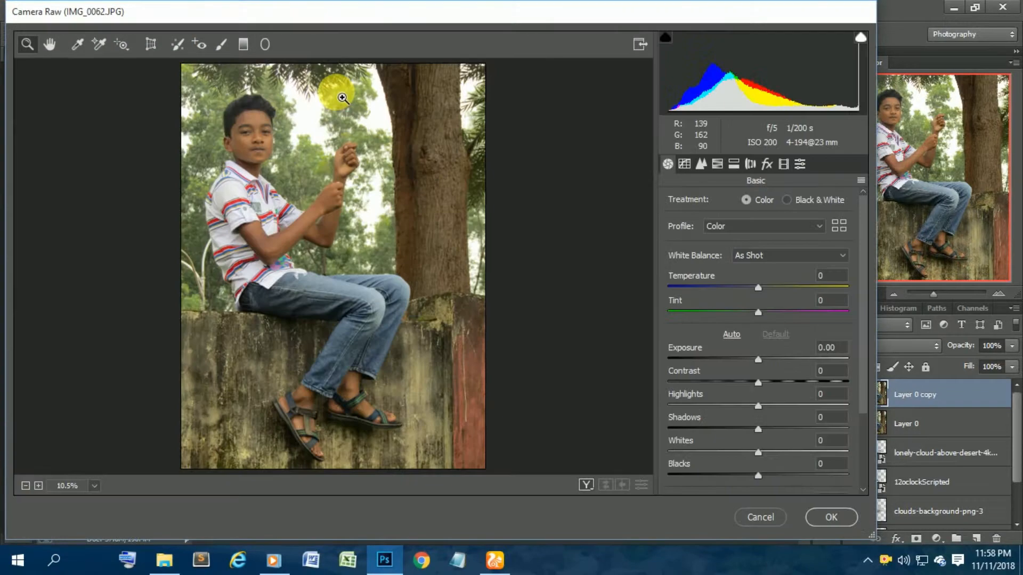
# Raise the Oranges luminance to about +68 and the Oranges saturation to about +8 in the HSL adjustments.
pyautogui.click(717, 166)
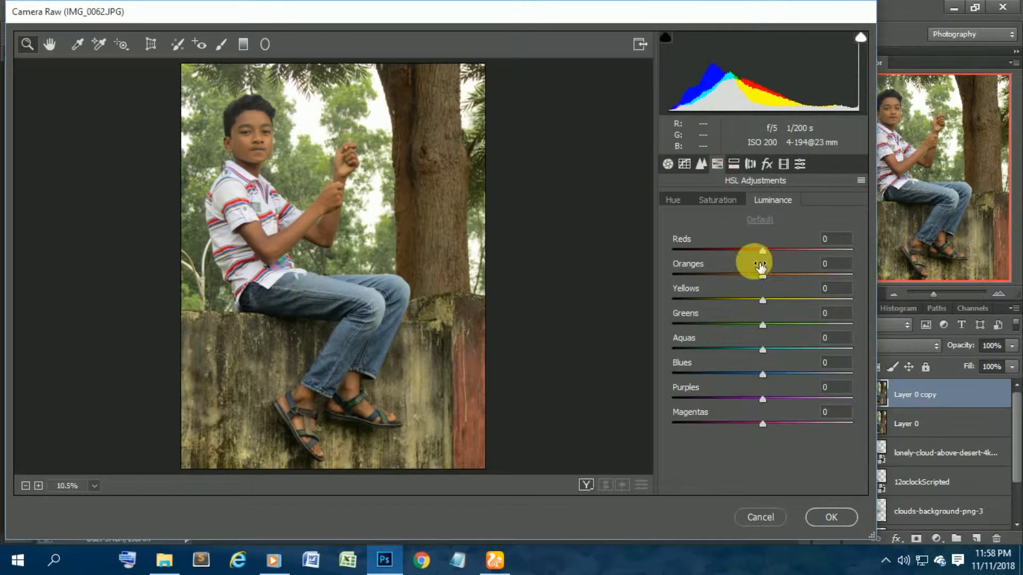
pyautogui.moveTo(764, 275); pyautogui.dragTo(810, 278)
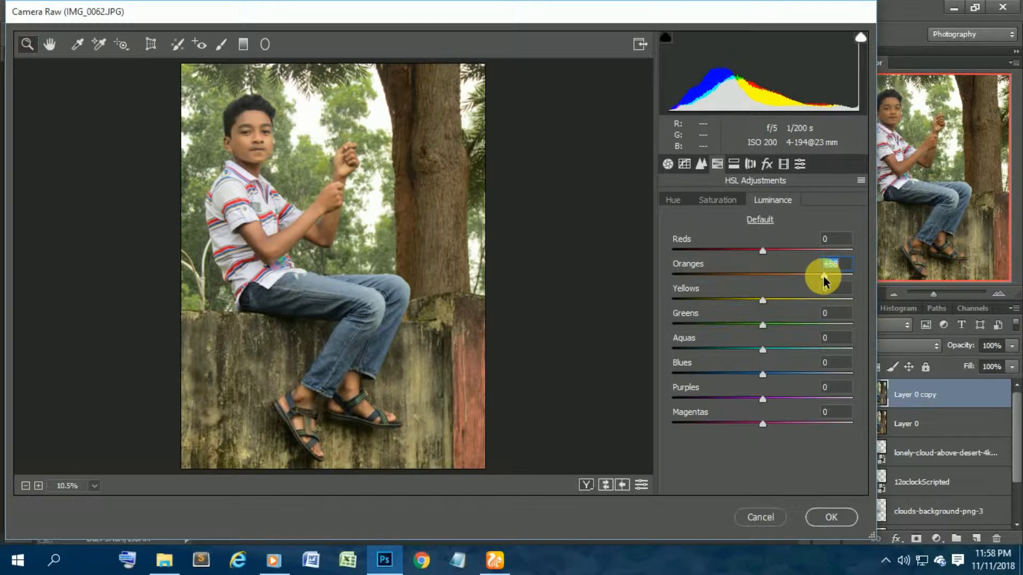
pyautogui.click(736, 203)
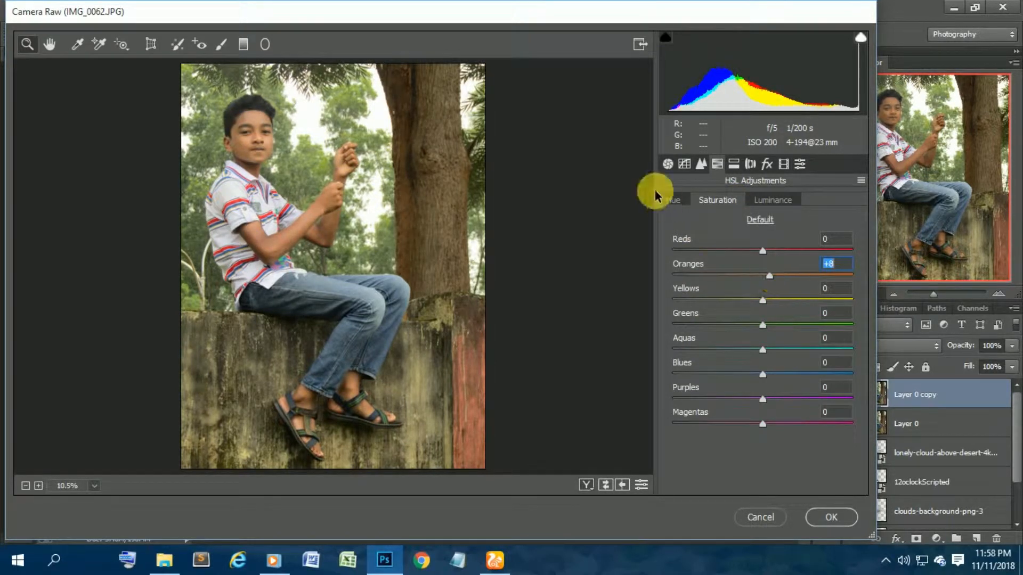
# Set noise reduction Luminance to 39 and Luminance Detail to 54, and apply the Camera Raw adjustments.
pyautogui.click(702, 165)
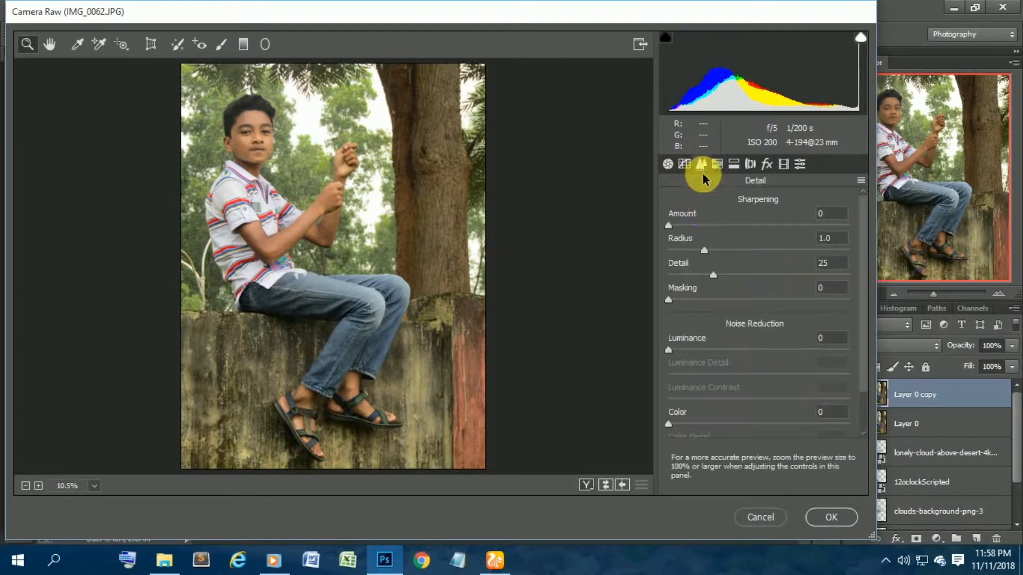
pyautogui.click(738, 350)
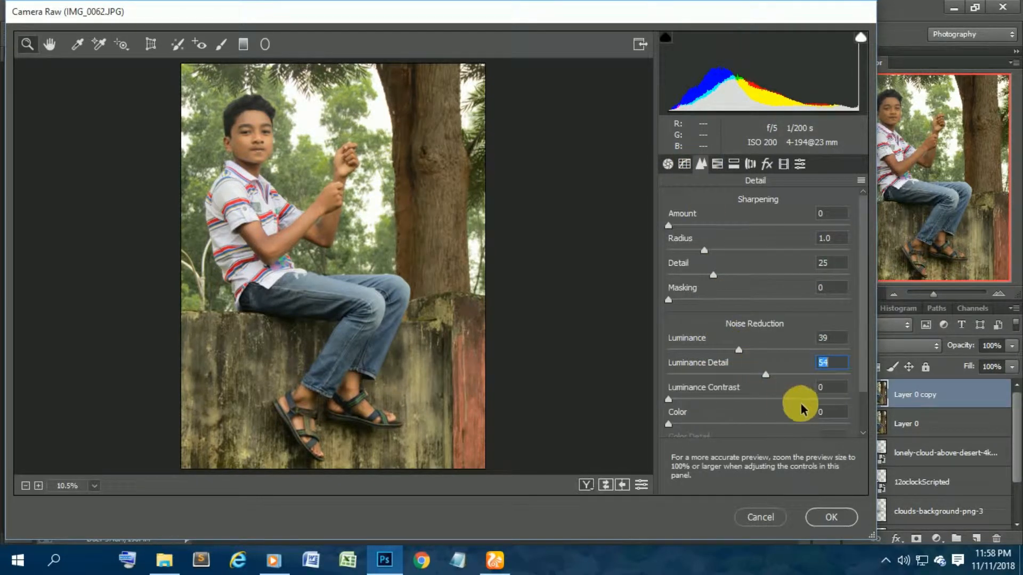
pyautogui.click(832, 518)
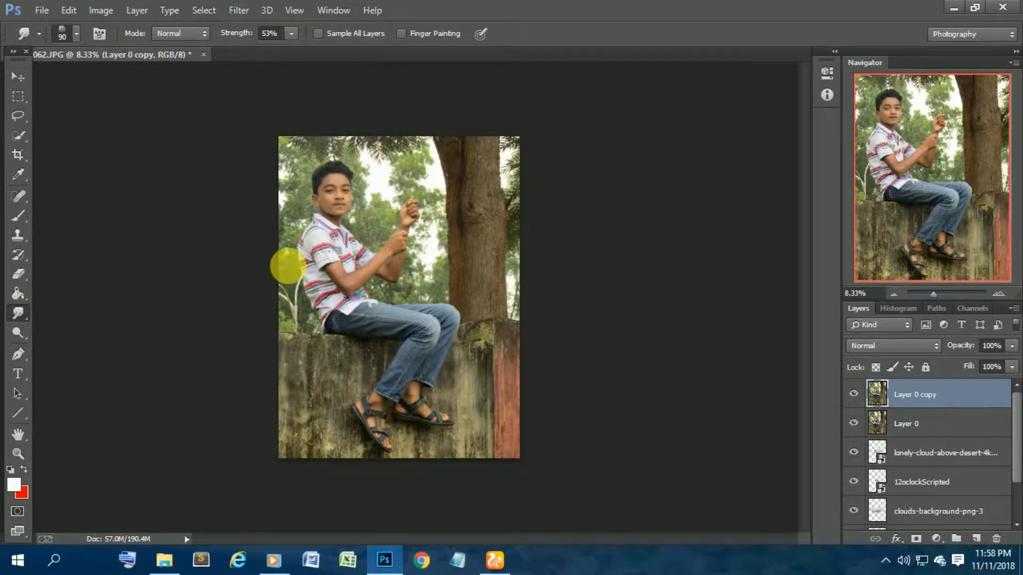
# Choose the 482 px textured brush tip for the Smudge tool.
pyautogui.rightClick(291, 272)
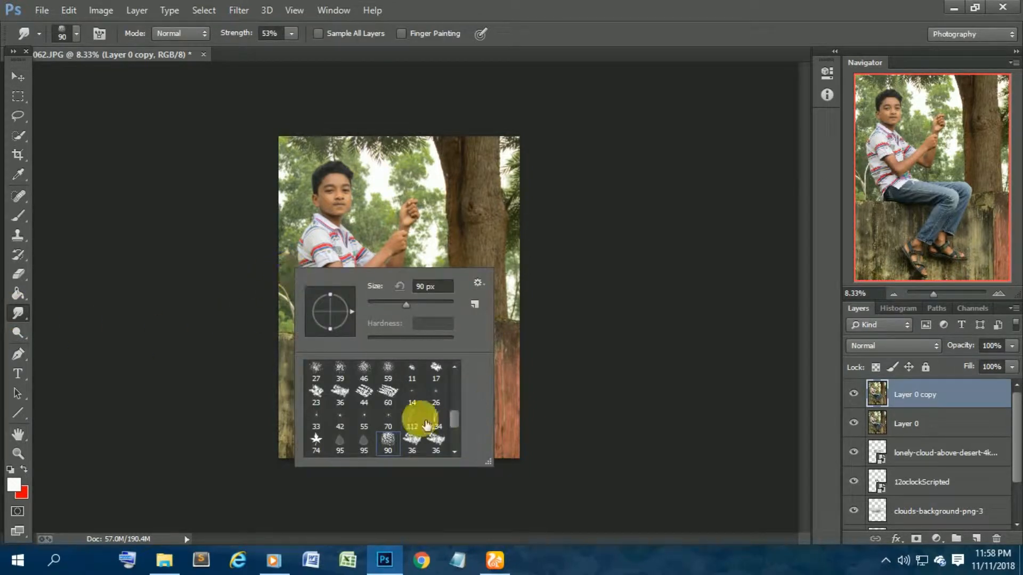
pyautogui.scroll(-3, 426, 425)
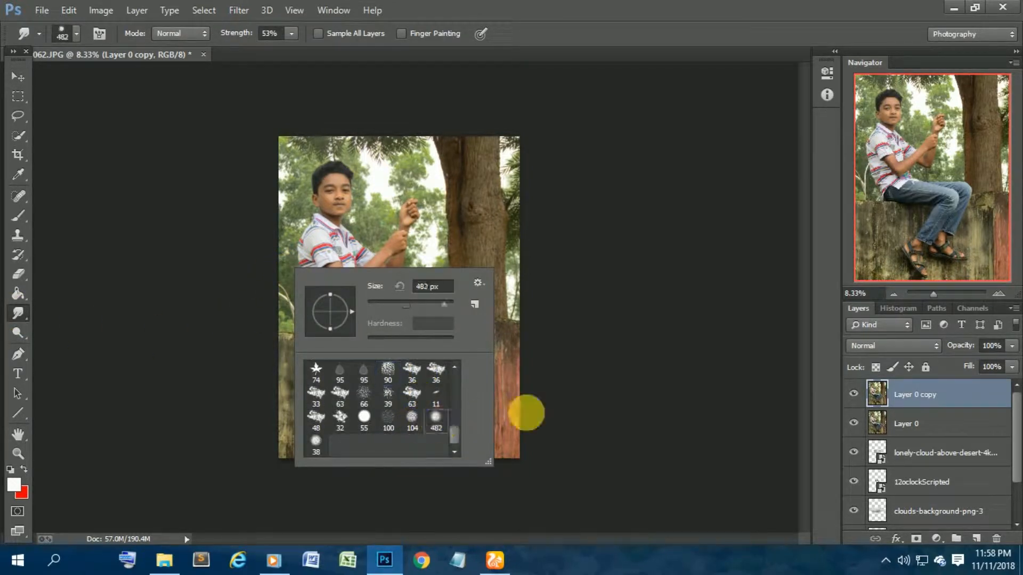
pyautogui.click(526, 413)
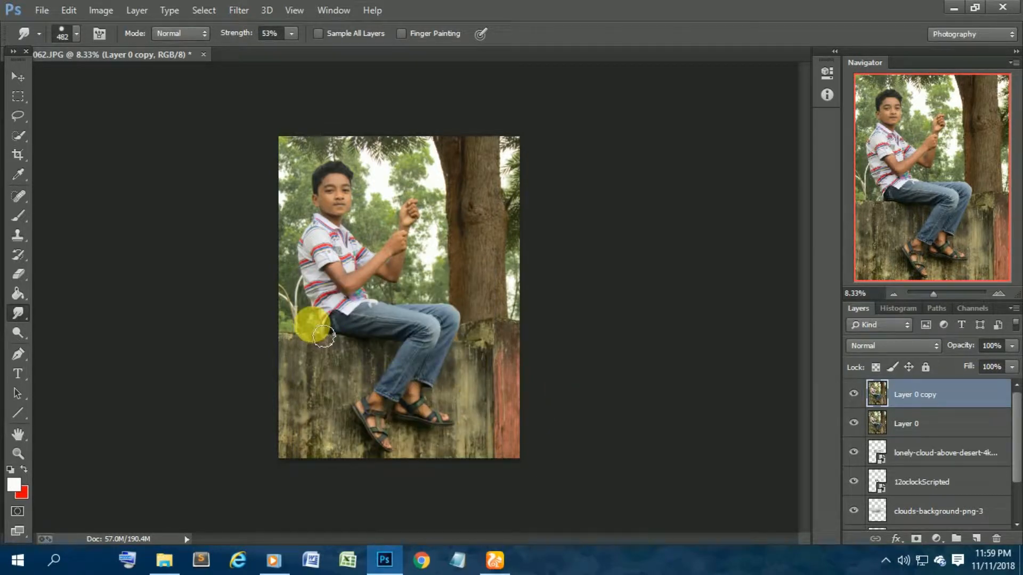
# Smooth the boy's forehead skin with the Smudge tool at a brush size of 80 px and 19% strength.
pyautogui.scroll(3, 324, 335)
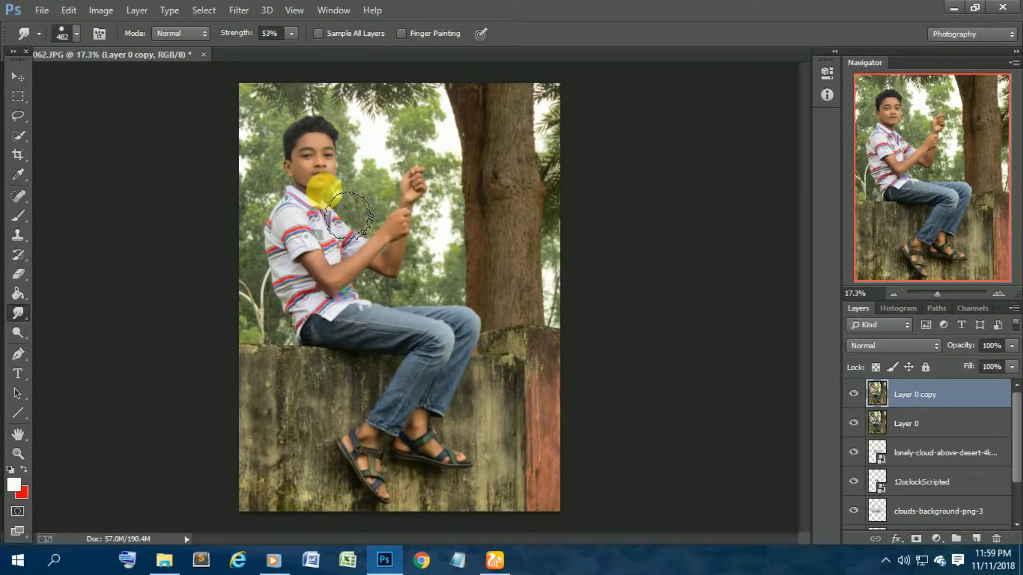
pyautogui.scroll(2, 349, 215)
pyautogui.scroll(3, 365, 394)
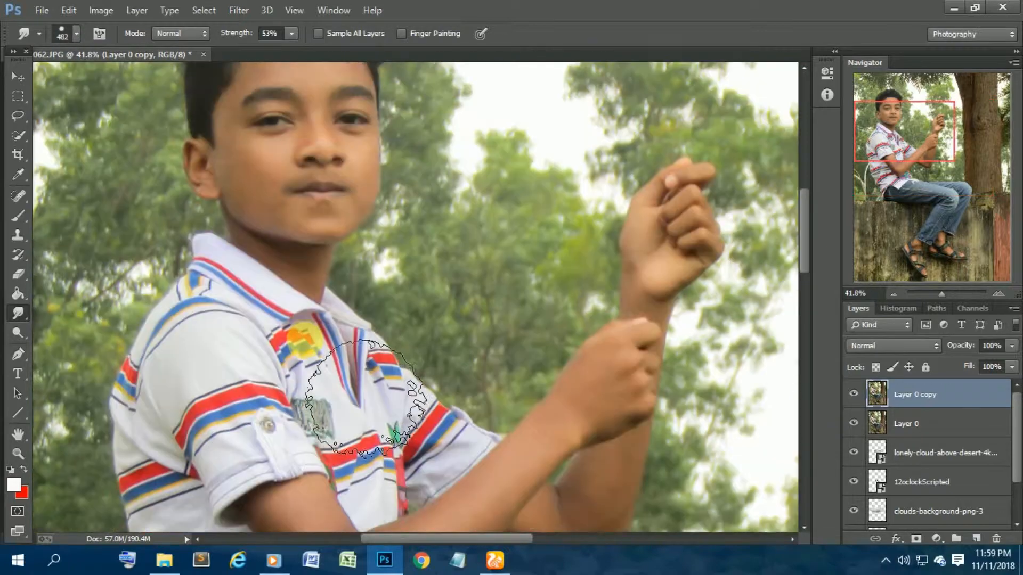
pyautogui.scroll(3, 366, 397)
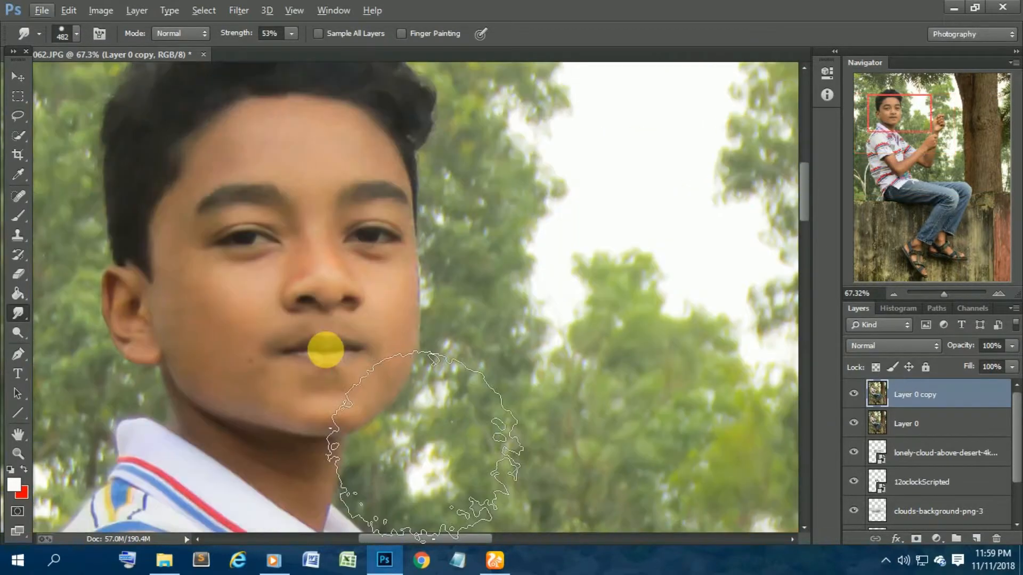
pyautogui.scroll(3, 325, 350)
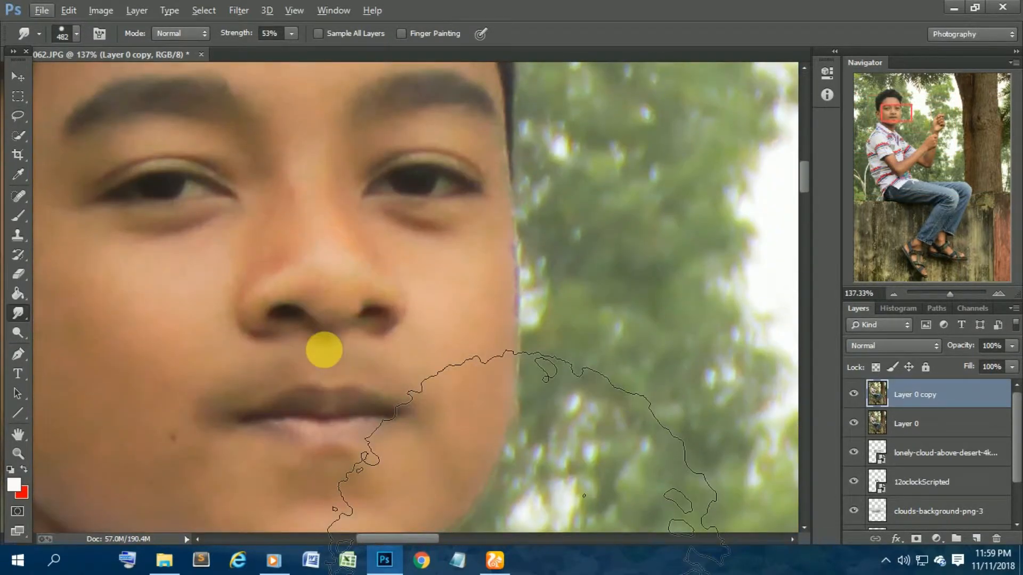
pyautogui.scroll(3, 311, 279)
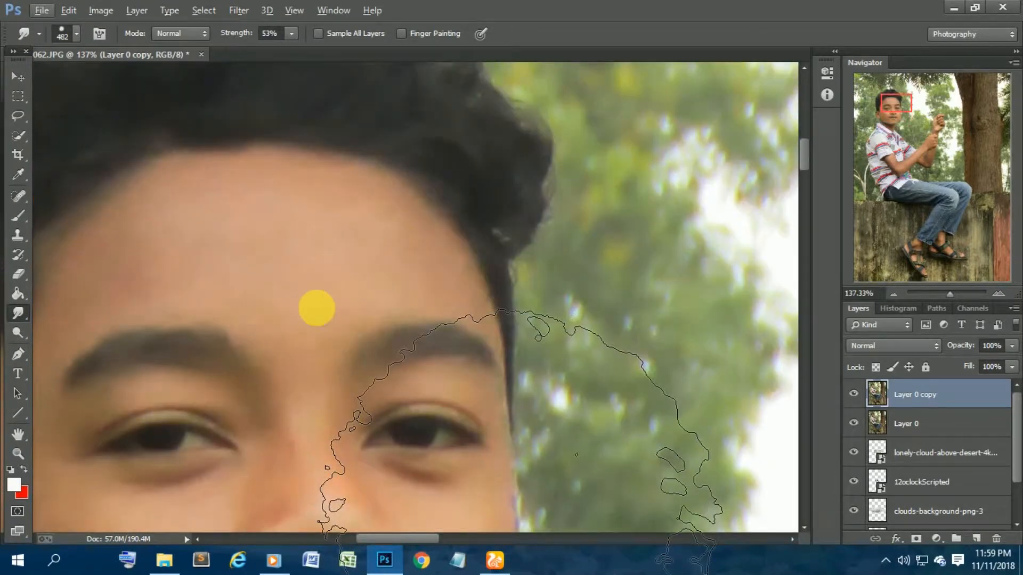
pyautogui.scroll(2, 316, 308)
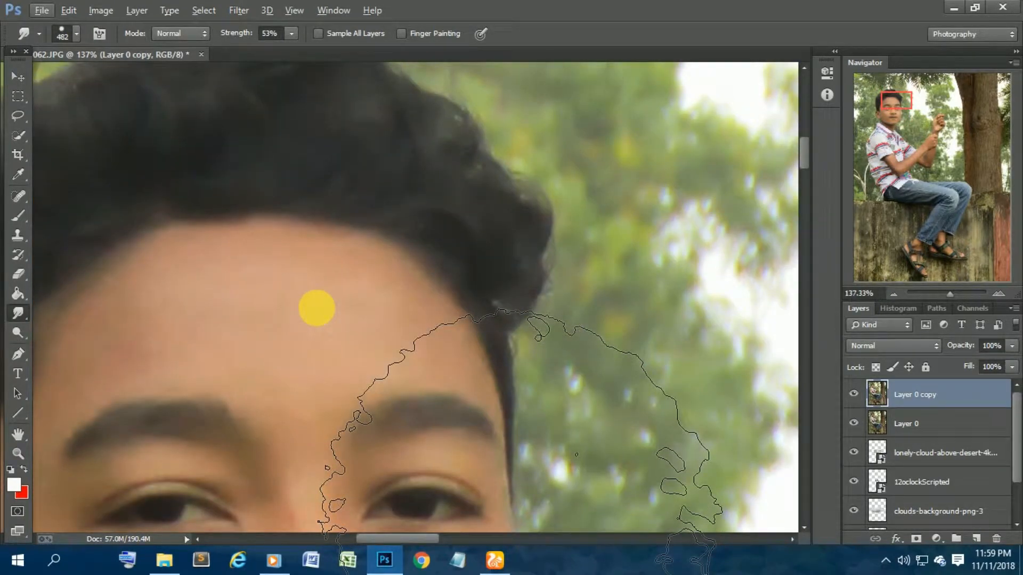
pyautogui.press('[')
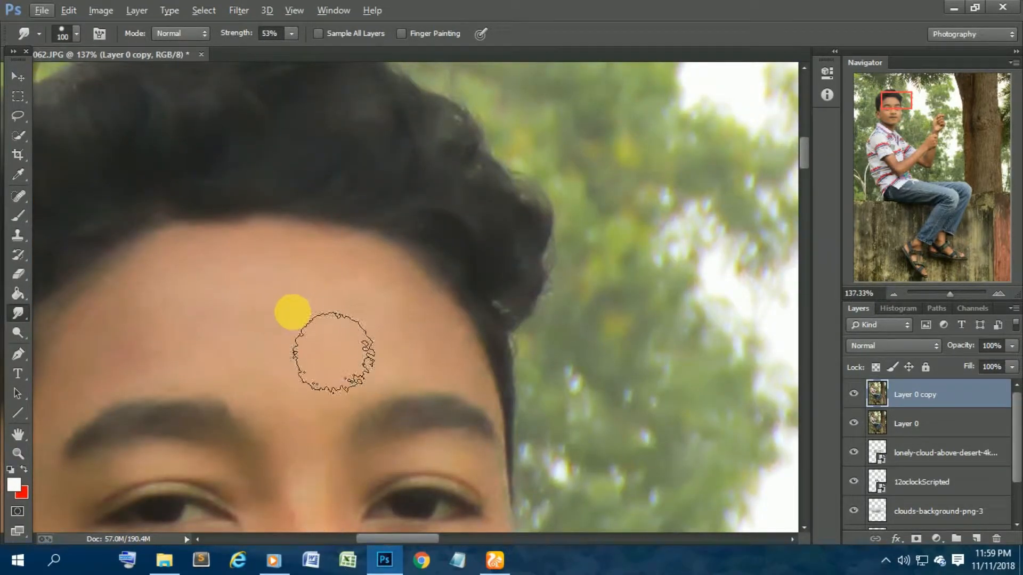
pyautogui.press('[')
pyautogui.press('[')
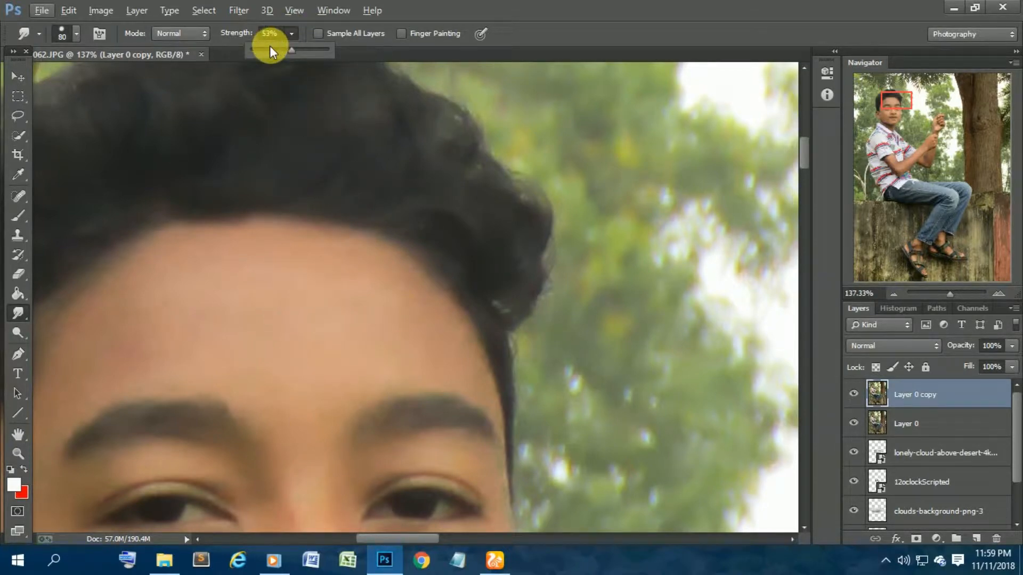
pyautogui.moveTo(270, 46); pyautogui.dragTo(265, 47)
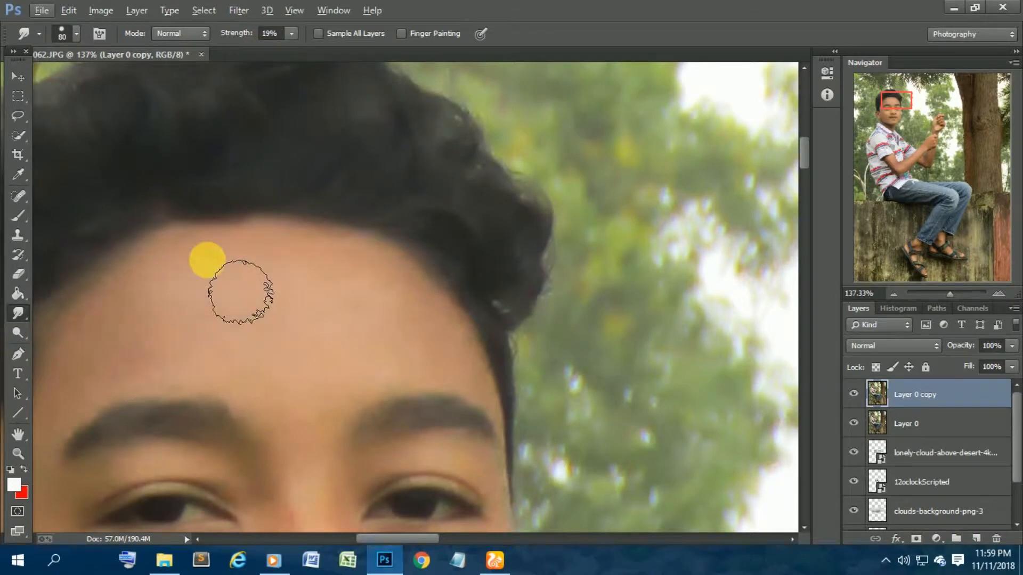
pyautogui.moveTo(372, 278)
pyautogui.mouseDown()
pyautogui.moveTo(411, 286)
pyautogui.moveTo(475, 338)
pyautogui.moveTo(476, 371)
pyautogui.moveTo(375, 347)
pyautogui.moveTo(448, 361)
pyautogui.moveTo(251, 377)
pyautogui.moveTo(360, 326)
pyautogui.moveTo(195, 346)
pyautogui.moveTo(204, 367)
pyautogui.moveTo(425, 352)
pyautogui.moveTo(264, 332)
pyautogui.moveTo(270, 376)
pyautogui.moveTo(383, 364)
pyautogui.moveTo(337, 462)
pyautogui.moveTo(427, 372)
pyautogui.moveTo(347, 455)
pyautogui.moveTo(273, 401)
pyautogui.moveTo(241, 393)
pyautogui.moveTo(318, 416)
pyautogui.moveTo(190, 390)
pyautogui.moveTo(469, 352)
pyautogui.moveTo(217, 314)
pyautogui.moveTo(87, 405)
pyautogui.moveTo(138, 352)
pyautogui.moveTo(173, 335)
pyautogui.moveTo(141, 384)
pyautogui.moveTo(411, 320)
pyautogui.mouseUp()
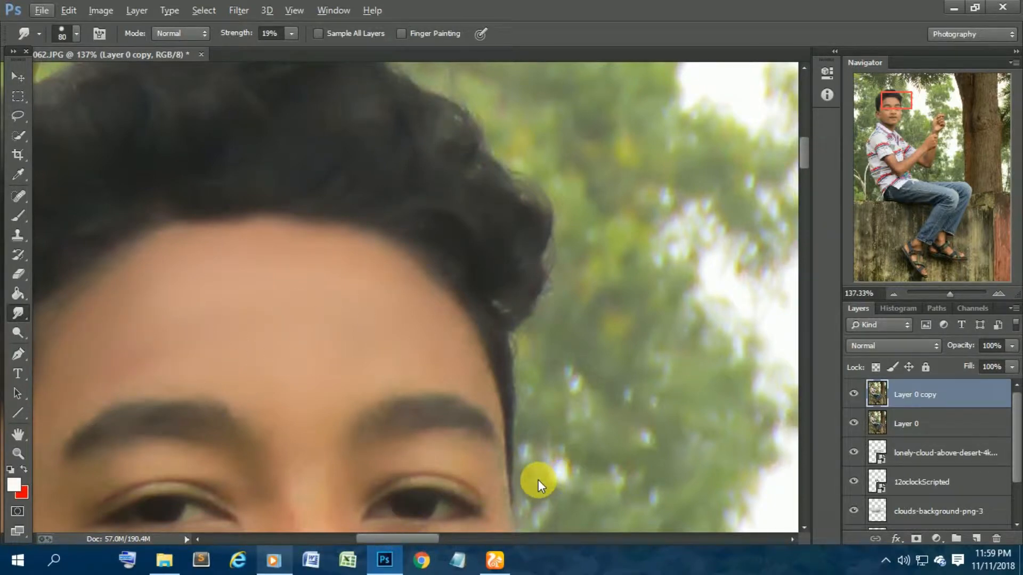
# Smudge the skin around and below both eyes, reducing the brush size to 40 px for the finer areas.
pyautogui.scroll(-3, 288, 373)
pyautogui.scroll(3, 176, 409)
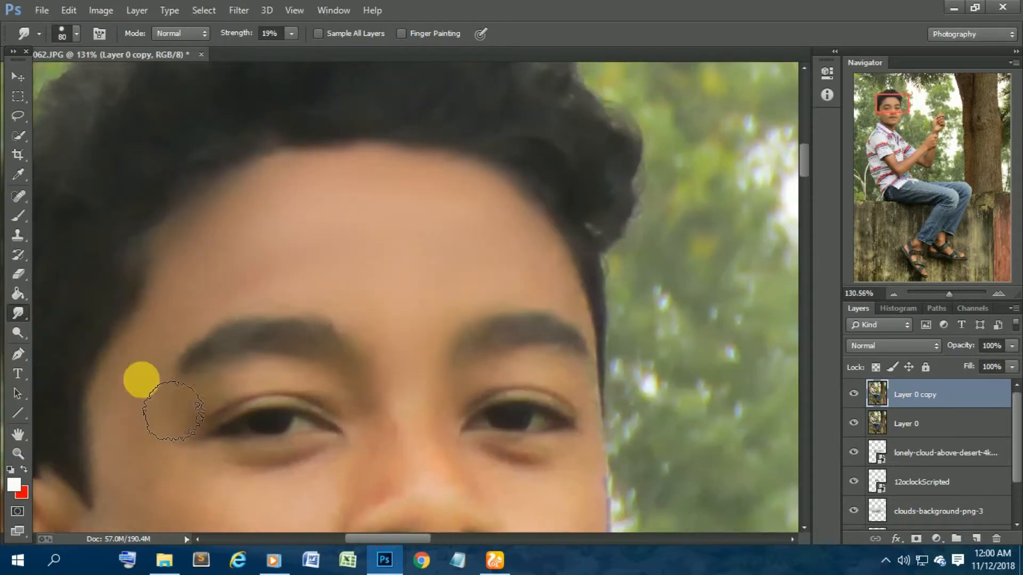
pyautogui.scroll(-2, 202, 437)
pyautogui.press('[')
pyautogui.press('[')
pyautogui.moveTo(231, 466)
pyautogui.mouseDown()
pyautogui.moveTo(178, 338)
pyautogui.moveTo(400, 379)
pyautogui.moveTo(555, 372)
pyautogui.moveTo(580, 478)
pyautogui.mouseUp()
pyautogui.scroll(2, 589, 308)
pyautogui.press('[')
pyautogui.press('[')
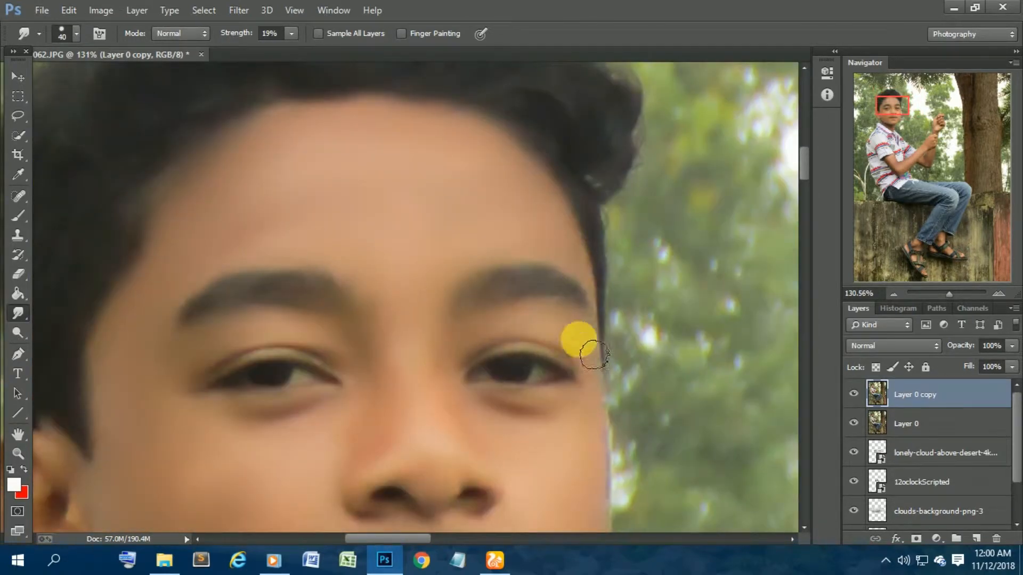
# Smooth the cheeks, mouth area and chin with a 60 px smudge brush.
pyautogui.scroll(-3, 594, 355)
pyautogui.press(']')
pyautogui.press(']')
pyautogui.moveTo(591, 370)
pyautogui.mouseDown()
pyautogui.moveTo(579, 453)
pyautogui.moveTo(339, 421)
pyautogui.moveTo(205, 424)
pyautogui.moveTo(479, 443)
pyautogui.mouseUp()
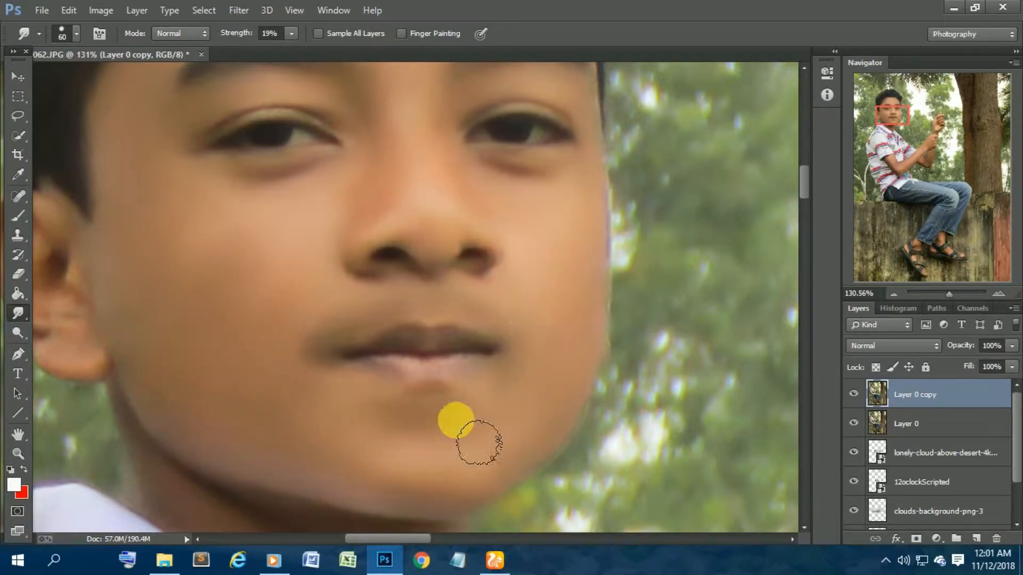
# Smooth the skin of the near arm around the elbow with the smudge brush enlarged to 200 px.
pyautogui.scroll(-3, 347, 448)
pyautogui.scroll(-8, 341, 449)
pyautogui.scroll(7, 395, 495)
pyautogui.press(']')
pyautogui.press(']')
pyautogui.press(']')
pyautogui.press(']')
pyautogui.press(']')
pyautogui.press(']')
pyautogui.press(']')
pyautogui.press(']')
pyautogui.moveTo(350, 407)
pyautogui.mouseDown()
pyautogui.moveTo(455, 474)
pyautogui.moveTo(745, 452)
pyautogui.mouseUp()
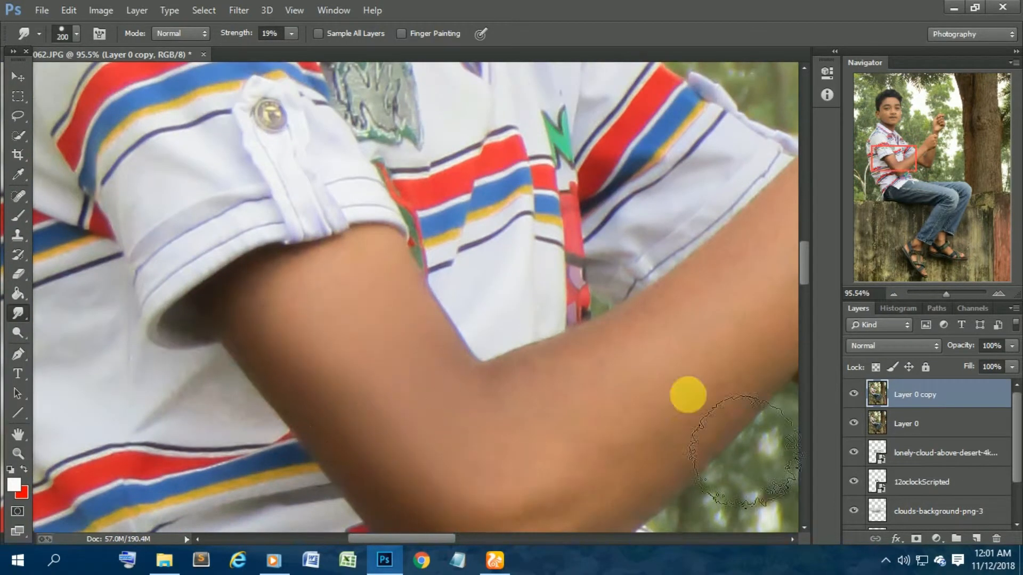
# Smudge the skin along the near forearm up to the hand with the brush reduced to 100 px.
pyautogui.scroll(-3, 745, 452)
pyautogui.press('[')
pyautogui.press('[')
pyautogui.press('[')
pyautogui.press('[')
pyautogui.moveTo(646, 290); pyautogui.dragTo(389, 288)
pyautogui.scroll(5, 453, 368)
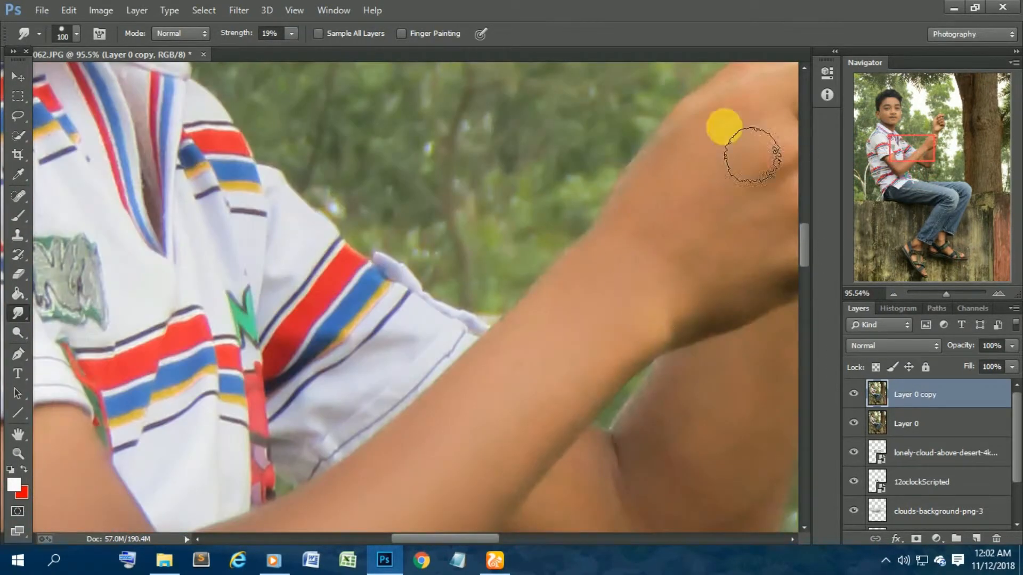
# Smooth the skin of the far arm from the elbow up to the raised hand with the 100 px smudge brush.
pyautogui.moveTo(736, 405); pyautogui.dragTo(426, 429)
pyautogui.scroll(2, 488, 245)
pyautogui.scroll(-5, 479, 331)
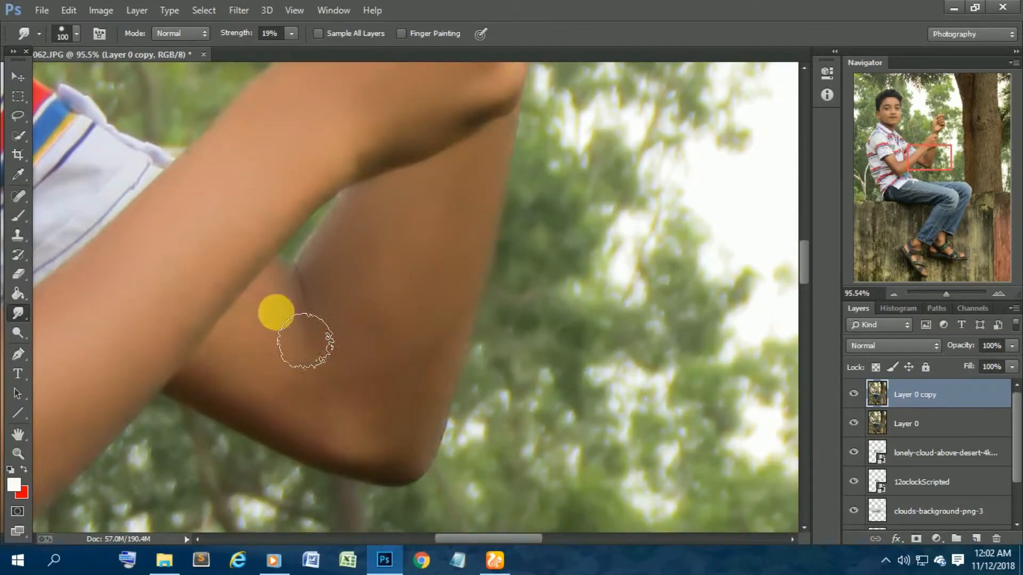
pyautogui.scroll(7, 305, 341)
pyautogui.scroll(-2, 535, 358)
pyautogui.scroll(2, 525, 344)
# Smooth the skin on the ankles and feet with a 70 px smudge brush, then restore the brush size to 100 px.
pyautogui.scroll(-8, 651, 142)
pyautogui.press('[')
pyautogui.press('[')
pyautogui.press('[')
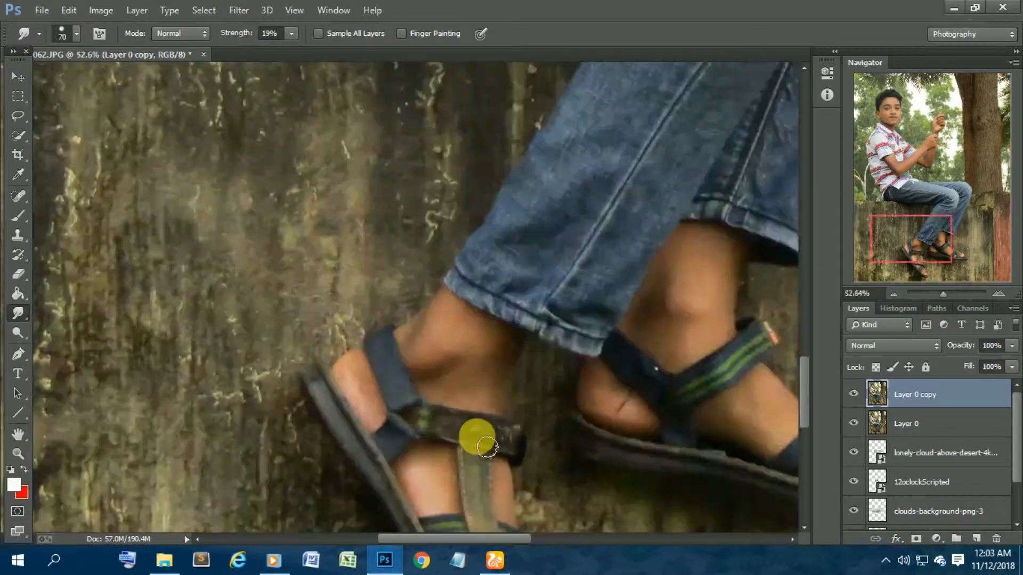
pyautogui.scroll(4, 487, 447)
pyautogui.hscroll(5, 462, 240)
pyautogui.press(']')
pyautogui.press(']')
pyautogui.press(']')
pyautogui.scroll(-15, 457, 333)
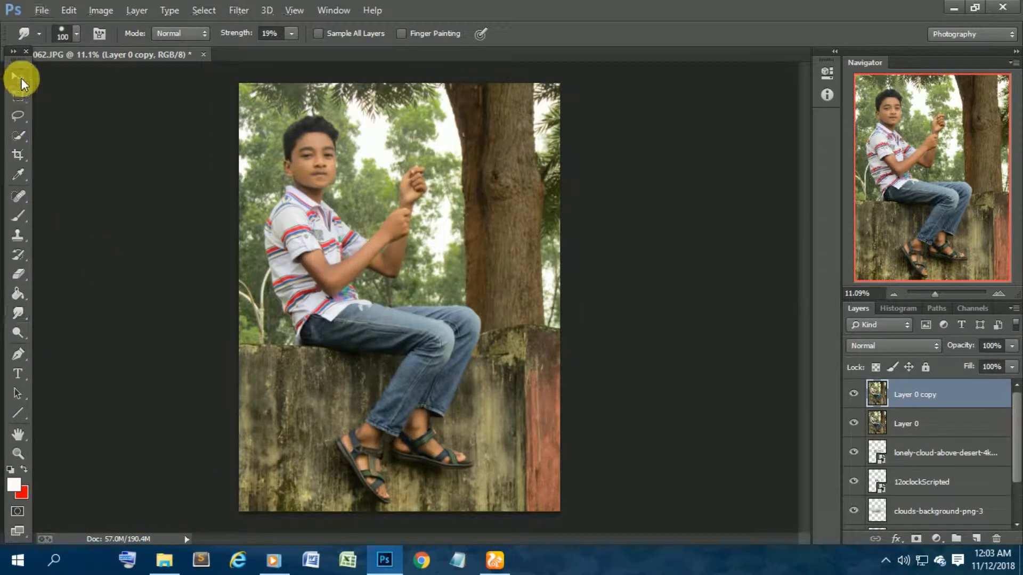
# Select the boy's hair, face and ear with the Quick Selection tool at a brush size of 45.
pyautogui.click(20, 77)
pyautogui.click(17, 136)
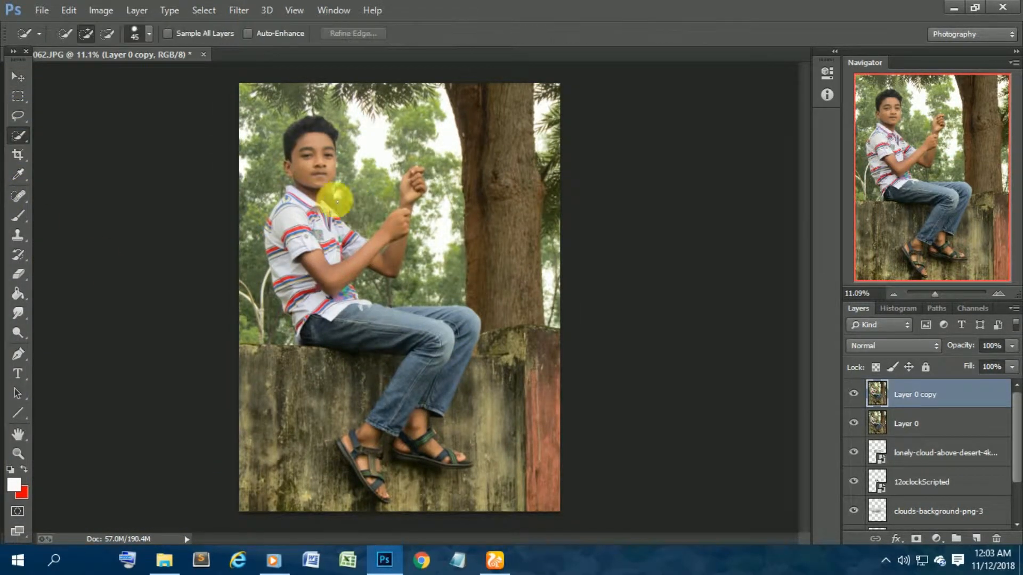
pyautogui.scroll(6, 315, 194)
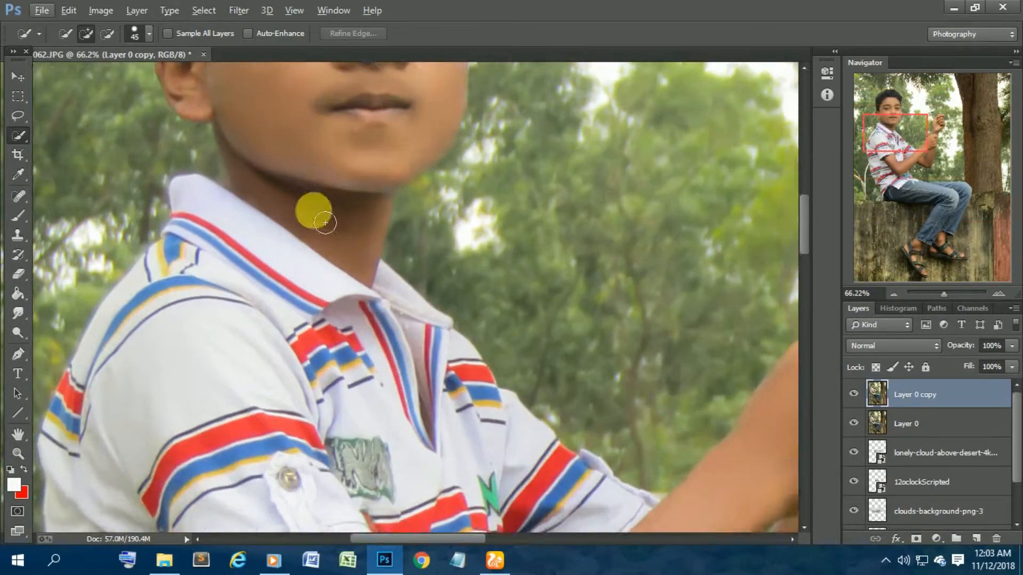
pyautogui.scroll(3, 335, 238)
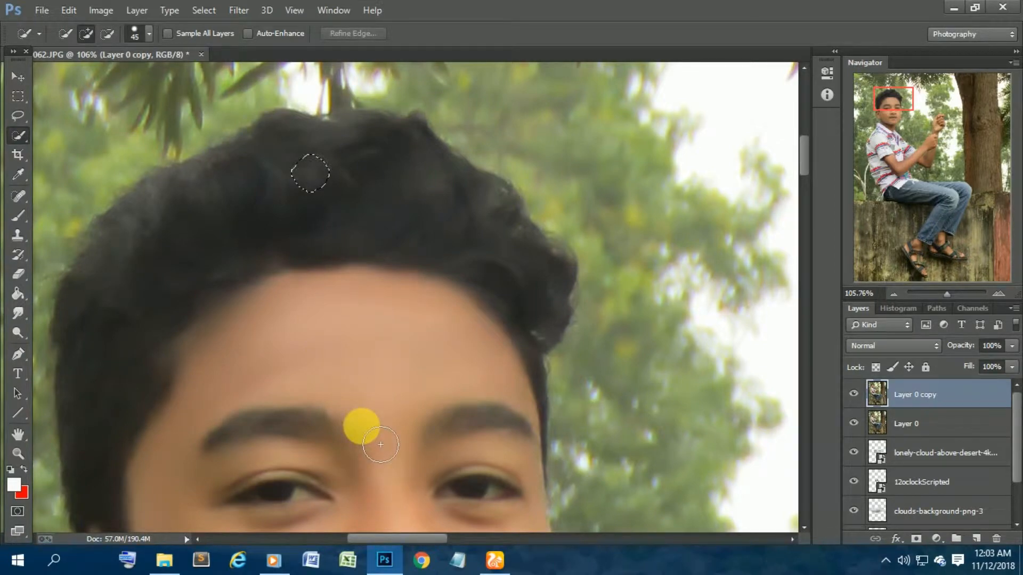
pyautogui.scroll(-4, 378, 442)
pyautogui.moveTo(381, 445); pyautogui.dragTo(311, 421)
pyautogui.scroll(-1, 426, 431)
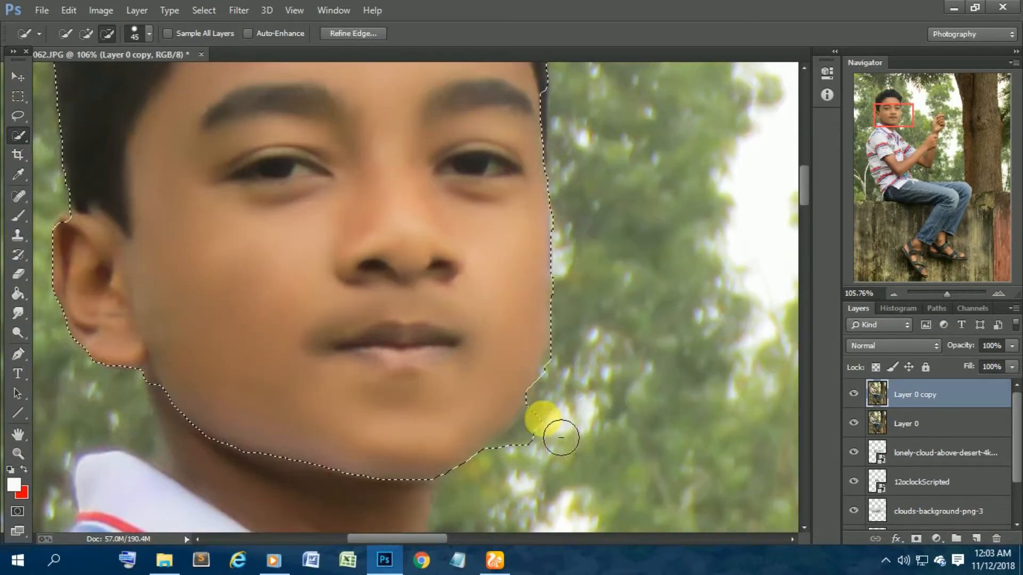
# Add the neck and collar to the selection and subtract the background spilled in beside the jaw and neck.
pyautogui.scroll(-2, 480, 331)
pyautogui.moveTo(373, 373); pyautogui.dragTo(399, 433)
pyautogui.keyDown('alt'); pyautogui.click(455, 380); pyautogui.keyUp('alt')
pyautogui.keyDown('alt'); pyautogui.click(144, 307); pyautogui.keyUp('alt')
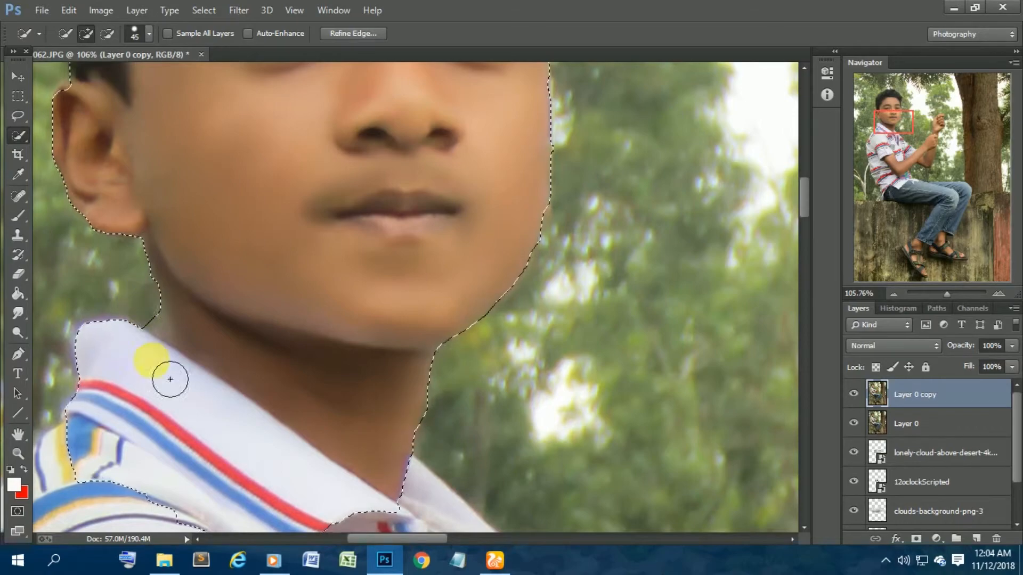
# Extend the quick selection down over the striped shirt's shoulder, sleeve and torso.
pyautogui.scroll(-6, 169, 379)
pyautogui.moveTo(134, 240); pyautogui.dragTo(87, 322)
pyautogui.hscroll(-3, 87, 322)
pyautogui.scroll(-6, 243, 358)
pyautogui.moveTo(267, 256); pyautogui.dragTo(395, 473)
# Extend the quick selection along the thigh of the jeans and down past the knee.
pyautogui.scroll(-3, 395, 472)
pyautogui.moveTo(426, 346)
pyautogui.mouseDown()
pyautogui.moveTo(477, 304)
pyautogui.moveTo(760, 273)
pyautogui.mouseUp()
pyautogui.moveTo(414, 539); pyautogui.dragTo(465, 540)
pyautogui.scroll(-4, 518, 276)
pyautogui.hscroll(8, 518, 276)
pyautogui.moveTo(480, 239); pyautogui.dragTo(322, 457)
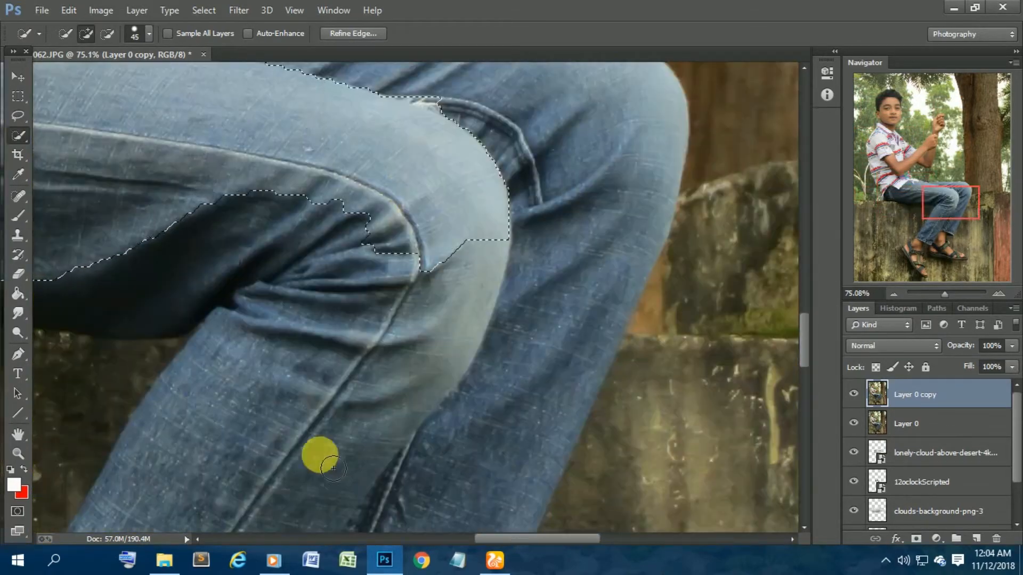
# Extend the quick selection down the lower legs of the jeans and over both feet and sandals.
pyautogui.scroll(-10, 430, 290)
pyautogui.scroll(8, 247, 370)
pyautogui.moveTo(271, 288); pyautogui.dragTo(256, 497)
pyautogui.scroll(-3, 255, 498)
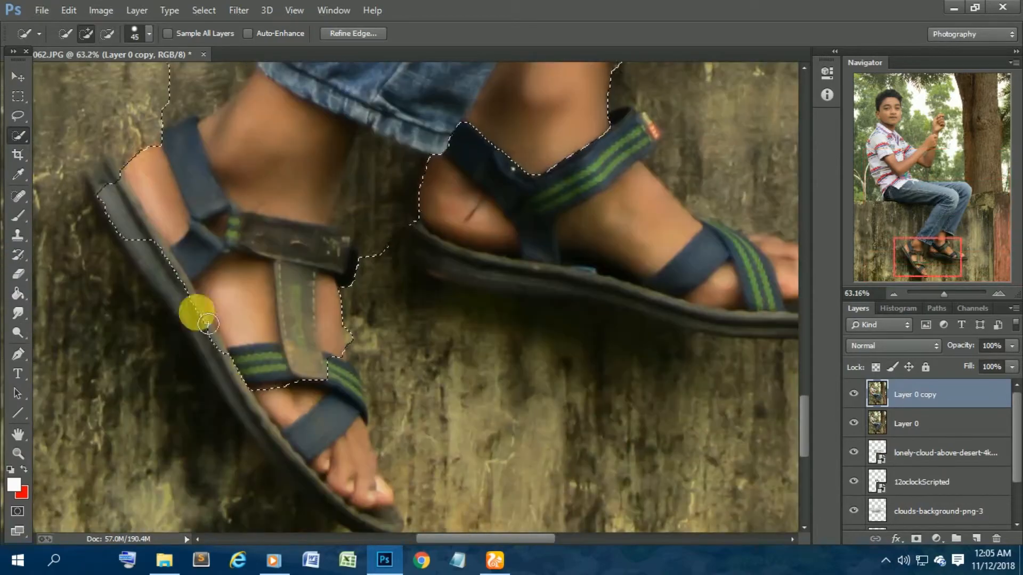
pyautogui.scroll(2, 376, 370)
pyautogui.moveTo(469, 255)
pyautogui.mouseDown()
pyautogui.moveTo(784, 335)
pyautogui.moveTo(438, 495)
pyautogui.mouseUp()
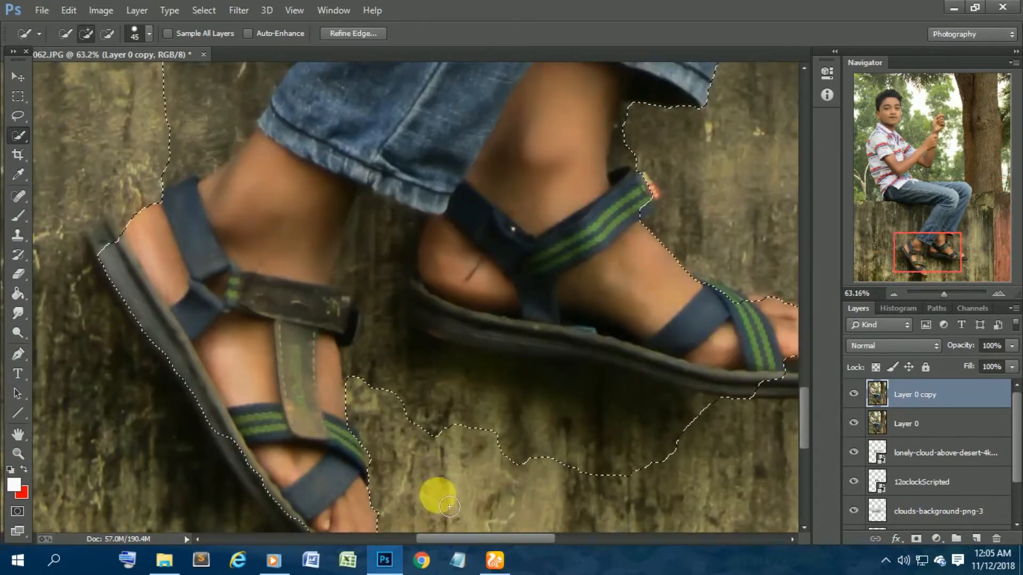
# Extend the quick selection over both forearms, the elbows and the hands.
pyautogui.hscroll(5, 479, 442)
pyautogui.scroll(3, 521, 393)
pyautogui.scroll(-8, 301, 277)
pyautogui.scroll(6, 146, 258)
pyautogui.moveTo(192, 382); pyautogui.dragTo(336, 360)
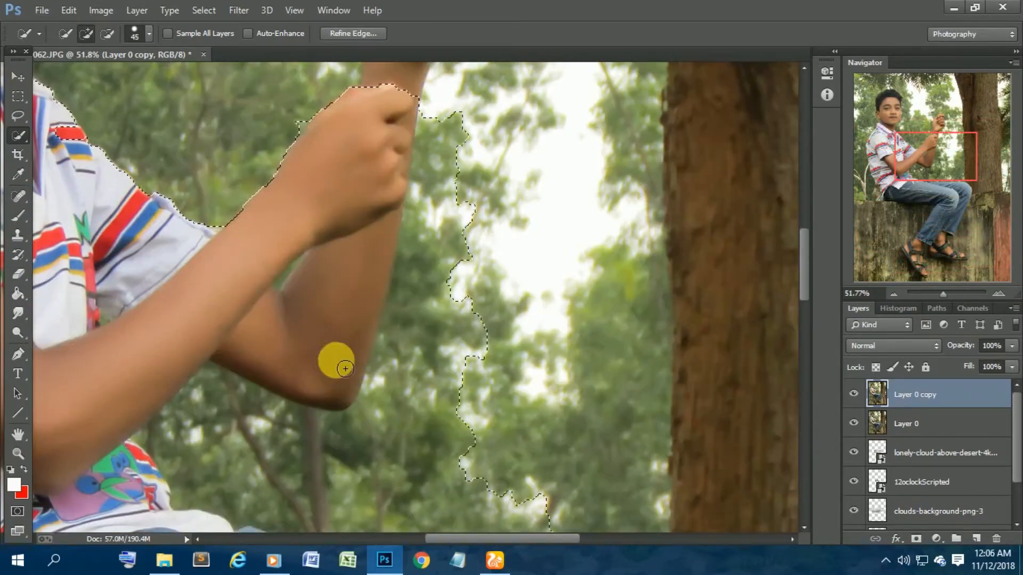
# Subtract the background foliage from the selection around the raised fist and down the forearm to the elbow.
pyautogui.scroll(5, 426, 340)
pyautogui.scroll(7, 427, 205)
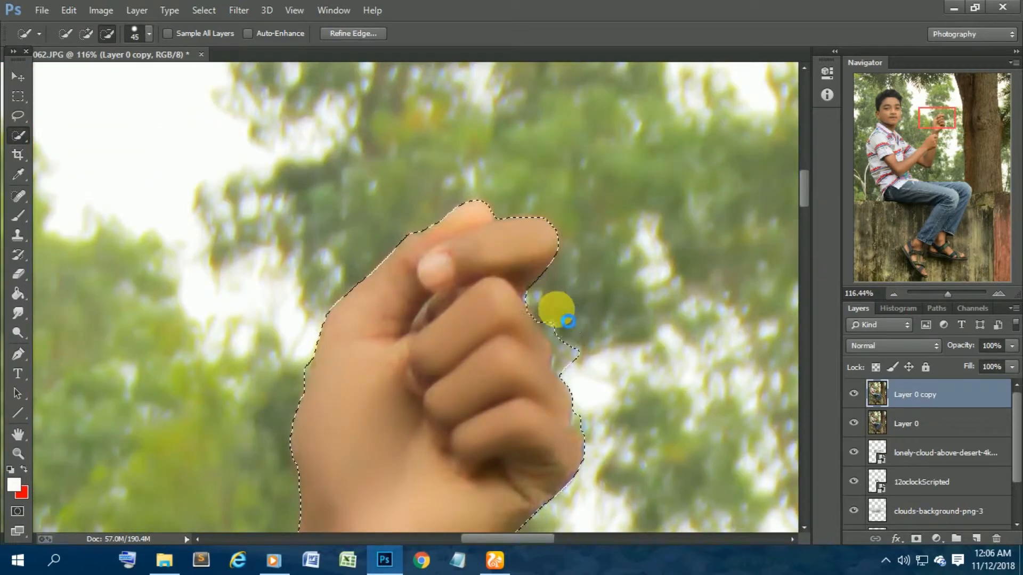
pyautogui.scroll(-10, 619, 384)
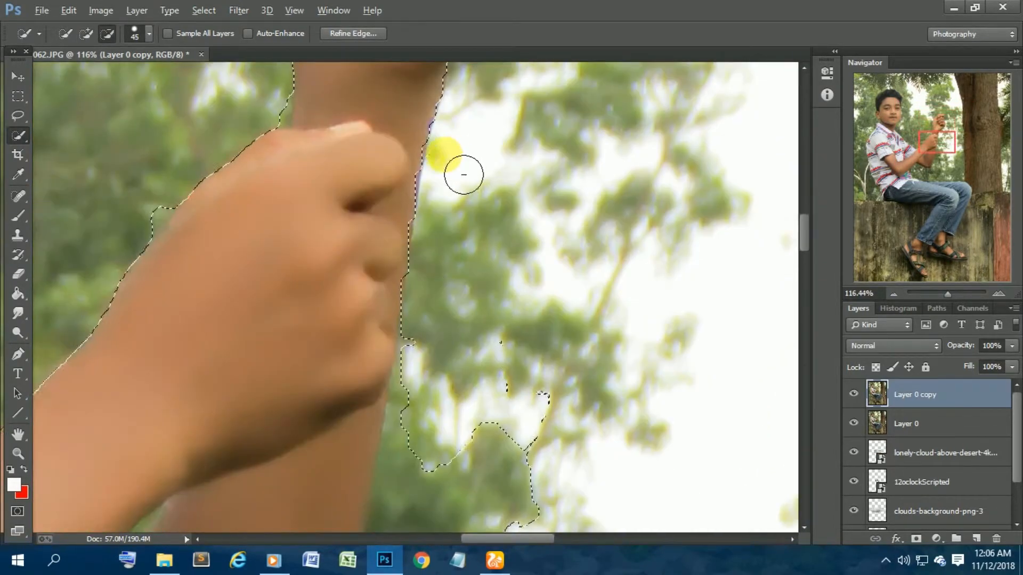
pyautogui.scroll(-4, 475, 422)
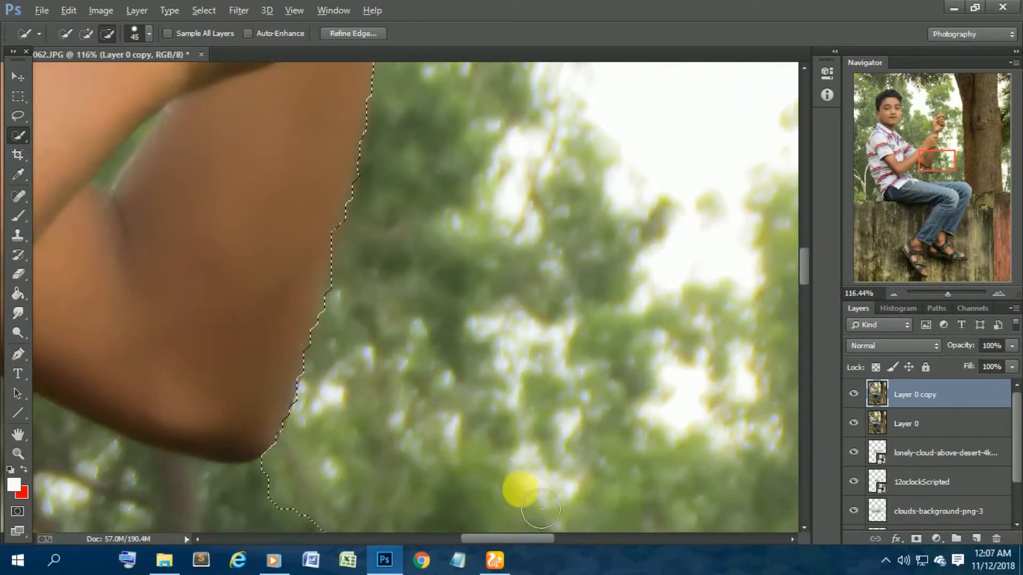
# Subtract the background between the elbow, the shirt hem and the upper edge of the jeans from the selection.
pyautogui.scroll(-8, 586, 443)
pyautogui.scroll(-4, 531, 351)
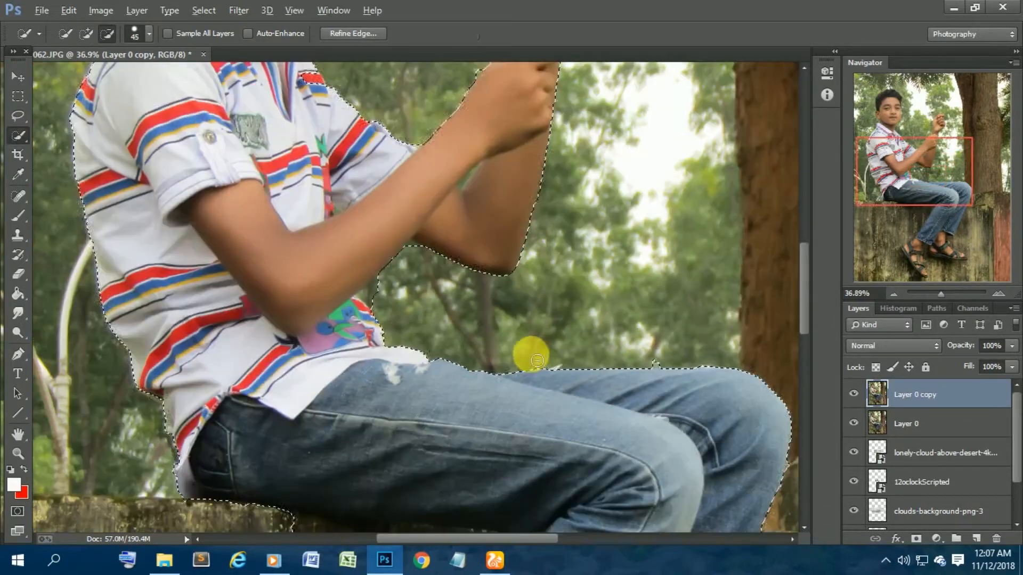
pyautogui.scroll(6, 434, 258)
pyautogui.scroll(-8, 449, 302)
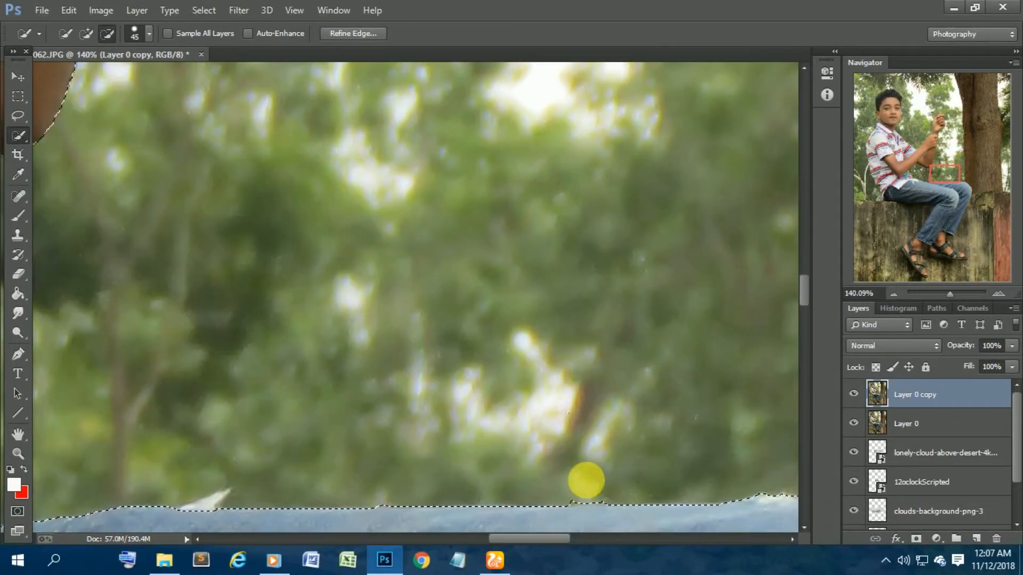
pyautogui.scroll(-4, 585, 479)
pyautogui.scroll(3, 354, 411)
# Fit the selection to the heel-to-toe outline of the front sandal and remove the wall spilled in beside that foot.
pyautogui.moveTo(288, 277); pyautogui.dragTo(445, 401)
pyautogui.scroll(-12, 445, 402)
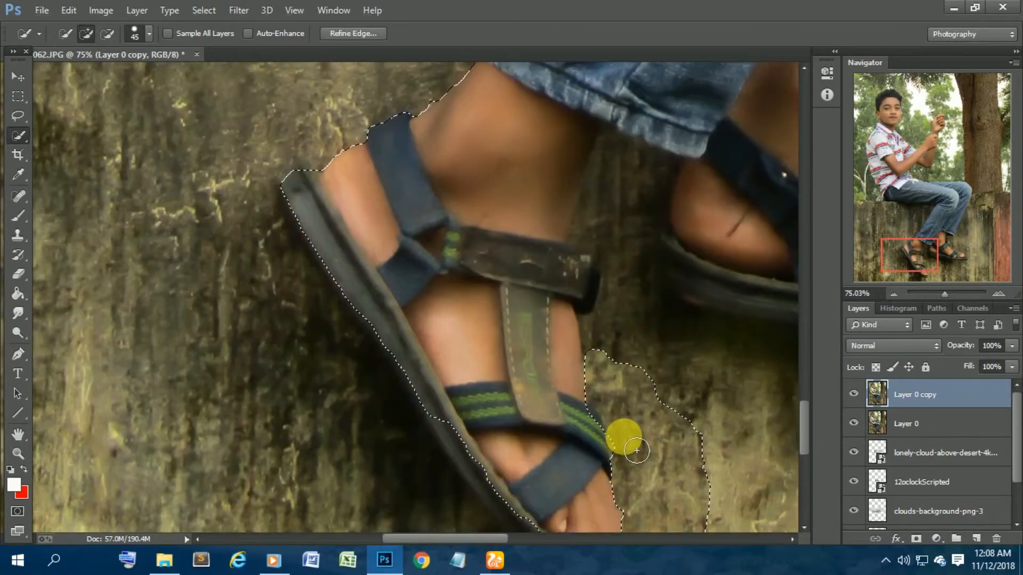
pyautogui.scroll(1, 637, 451)
pyautogui.moveTo(685, 432)
pyautogui.mouseDown()
pyautogui.moveTo(633, 313)
pyautogui.moveTo(626, 400)
pyautogui.mouseUp()
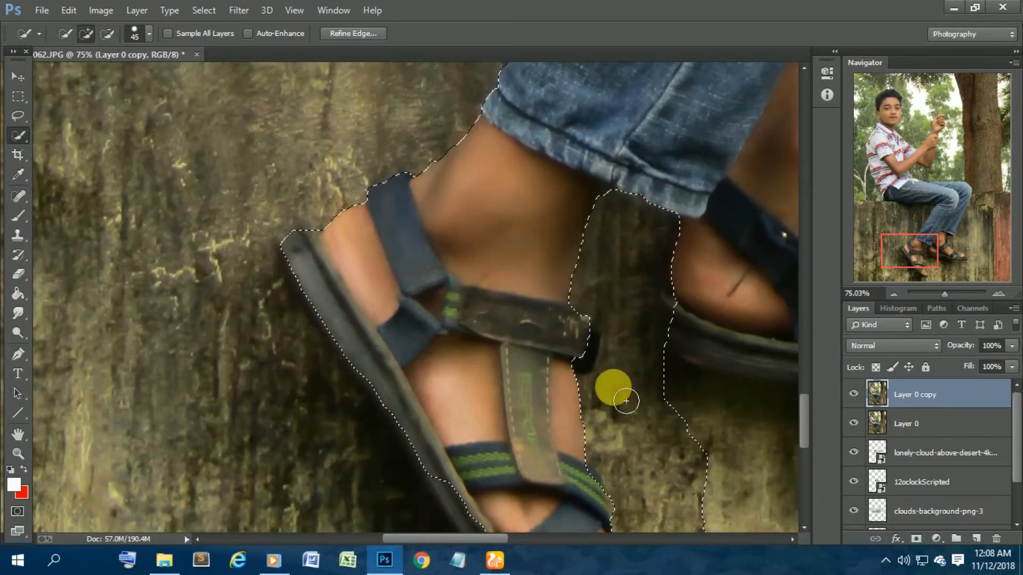
pyautogui.scroll(-3, 475, 346)
pyautogui.moveTo(475, 346); pyautogui.dragTo(558, 453)
pyautogui.scroll(-4, 597, 453)
pyautogui.scroll(3, 681, 374)
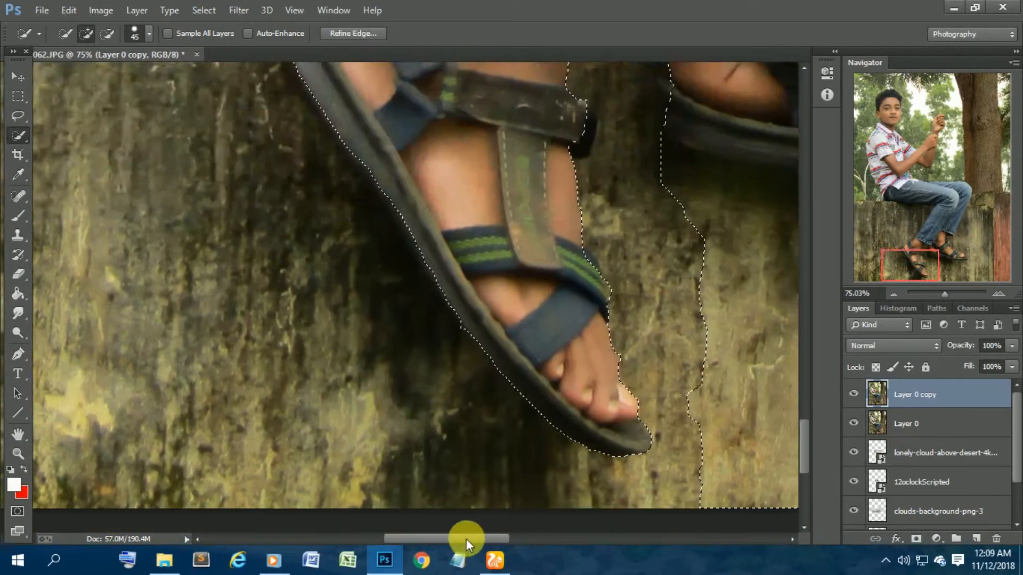
# Fit the selection to the rear foot and sandal, removing the wall below the sole and beside the ankle.
pyautogui.moveTo(467, 539); pyautogui.dragTo(520, 539)
pyautogui.scroll(2, 648, 313)
pyautogui.moveTo(648, 312)
pyautogui.mouseDown()
pyautogui.moveTo(714, 336)
pyautogui.moveTo(753, 337)
pyautogui.mouseUp()
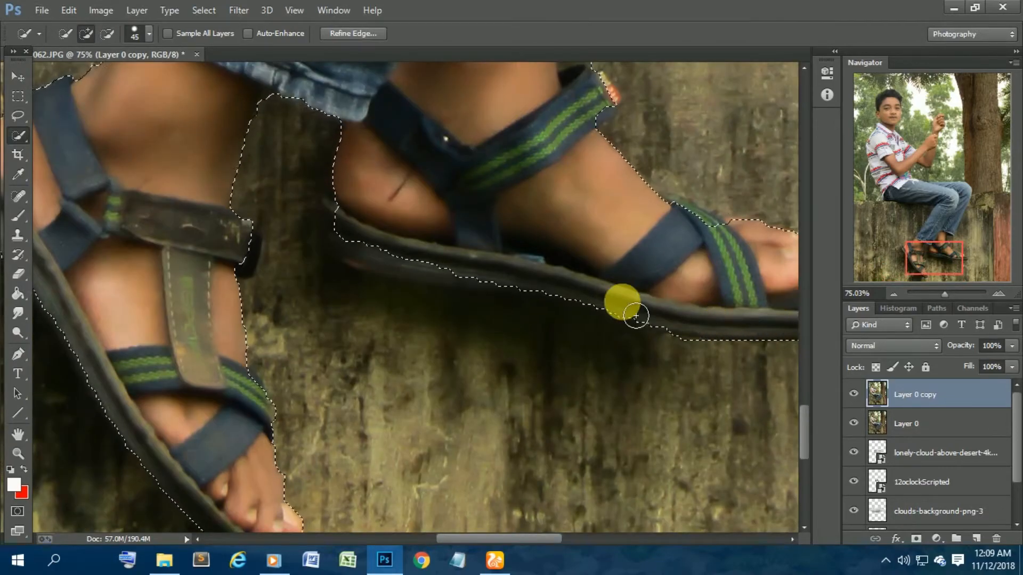
pyautogui.scroll(-3, 564, 223)
pyautogui.scroll(5, 680, 346)
pyautogui.click(670, 263)
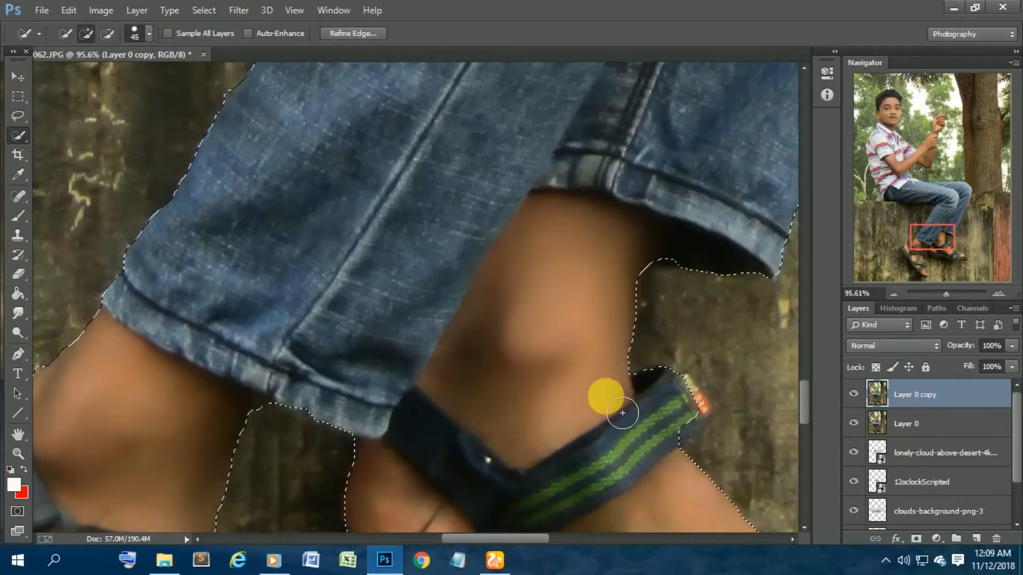
pyautogui.scroll(-8, 622, 410)
pyautogui.scroll(10, 365, 182)
pyautogui.scroll(-12, 398, 87)
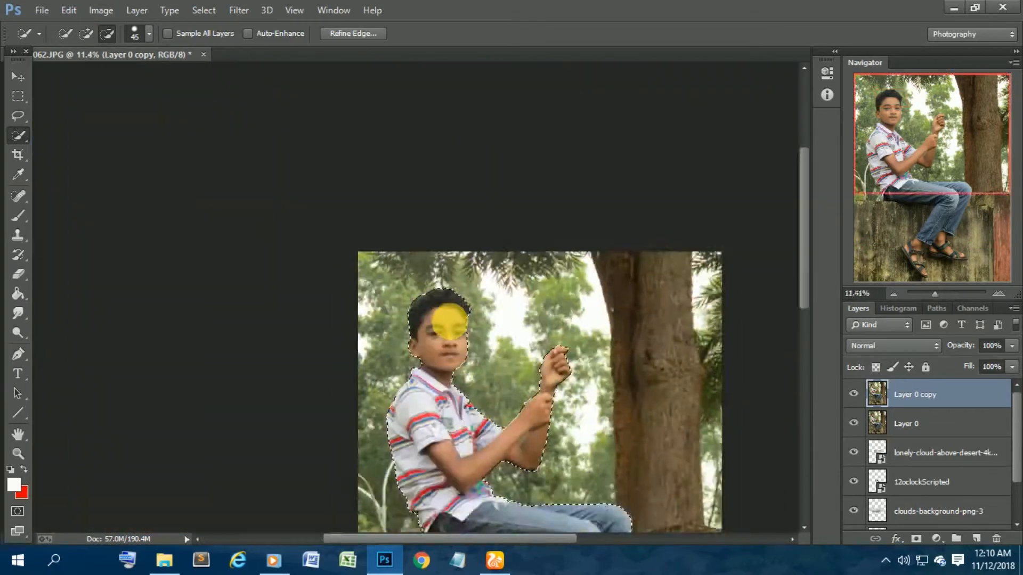
# Preview the selection as a red overlay in Refine Edge and inspect its outline around the arms, shirt, face and legs.
pyautogui.click(362, 33)
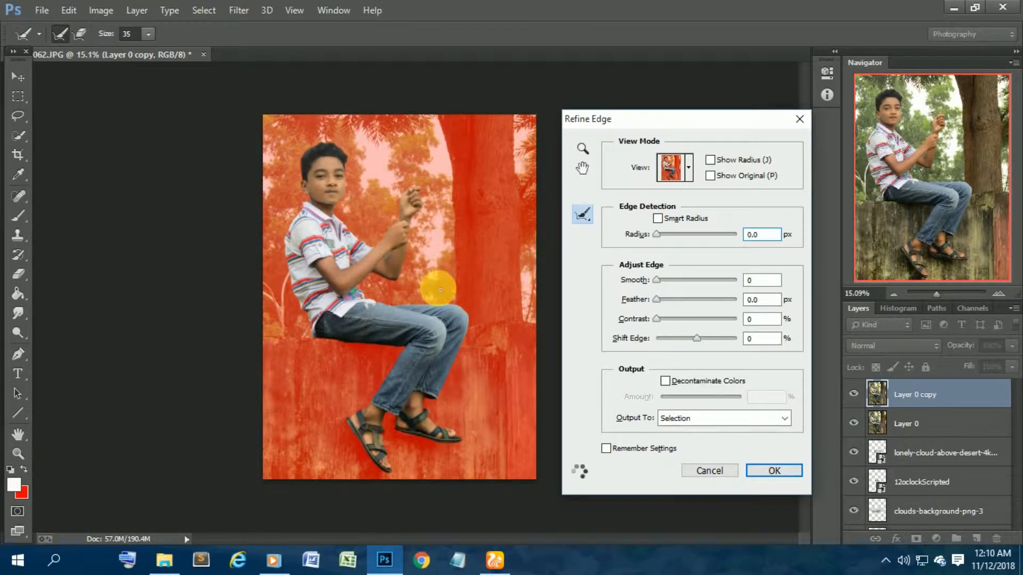
pyautogui.scroll(12, 326, 292)
pyautogui.scroll(-5, 482, 208)
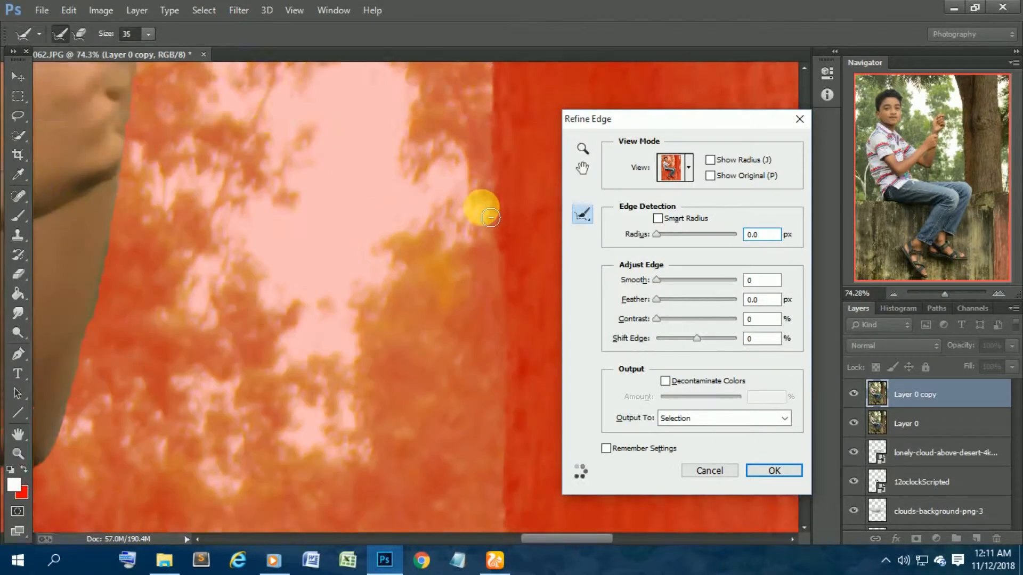
pyautogui.moveTo(482, 540); pyautogui.dragTo(418, 539)
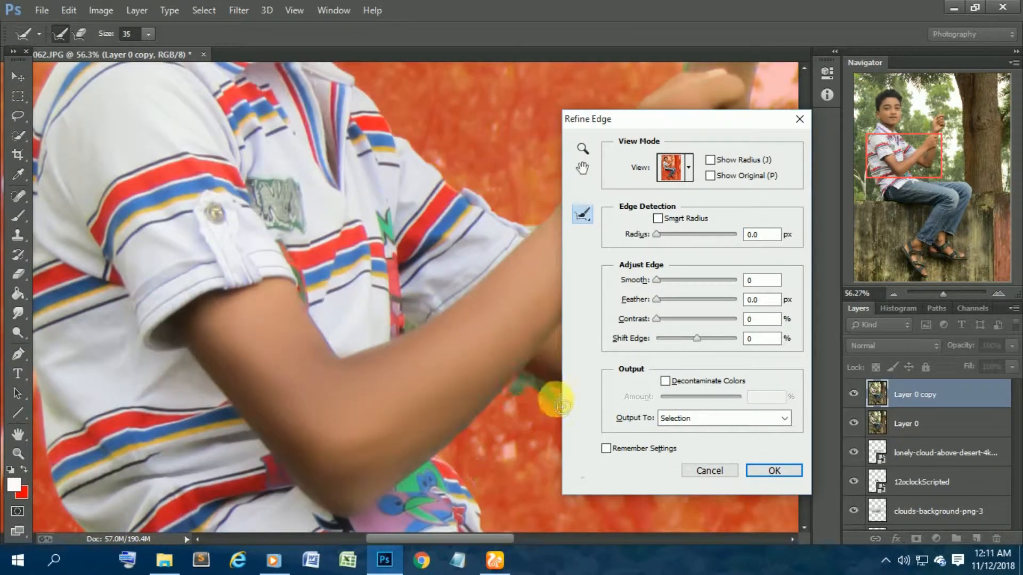
pyautogui.moveTo(728, 127); pyautogui.dragTo(782, 124)
pyautogui.moveTo(426, 540); pyautogui.dragTo(476, 539)
pyautogui.scroll(4, 418, 208)
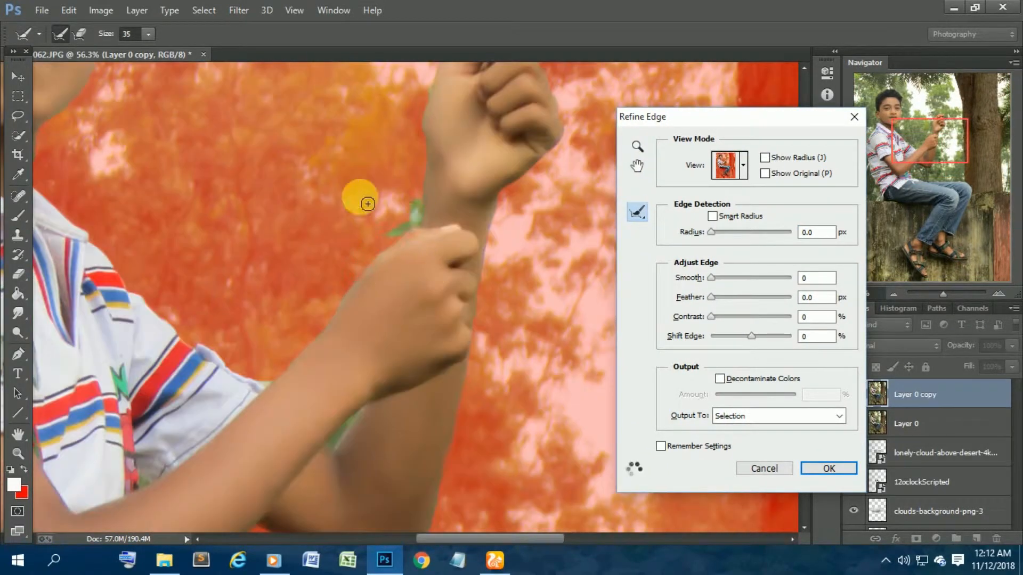
pyautogui.scroll(4, 298, 307)
pyautogui.moveTo(548, 539); pyautogui.dragTo(474, 540)
pyautogui.scroll(-3, 245, 469)
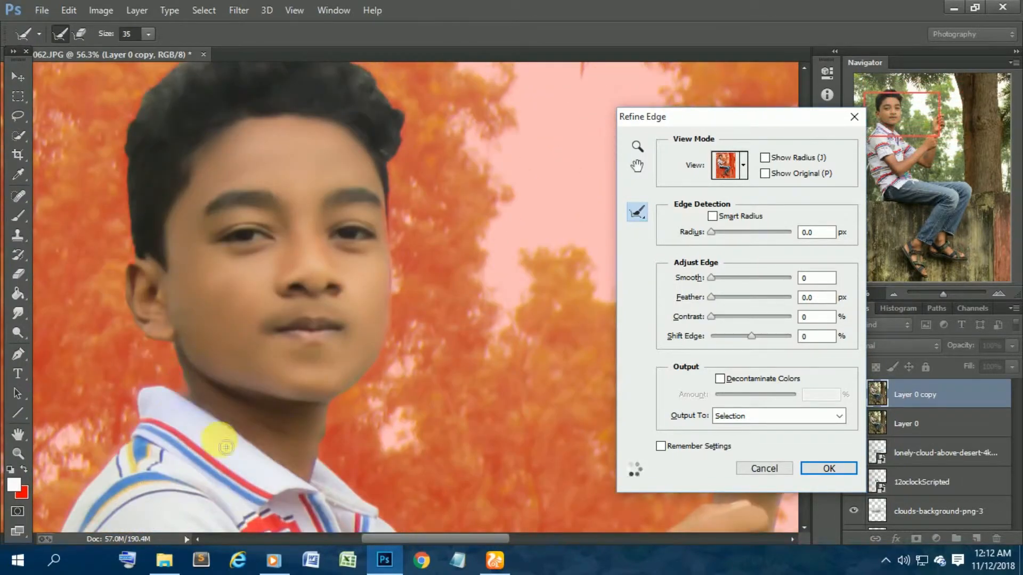
pyautogui.scroll(-10, 387, 482)
pyautogui.scroll(3, 386, 482)
pyautogui.press('Return')
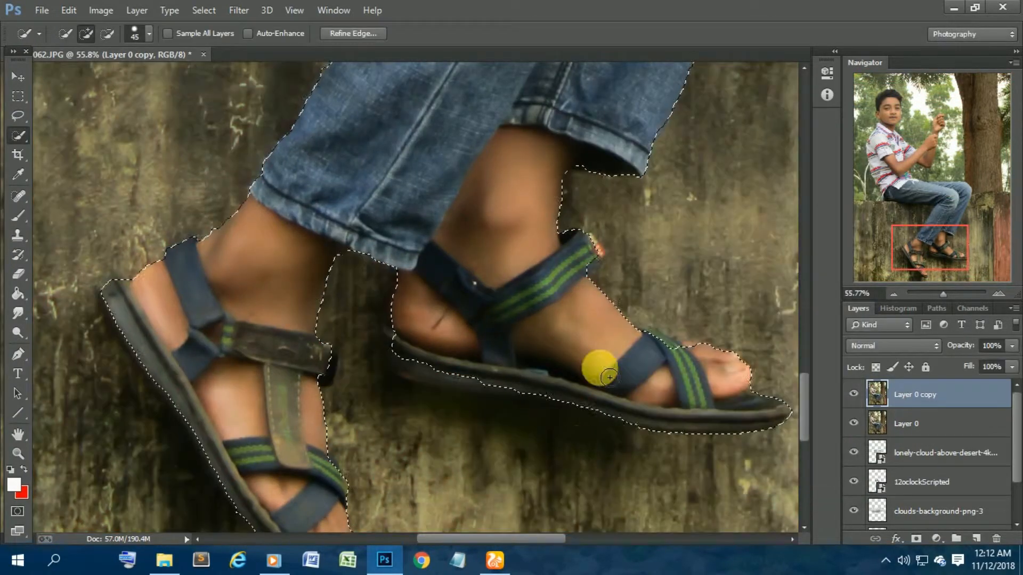
# Refine the selection edge with a radius of 1.2 px, smoothing of 6 and a slight feather, output to a selection.
pyautogui.hotkey('ctrl', '0')
pyautogui.hotkey('ctrl', 'alt', 'r')
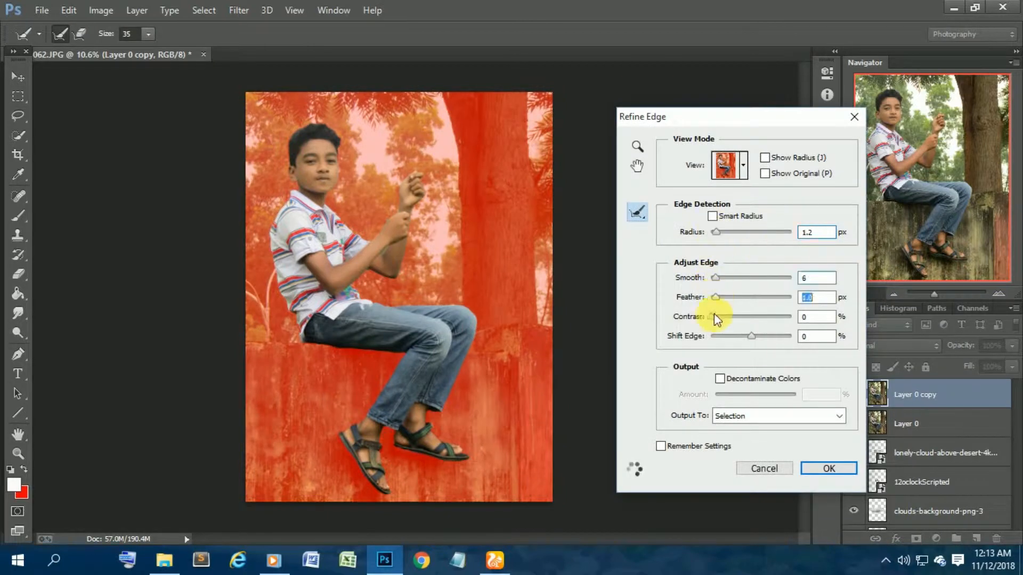
pyautogui.click(820, 470)
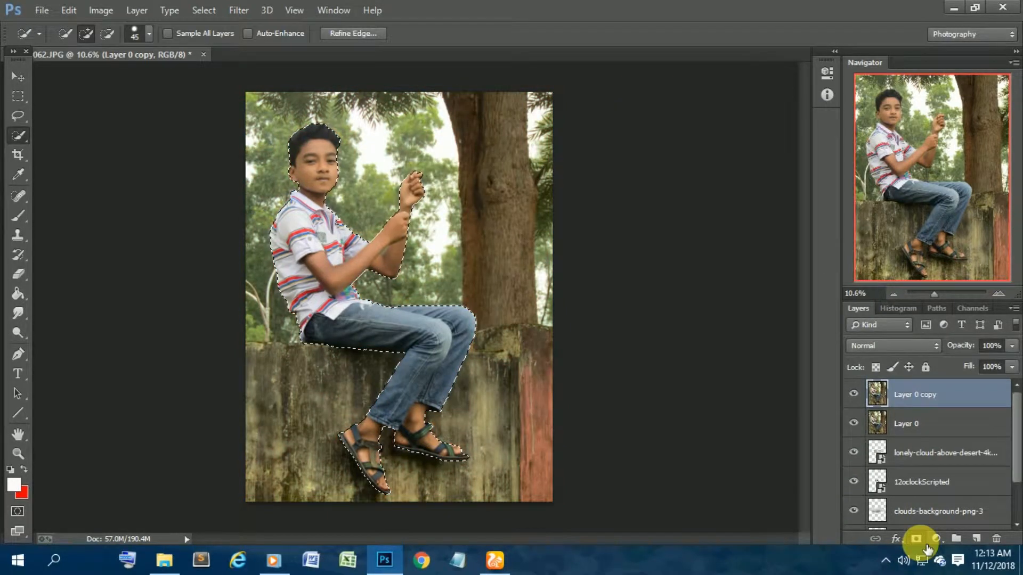
# Mask Layer 0 copy with the selection and apply the layer mask to cut the boy out.
pyautogui.click(916, 539)
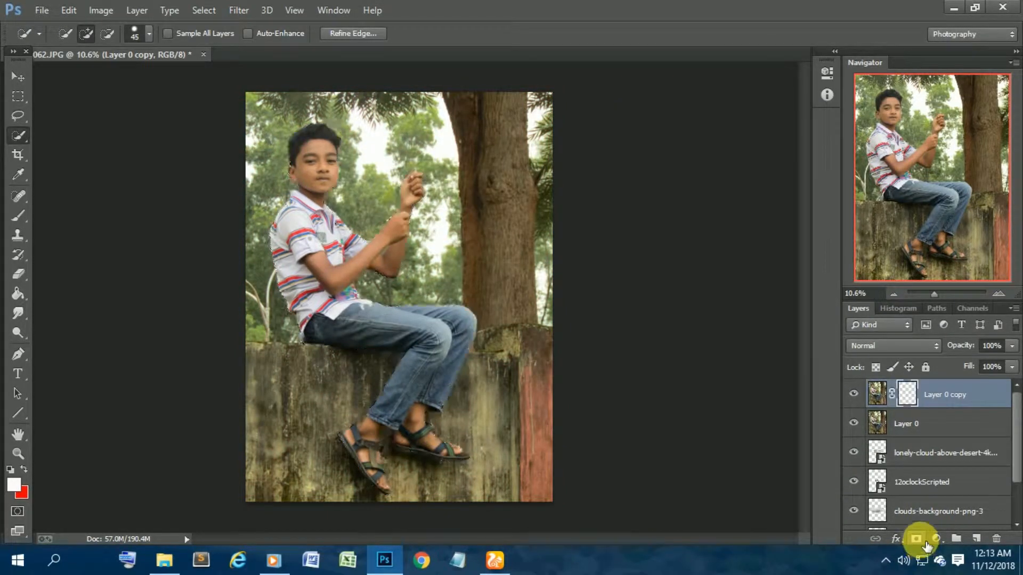
pyautogui.rightClick(890, 394)
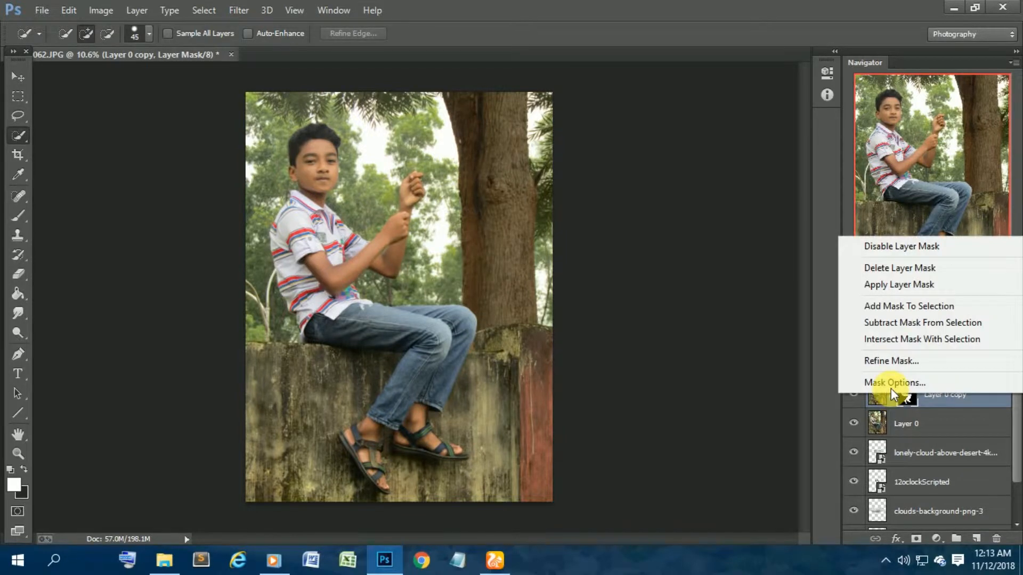
pyautogui.click(916, 284)
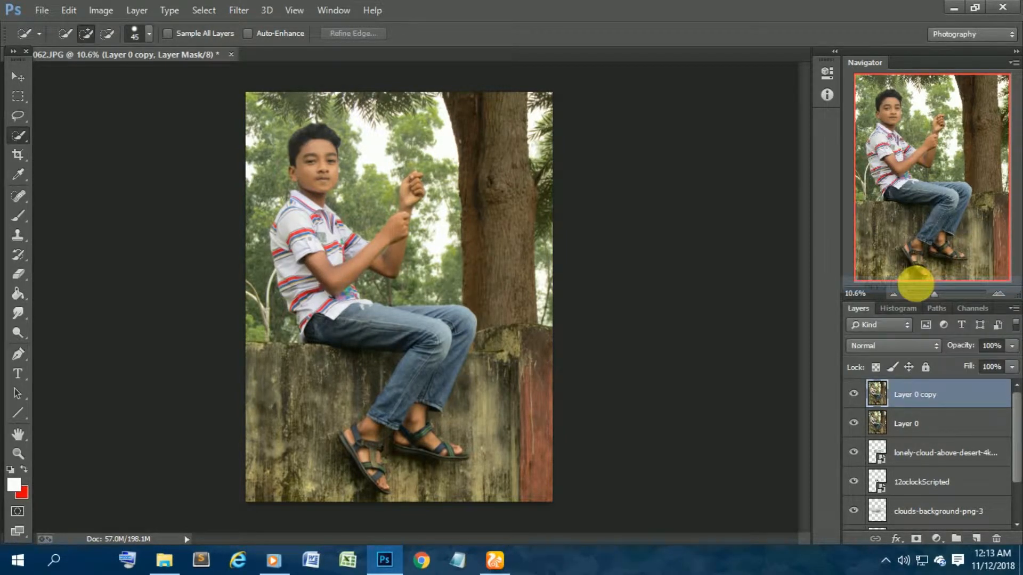
# Hide Layer 0 and all the layers below it, from the lonely-cloud layer down to earth, leaving only the cutout visible.
pyautogui.click(854, 423)
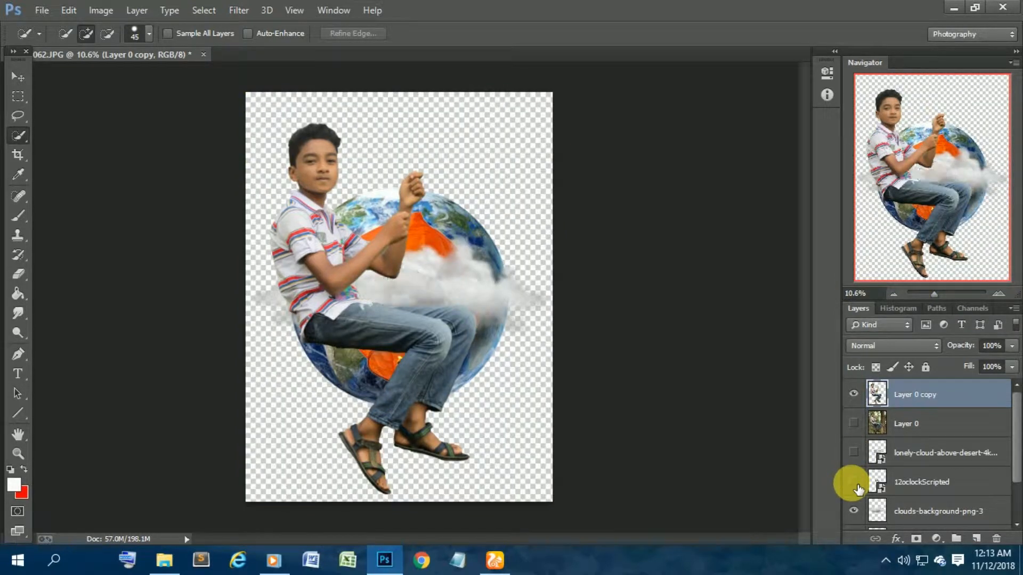
pyautogui.scroll(-2, 858, 489)
pyautogui.click(855, 460)
pyautogui.click(855, 488)
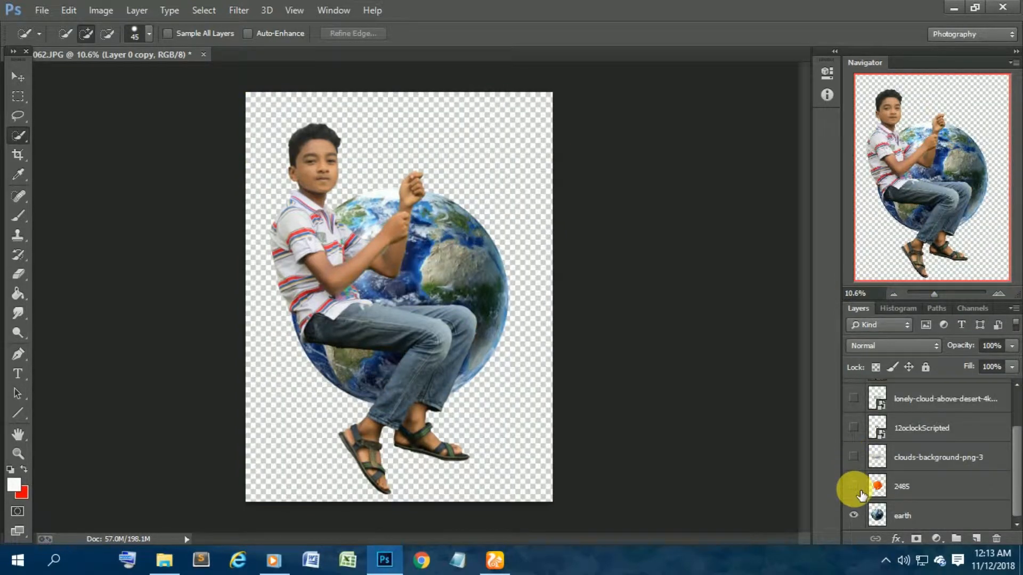
pyautogui.click(854, 515)
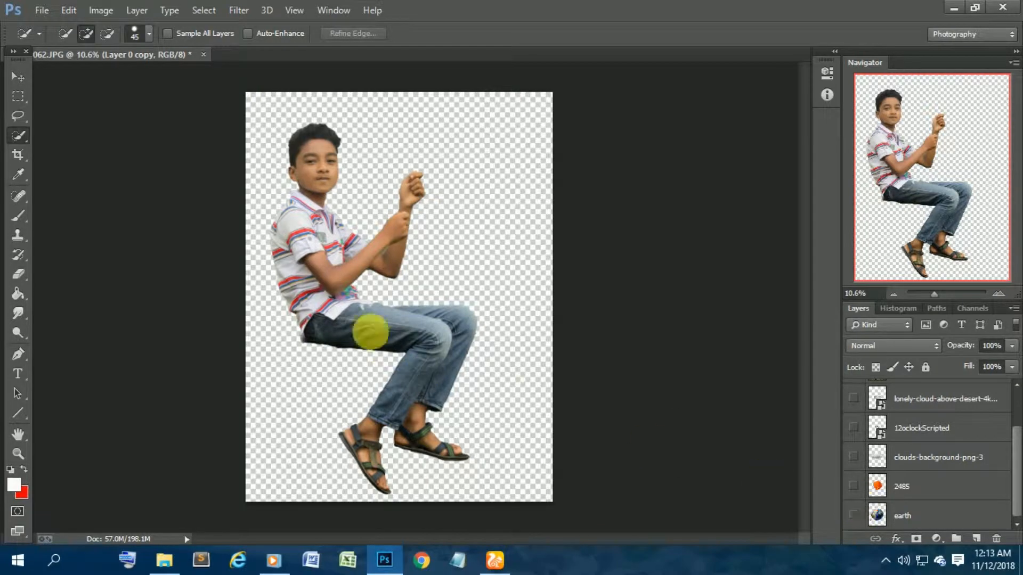
# Examine the cutout's edges around the shirt, arms, hands, face and hair for leftover background.
pyautogui.click(19, 77)
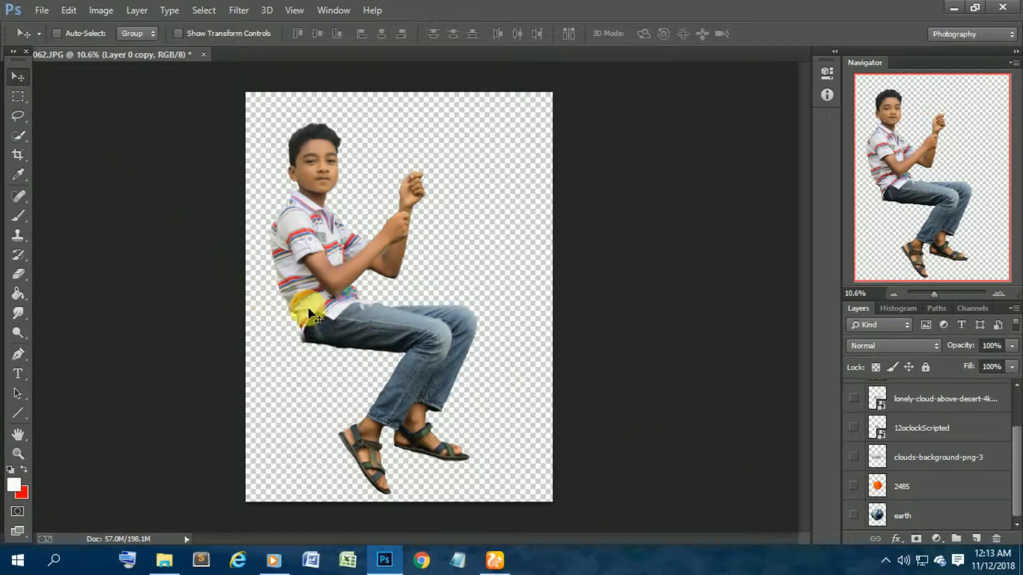
pyautogui.scroll(5, 332, 310)
pyautogui.scroll(5, 395, 335)
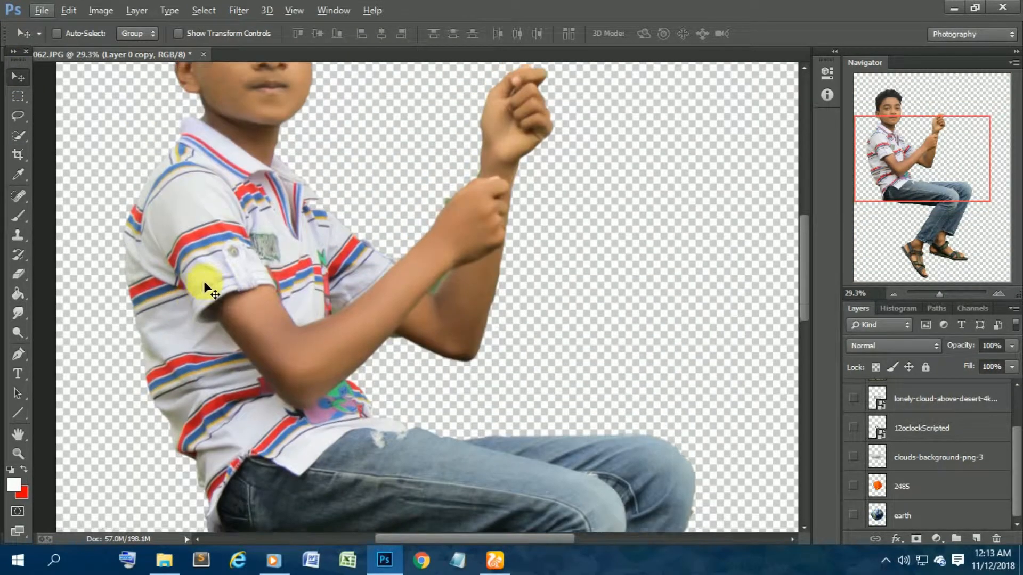
pyautogui.scroll(2, 216, 285)
pyautogui.scroll(4, 235, 277)
pyautogui.scroll(4, 243, 269)
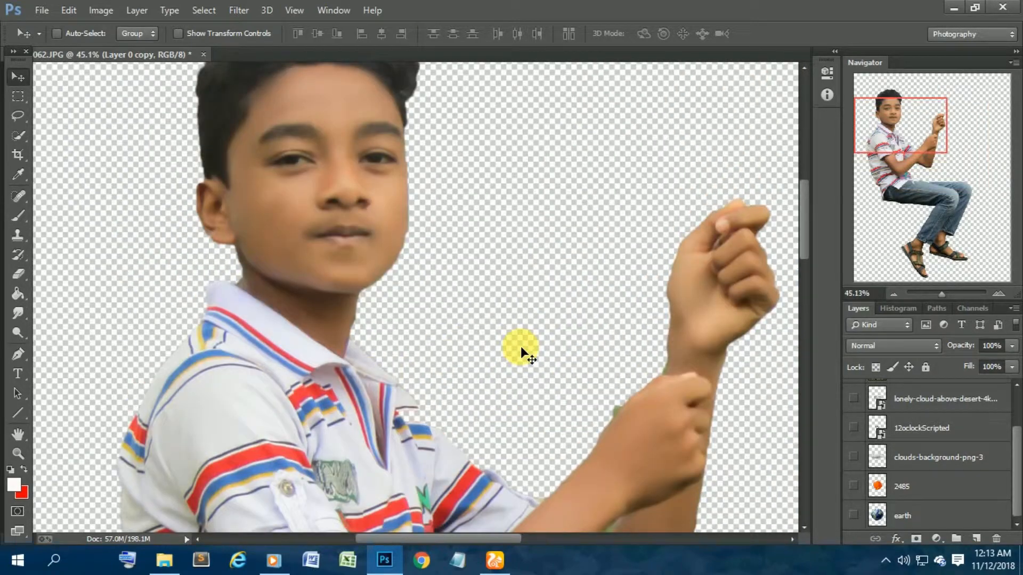
pyautogui.scroll(2, 521, 348)
pyautogui.scroll(-1, 638, 434)
pyautogui.scroll(4, 165, 276)
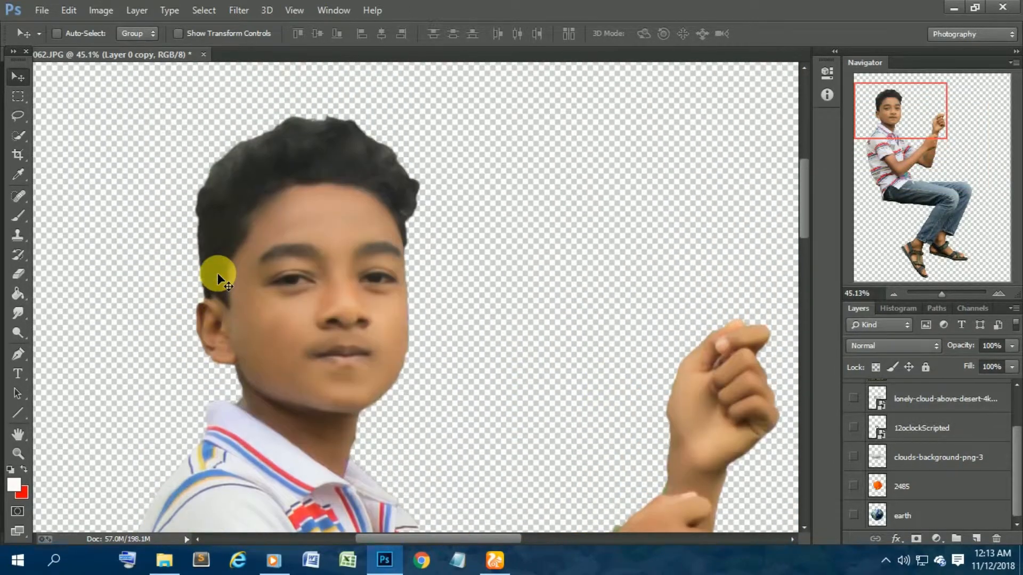
pyautogui.scroll(-2, 218, 276)
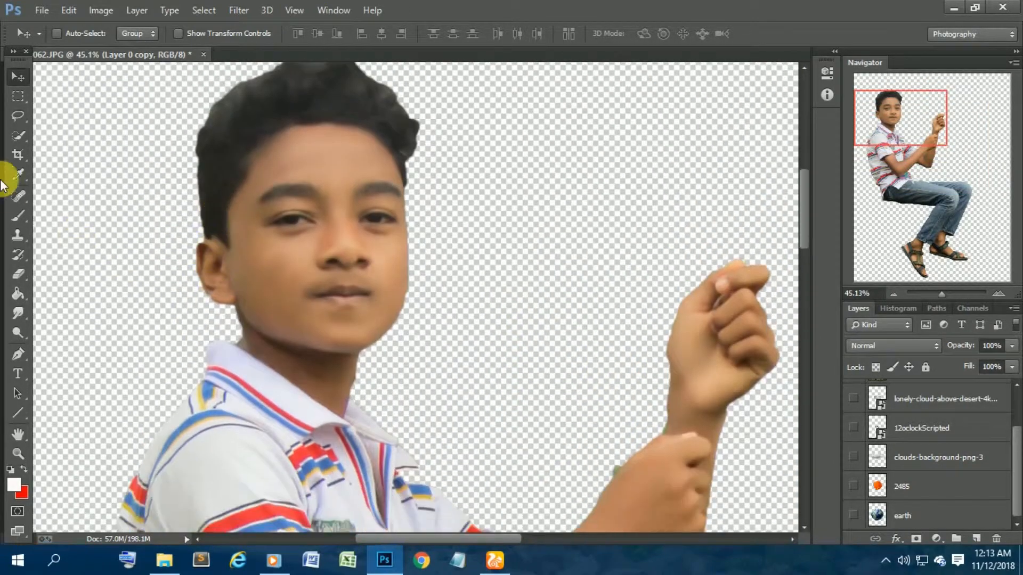
# Erase the leftover green background around the fists, forearms and sleeve with a small 35 px Eraser brush.
pyautogui.click(18, 278)
pyautogui.scroll(-7, 373, 395)
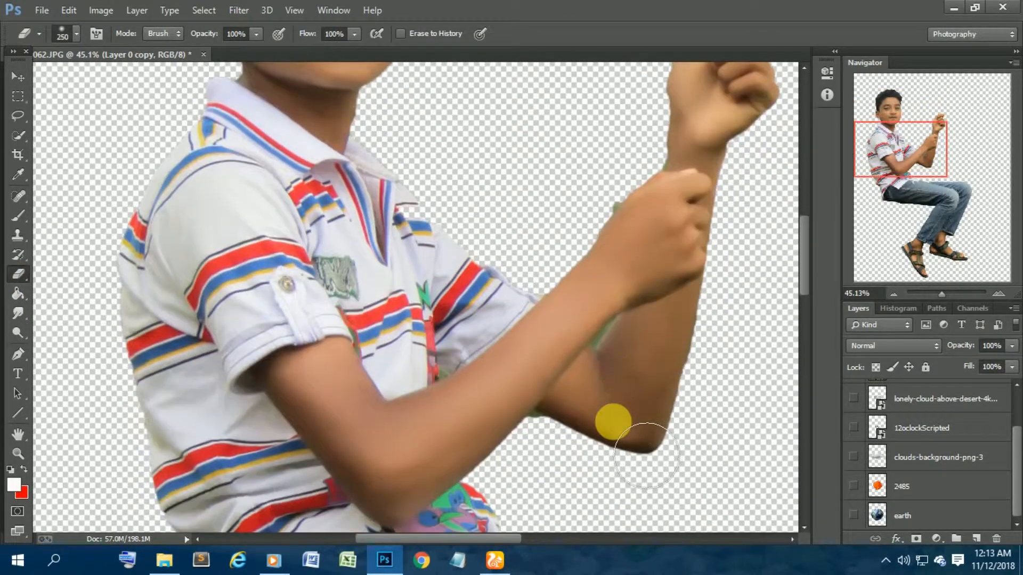
pyautogui.scroll(5, 646, 455)
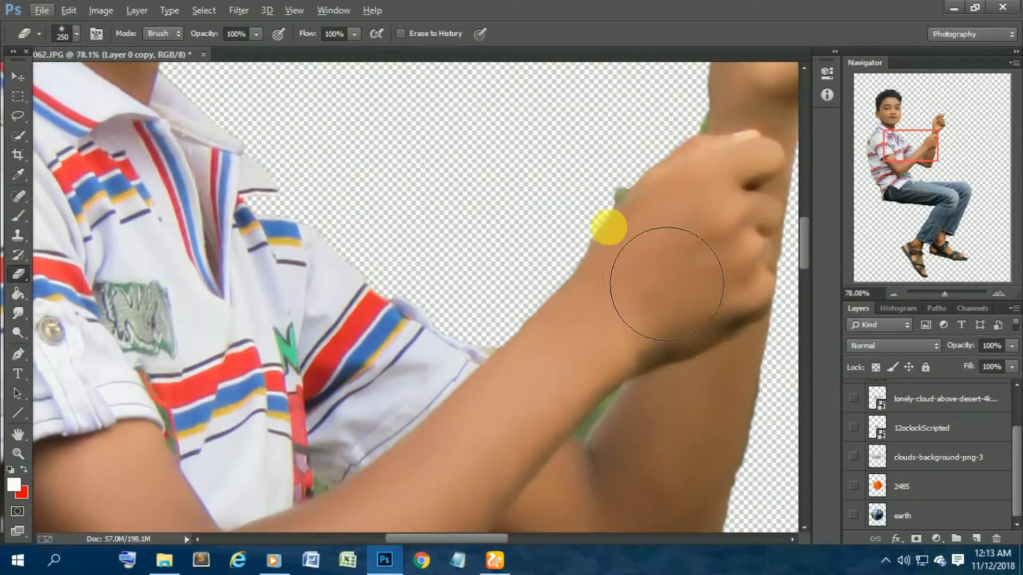
pyautogui.scroll(2, 604, 227)
pyautogui.scroll(-3, 586, 213)
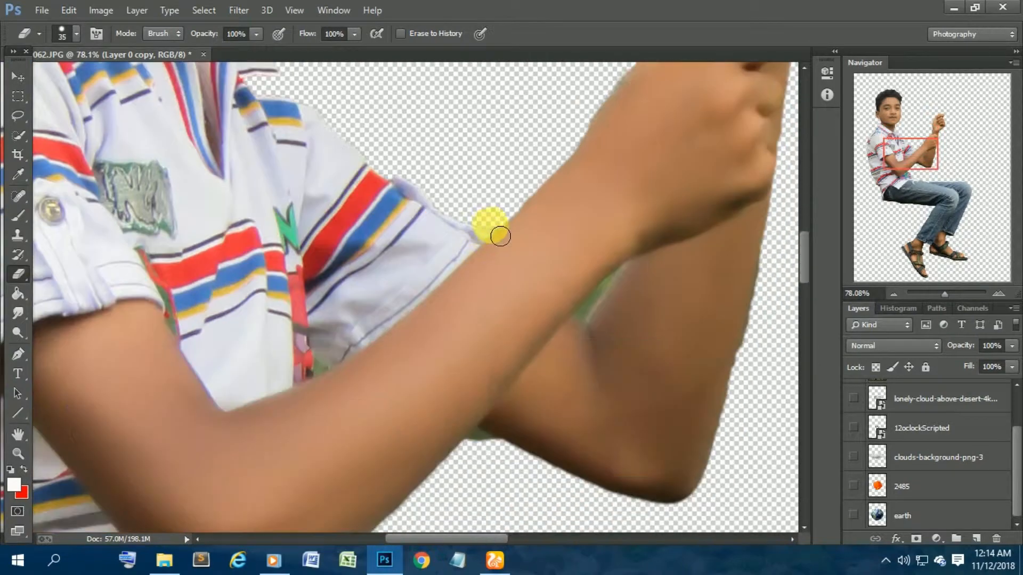
pyautogui.scroll(3, 497, 288)
pyautogui.scroll(5, 474, 261)
pyautogui.moveTo(628, 256)
pyautogui.mouseDown()
pyautogui.moveTo(700, 189)
pyautogui.moveTo(632, 265)
pyautogui.moveTo(674, 240)
pyautogui.moveTo(645, 256)
pyautogui.mouseUp()
pyautogui.press(']')
pyautogui.press(']')
pyautogui.press(']')
pyautogui.press(']')
pyautogui.press(']')
pyautogui.press(']')
pyautogui.press(']')
# Erase the remaining background fringe along the cutout's edge, resizing the Eraser brush to fit each spot.
pyautogui.scroll(6, 463, 351)
pyautogui.scroll(-3, 464, 351)
pyautogui.scroll(4, 208, 405)
pyautogui.press('[')
pyautogui.press('[')
pyautogui.press('[')
pyautogui.press('[')
pyautogui.press('[')
pyautogui.press('[')
pyautogui.press('[')
pyautogui.moveTo(201, 313)
pyautogui.mouseDown()
pyautogui.moveTo(227, 358)
pyautogui.moveTo(255, 361)
pyautogui.mouseUp()
pyautogui.press(']')
pyautogui.press(']')
pyautogui.press(']')
pyautogui.press(']')
pyautogui.scroll(-8, 250, 365)
pyautogui.scroll(-3, 585, 468)
pyautogui.scroll(8, 772, 413)
pyautogui.press(']')
pyautogui.press(']')
pyautogui.press(']')
pyautogui.press(']')
pyautogui.press(']')
pyautogui.press(']')
# Clean up the outline of the jeans and lower legs with a 35 px Eraser brush.
pyautogui.scroll(-7, 749, 459)
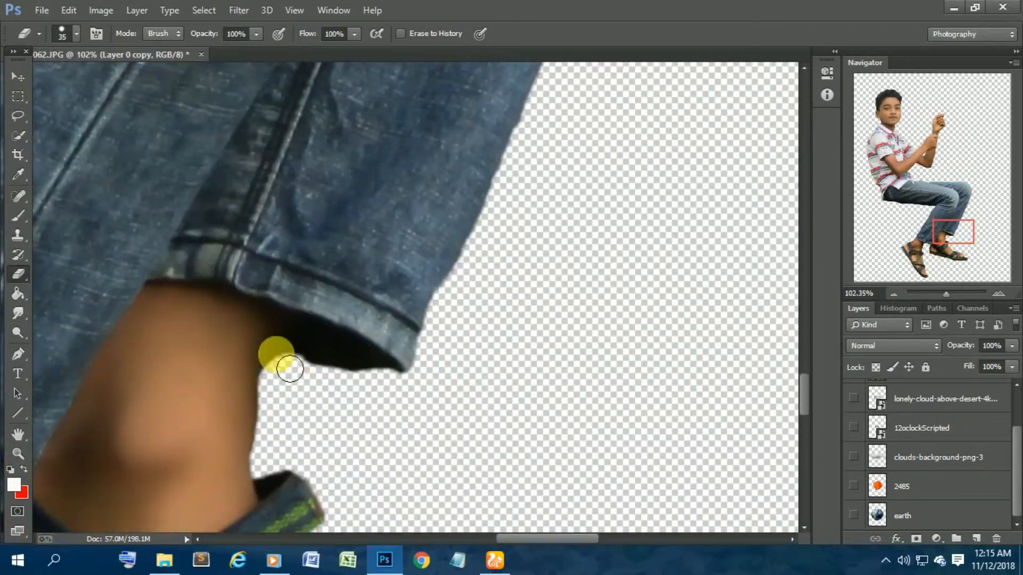
pyautogui.scroll(-4, 320, 366)
pyautogui.scroll(-5, 400, 392)
pyautogui.scroll(4, 216, 471)
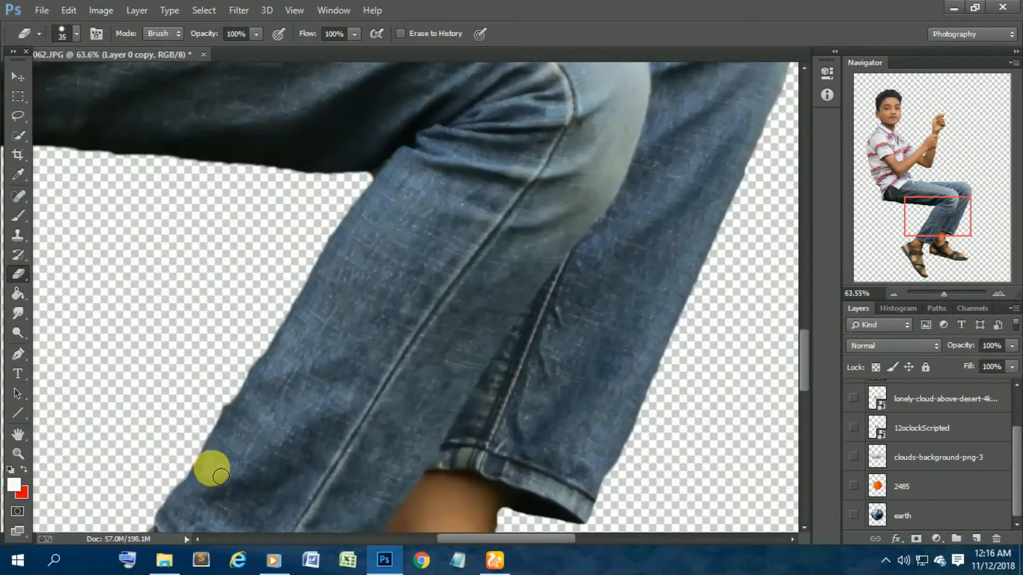
pyautogui.hscroll(-6, 216, 471)
pyautogui.moveTo(458, 189)
pyautogui.mouseDown()
pyautogui.moveTo(494, 323)
pyautogui.moveTo(484, 309)
pyautogui.moveTo(290, 284)
pyautogui.mouseUp()
# Set up the Smudge tool for the hair with the textured 90 px brush tip and 52% strength.
pyautogui.scroll(8, 250, 330)
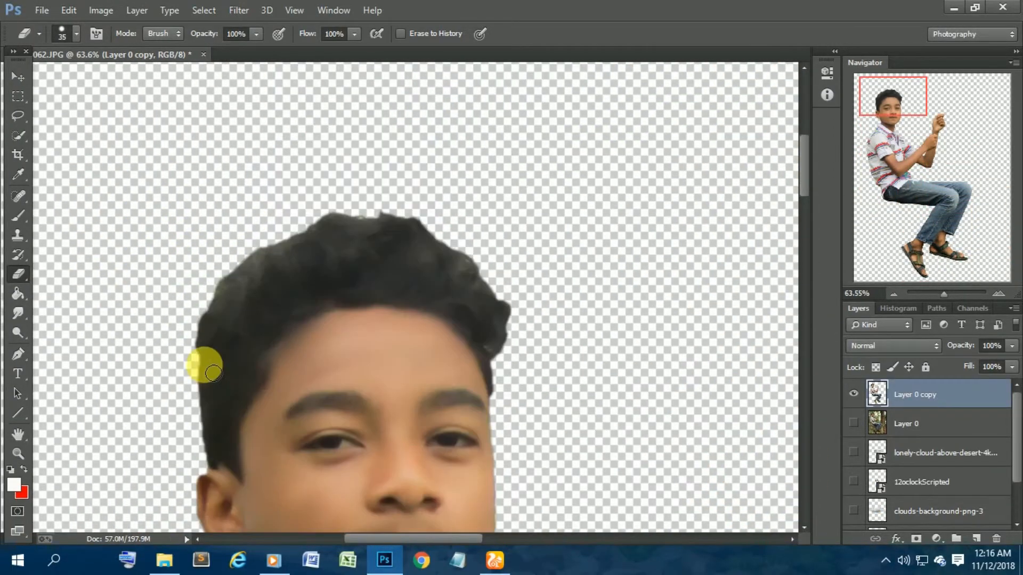
pyautogui.scroll(1, 243, 344)
pyautogui.scroll(1, 235, 347)
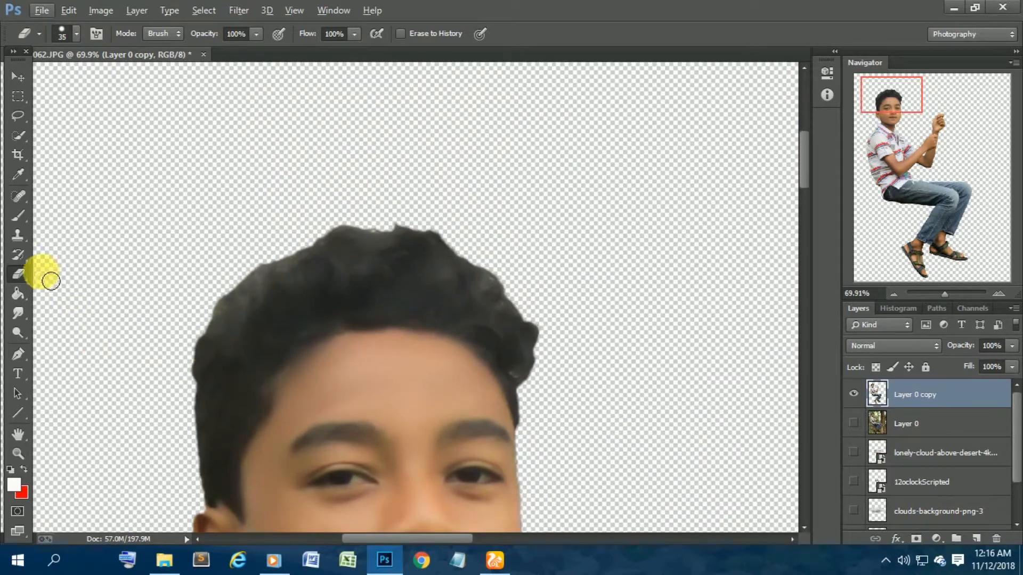
pyautogui.click(19, 314)
pyautogui.rightClick(265, 205)
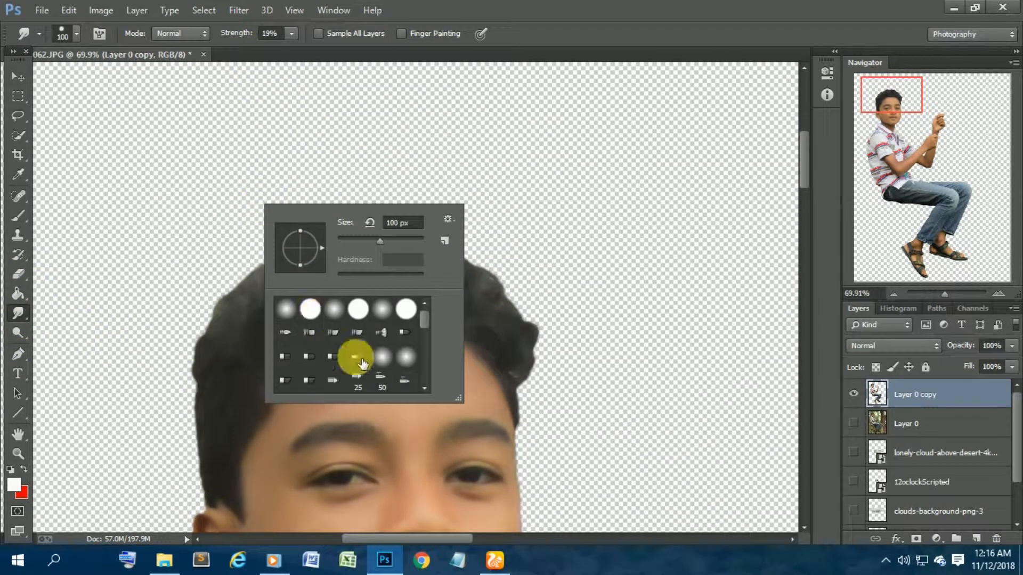
pyautogui.scroll(-8, 362, 364)
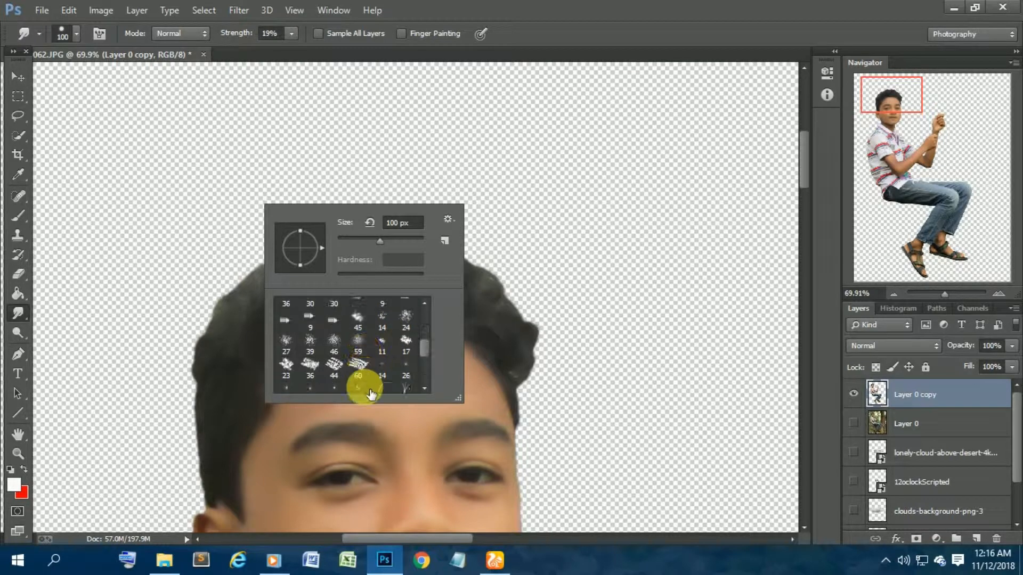
pyautogui.scroll(-2, 371, 393)
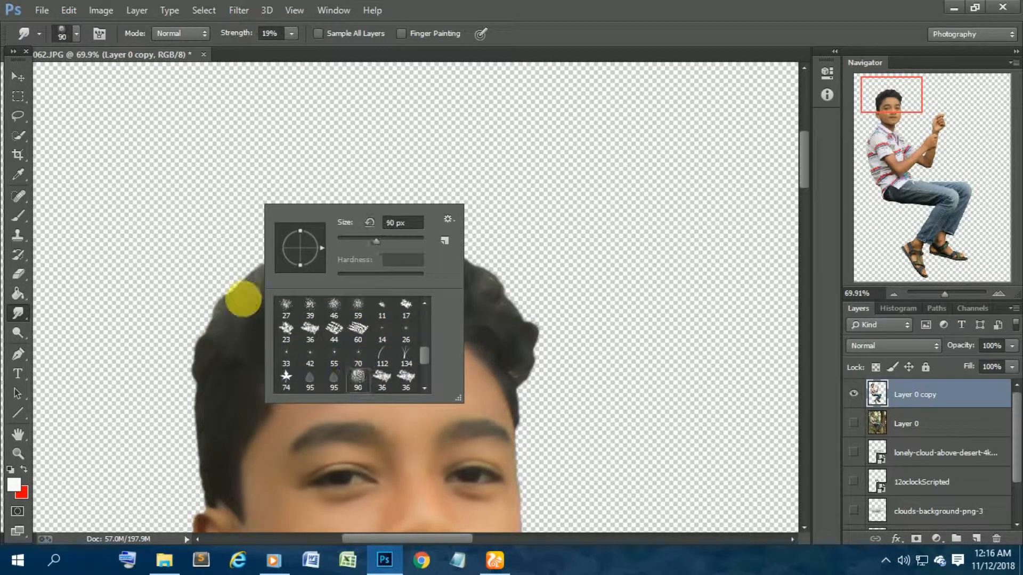
pyautogui.click(203, 248)
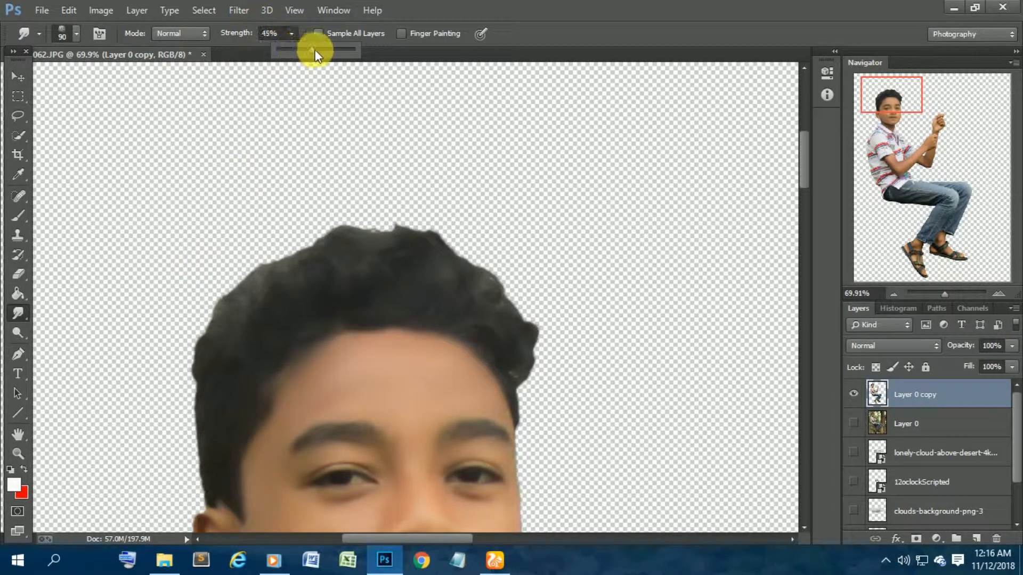
# Smudge the hair outline outward along the sides and across the top to give it a fuller, strand-like edge.
pyautogui.scroll(3, 516, 346)
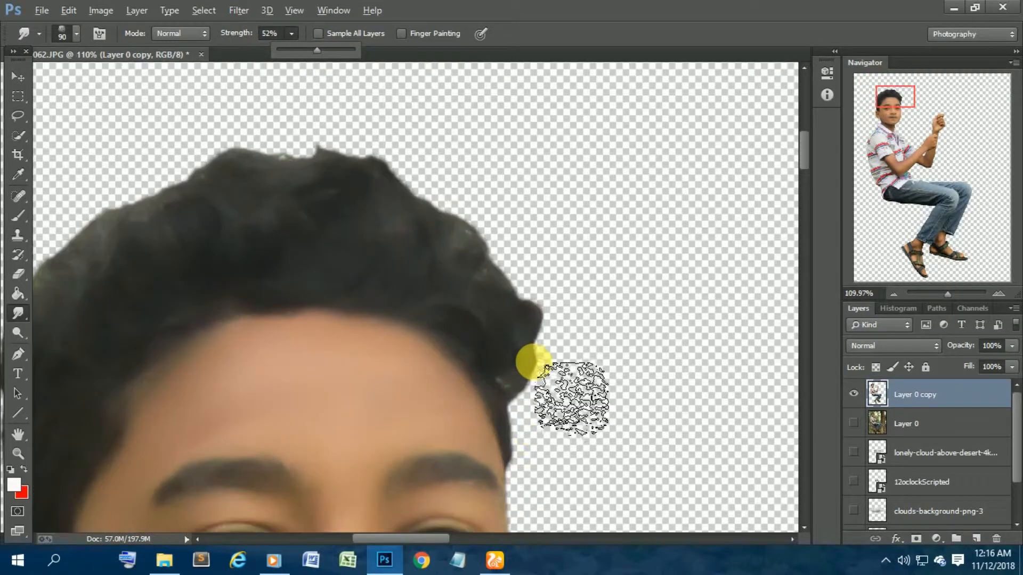
pyautogui.moveTo(520, 352)
pyautogui.mouseDown()
pyautogui.moveTo(543, 251)
pyautogui.moveTo(469, 235)
pyautogui.moveTo(437, 400)
pyautogui.mouseUp()
pyautogui.moveTo(442, 543); pyautogui.dragTo(411, 543)
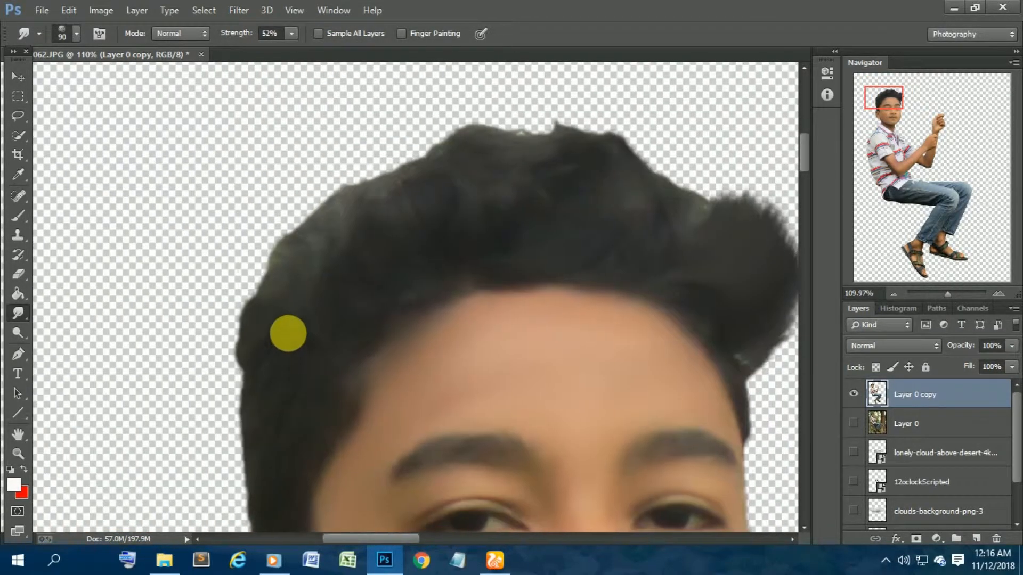
pyautogui.moveTo(285, 336)
pyautogui.mouseDown()
pyautogui.moveTo(339, 220)
pyautogui.moveTo(407, 132)
pyautogui.moveTo(295, 227)
pyautogui.moveTo(398, 184)
pyautogui.moveTo(463, 172)
pyautogui.moveTo(591, 180)
pyautogui.moveTo(681, 210)
pyautogui.moveTo(719, 250)
pyautogui.moveTo(682, 180)
pyautogui.moveTo(614, 139)
pyautogui.moveTo(598, 187)
pyautogui.moveTo(621, 205)
pyautogui.moveTo(709, 202)
pyautogui.moveTo(798, 228)
pyautogui.moveTo(599, 196)
pyautogui.moveTo(561, 216)
pyautogui.moveTo(517, 165)
pyautogui.moveTo(407, 221)
pyautogui.moveTo(339, 160)
pyautogui.moveTo(482, 84)
pyautogui.moveTo(499, 88)
pyautogui.moveTo(577, 182)
pyautogui.mouseUp()
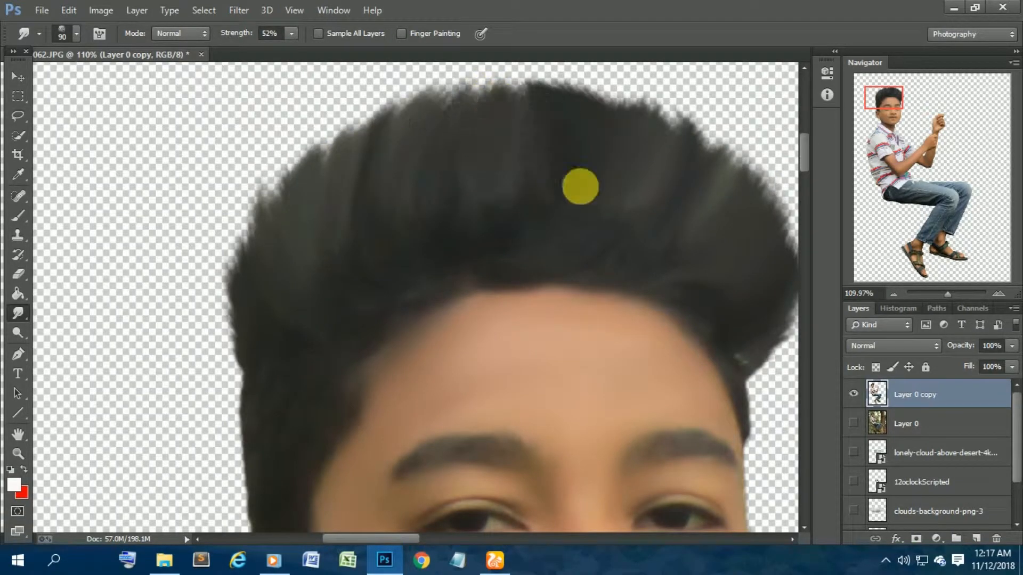
pyautogui.scroll(-10, 613, 203)
pyautogui.scroll(-8, 638, 404)
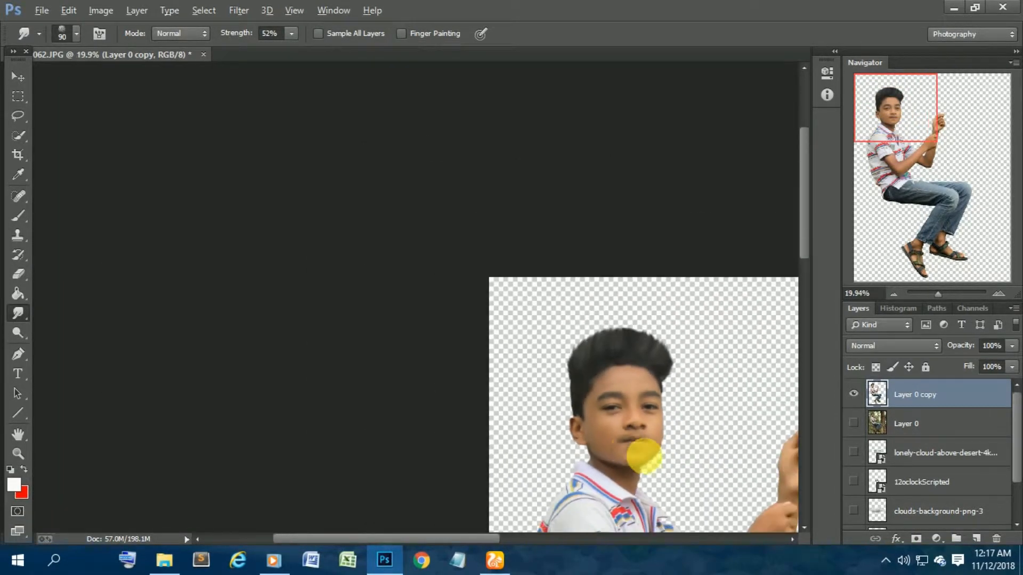
pyautogui.scroll(2, 574, 421)
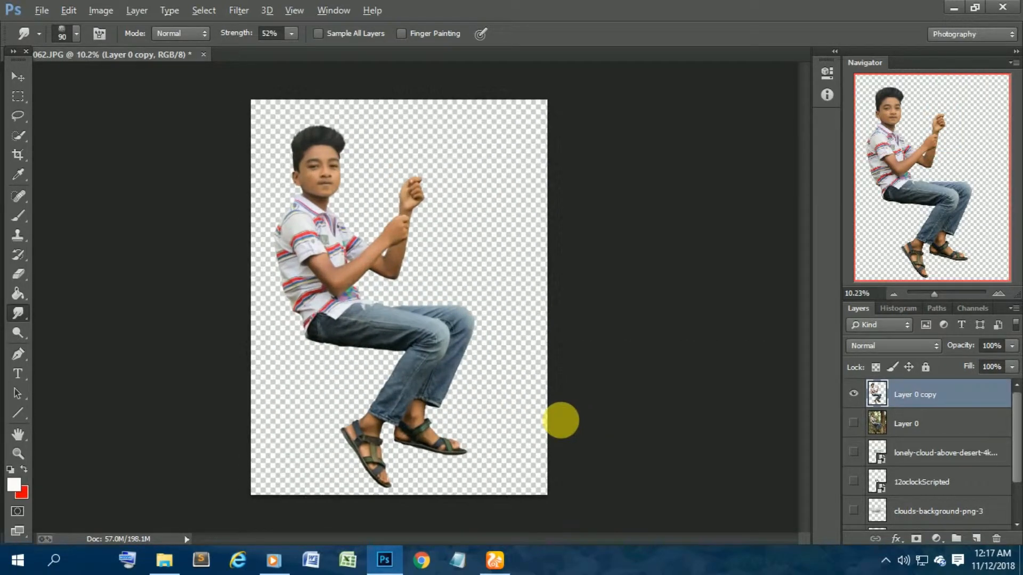
# Preview the earth layer behind the cutout boy and hide it again.
pyautogui.click(11, 79)
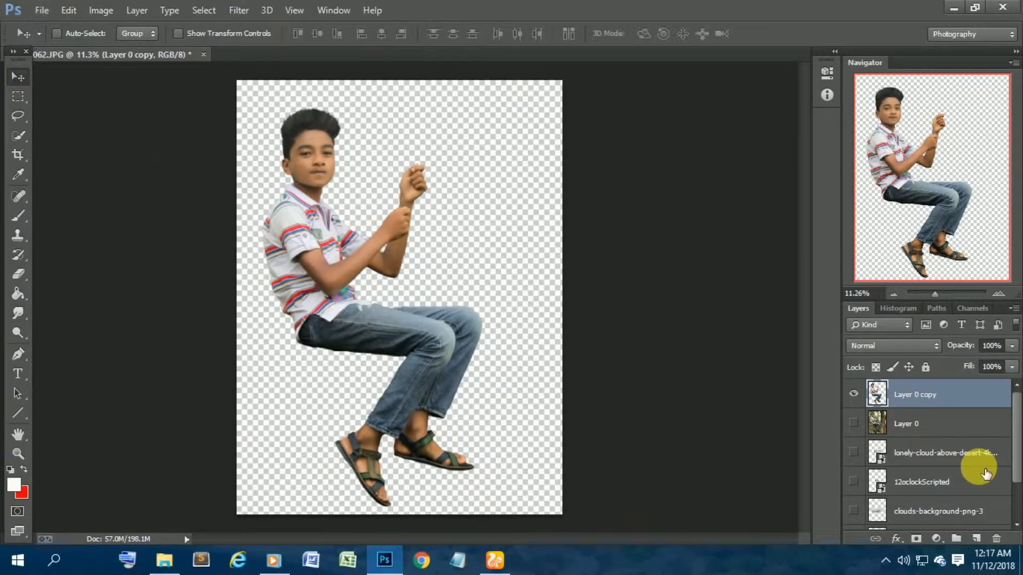
pyautogui.scroll(-2, 980, 468)
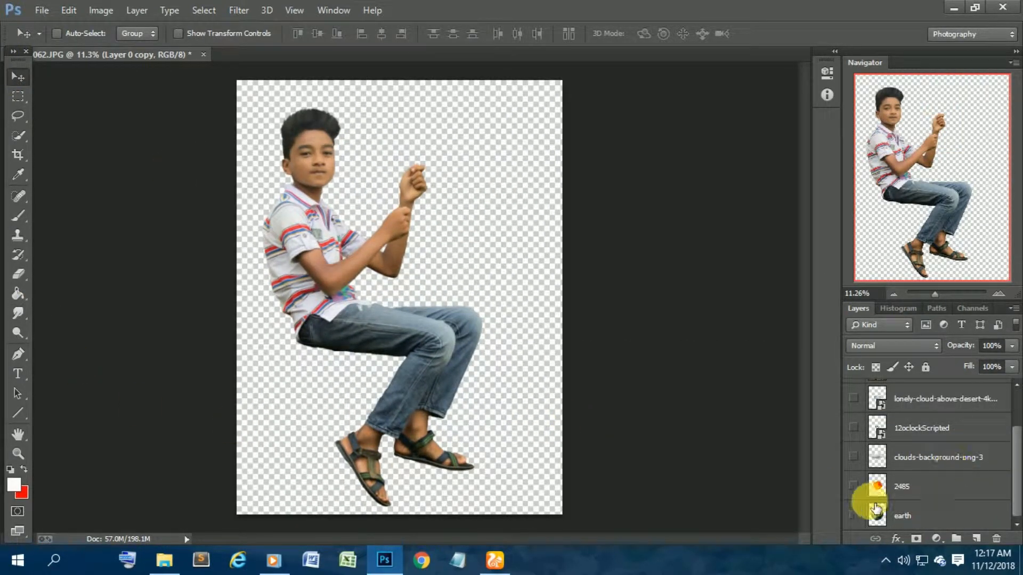
pyautogui.click(854, 516)
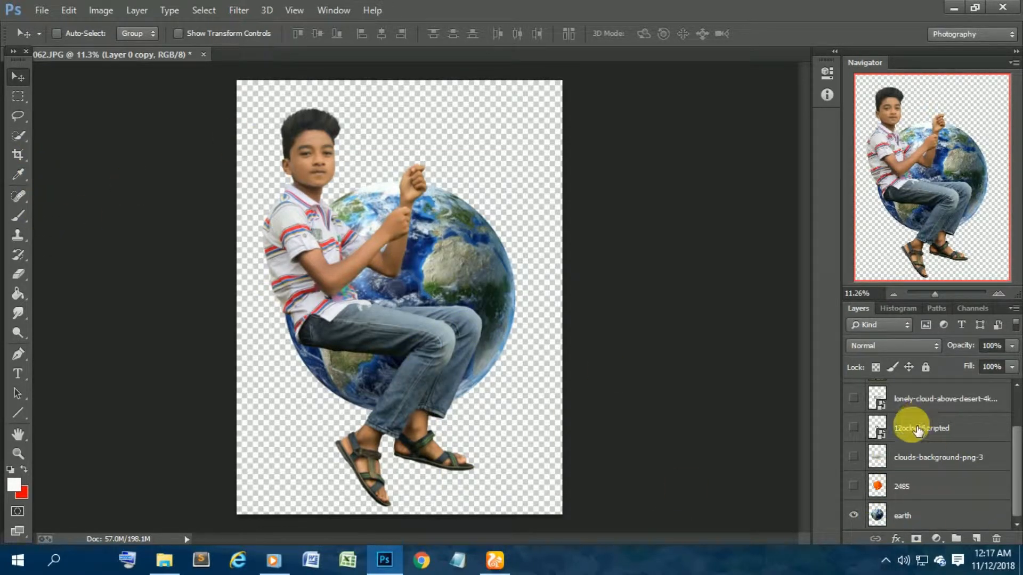
pyautogui.click(854, 515)
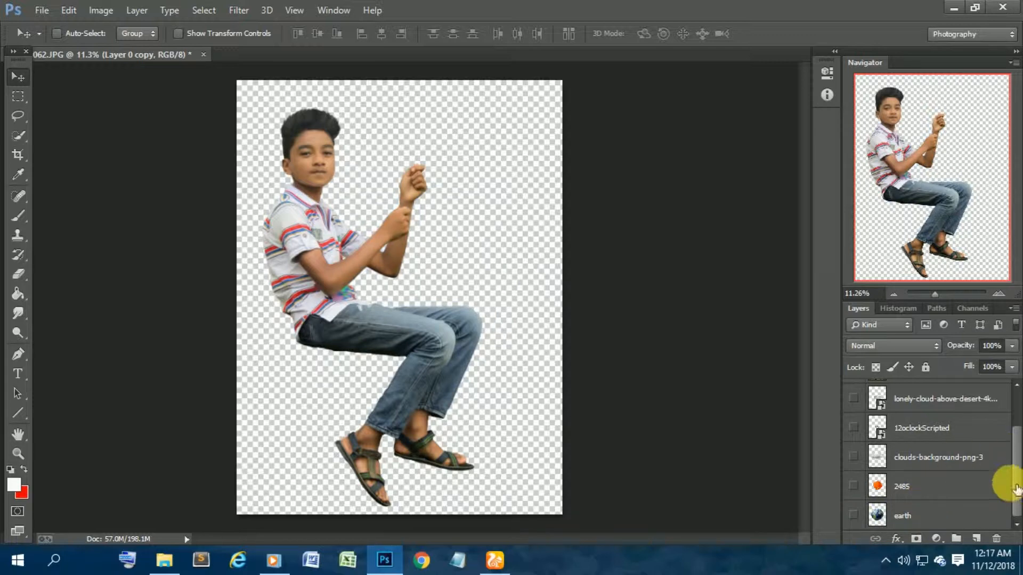
pyautogui.scroll(2, 1009, 511)
pyautogui.scroll(-1, 1007, 506)
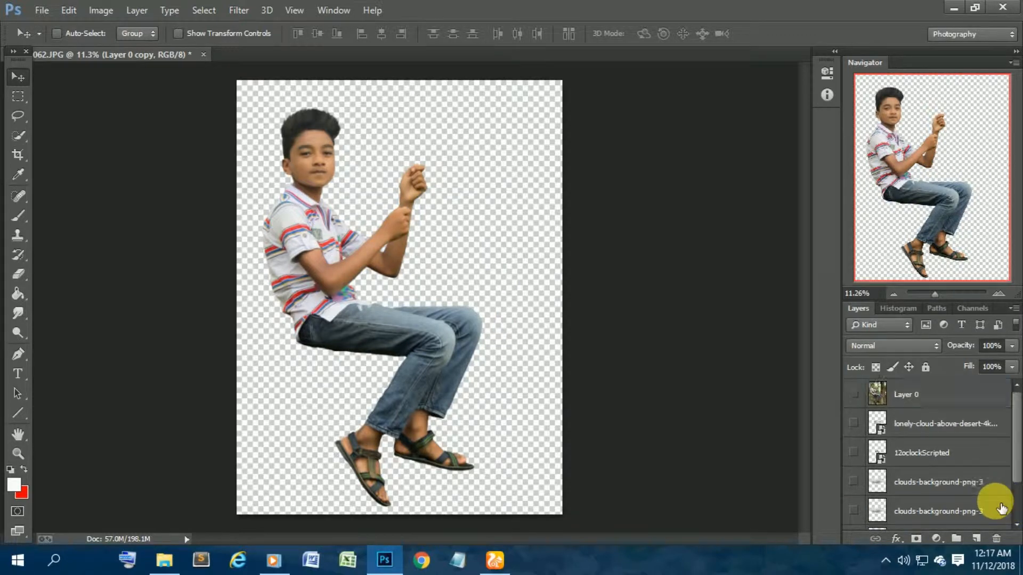
# Show the lonely-cloud-above-desert layer and hide the Layer 0 copy cutout.
pyautogui.click(855, 424)
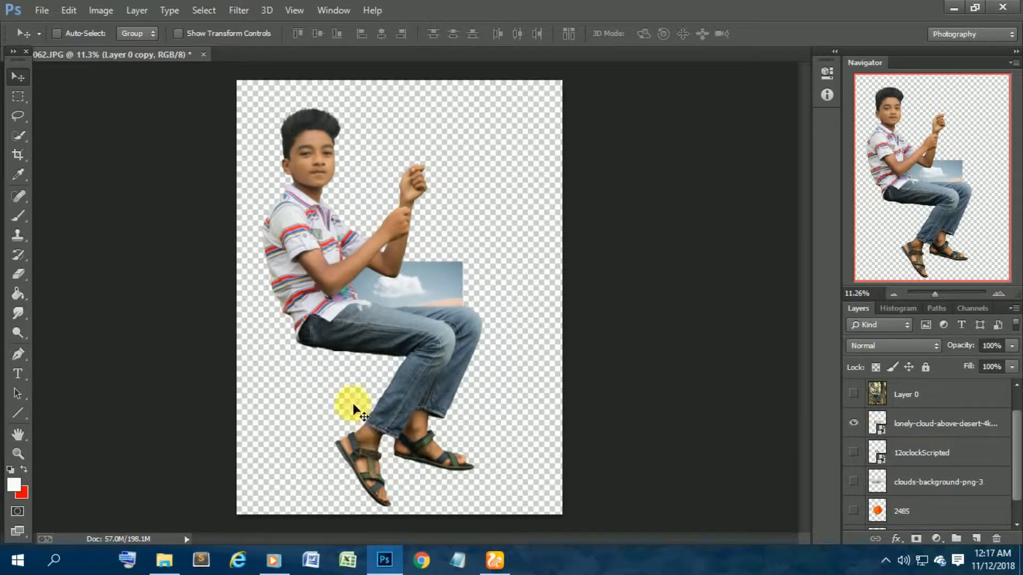
pyautogui.scroll(1, 882, 453)
pyautogui.click(854, 394)
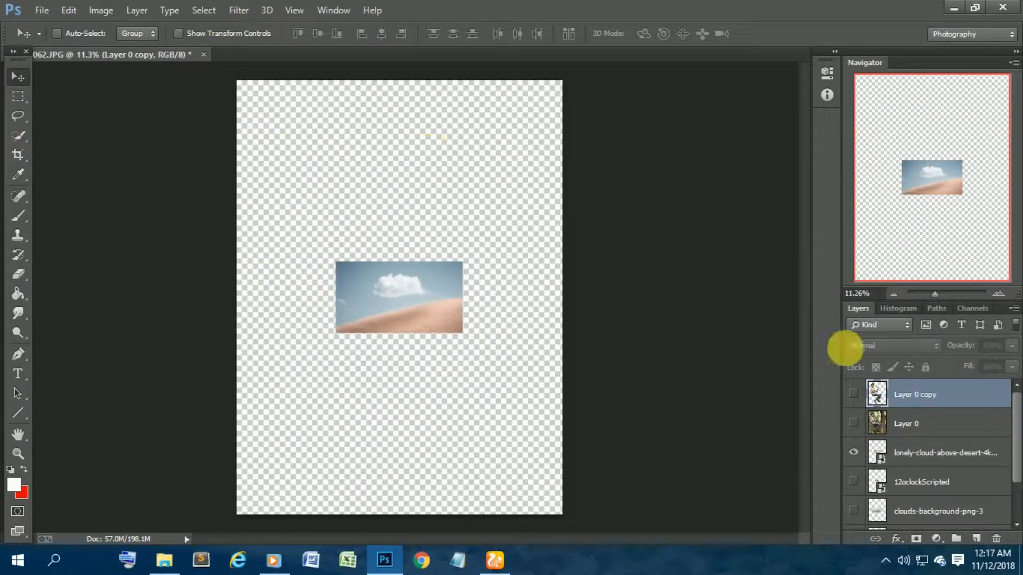
# Rasterize the lonely-cloud-above-desert smart object layer.
pyautogui.click(958, 517)
pyautogui.click(939, 454)
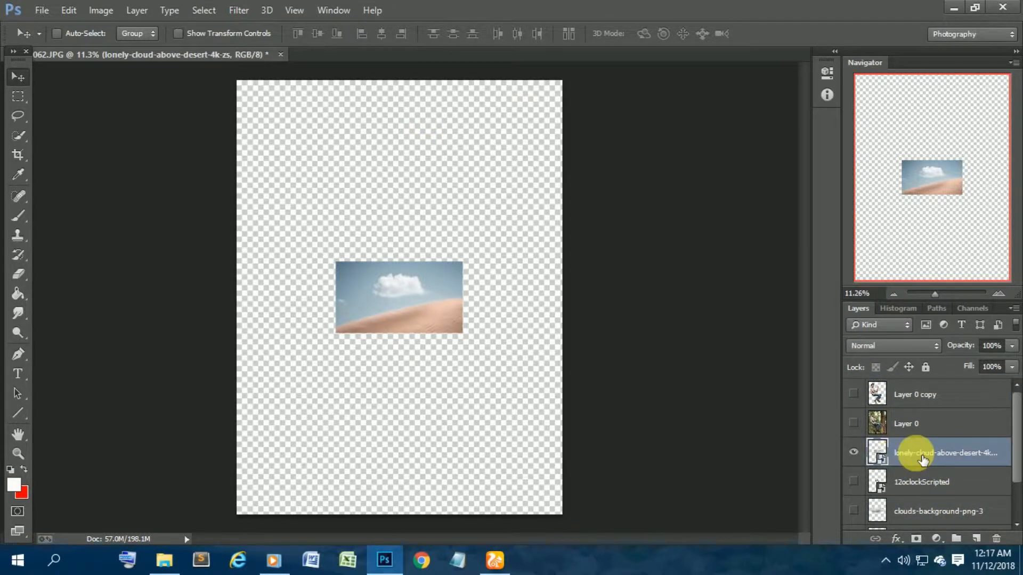
pyautogui.rightClick(923, 459)
pyautogui.click(642, 223)
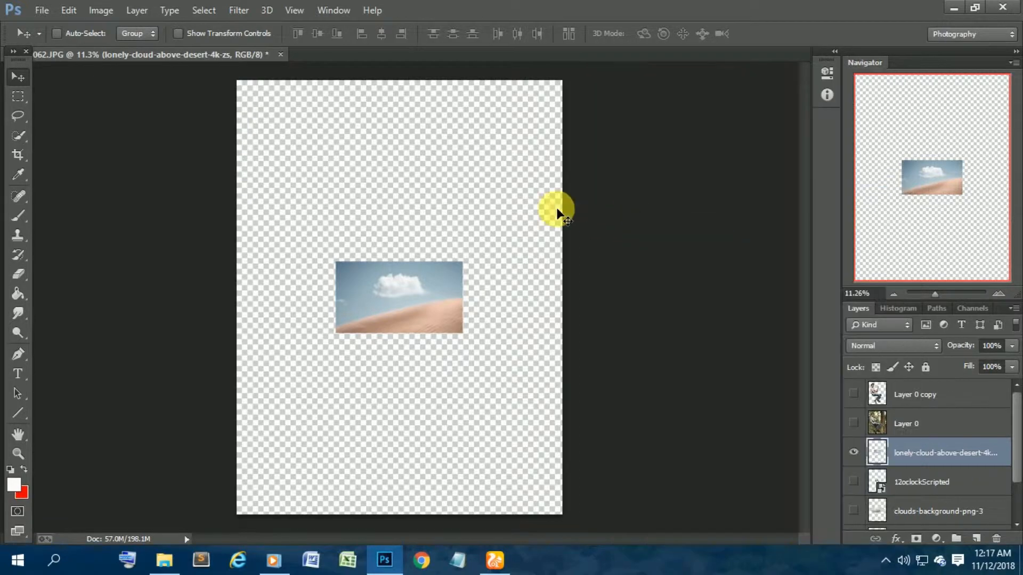
# Scale up the desert image with Free Transform to span the canvas width and place it over the canvas's lower part.
pyautogui.hotkey('ctrl', 't')
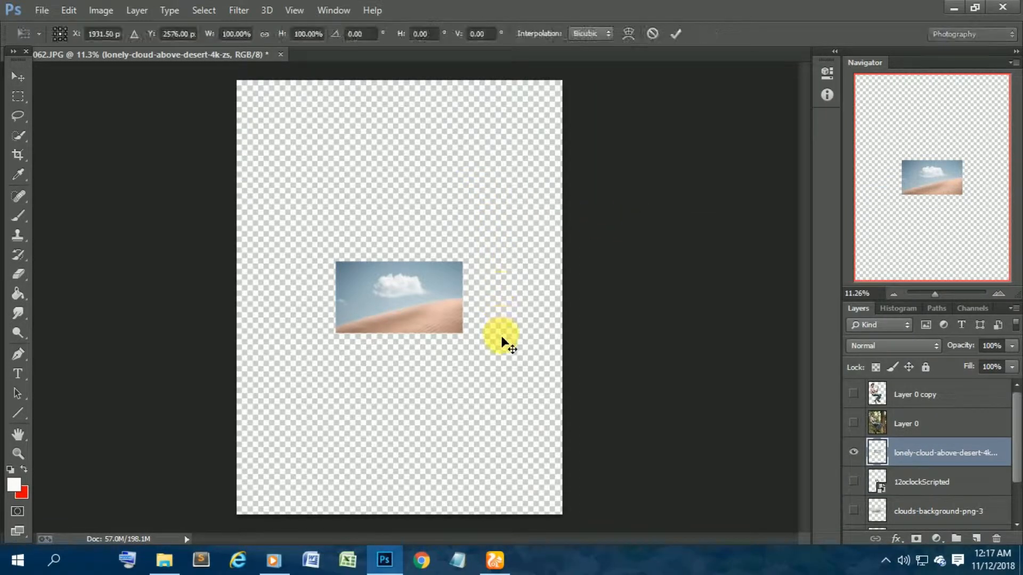
pyautogui.moveTo(336, 262); pyautogui.dragTo(238, 210)
pyautogui.moveTo(462, 333)
pyautogui.mouseDown()
pyautogui.moveTo(611, 520)
pyautogui.moveTo(667, 432)
pyautogui.mouseUp()
pyautogui.moveTo(527, 343)
pyautogui.mouseDown()
pyautogui.moveTo(471, 457)
pyautogui.moveTo(457, 434)
pyautogui.mouseUp()
pyautogui.click(675, 34)
# Enlarge the Eraser brush to 1300 px for clearing the sky from the desert layer.
pyautogui.click(18, 275)
pyautogui.press(']')
pyautogui.press(']')
pyautogui.press(']')
pyautogui.press(']')
pyautogui.press(']')
pyautogui.press(']')
pyautogui.press(']')
pyautogui.press(']')
pyautogui.press(']')
pyautogui.press(']')
pyautogui.press(']')
pyautogui.press(']')
pyautogui.press(']')
pyautogui.press(']')
pyautogui.press(']')
pyautogui.press(']')
pyautogui.press(']')
pyautogui.press(']')
pyautogui.press(']')
pyautogui.press(']')
# Try to erase the sky above the dune with the soft 1300 px Eraser brush.
pyautogui.moveTo(251, 347)
pyautogui.mouseDown()
pyautogui.moveTo(523, 345)
pyautogui.moveTo(224, 384)
pyautogui.mouseUp()
pyautogui.moveTo(568, 397); pyautogui.dragTo(443, 365)
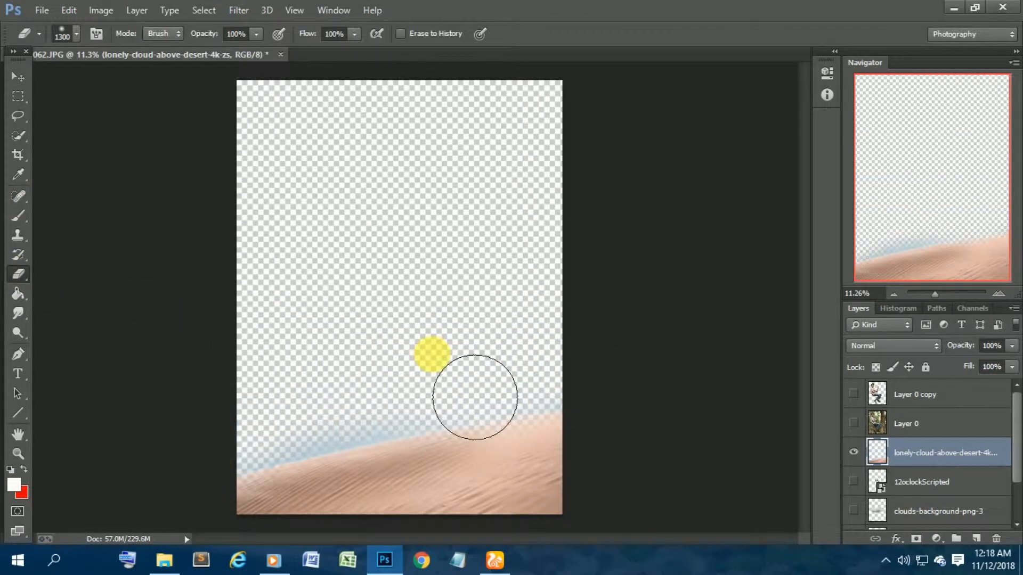
pyautogui.hotkey('ctrl', 'z')
# Erase the sky and cloud above the dune with a hard round 1300 px Eraser brush at 100% hardness.
pyautogui.rightClick(242, 294)
pyautogui.moveTo(249, 360); pyautogui.dragTo(453, 359)
pyautogui.moveTo(245, 325)
pyautogui.mouseDown()
pyautogui.moveTo(472, 393)
pyautogui.moveTo(605, 404)
pyautogui.mouseUp()
# Switch the Eraser to a soft round 175 px brush and undo the test stroke along the dune's ridge.
pyautogui.rightClick(285, 462)
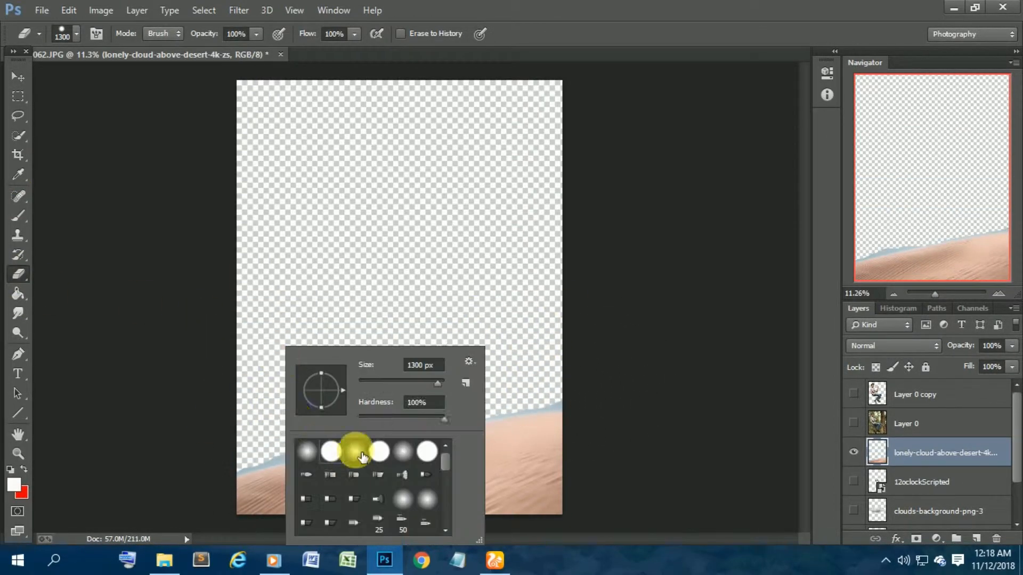
pyautogui.doubleClick(356, 451)
pyautogui.scroll(6, 302, 405)
pyautogui.scroll(-1, 303, 386)
pyautogui.press('[')
pyautogui.press('[')
pyautogui.press('[')
pyautogui.press('[')
pyautogui.press('[')
pyautogui.press('[')
pyautogui.press('[')
pyautogui.press('[')
pyautogui.press('[')
pyautogui.press('[')
pyautogui.press('[')
pyautogui.press('[')
pyautogui.press('[')
pyautogui.moveTo(160, 372); pyautogui.dragTo(464, 305)
pyautogui.hotkey('ctrl', 'z')
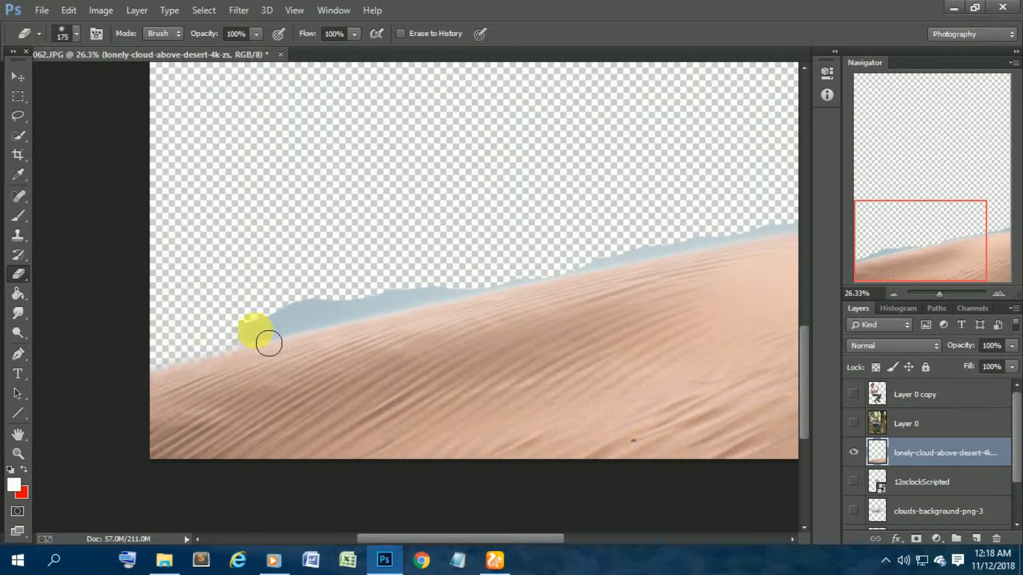
# Erase the remaining strip of blue sky along the dune's ridge across the full canvas width.
pyautogui.moveTo(269, 343); pyautogui.dragTo(415, 302)
pyautogui.hscroll(1, 304, 313)
pyautogui.moveTo(304, 313); pyautogui.dragTo(395, 288)
pyautogui.hscroll(2, 395, 287)
pyautogui.moveTo(516, 212)
pyautogui.mouseDown()
pyautogui.moveTo(607, 215)
pyautogui.moveTo(255, 274)
pyautogui.mouseUp()
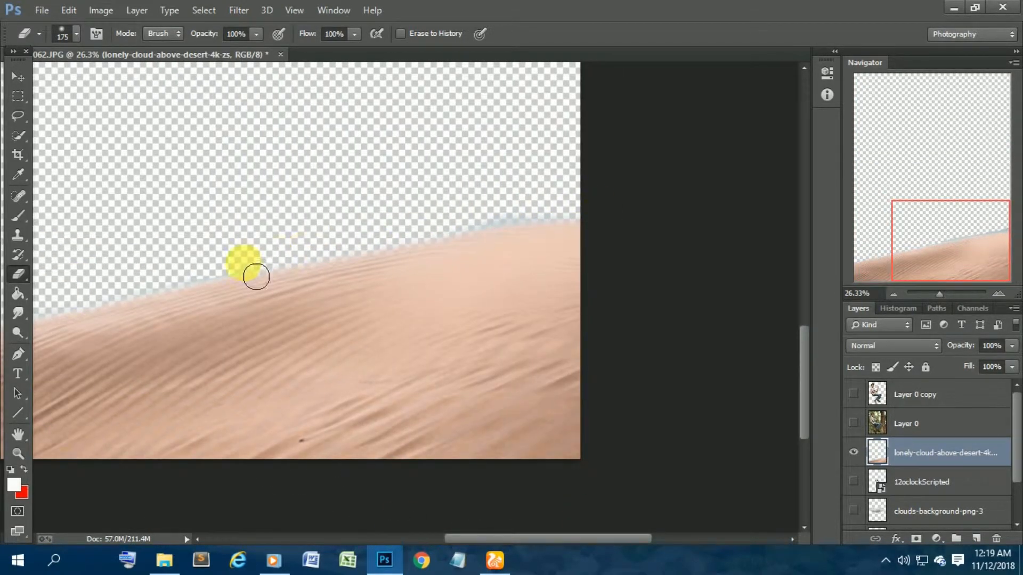
pyautogui.scroll(-4, 506, 411)
pyautogui.scroll(1, 515, 418)
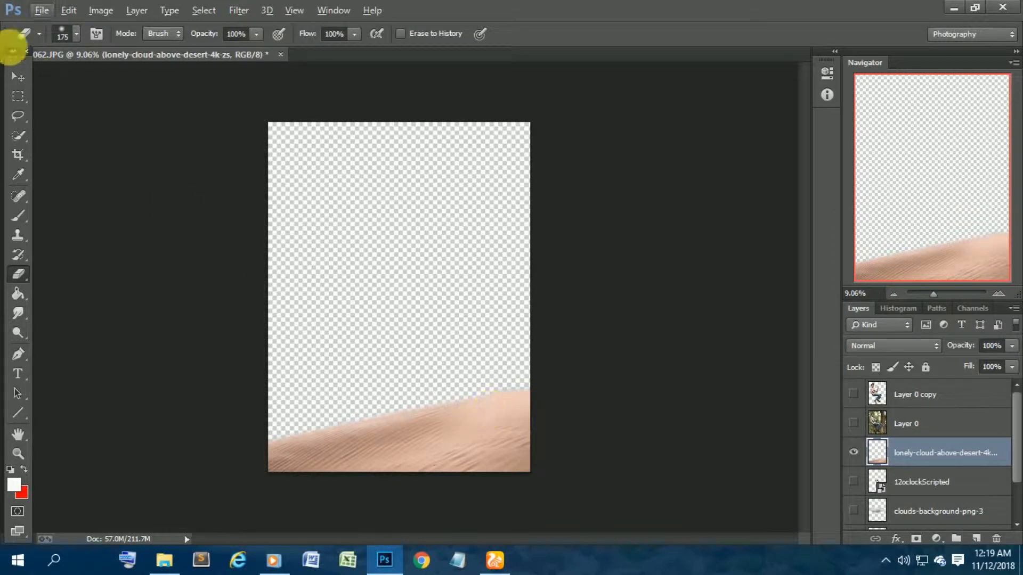
# Preview the 12oclockScripted, clouds-background-png-3 and 2485 layers one at a time, leaving them hidden, and show the earth layer.
pyautogui.click(18, 77)
pyautogui.click(855, 482)
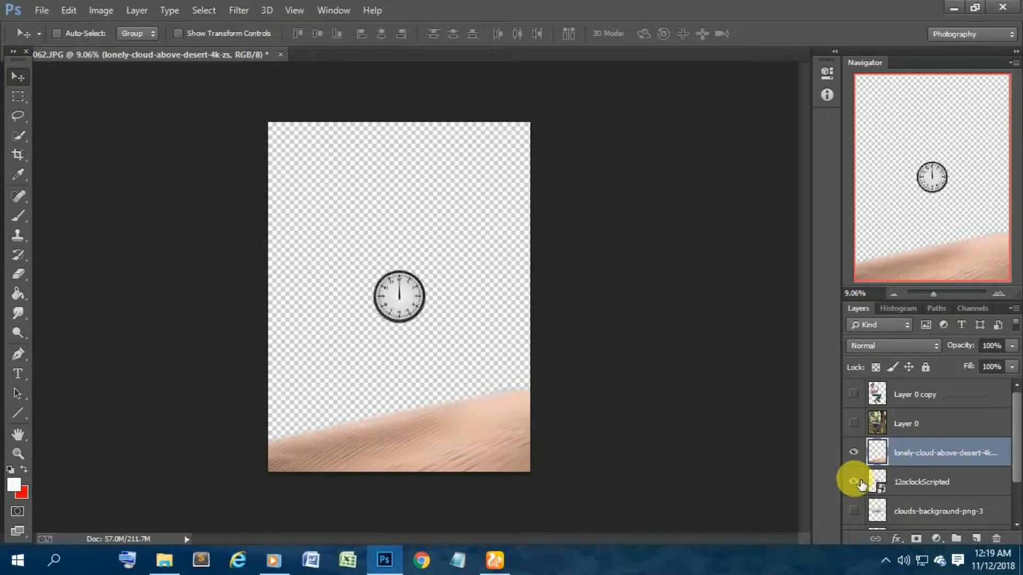
pyautogui.click(855, 482)
pyautogui.scroll(-1, 870, 501)
pyautogui.click(856, 456)
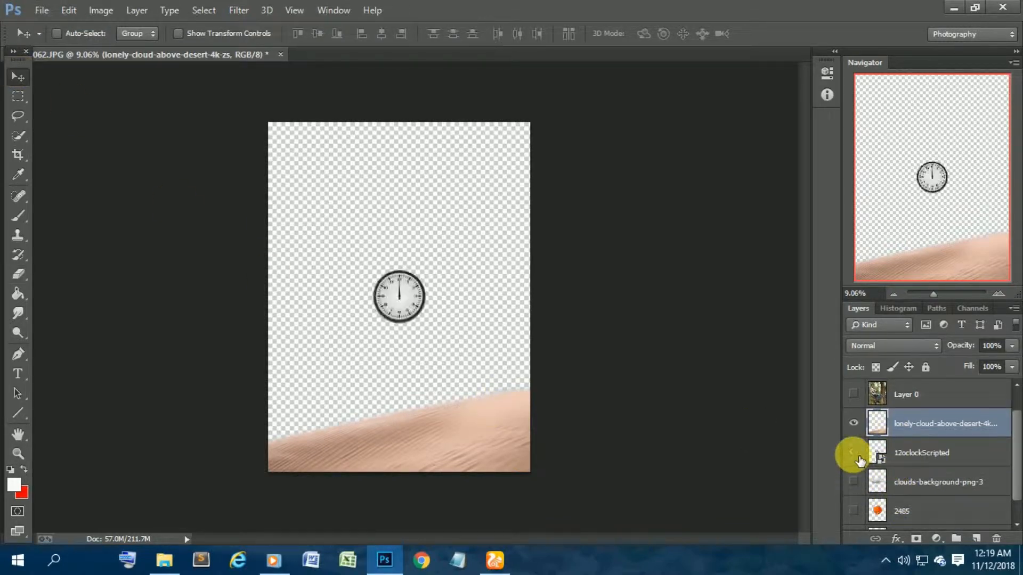
pyautogui.click(856, 458)
pyautogui.click(854, 482)
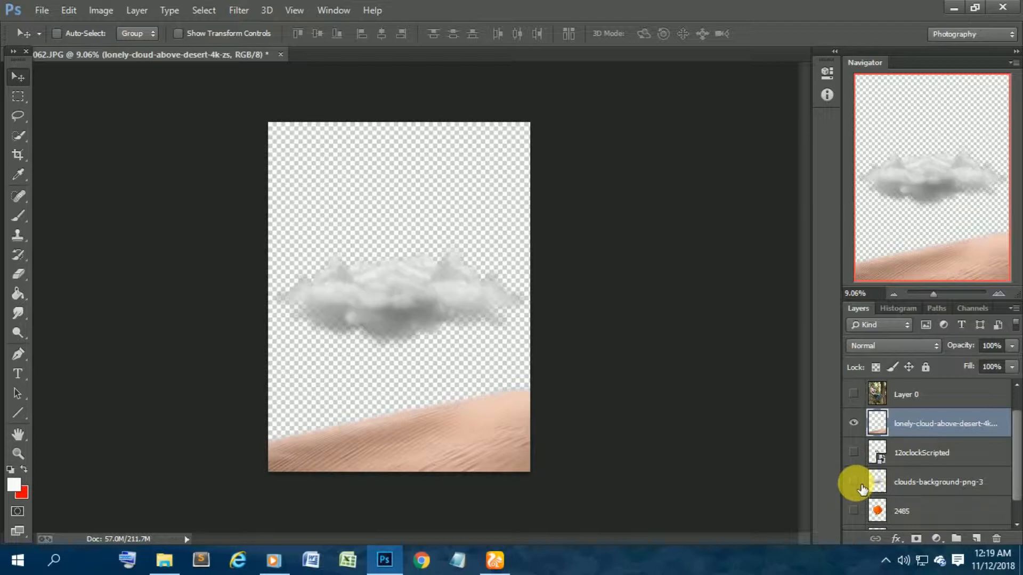
pyautogui.click(854, 482)
pyautogui.click(855, 512)
pyautogui.click(855, 512)
pyautogui.scroll(-1, 862, 519)
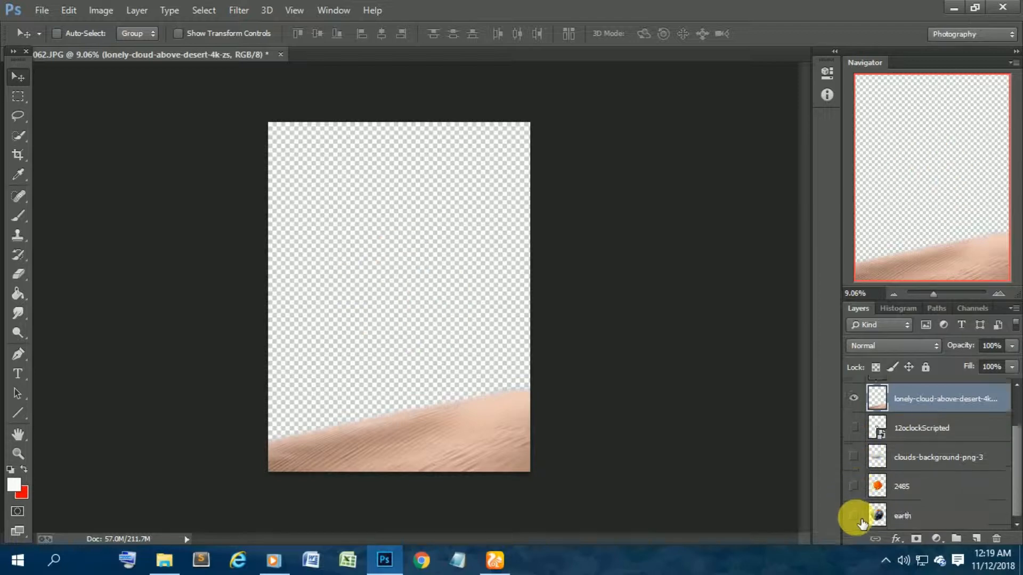
pyautogui.click(855, 516)
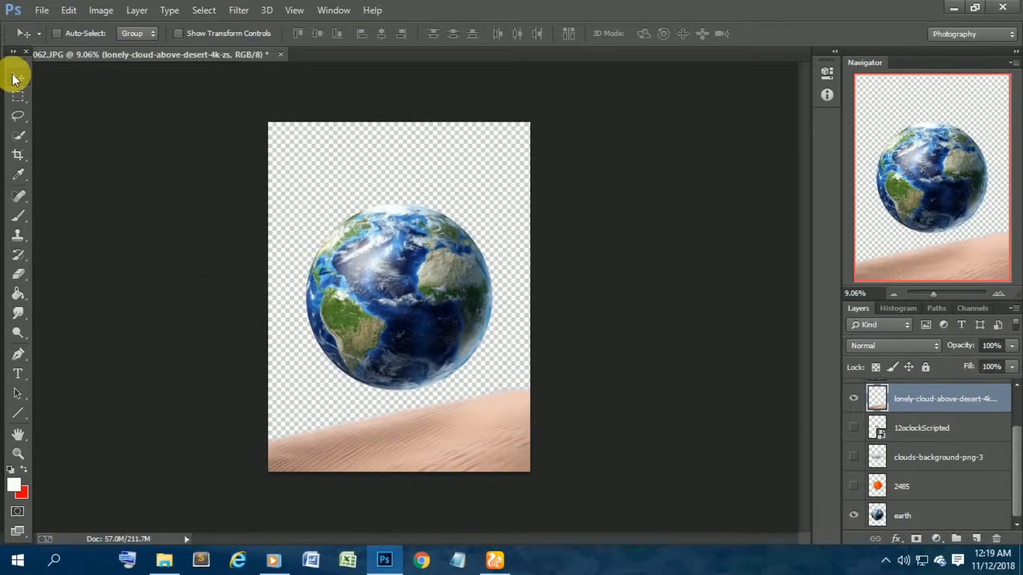
# Nudge the dune slightly upward and erase the patch of sky exposed at the right end of its ridge.
pyautogui.moveTo(425, 404); pyautogui.dragTo(411, 315)
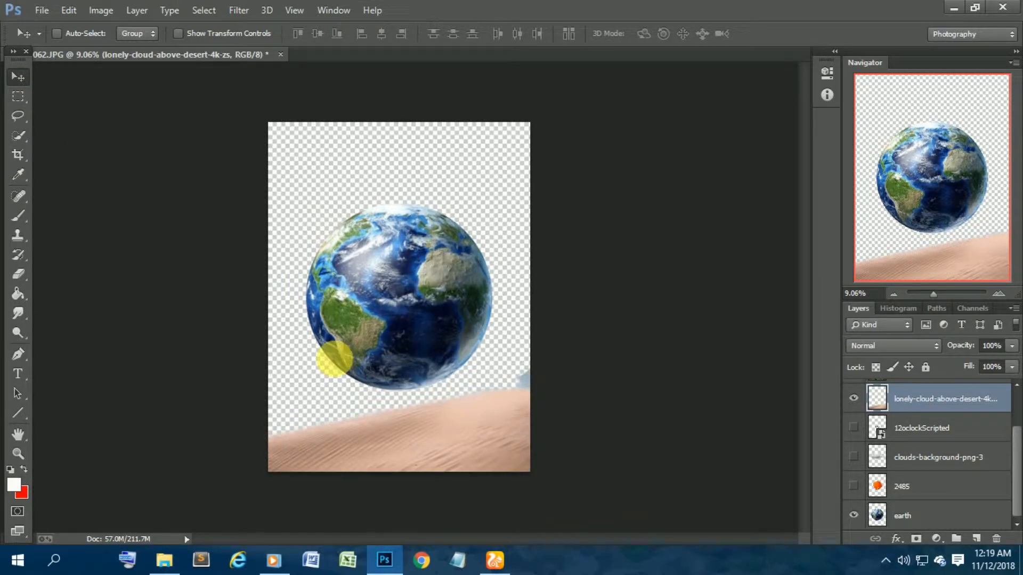
pyautogui.click(19, 272)
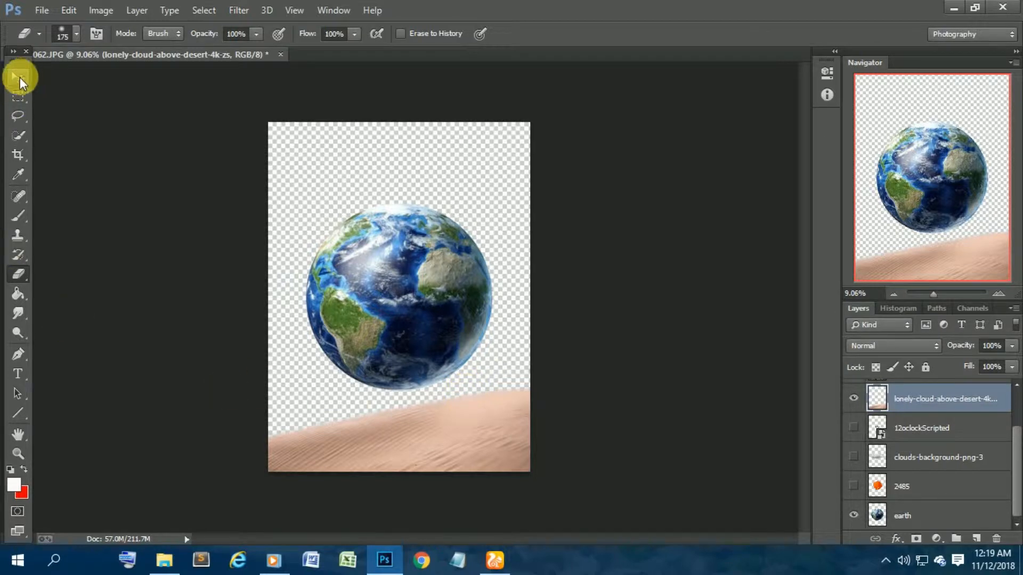
pyautogui.click(18, 79)
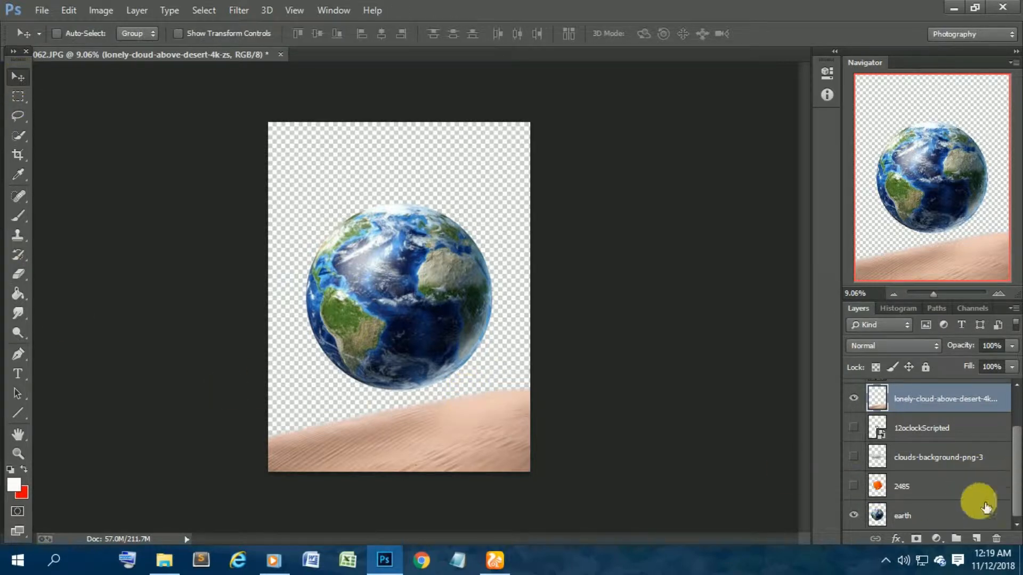
# Bring the earth layer directly above the desert dune layer and lower the globe so it rests on the sand.
pyautogui.click(853, 428)
pyautogui.click(854, 428)
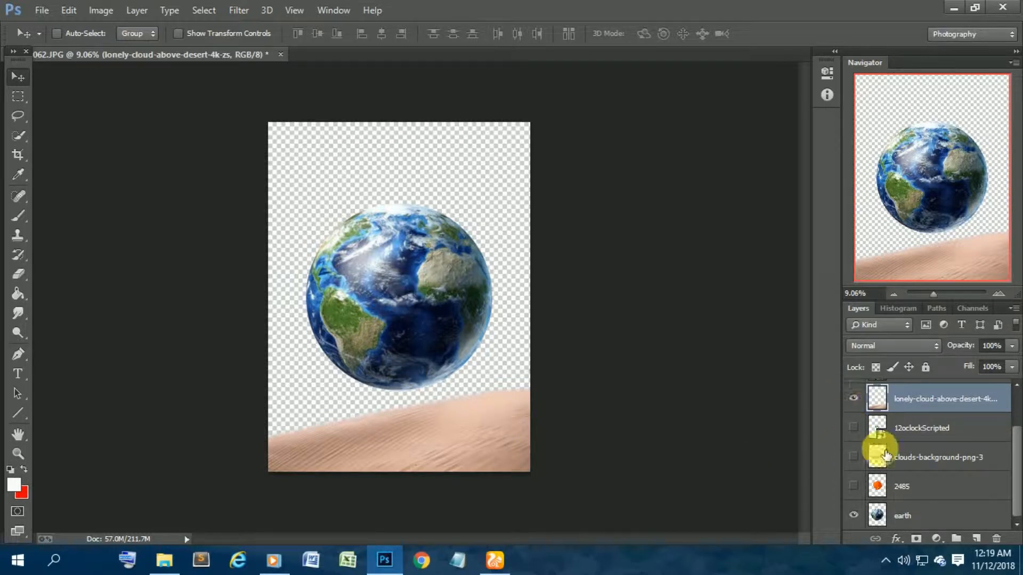
pyautogui.scroll(2, 881, 448)
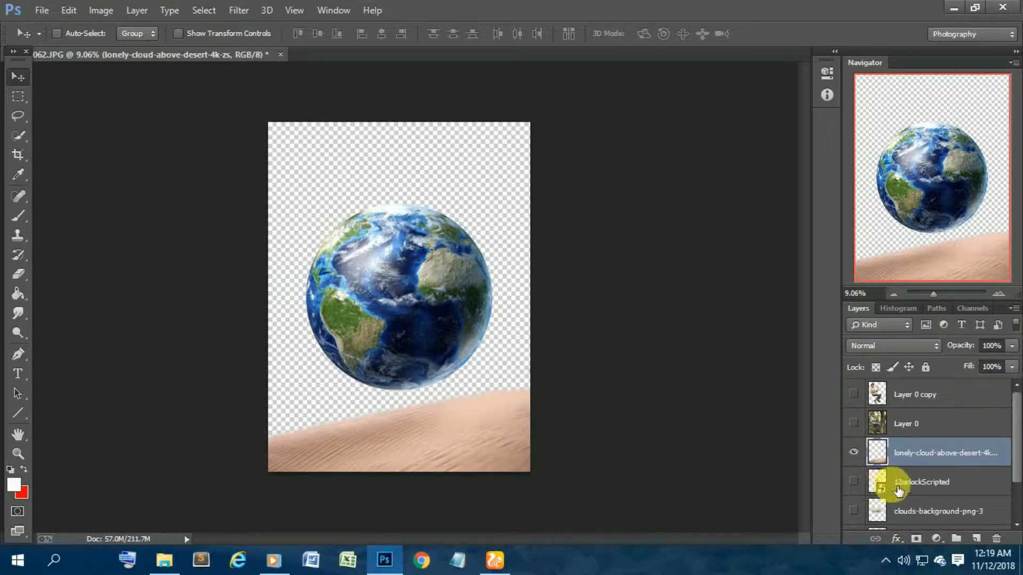
pyautogui.scroll(-2, 874, 493)
pyautogui.click(921, 520)
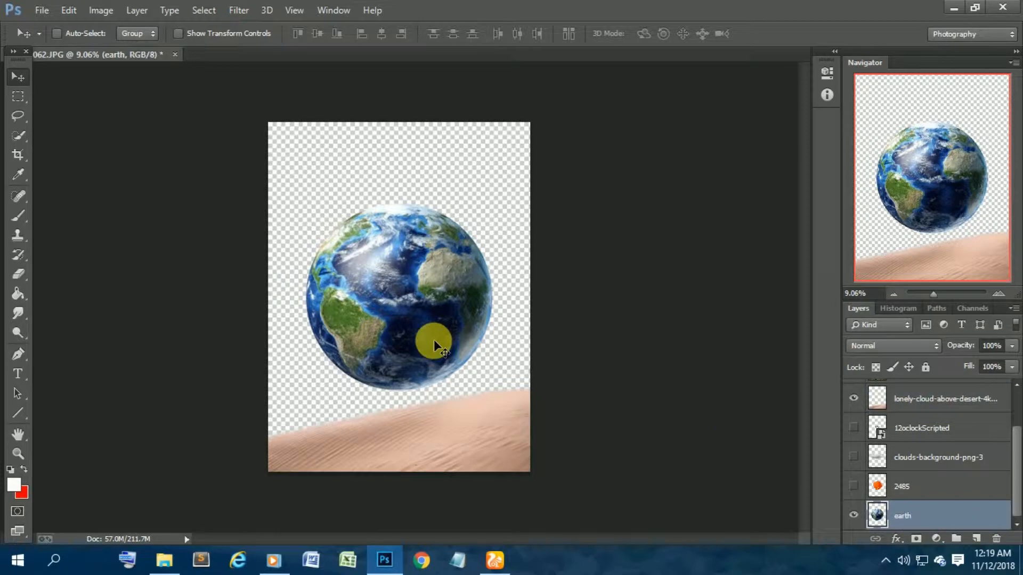
pyautogui.moveTo(424, 327); pyautogui.dragTo(420, 370)
pyautogui.moveTo(942, 520); pyautogui.dragTo(959, 399)
pyautogui.moveTo(429, 363)
pyautogui.mouseDown()
pyautogui.moveTo(433, 376)
pyautogui.moveTo(437, 356)
pyautogui.mouseUp()
# Place Layer 0 copy with the boy directly above the earth layer and make it visible.
pyautogui.scroll(2, 934, 432)
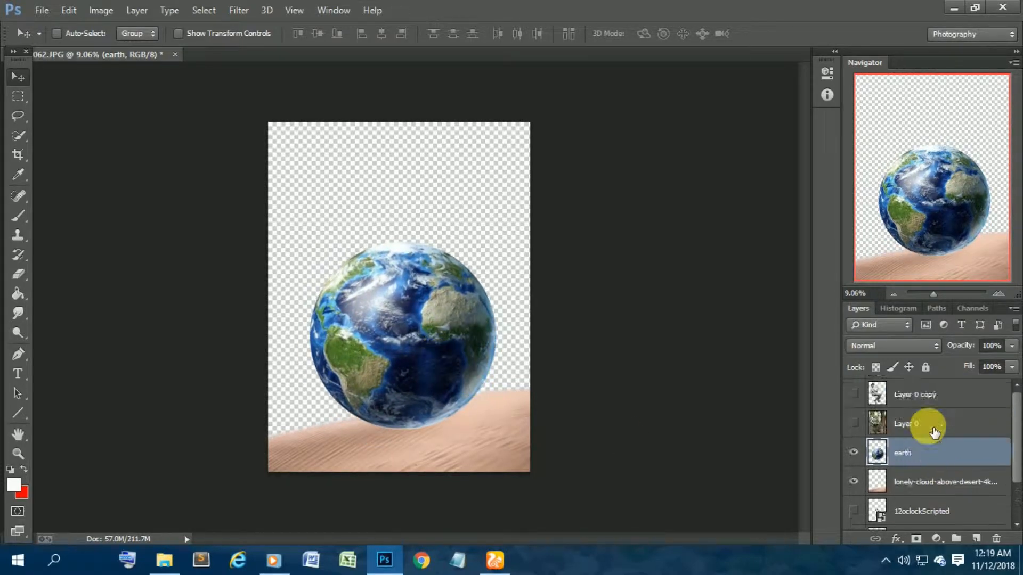
pyautogui.moveTo(925, 394); pyautogui.dragTo(934, 416)
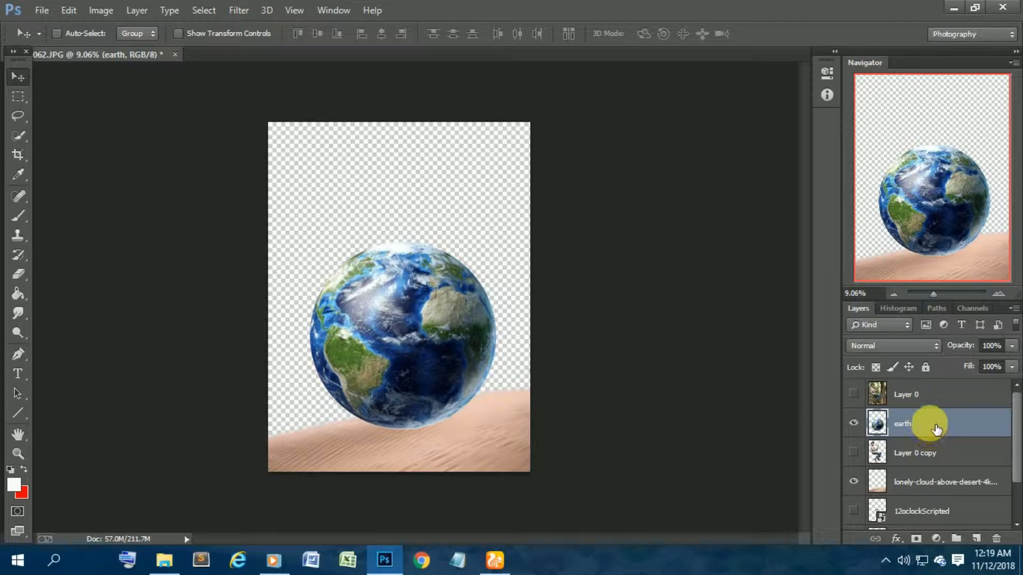
pyautogui.moveTo(917, 469); pyautogui.dragTo(913, 418)
pyautogui.click(854, 424)
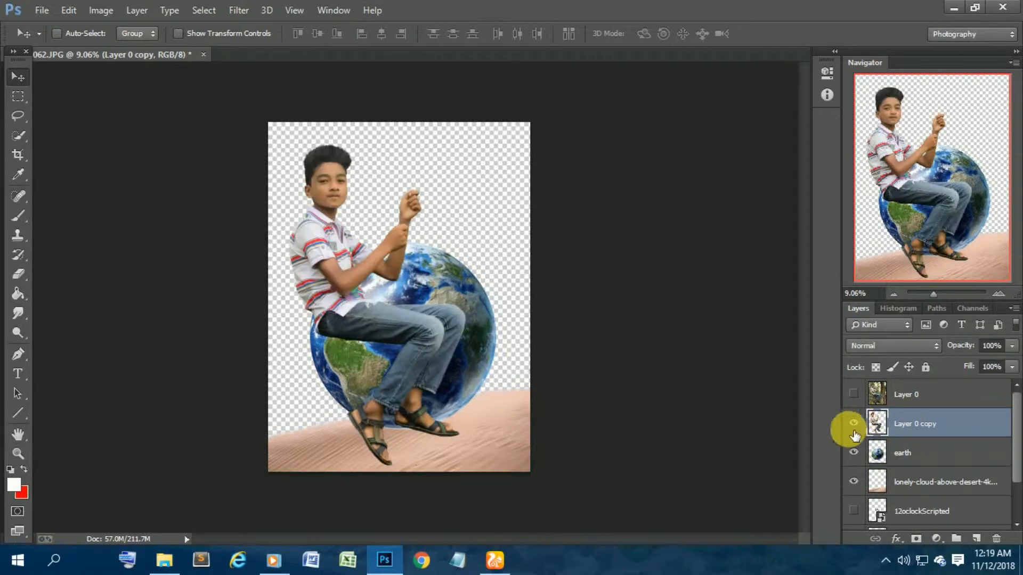
# Scale the boy down to about 70% with Free Transform and position him seated on top of the globe.
pyautogui.moveTo(375, 292); pyautogui.dragTo(401, 283)
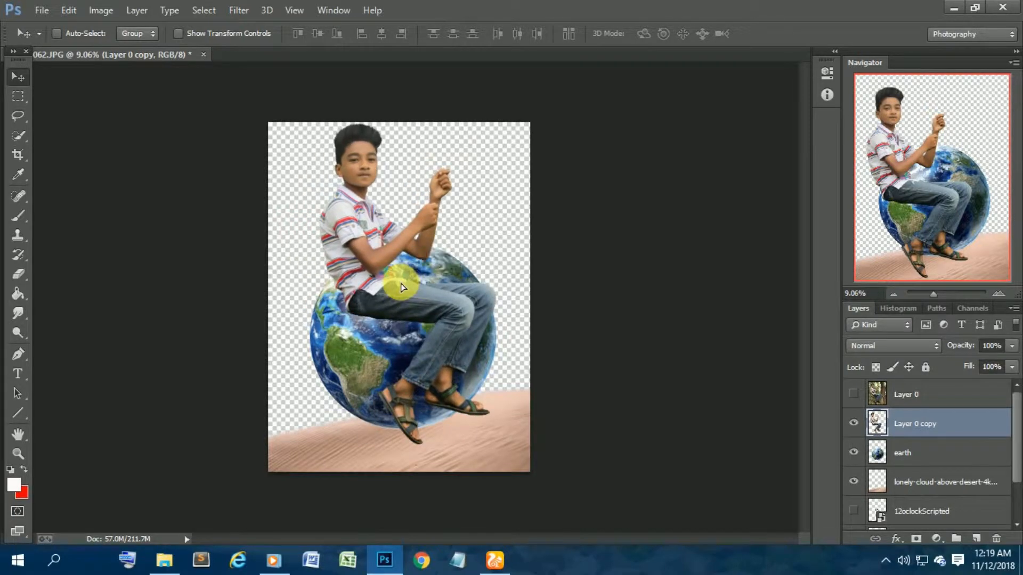
pyautogui.hotkey('ctrl', 't')
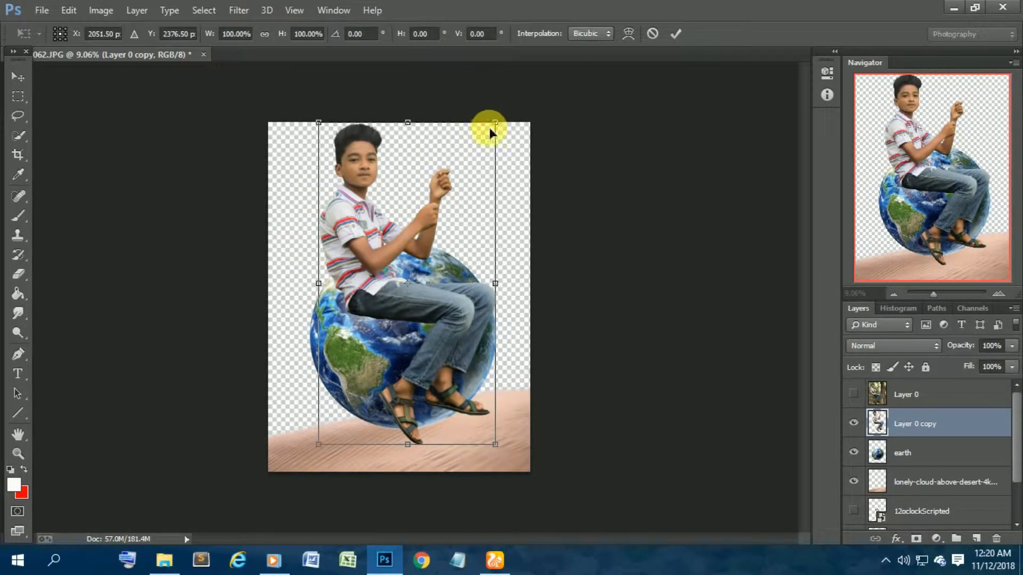
pyautogui.moveTo(493, 123); pyautogui.dragTo(447, 212)
pyautogui.moveTo(390, 326); pyautogui.dragTo(411, 233)
pyautogui.click(675, 34)
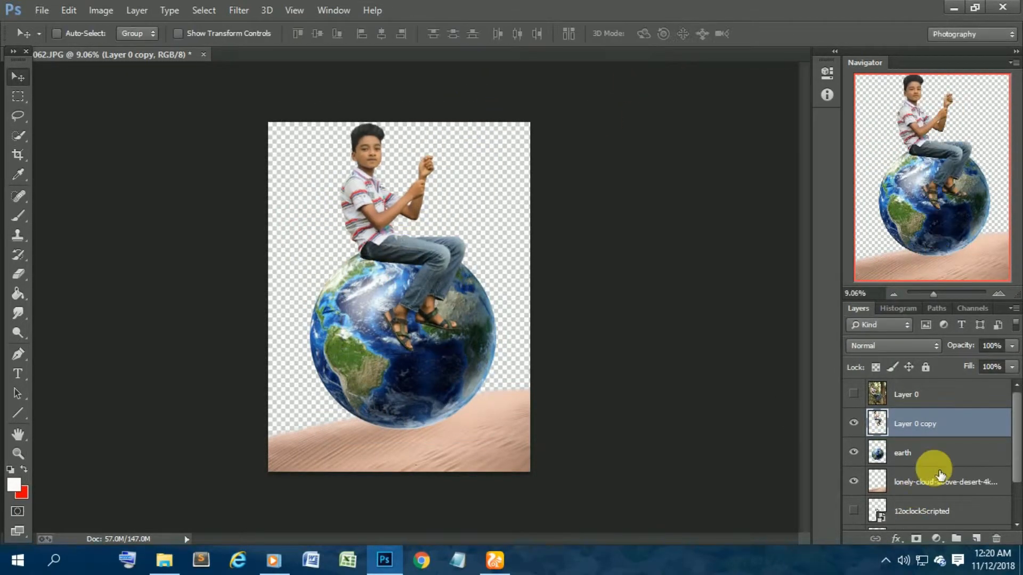
# Scale the globe down to about three quarters of its size and set it lower on the dune.
pyautogui.click(932, 457)
pyautogui.hotkey('ctrl', 't')
pyautogui.moveTo(495, 242); pyautogui.dragTo(470, 307)
pyautogui.moveTo(408, 374); pyautogui.dragTo(429, 393)
pyautogui.press('Return')
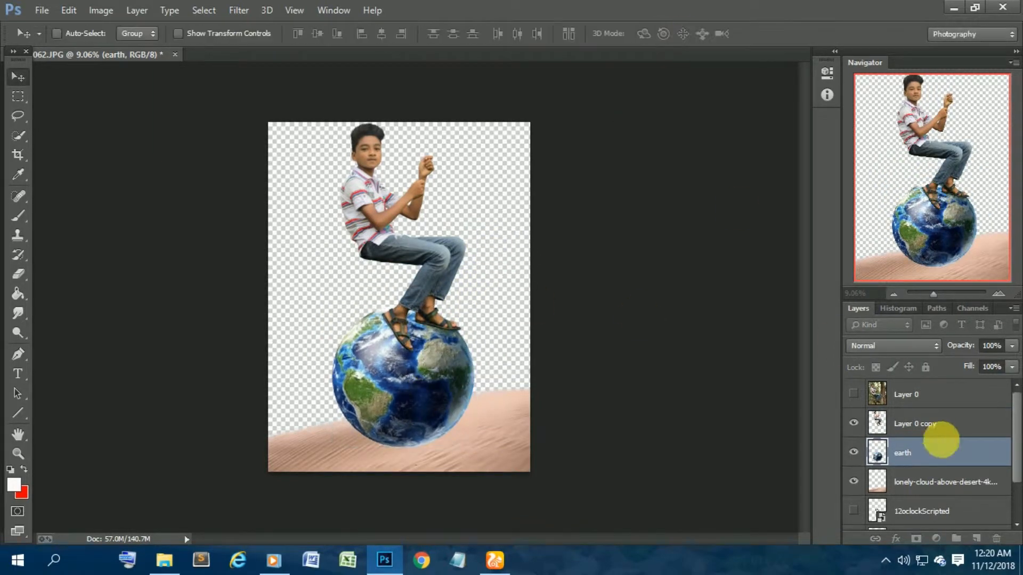
# Scale the boy to 89.62% and move him down so he sits on the smaller globe.
pyautogui.click(880, 431)
pyautogui.hotkey('ctrl', 't')
pyautogui.moveTo(466, 122); pyautogui.dragTo(453, 147)
pyautogui.moveTo(427, 290); pyautogui.dragTo(427, 341)
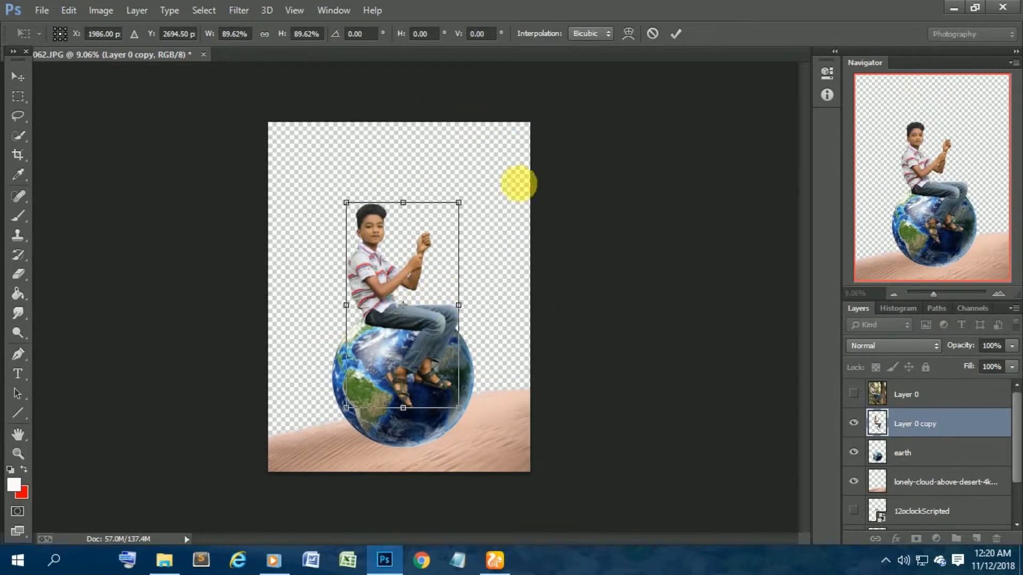
pyautogui.click(675, 34)
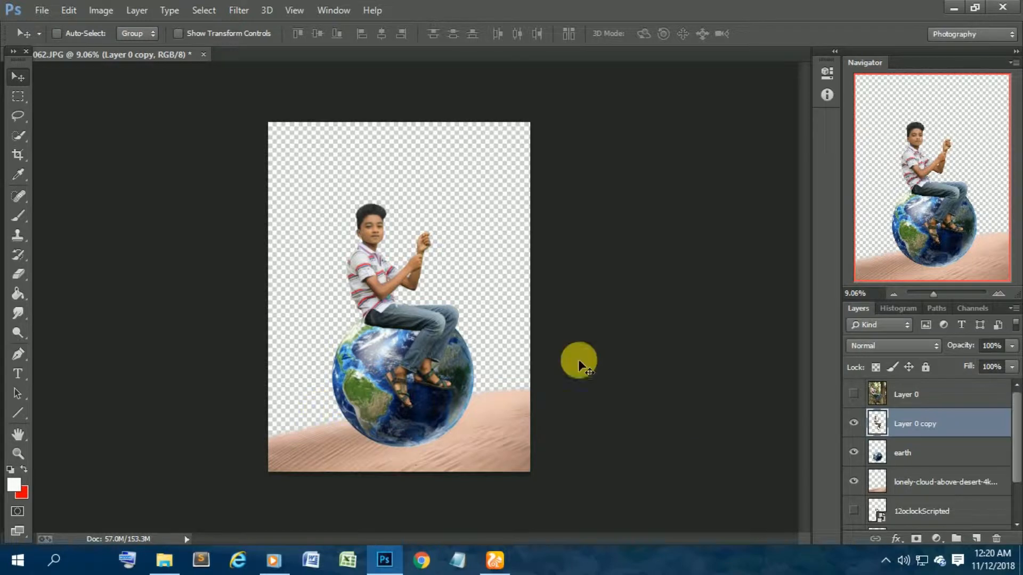
# In the Camera Raw Filter for the boy, set Clarity to +25, Temperature to -12, Exposure to +0.60 and Contrast to +25.
pyautogui.click(236, 12)
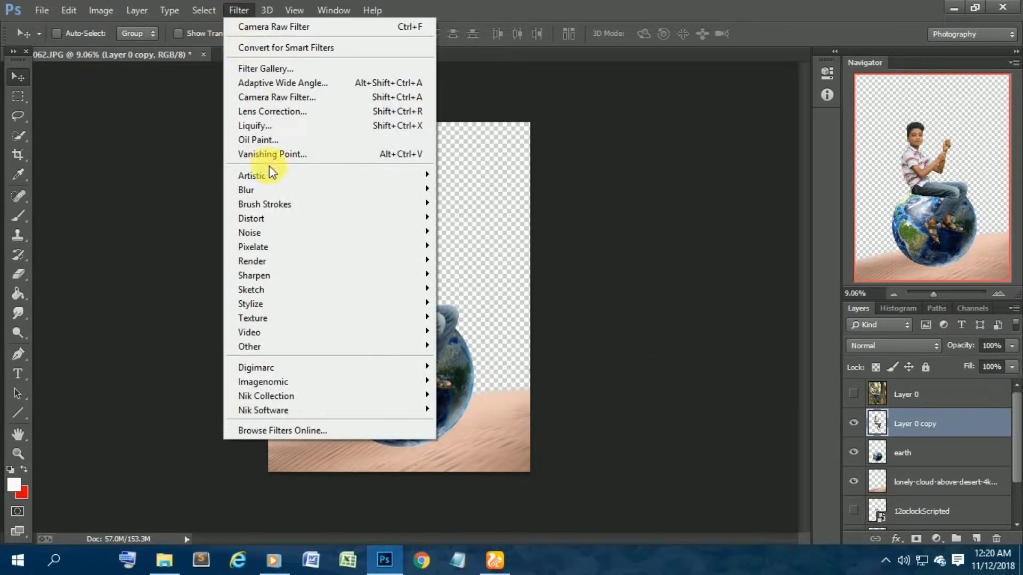
pyautogui.click(259, 97)
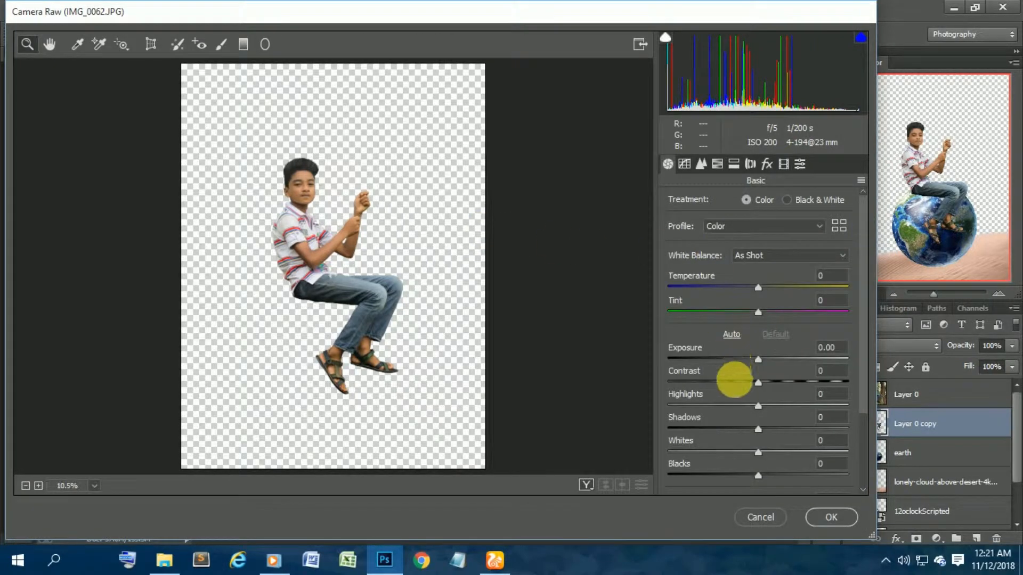
pyautogui.scroll(-3, 772, 426)
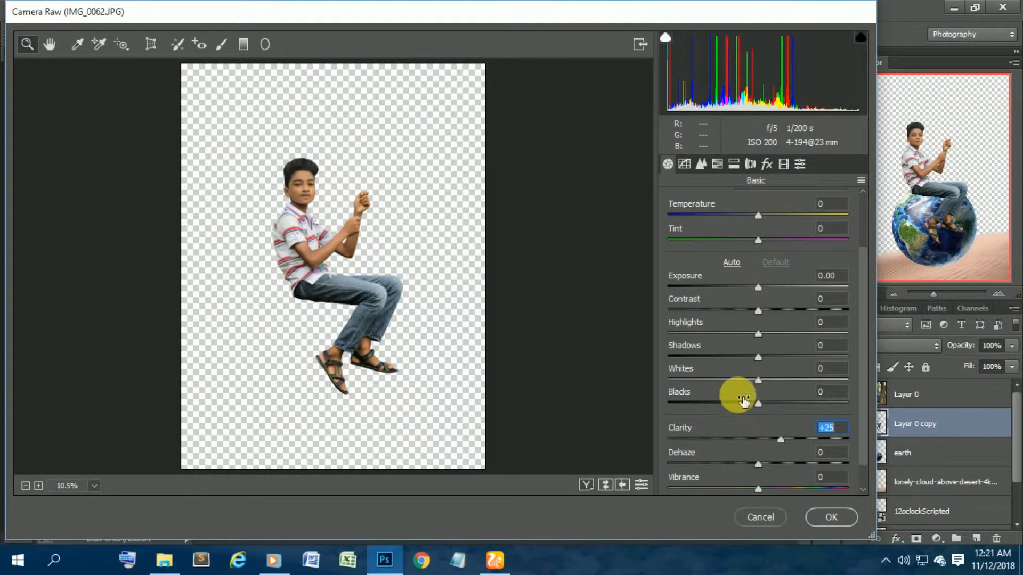
pyautogui.scroll(2, 738, 389)
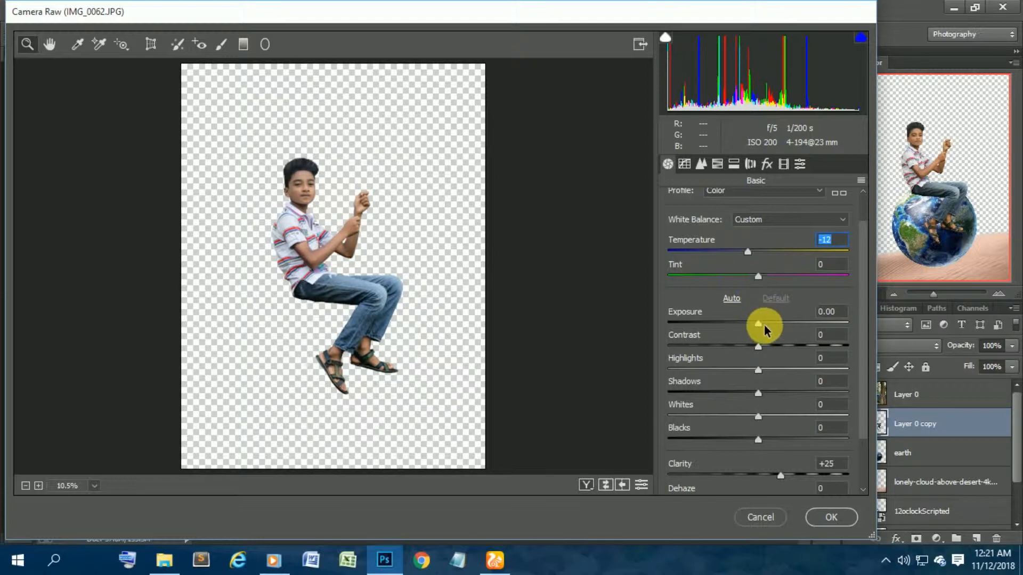
pyautogui.moveTo(769, 329); pyautogui.dragTo(783, 354)
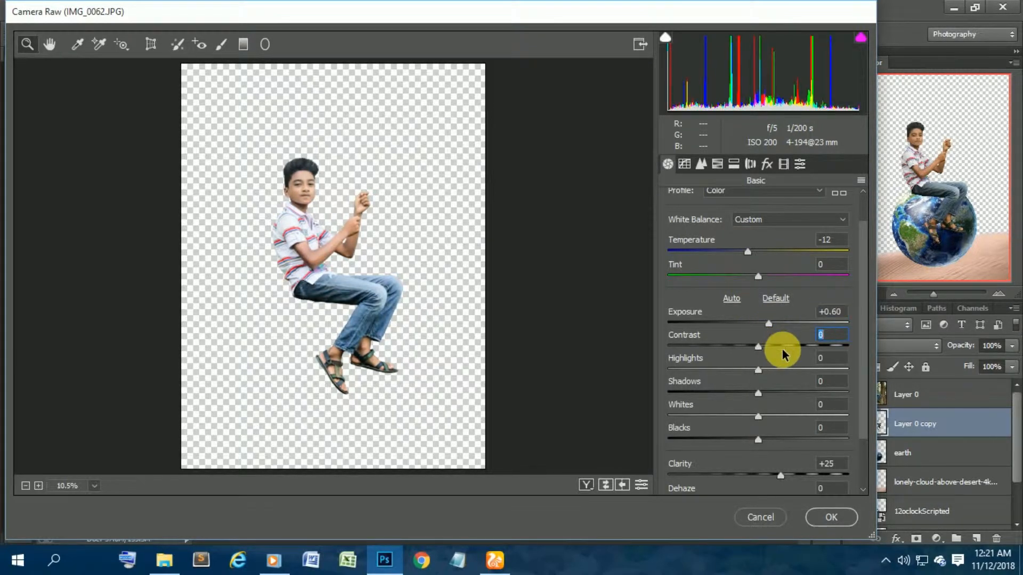
pyautogui.click(781, 351)
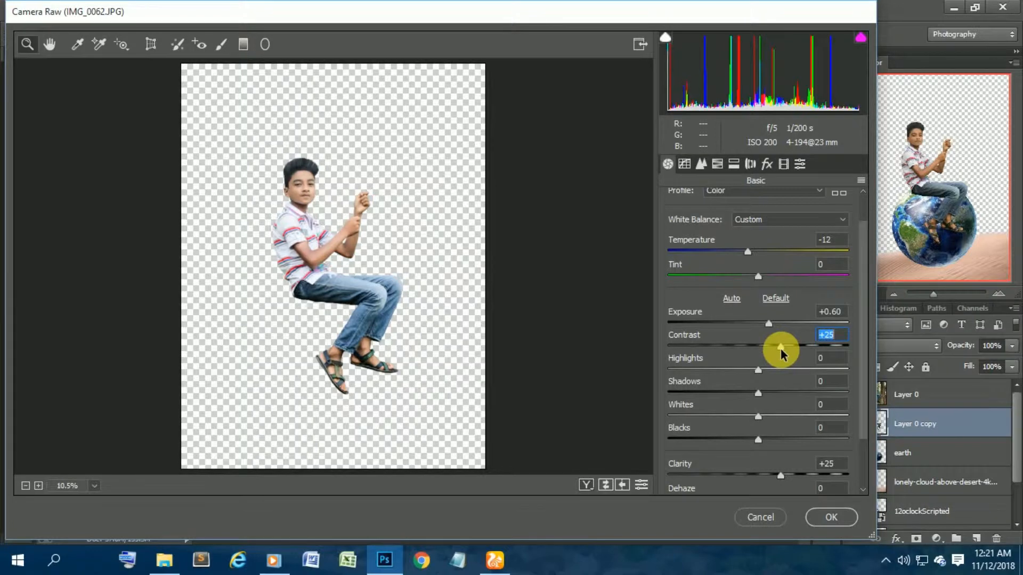
# Set the boy's noise reduction to Luminance 53 and Luminance Detail 75.
pyautogui.click(718, 164)
pyautogui.click(701, 164)
pyautogui.click(763, 350)
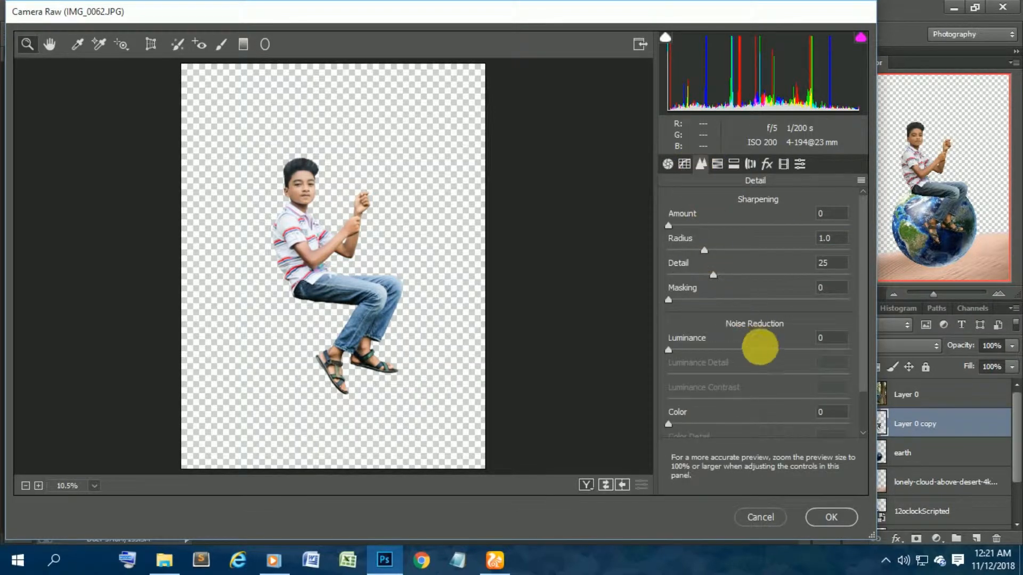
pyautogui.moveTo(765, 380); pyautogui.dragTo(797, 384)
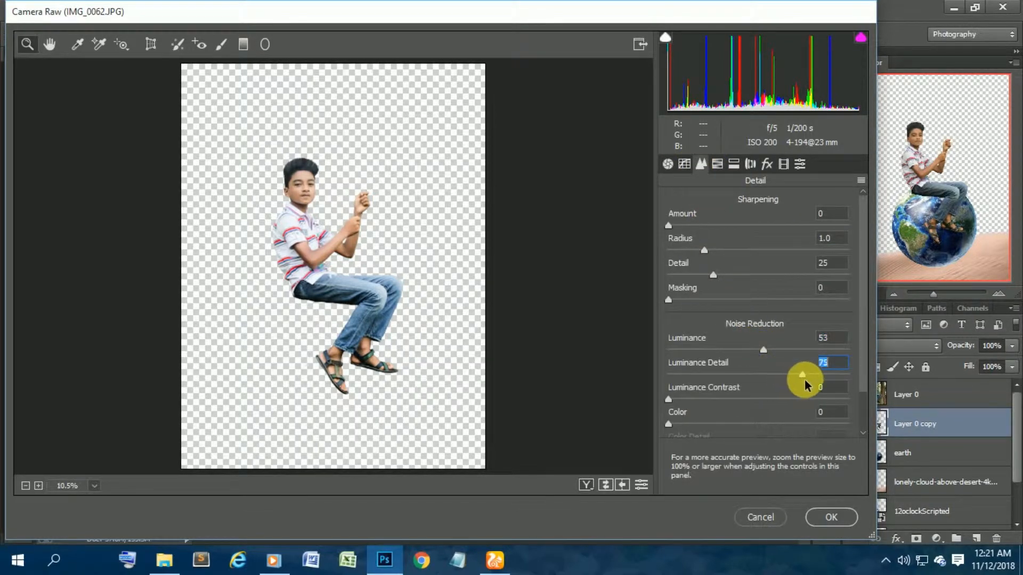
# Shift the boy's Blues hue to -3 and Aquas hue to +36, and apply the Camera Raw adjustments.
pyautogui.click(718, 164)
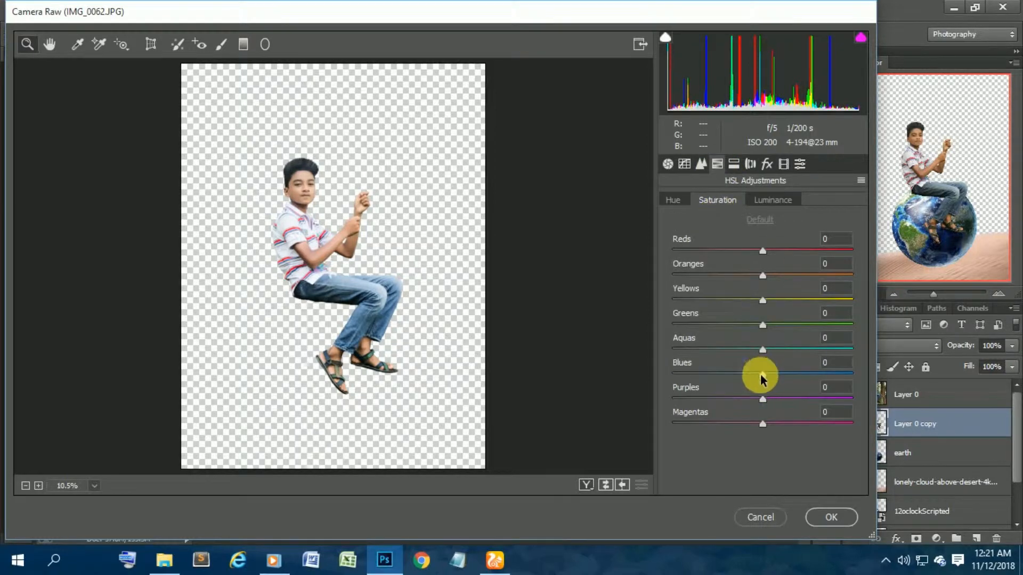
pyautogui.click(673, 201)
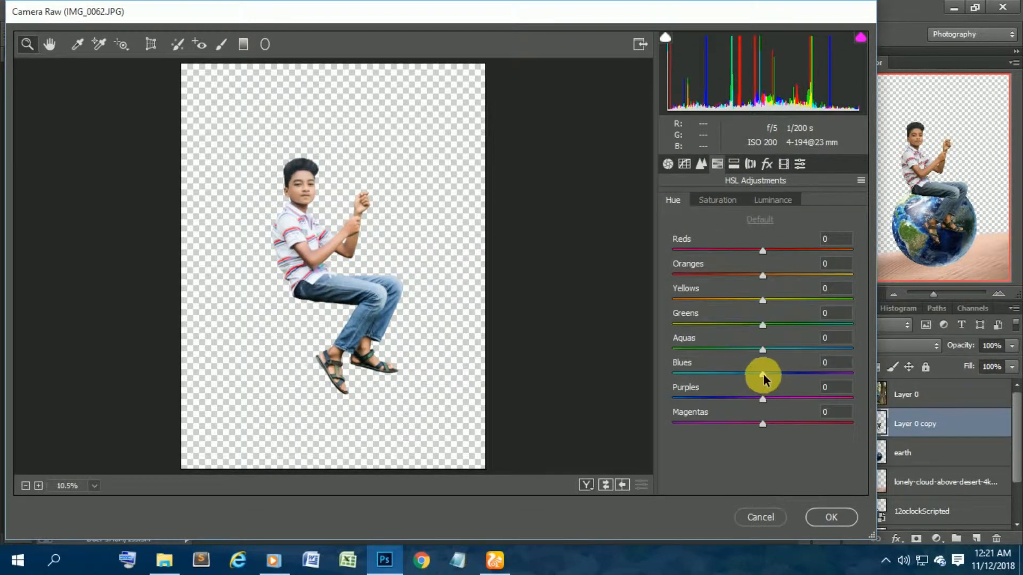
pyautogui.moveTo(763, 378)
pyautogui.mouseDown()
pyautogui.moveTo(725, 367)
pyautogui.moveTo(782, 374)
pyautogui.mouseUp()
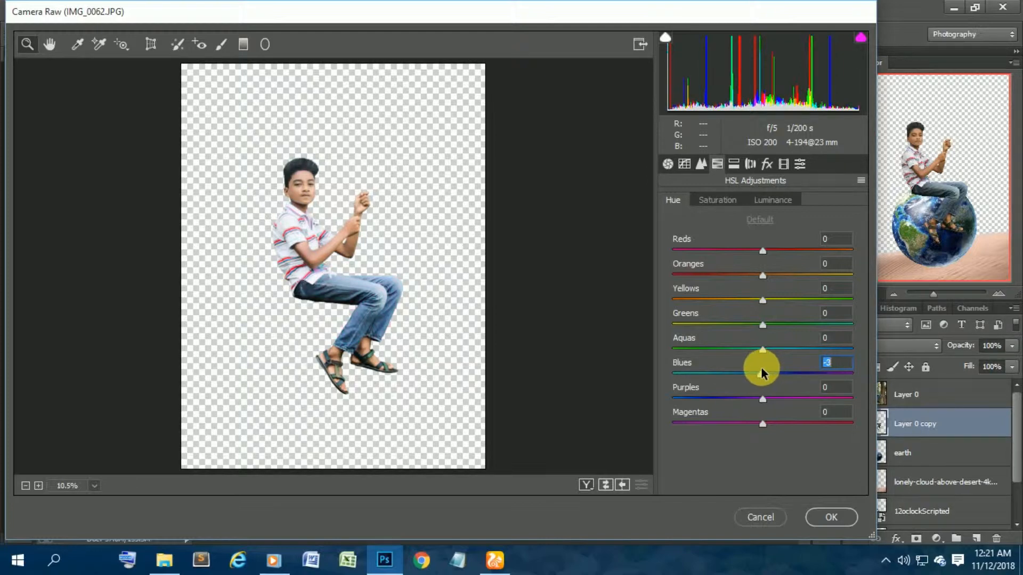
pyautogui.moveTo(763, 353); pyautogui.dragTo(787, 351)
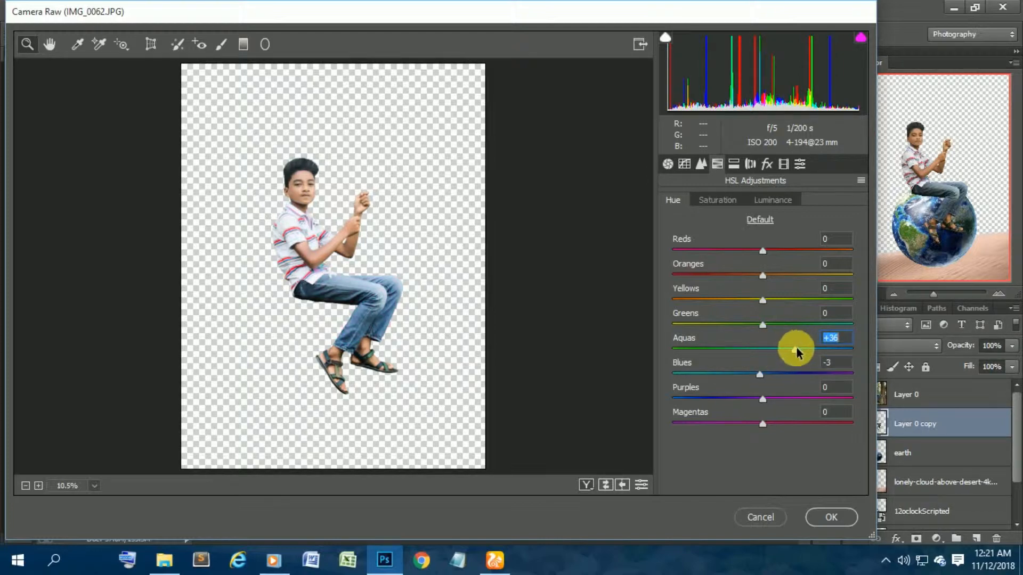
pyautogui.click(834, 519)
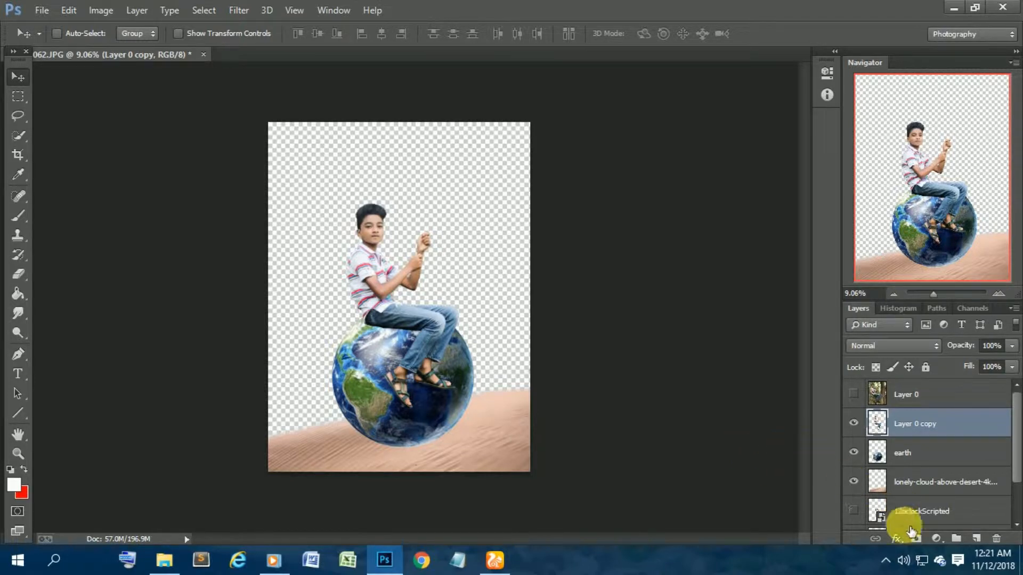
# Apply the Camera Raw Filter to the earth layer with Temperature -7, Exposure -0.25, Contrast +20 and Clarity +30.
pyautogui.click(927, 457)
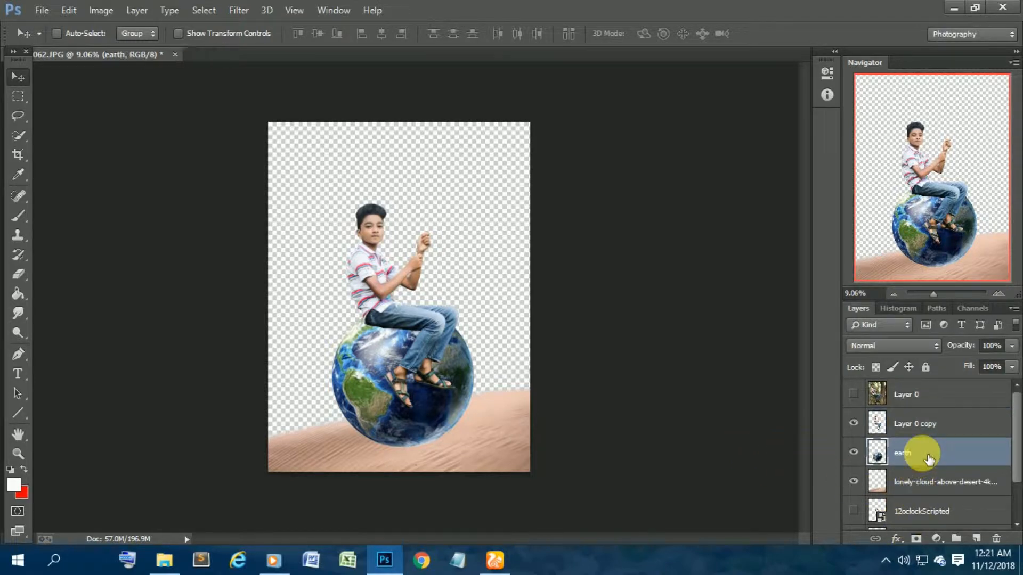
pyautogui.click(238, 10)
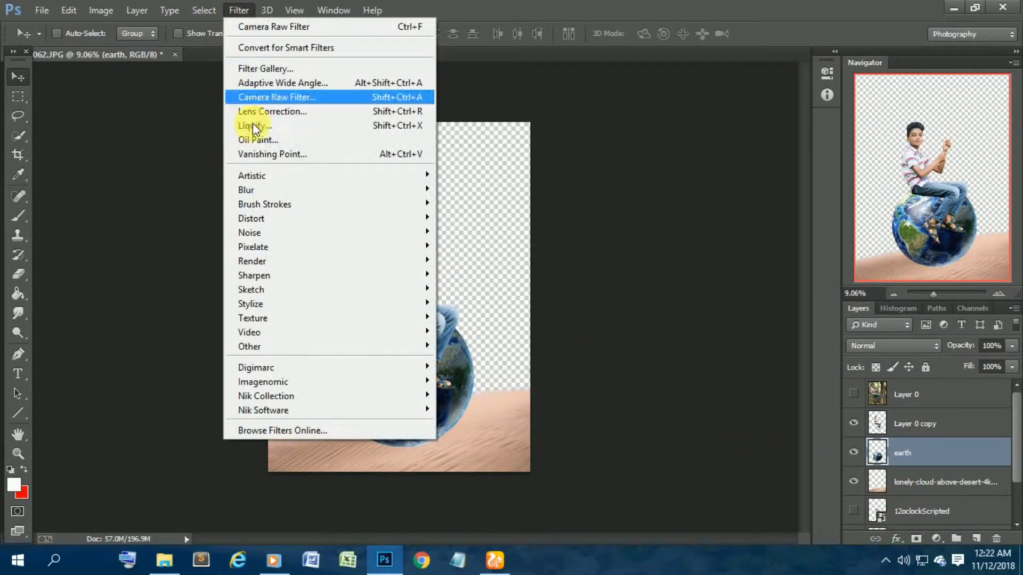
pyautogui.click(341, 97)
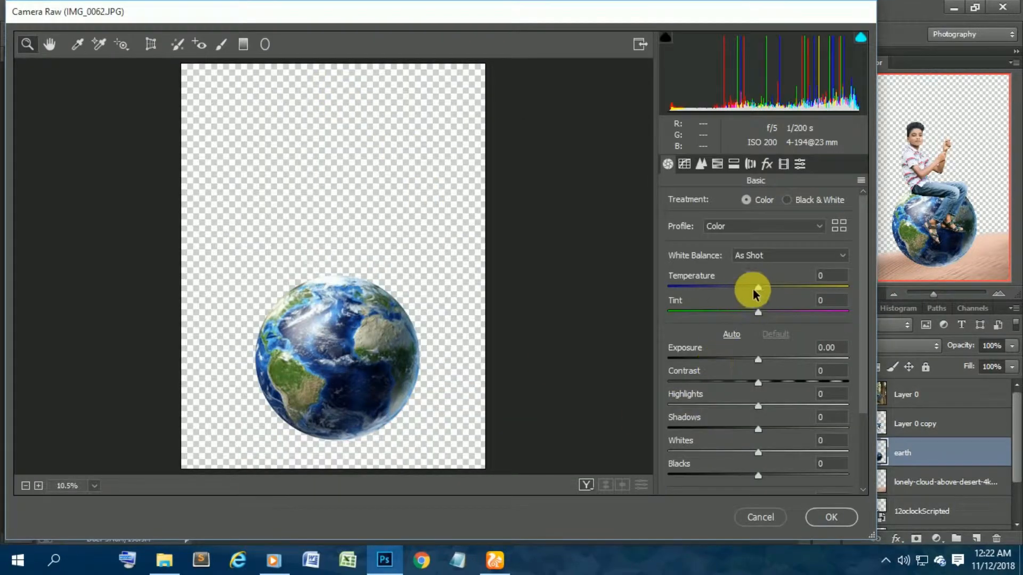
pyautogui.moveTo(759, 289); pyautogui.dragTo(753, 286)
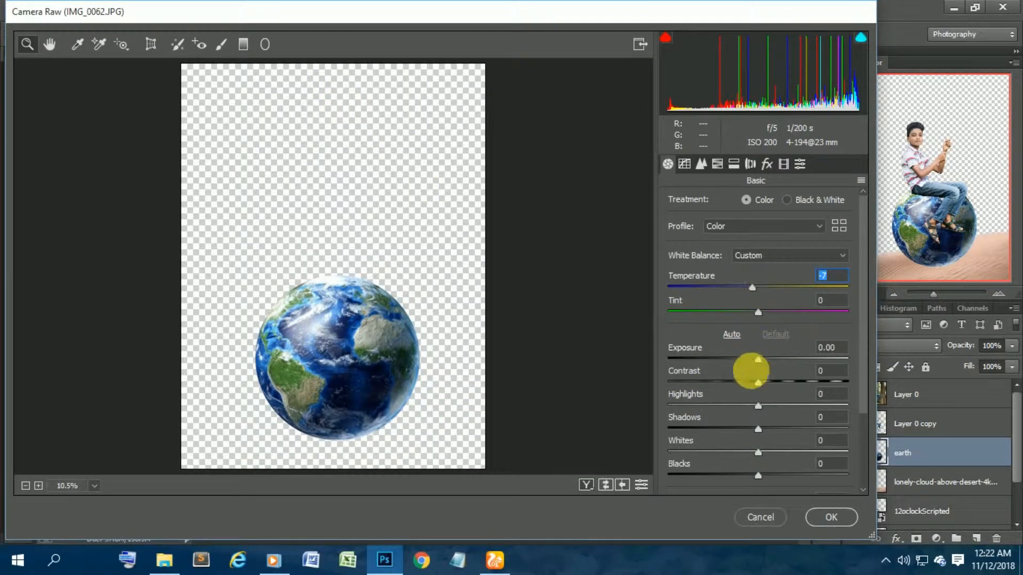
pyautogui.moveTo(758, 364); pyautogui.dragTo(776, 382)
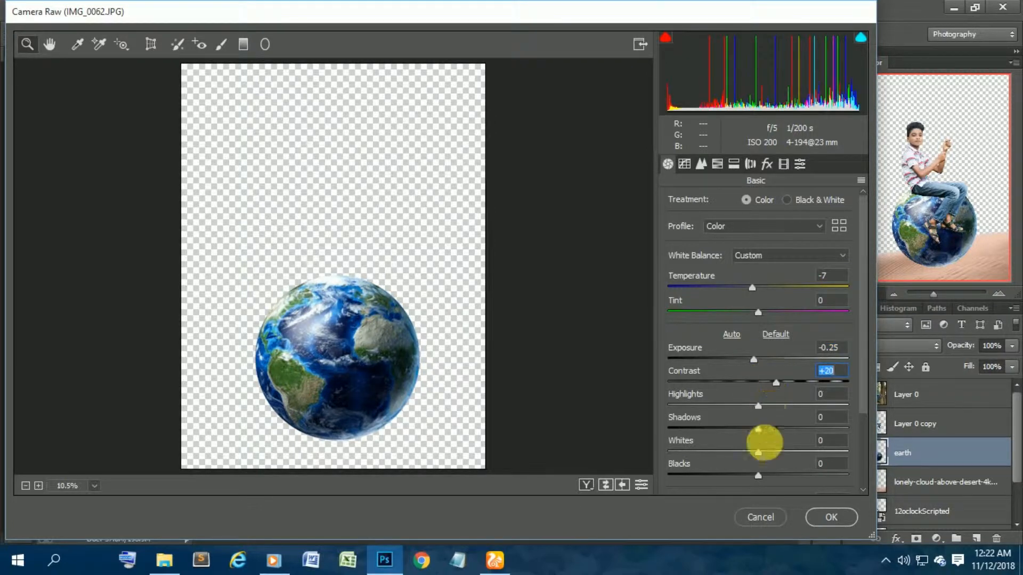
pyautogui.scroll(-1, 757, 440)
pyautogui.moveTo(758, 476); pyautogui.dragTo(788, 476)
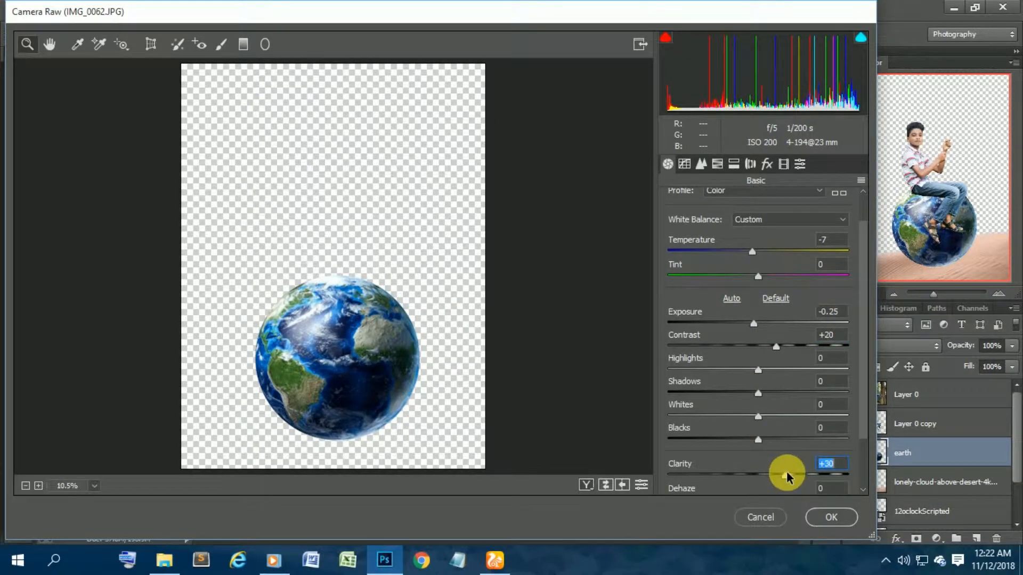
pyautogui.click(828, 515)
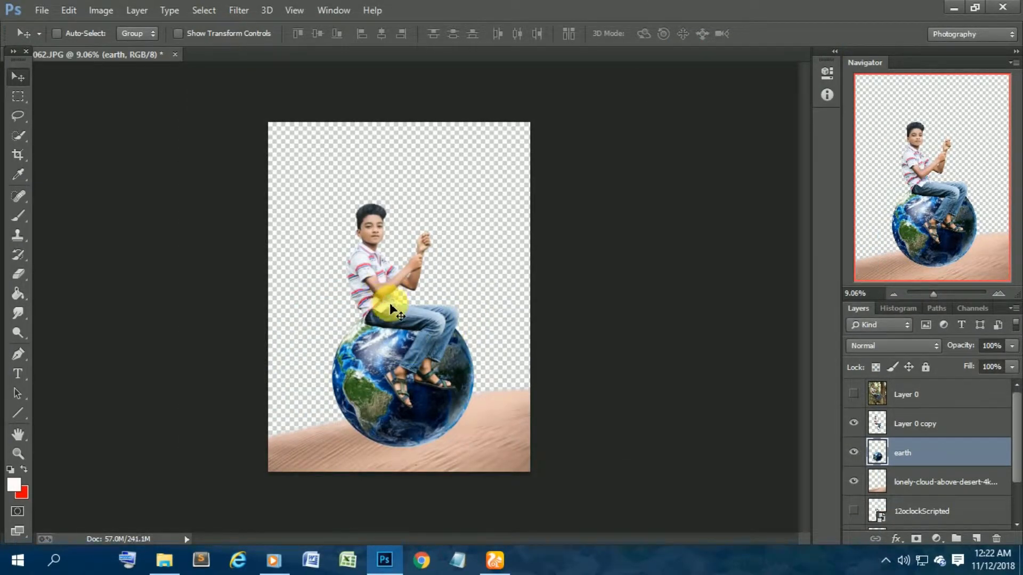
# Move the earth slightly left and down beneath the boy, and show the clouds-background-png-3 layer.
pyautogui.moveTo(389, 305)
pyautogui.mouseDown()
pyautogui.moveTo(405, 306)
pyautogui.moveTo(373, 304)
pyautogui.moveTo(381, 309)
pyautogui.moveTo(379, 292)
pyautogui.moveTo(378, 310)
pyautogui.mouseUp()
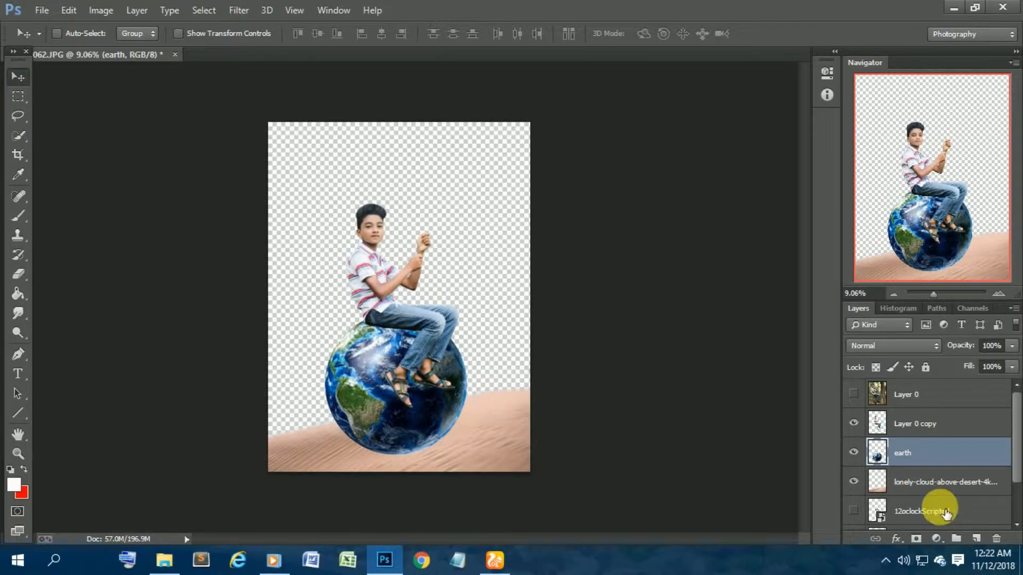
pyautogui.scroll(-2, 917, 511)
pyautogui.click(855, 488)
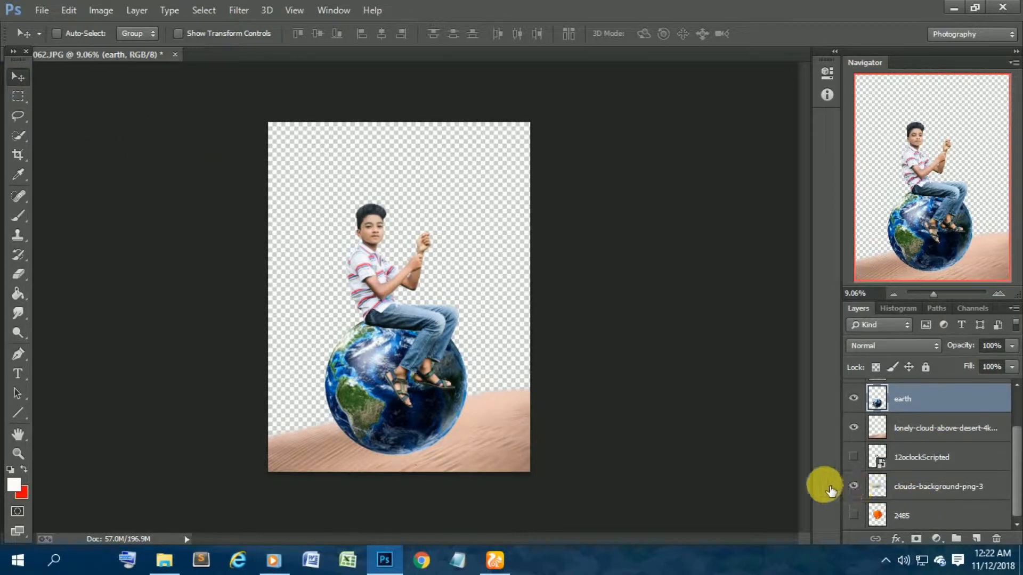
pyautogui.moveTo(467, 291)
pyautogui.mouseDown()
pyautogui.moveTo(459, 315)
pyautogui.moveTo(457, 299)
pyautogui.moveTo(467, 300)
pyautogui.mouseUp()
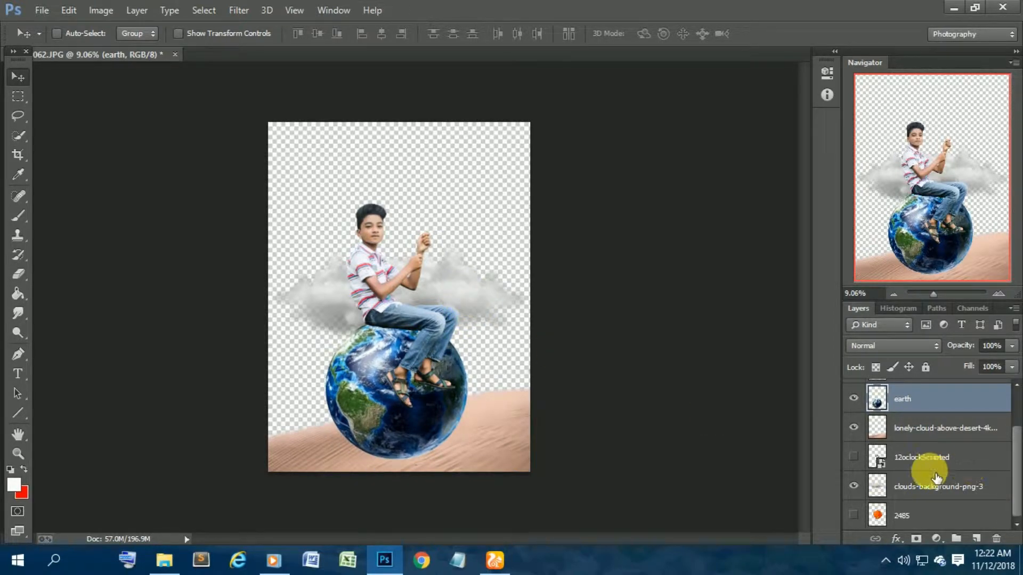
# Move the clouds layer above Layer 0 copy and place the cloud over the lower half of the globe.
pyautogui.click(930, 492)
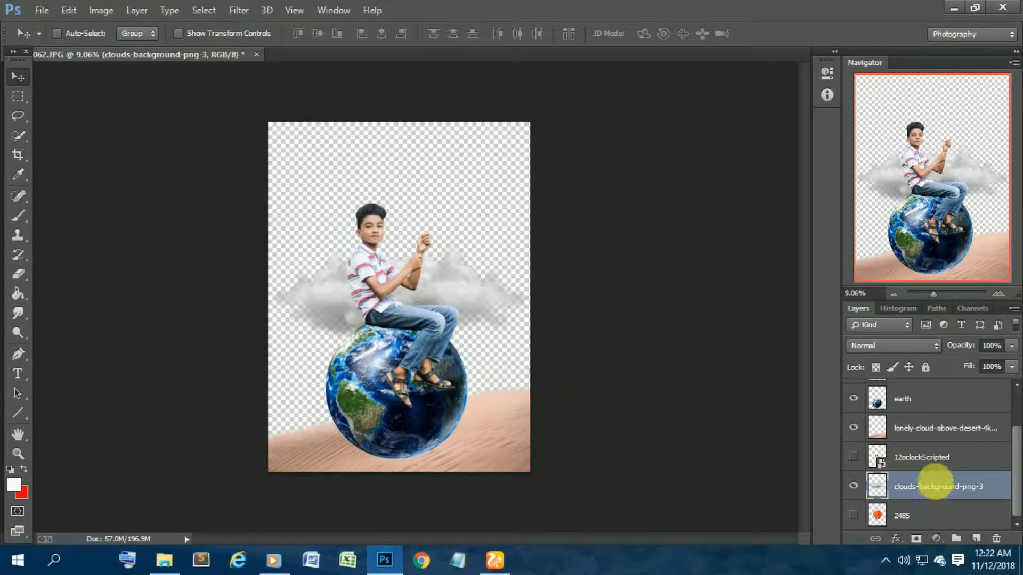
pyautogui.moveTo(935, 482); pyautogui.dragTo(936, 413)
pyautogui.scroll(1, 938, 430)
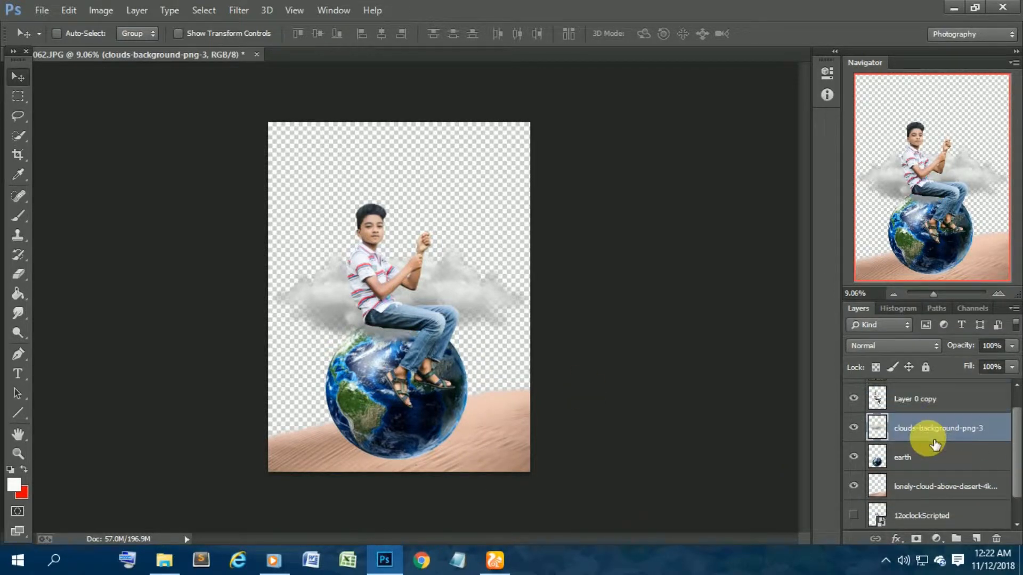
pyautogui.scroll(1, 934, 443)
pyautogui.moveTo(935, 453); pyautogui.dragTo(937, 421)
pyautogui.moveTo(426, 302); pyautogui.dragTo(441, 419)
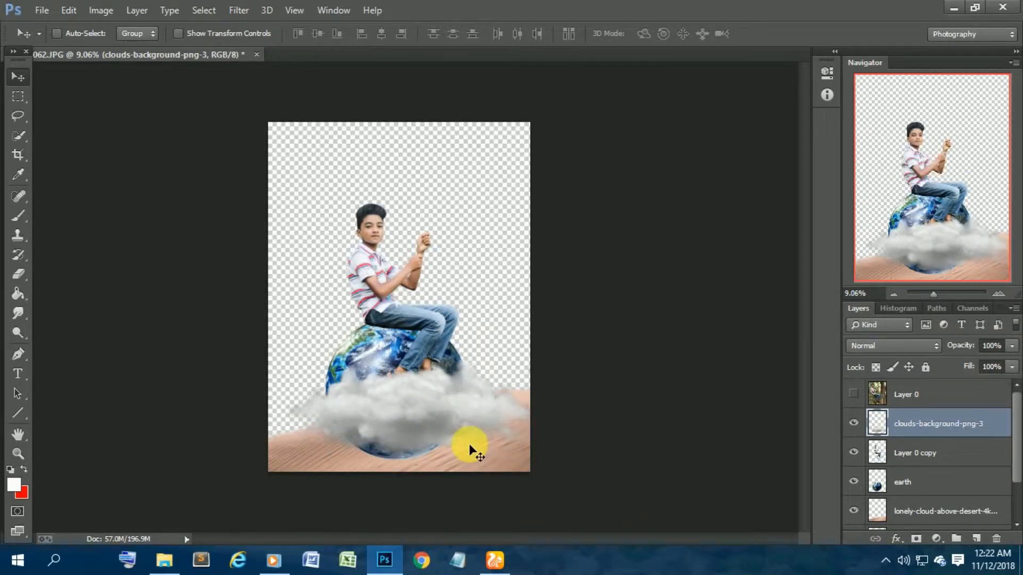
# Scale the cloud down and place it over the globe's lower-left edge.
pyautogui.hotkey('ctrl', 't')
pyautogui.moveTo(538, 355); pyautogui.dragTo(479, 456)
pyautogui.press('Return')
# Duplicate the cloud, scale the copy to 47.65% and place it on the globe beside the boy's feet.
pyautogui.scroll(3, 480, 453)
pyautogui.hotkey('ctrl', 't')
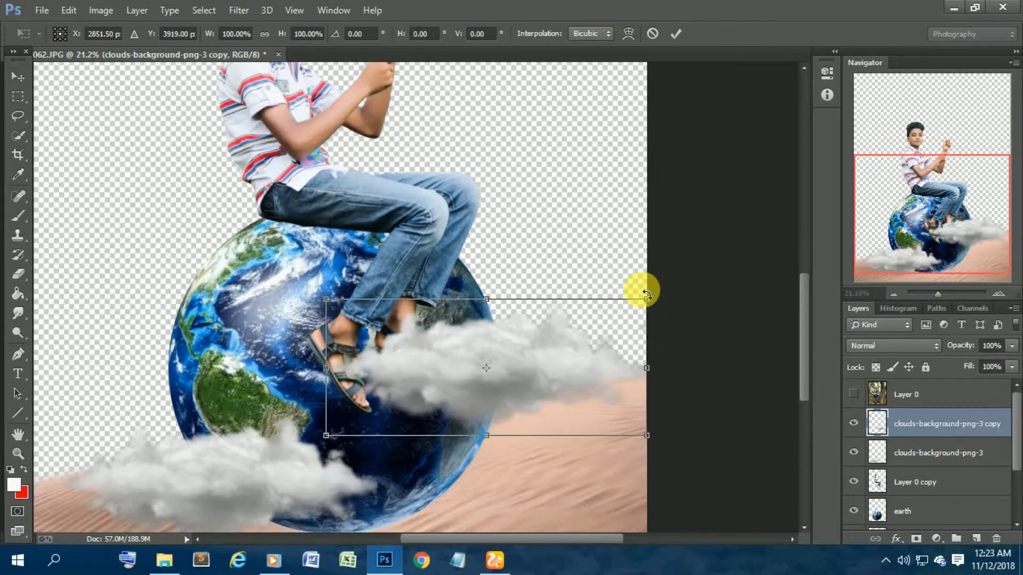
pyautogui.moveTo(646, 290); pyautogui.dragTo(446, 386)
pyautogui.click(1012, 347)
pyautogui.moveTo(1014, 362)
pyautogui.mouseDown()
pyautogui.moveTo(987, 361)
pyautogui.moveTo(999, 367)
pyautogui.mouseUp()
pyautogui.moveTo(449, 381); pyautogui.dragTo(461, 381)
pyautogui.click(1011, 346)
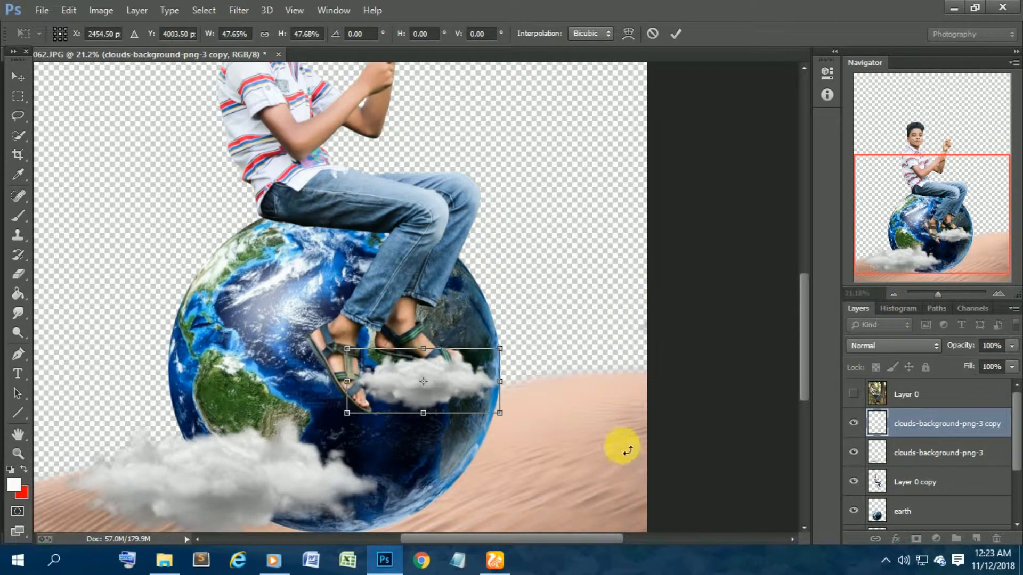
pyautogui.press('Return')
# Show the orange lantern layer 2485 and move the small cloud slightly down at the boy's feet.
pyautogui.scroll(-3, 520, 457)
pyautogui.scroll(-3, 885, 429)
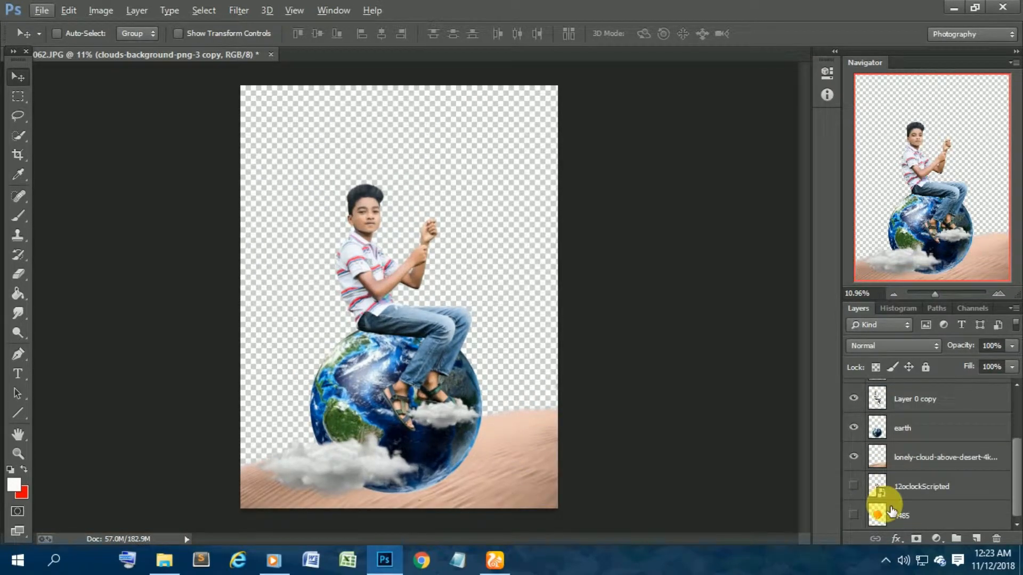
pyautogui.click(853, 515)
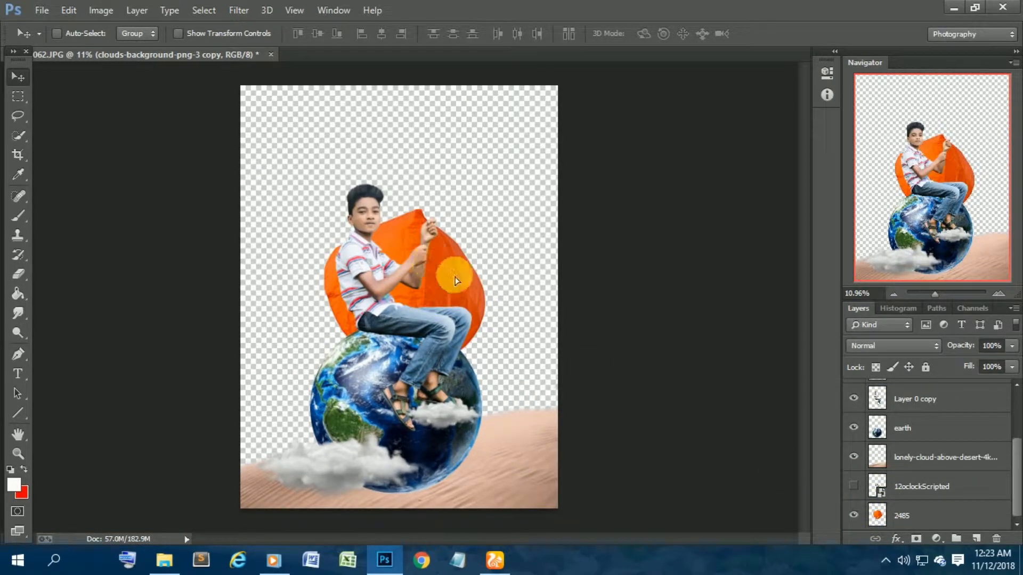
pyautogui.moveTo(456, 281); pyautogui.dragTo(450, 306)
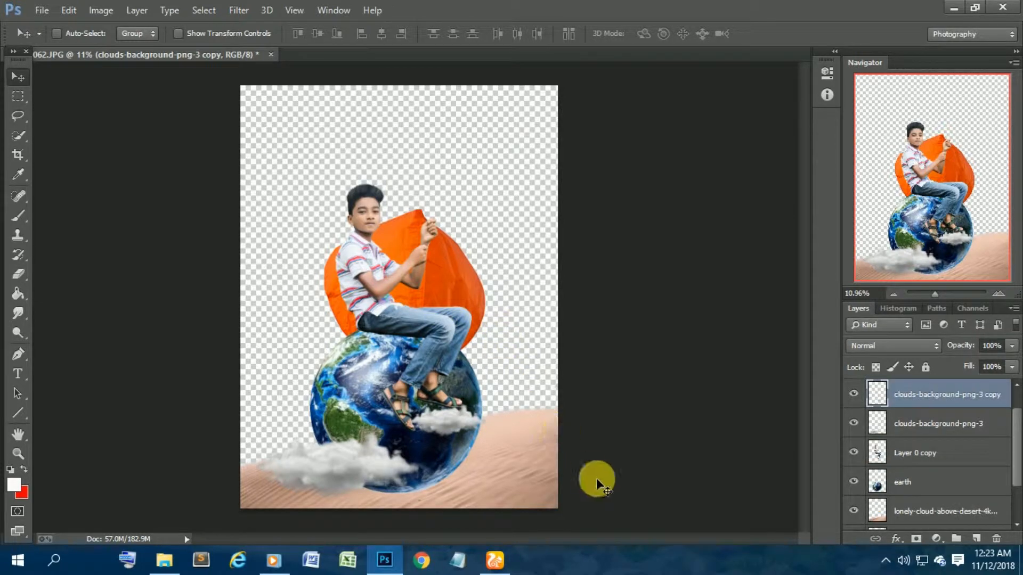
# Duplicate the orange lantern layer 2485.
pyautogui.scroll(1, 922, 475)
pyautogui.scroll(-3, 916, 480)
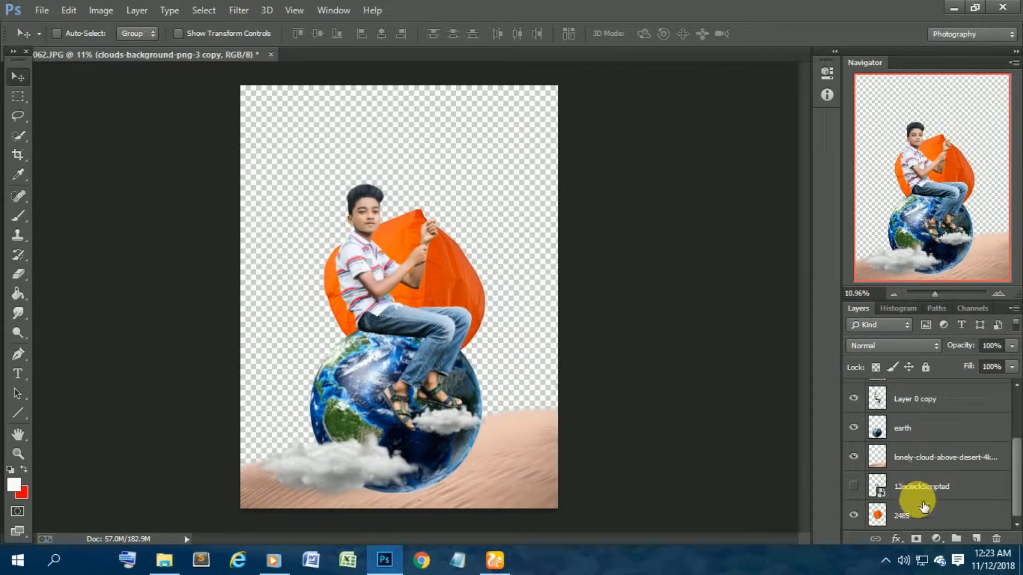
pyautogui.click(905, 515)
pyautogui.scroll(3, 509, 301)
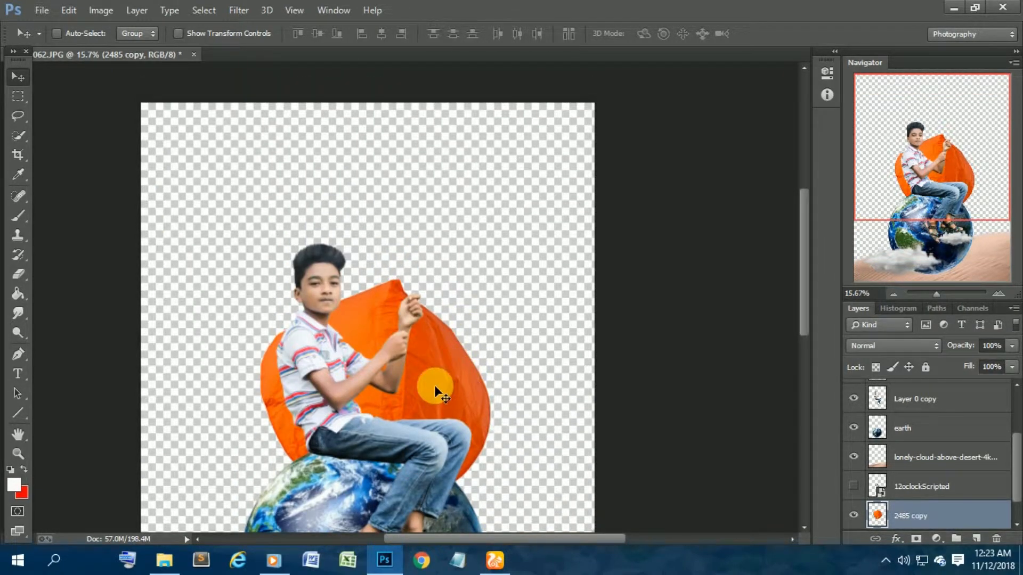
pyautogui.scroll(-2, 623, 415)
pyautogui.scroll(-1, 927, 479)
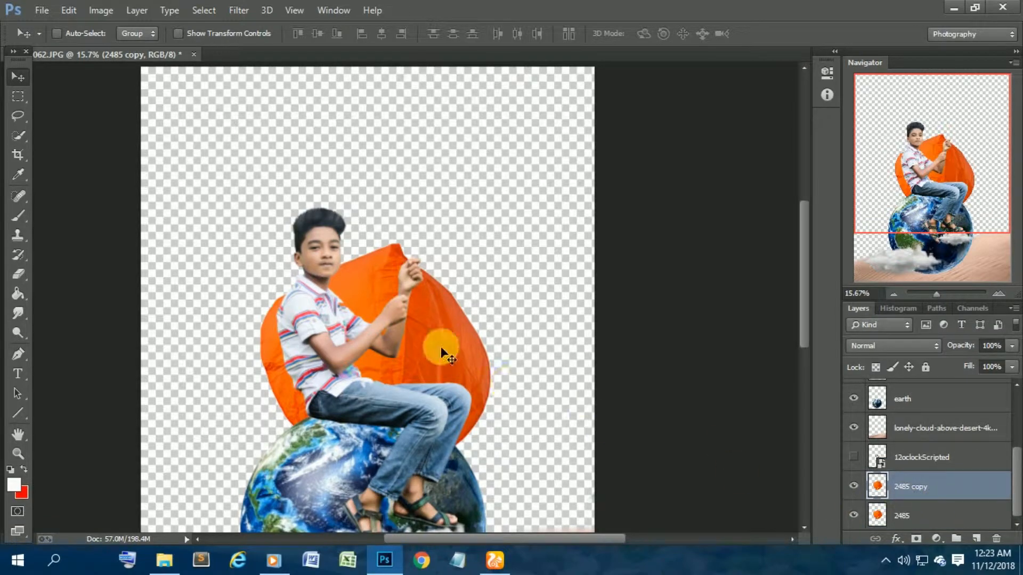
# Scale the lantern copy down, place it above the boy's raised hand and hide the original lantern layer.
pyautogui.hotkey('ctrl', 't')
pyautogui.moveTo(440, 355); pyautogui.dragTo(509, 215)
pyautogui.scroll(2, 525, 160)
pyautogui.moveTo(540, 66); pyautogui.dragTo(420, 249)
pyautogui.press('Return')
pyautogui.scroll(-3, 586, 373)
pyautogui.click(854, 515)
pyautogui.moveTo(464, 434); pyautogui.dragTo(525, 424)
# Align the lantern's base with the boy's fingers at 57% opacity and move its layer above Layer 0 copy.
pyautogui.scroll(10, 518, 423)
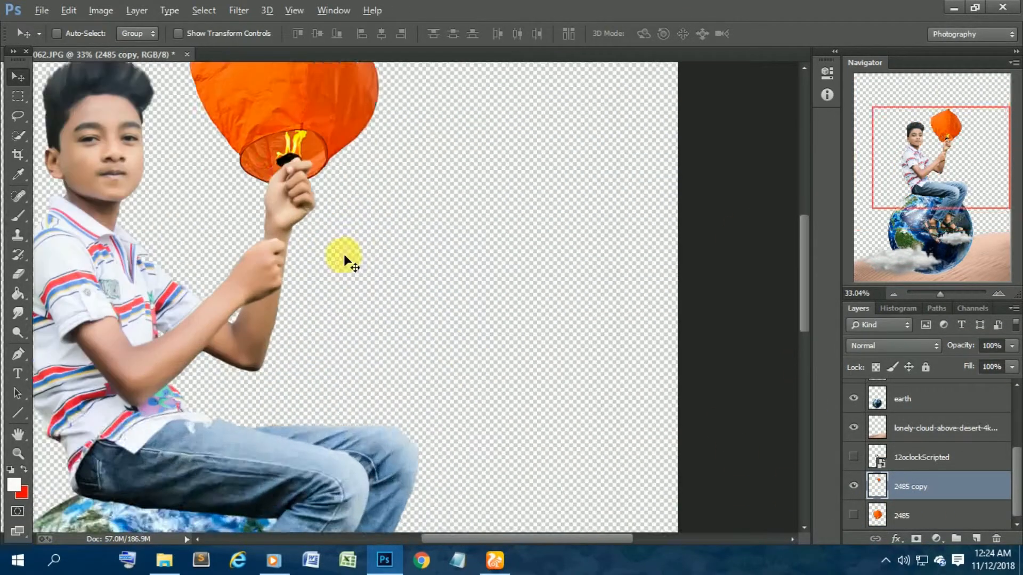
pyautogui.moveTo(326, 252)
pyautogui.mouseDown()
pyautogui.moveTo(325, 271)
pyautogui.moveTo(325, 235)
pyautogui.mouseUp()
pyautogui.moveTo(970, 347); pyautogui.dragTo(947, 352)
pyautogui.moveTo(366, 224); pyautogui.dragTo(351, 181)
pyautogui.scroll(1, 951, 501)
pyautogui.moveTo(955, 518); pyautogui.dragTo(937, 442)
pyautogui.moveTo(327, 229)
pyautogui.mouseDown()
pyautogui.moveTo(327, 245)
pyautogui.moveTo(335, 239)
pyautogui.mouseUp()
# Erase the lantern parts covering the boy's fingertips and restore the lantern layer's opacity to 100%.
pyautogui.press('e')
pyautogui.scroll(8, 235, 418)
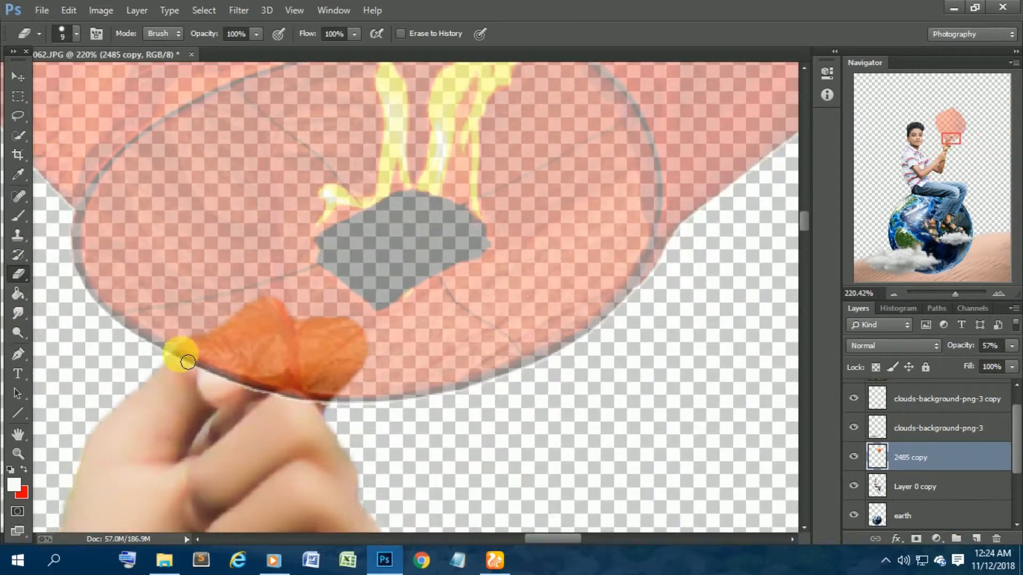
pyautogui.moveTo(188, 362)
pyautogui.mouseDown()
pyautogui.moveTo(272, 324)
pyautogui.moveTo(181, 380)
pyautogui.moveTo(270, 313)
pyautogui.moveTo(268, 334)
pyautogui.moveTo(200, 379)
pyautogui.moveTo(295, 450)
pyautogui.moveTo(281, 315)
pyautogui.mouseUp()
pyautogui.scroll(-8, 410, 463)
pyautogui.scroll(6, 431, 463)
pyautogui.hotkey('ctrl', 'z')
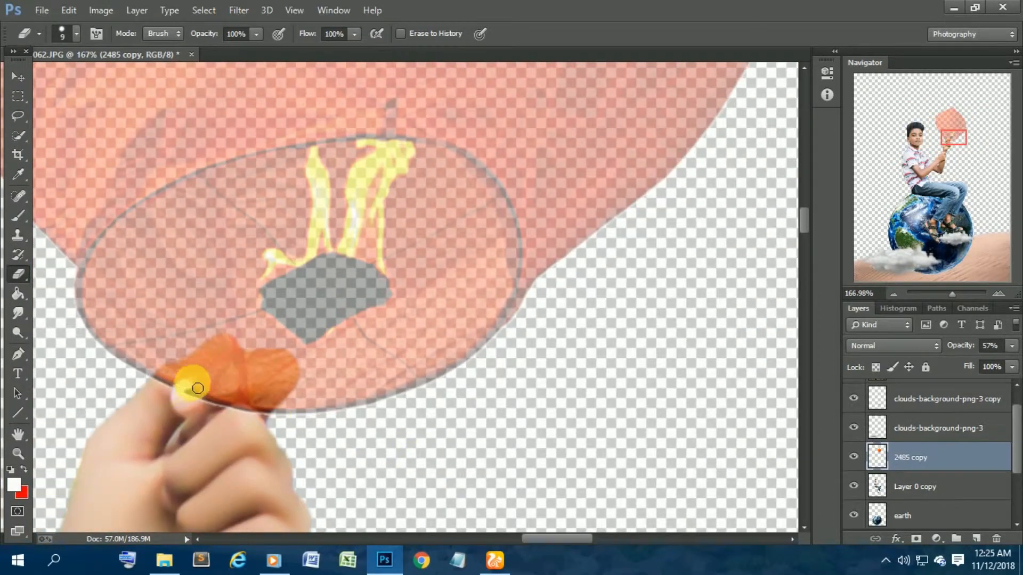
pyautogui.moveTo(184, 390); pyautogui.dragTo(287, 381)
pyautogui.press(']')
pyautogui.press(']')
pyautogui.press(']')
pyautogui.moveTo(220, 424); pyautogui.dragTo(284, 387)
pyautogui.scroll(-15, 273, 436)
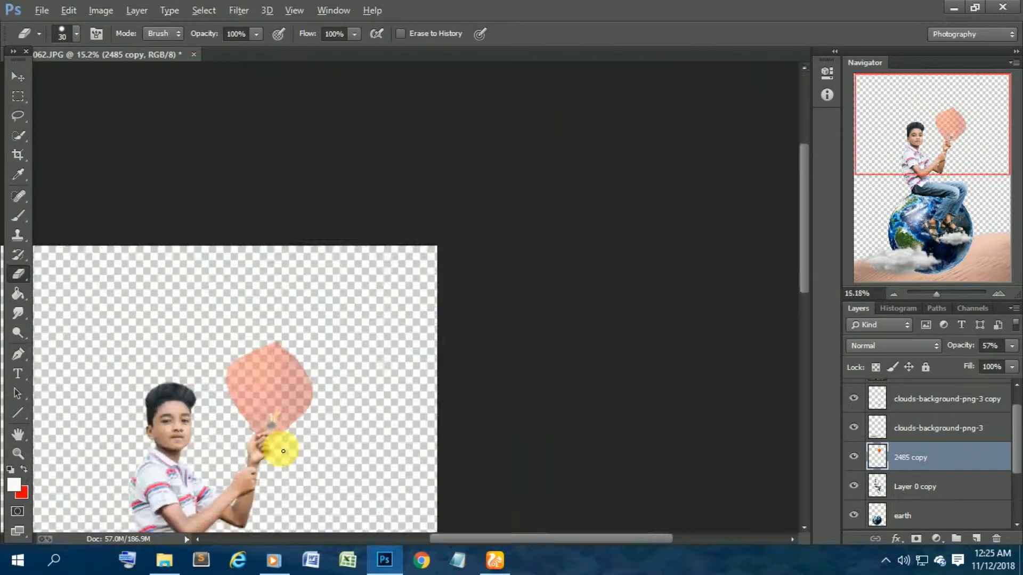
pyautogui.moveTo(960, 345); pyautogui.dragTo(1003, 347)
# Show the original lantern layer 2485, scale the lantern down and place it to the left of the boy.
pyautogui.press('v')
pyautogui.scroll(-3, 932, 458)
pyautogui.click(853, 515)
pyautogui.click(917, 516)
pyautogui.hotkey('ctrl', 't')
pyautogui.moveTo(493, 208); pyautogui.dragTo(407, 315)
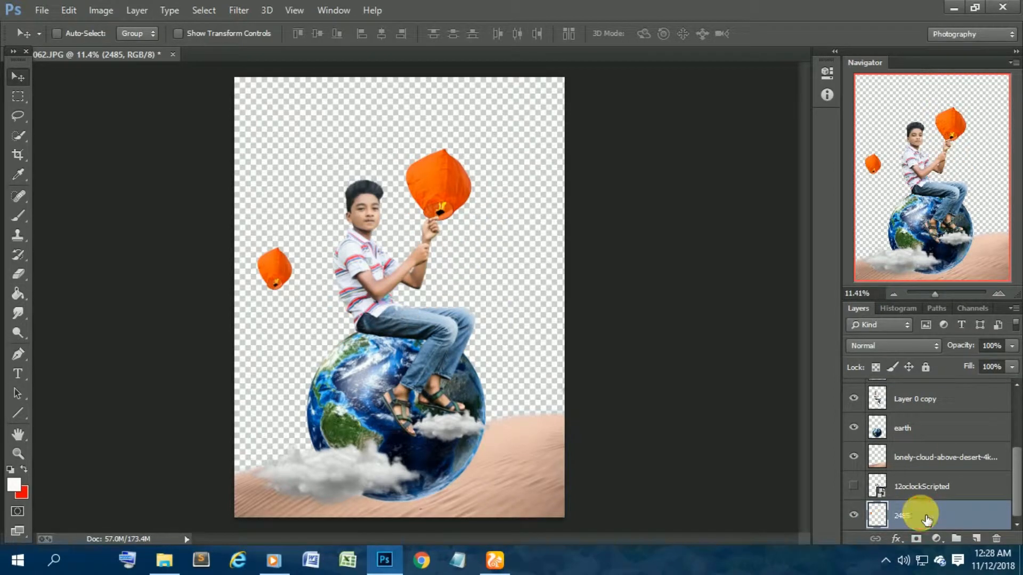
# Duplicate the small lantern, shrink the copy and place it just off the globe's upper-right edge.
pyautogui.hotkey('ctrl', 'j')
pyautogui.moveTo(274, 270); pyautogui.dragTo(485, 351)
pyautogui.hotkey('ctrl', 't')
pyautogui.press('Return')
# Place another lantern copy behind the cloud at the globe's lower left.
pyautogui.scroll(-1, 971, 492)
pyautogui.click(969, 490)
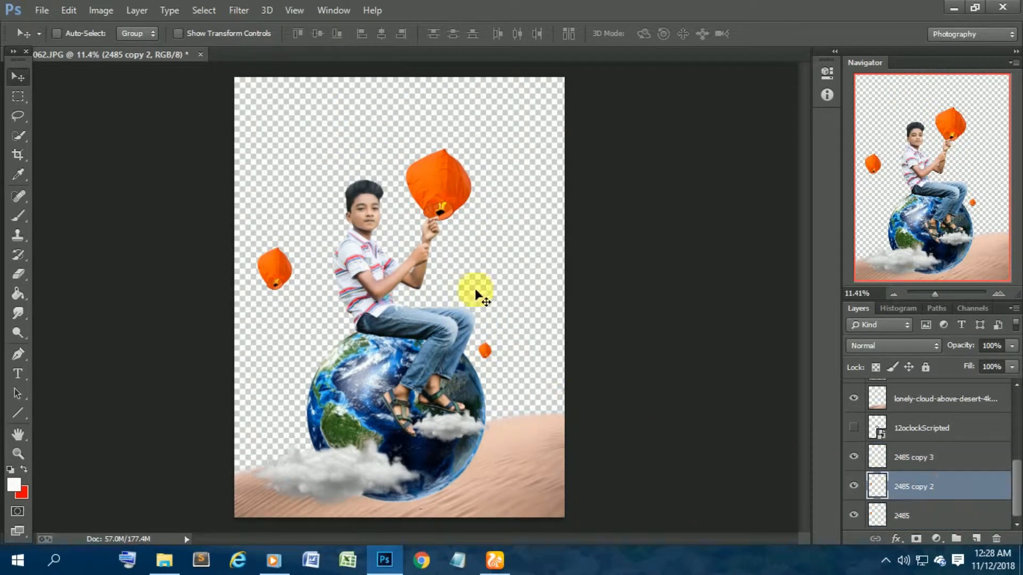
pyautogui.moveTo(496, 265); pyautogui.dragTo(532, 182)
pyautogui.moveTo(316, 187); pyautogui.dragTo(293, 438)
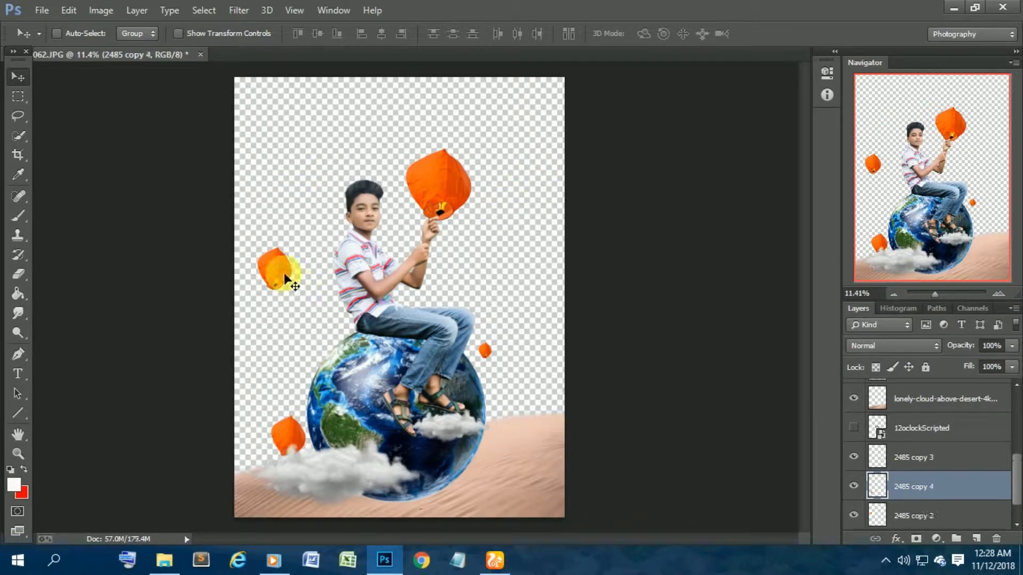
# Enlarge lantern 2485 copy 4, place it partly beyond the canvas's right edge and move its layer above the desert layer.
pyautogui.moveTo(286, 278); pyautogui.dragTo(462, 323)
pyautogui.hotkey('ctrl', 't')
pyautogui.moveTo(444, 289); pyautogui.dragTo(576, 286)
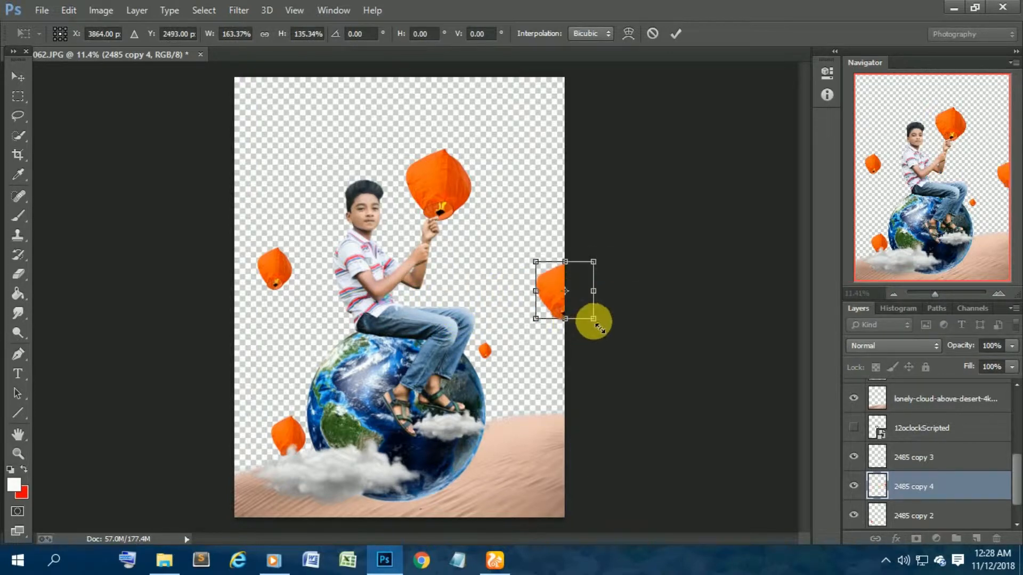
pyautogui.moveTo(595, 322); pyautogui.dragTo(678, 413)
pyautogui.moveTo(630, 349); pyautogui.dragTo(620, 439)
pyautogui.click(676, 34)
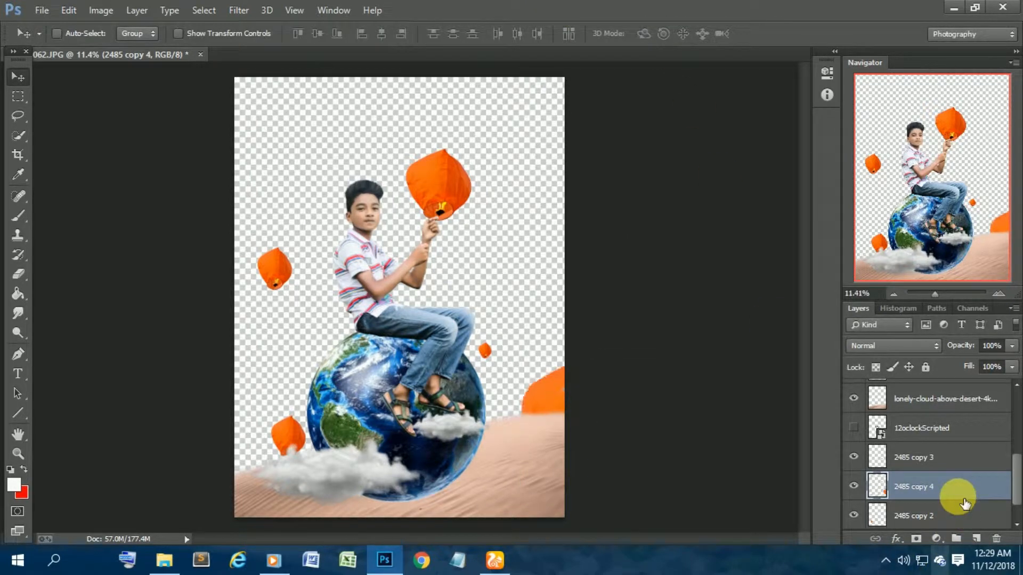
pyautogui.moveTo(950, 496); pyautogui.dragTo(952, 405)
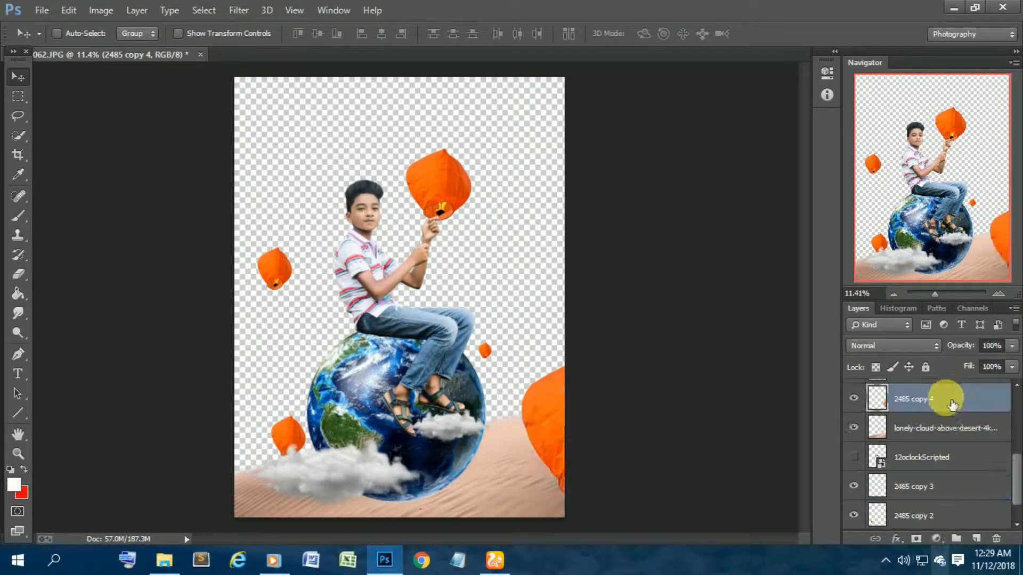
pyautogui.moveTo(559, 407)
pyautogui.mouseDown()
pyautogui.moveTo(554, 423)
pyautogui.moveTo(554, 405)
pyautogui.mouseUp()
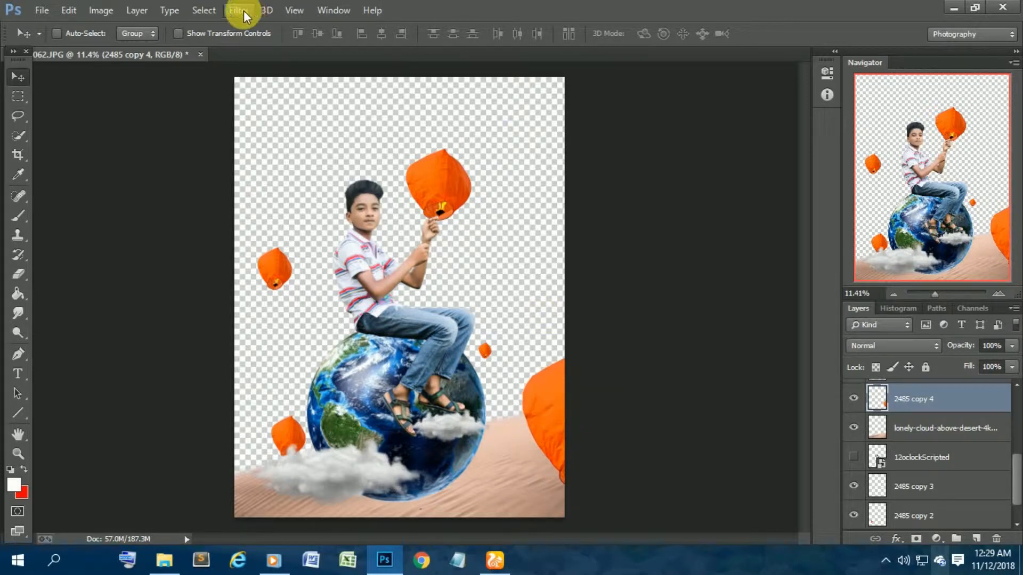
# Apply a Motion Blur with angle 0° and distance 108 pixels to the large lantern at the canvas's right edge.
pyautogui.click(244, 10)
pyautogui.moveTo(302, 196)
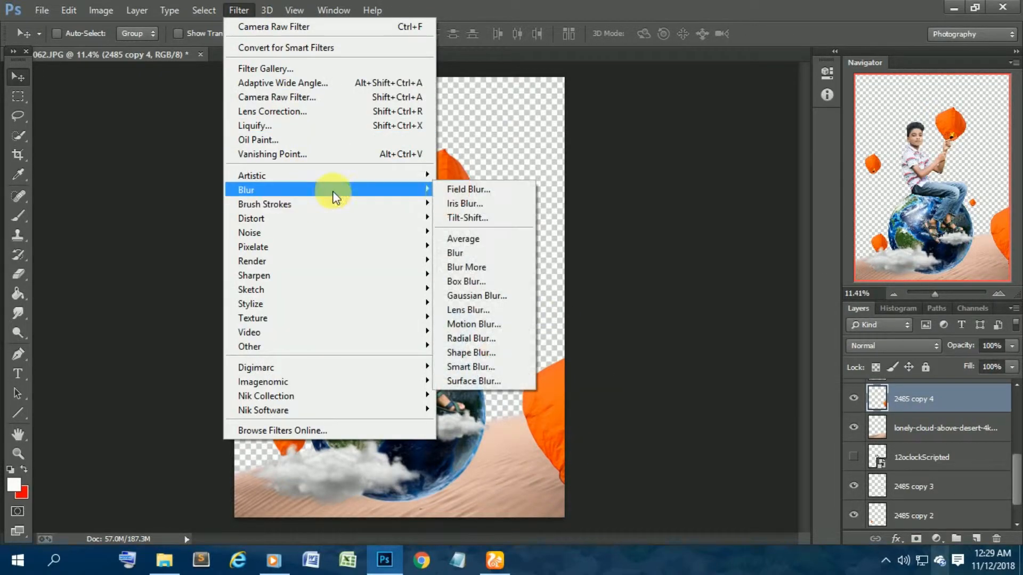
pyautogui.click(510, 324)
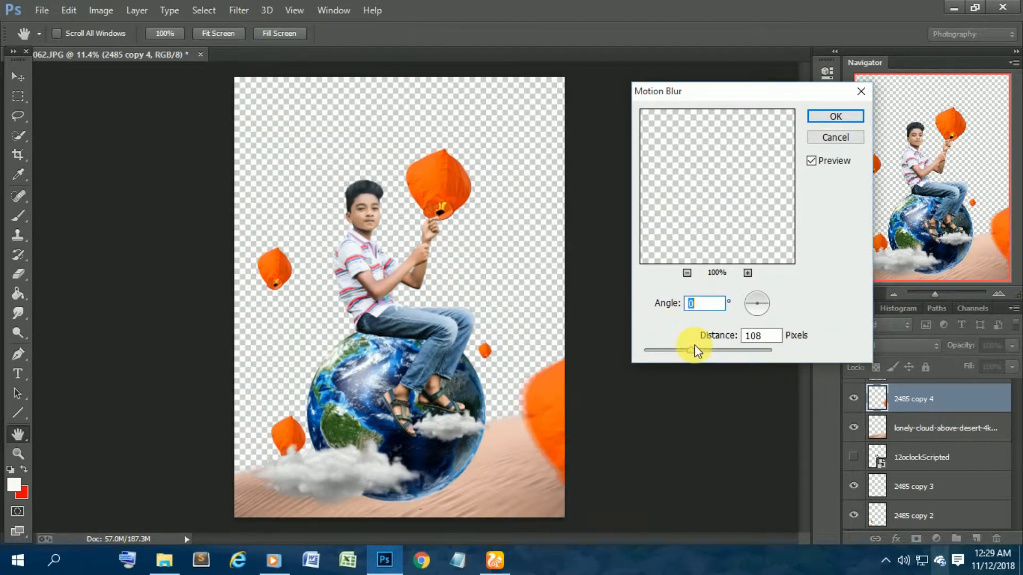
pyautogui.click(840, 117)
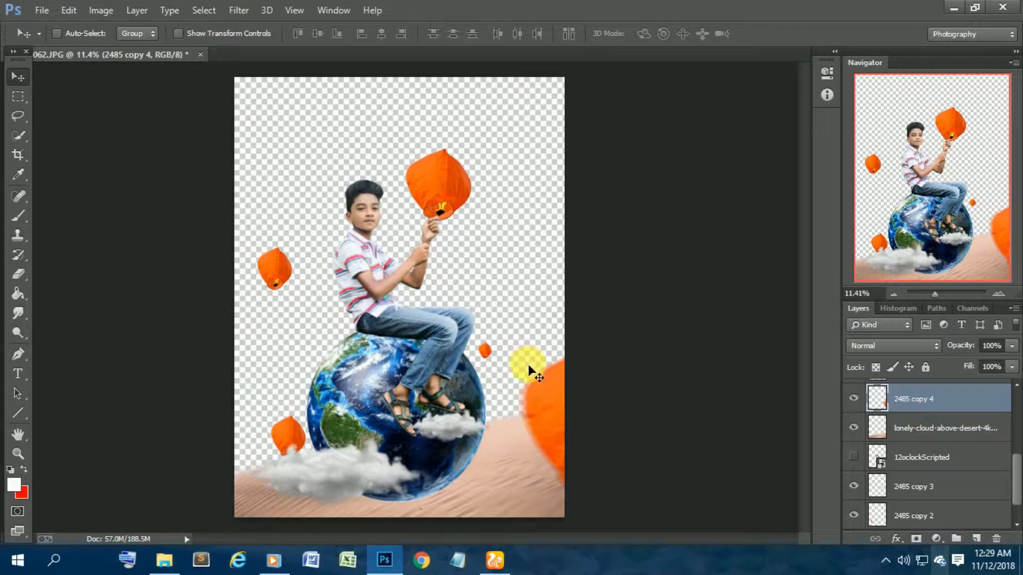
# Show the 12oclockScripted clock layer and nudge the large lantern slightly further past the canvas's right edge.
pyautogui.scroll(-1, 871, 445)
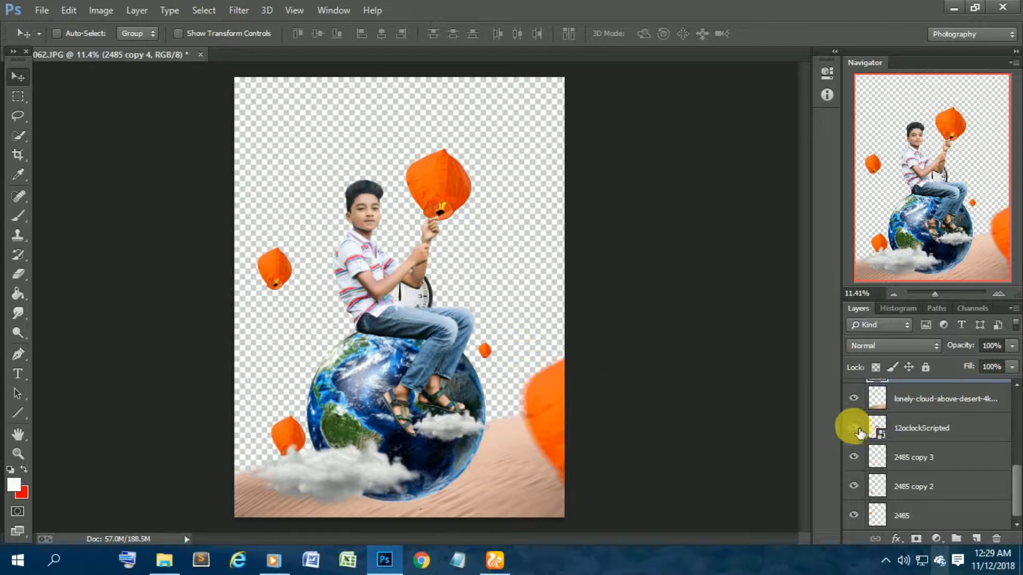
pyautogui.moveTo(413, 296)
pyautogui.mouseDown()
pyautogui.moveTo(517, 160)
pyautogui.moveTo(468, 245)
pyautogui.moveTo(407, 281)
pyautogui.moveTo(413, 272)
pyautogui.moveTo(420, 281)
pyautogui.mouseUp()
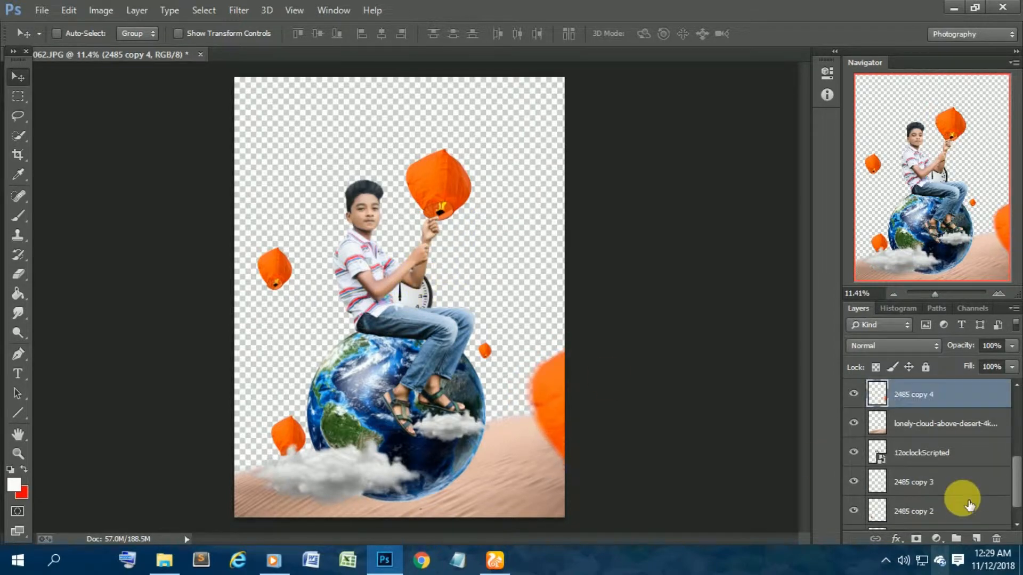
pyautogui.click(895, 457)
pyautogui.click(854, 452)
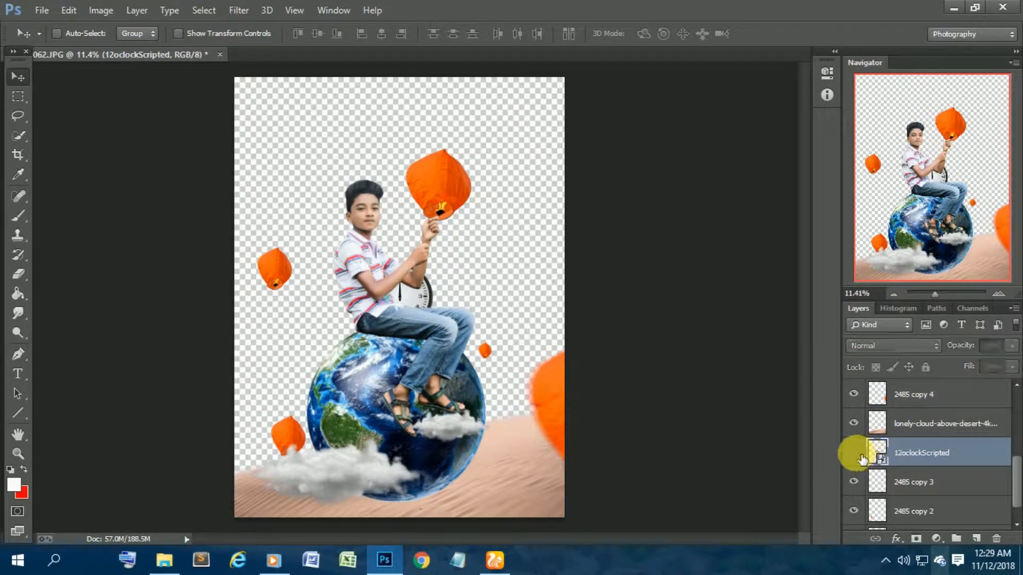
# Rasterize the 12oclockScripted layer and move the clock to the top of the canvas, above the held lantern.
pyautogui.rightClick(891, 463)
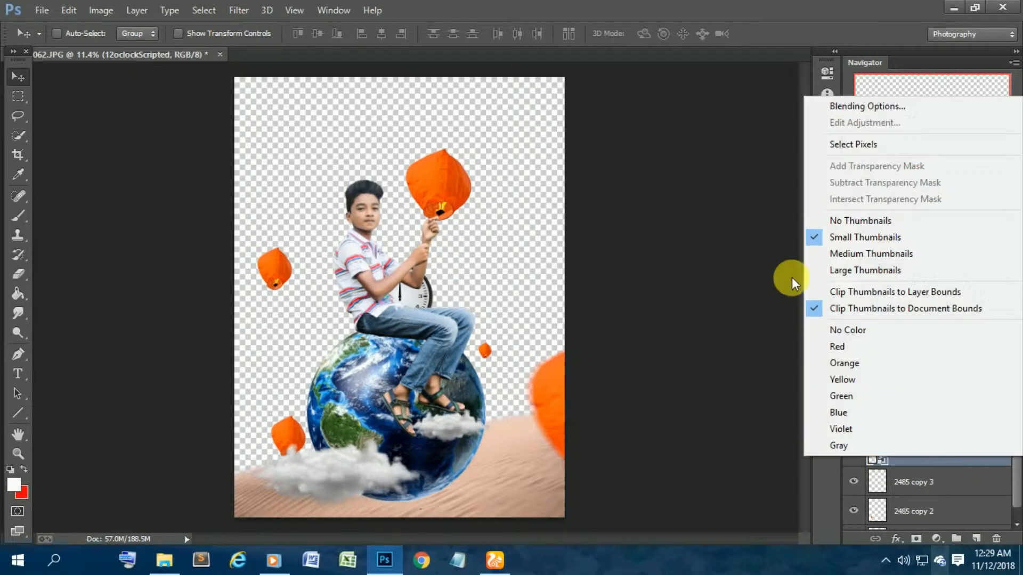
pyautogui.click(954, 465)
pyautogui.rightClick(954, 465)
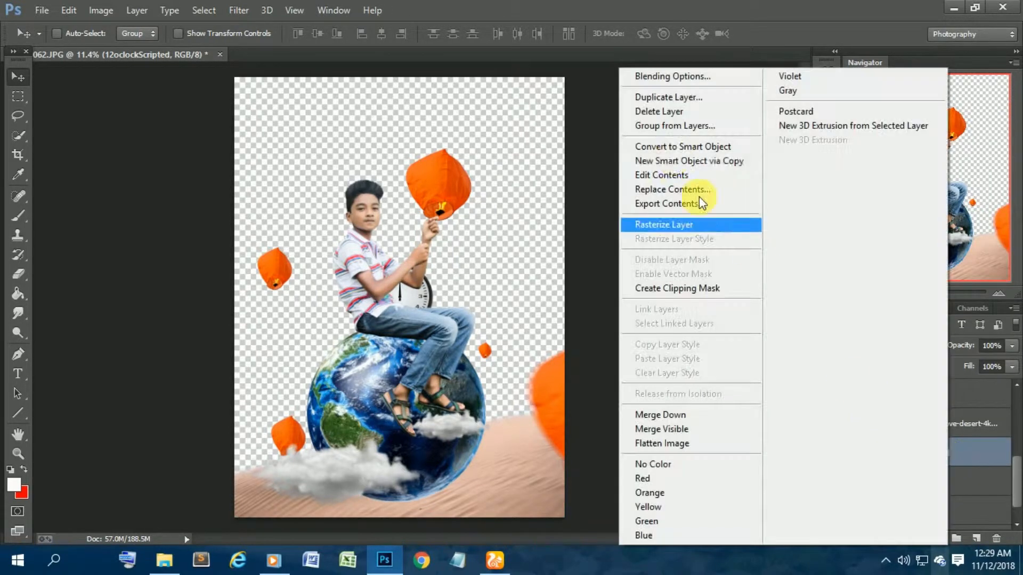
pyautogui.click(684, 239)
pyautogui.moveTo(441, 293); pyautogui.dragTo(431, 118)
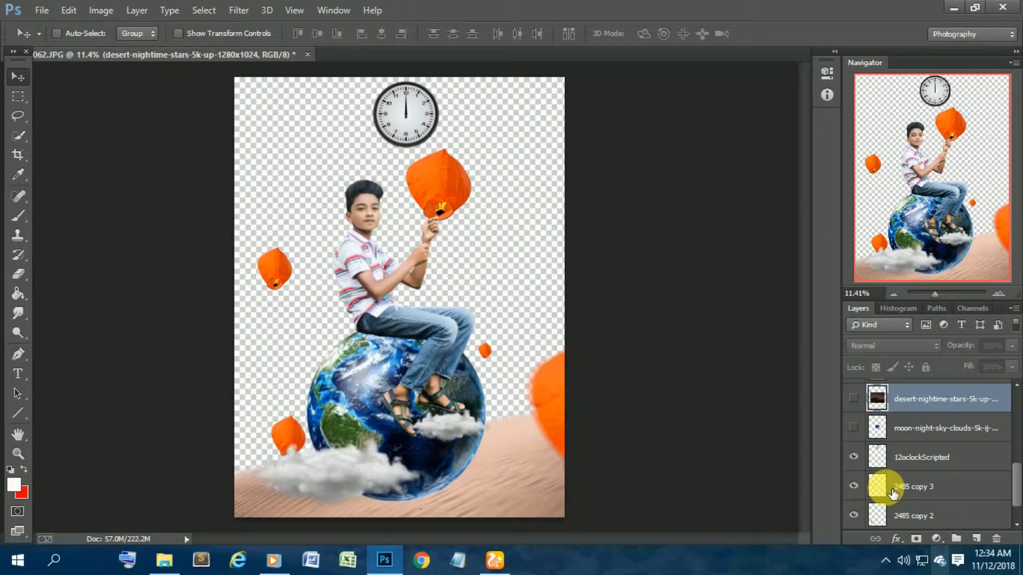
# Hide and delete the lonely-cloud-above-desert layer.
pyautogui.scroll(-1, 890, 469)
pyautogui.scroll(1, 889, 512)
pyautogui.scroll(2, 889, 512)
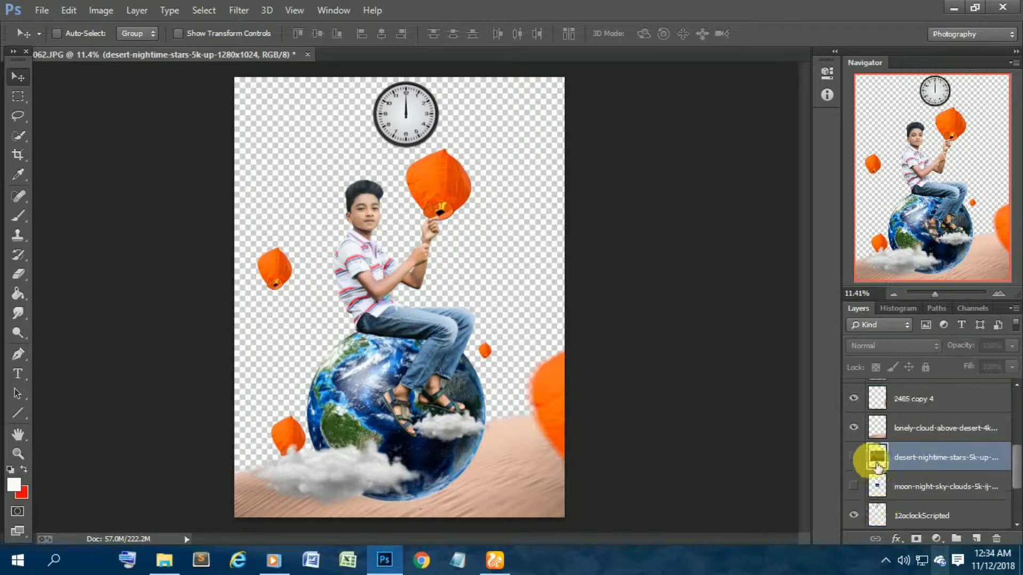
pyautogui.click(853, 429)
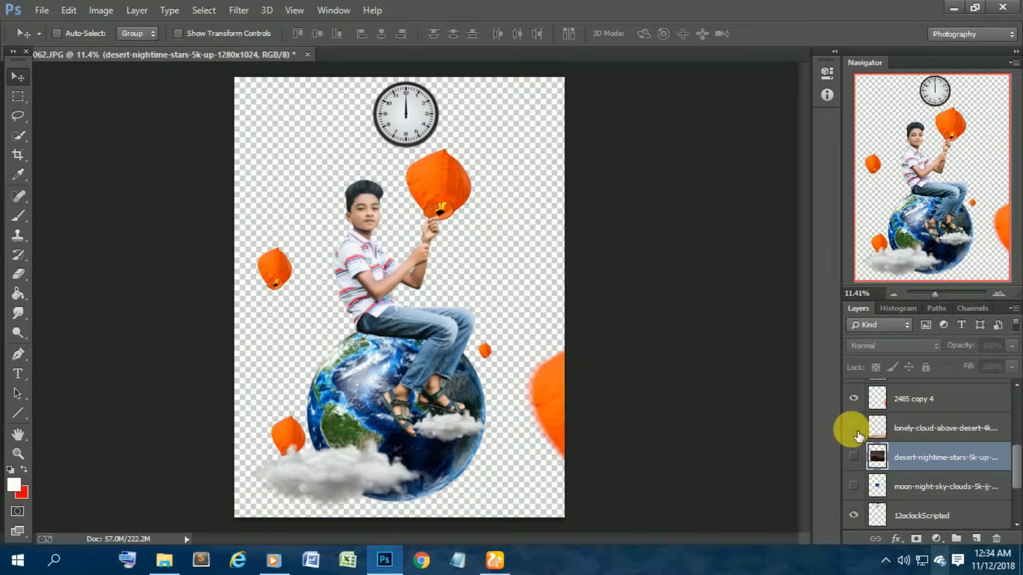
pyautogui.rightClick(918, 433)
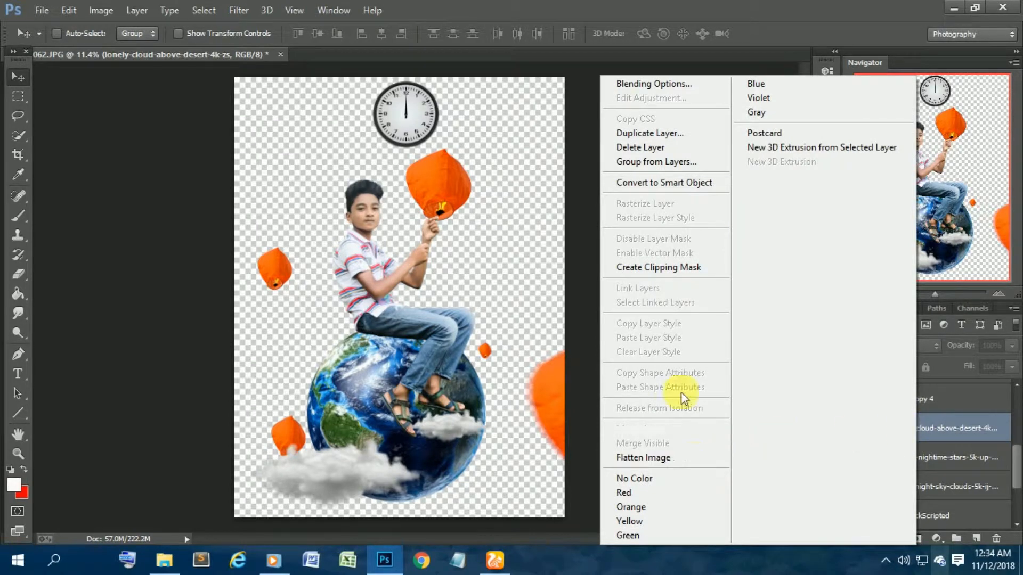
pyautogui.click(694, 148)
pyautogui.click(490, 220)
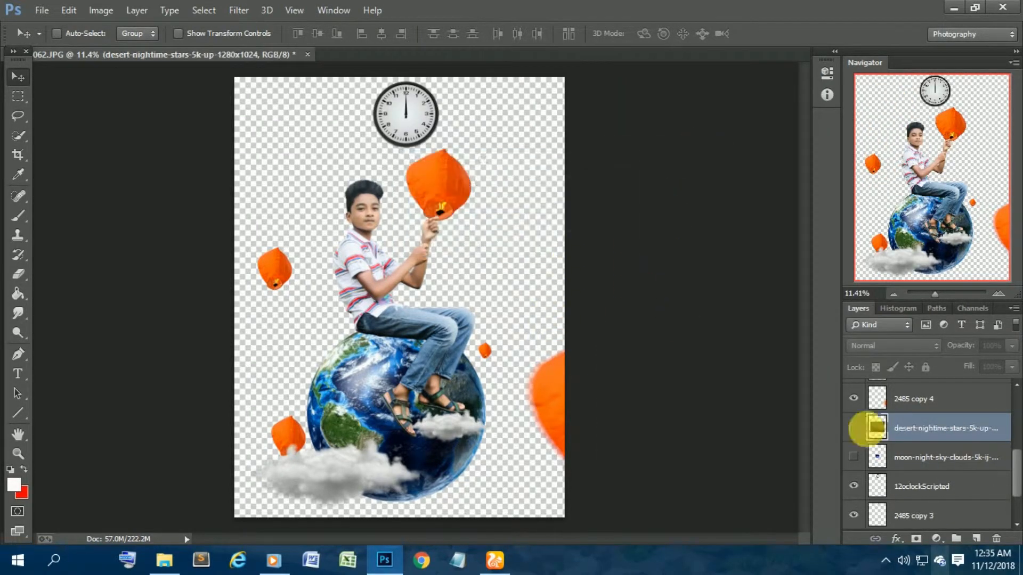
# Show the desert-nightime-stars layer and enlarge it to span the canvas's full width along the lower edge.
pyautogui.click(855, 429)
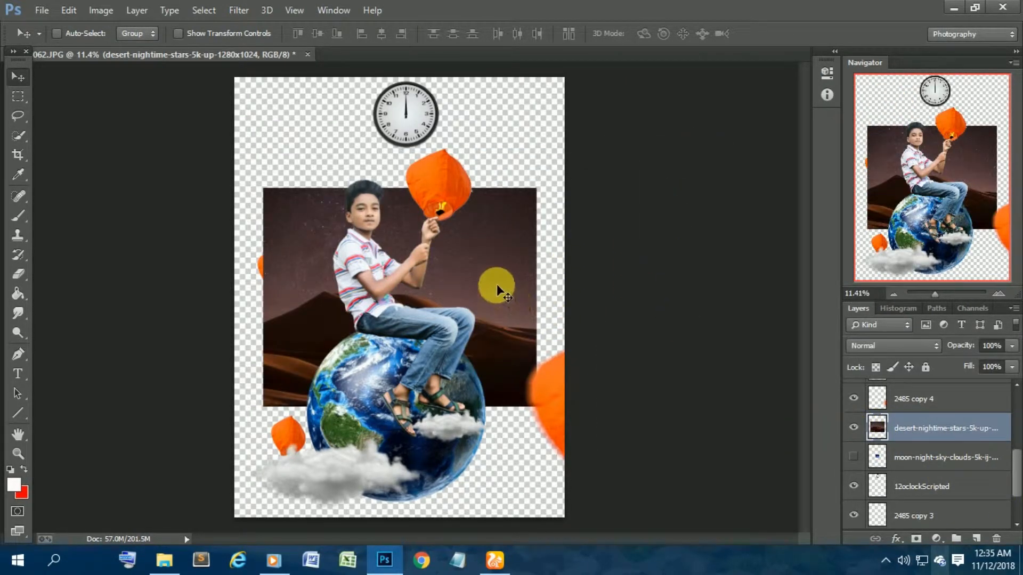
pyautogui.moveTo(497, 284); pyautogui.dragTo(468, 398)
pyautogui.hotkey('ctrl', 't')
pyautogui.moveTo(508, 301); pyautogui.dragTo(565, 308)
pyautogui.press('Return')
# Hide the cloud, held lantern, boy, earth and 2485 copy 4 layers so the night-desert image is unobstructed.
pyautogui.scroll(3, 870, 459)
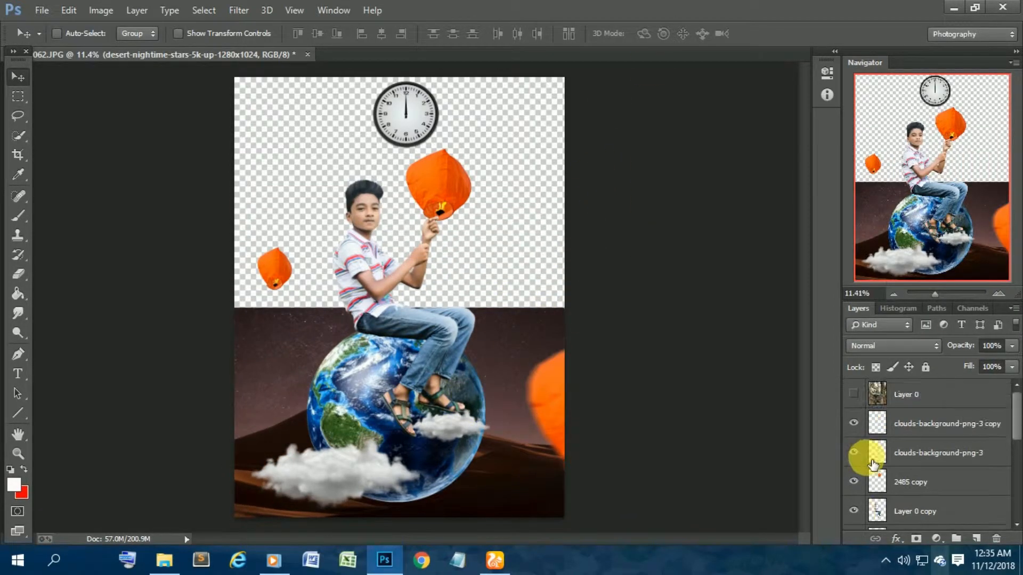
pyautogui.moveTo(853, 423); pyautogui.dragTo(854, 511)
pyautogui.scroll(-3, 854, 457)
pyautogui.moveTo(853, 394); pyautogui.dragTo(853, 424)
pyautogui.click(854, 453)
pyautogui.click(853, 453)
# Erase the starry sky above the dunes on the desert-nightime-stars layer with a 700 px eraser.
pyautogui.click(18, 274)
pyautogui.moveTo(266, 368)
pyautogui.mouseDown()
pyautogui.moveTo(493, 335)
pyautogui.moveTo(573, 365)
pyautogui.mouseUp()
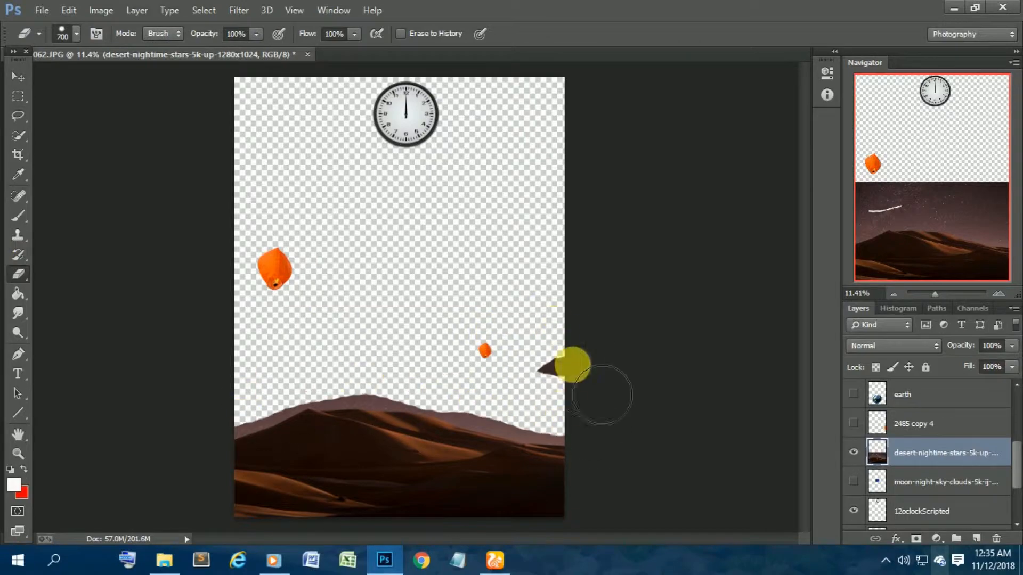
pyautogui.moveTo(602, 396); pyautogui.dragTo(554, 368)
pyautogui.scroll(5, 277, 423)
pyautogui.moveTo(362, 312); pyautogui.dragTo(581, 315)
pyautogui.moveTo(528, 539); pyautogui.dragTo(567, 538)
pyautogui.rightClick(159, 181)
pyautogui.doubleClick(228, 290)
pyautogui.moveTo(229, 289); pyautogui.dragTo(424, 183)
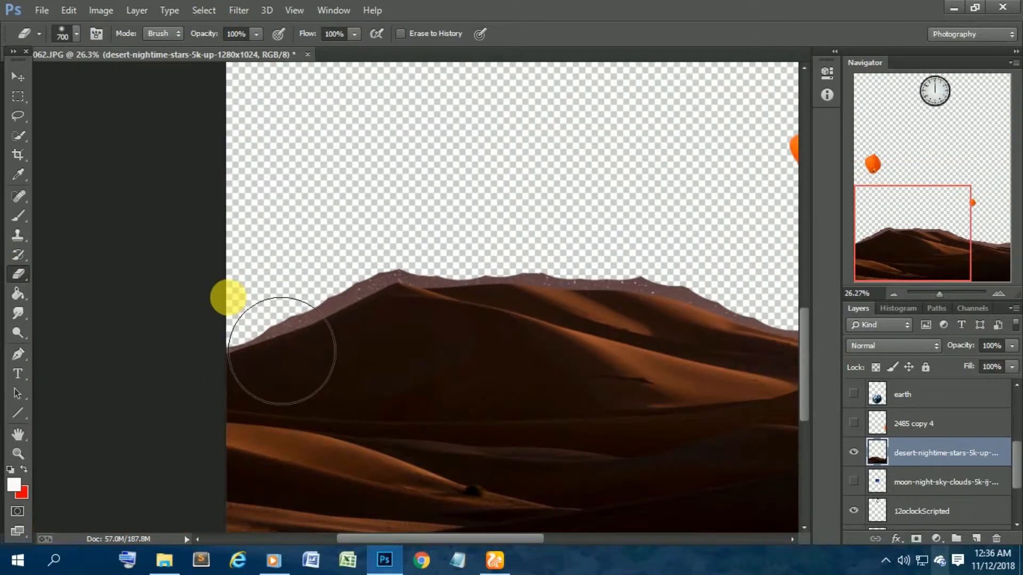
# Reduce the eraser to 125 px and erase the remaining strip of sky along the dune ridge.
pyautogui.press('[')
pyautogui.press('[')
pyautogui.press('[')
pyautogui.press('[')
pyautogui.press('[')
pyautogui.press('[')
pyautogui.press('[')
pyautogui.press('[')
pyautogui.press('[')
pyautogui.moveTo(234, 341)
pyautogui.mouseDown()
pyautogui.moveTo(326, 318)
pyautogui.moveTo(221, 354)
pyautogui.moveTo(664, 293)
pyautogui.moveTo(471, 294)
pyautogui.mouseUp()
pyautogui.moveTo(471, 294)
pyautogui.mouseDown()
pyautogui.moveTo(779, 364)
pyautogui.moveTo(792, 353)
pyautogui.mouseUp()
pyautogui.scroll(-10, 419, 384)
pyautogui.scroll(1, 400, 370)
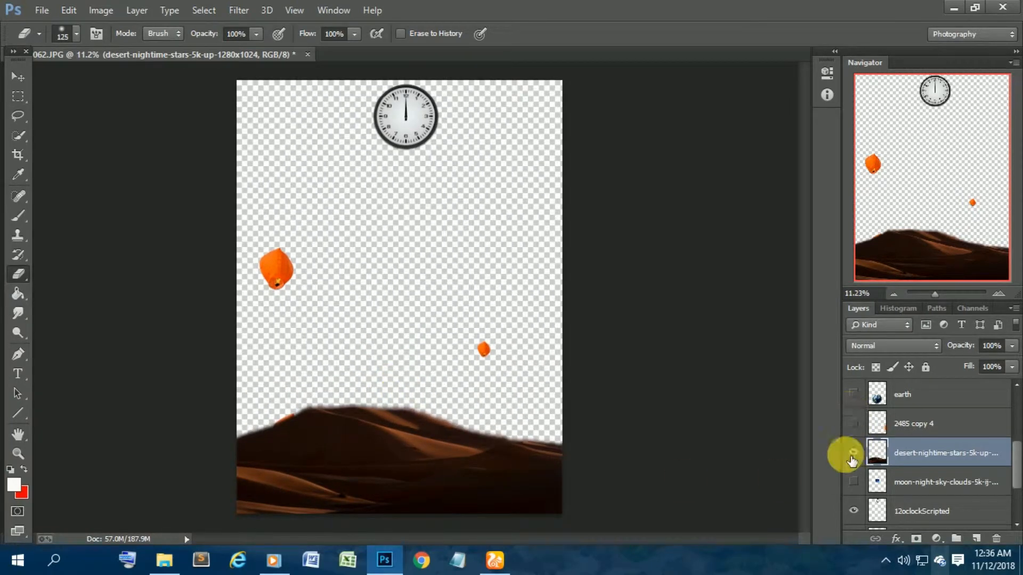
# Show the moon-night-sky-clouds layer, enlarge it to fill the canvas and shift it until the right edge cuts the moon.
pyautogui.click(853, 482)
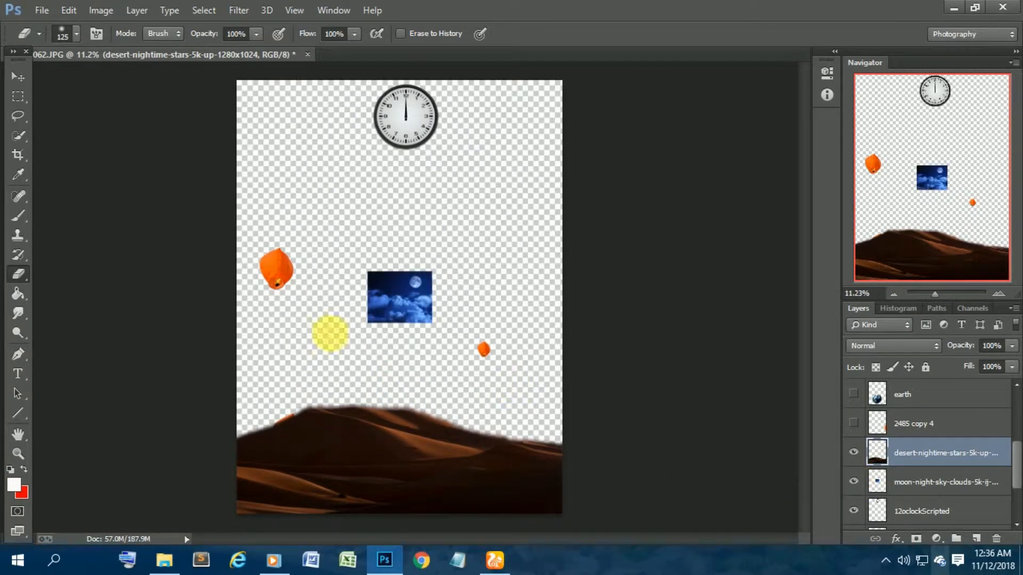
pyautogui.hotkey('ctrl', 't')
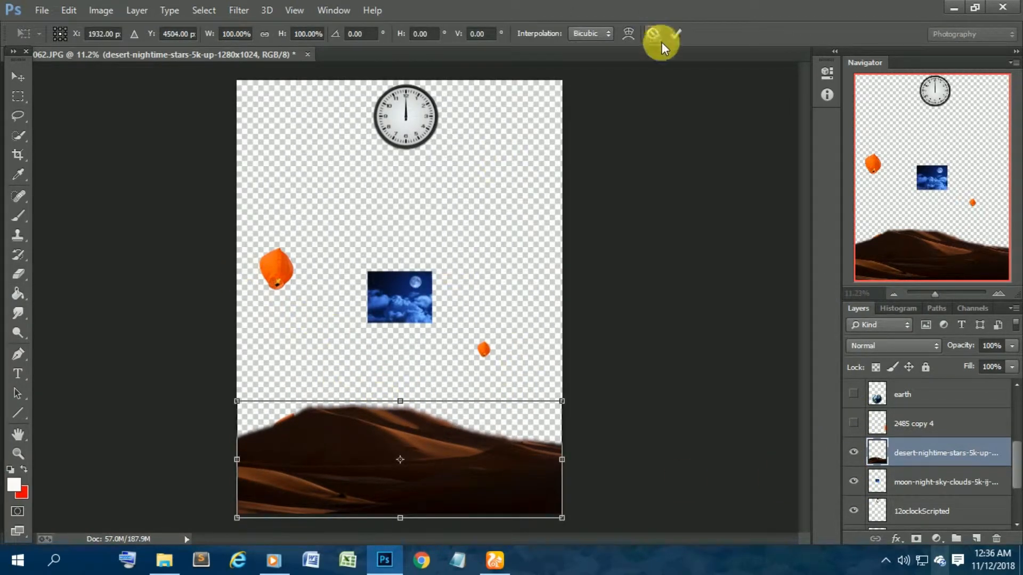
pyautogui.click(676, 33)
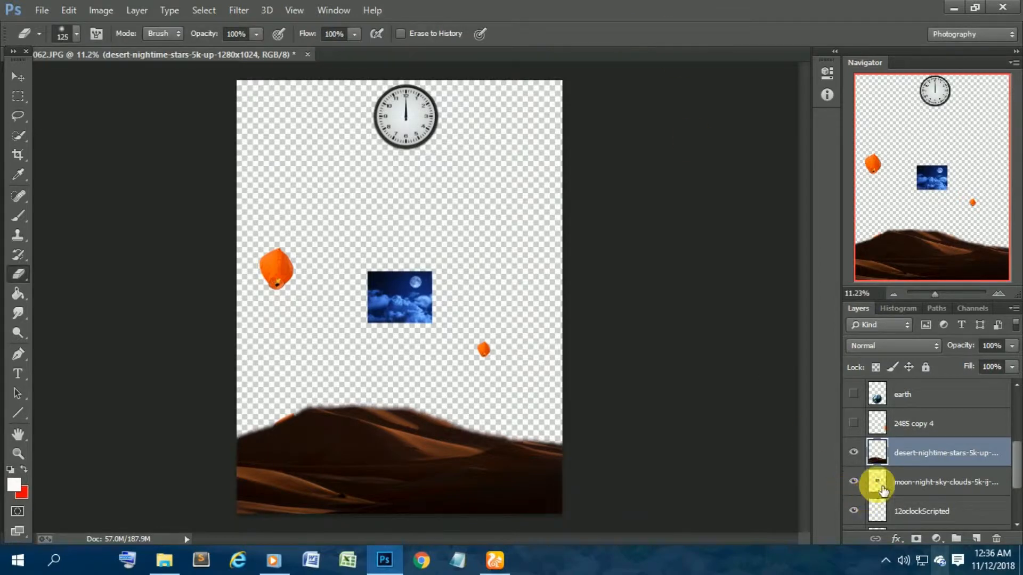
pyautogui.click(920, 481)
pyautogui.hotkey('ctrl', 't')
pyautogui.moveTo(367, 272); pyautogui.dragTo(142, 85)
pyautogui.moveTo(384, 215); pyautogui.dragTo(480, 203)
pyautogui.moveTo(528, 311); pyautogui.dragTo(696, 489)
pyautogui.moveTo(607, 367); pyautogui.dragTo(554, 360)
pyautogui.click(675, 34)
pyautogui.click(18, 77)
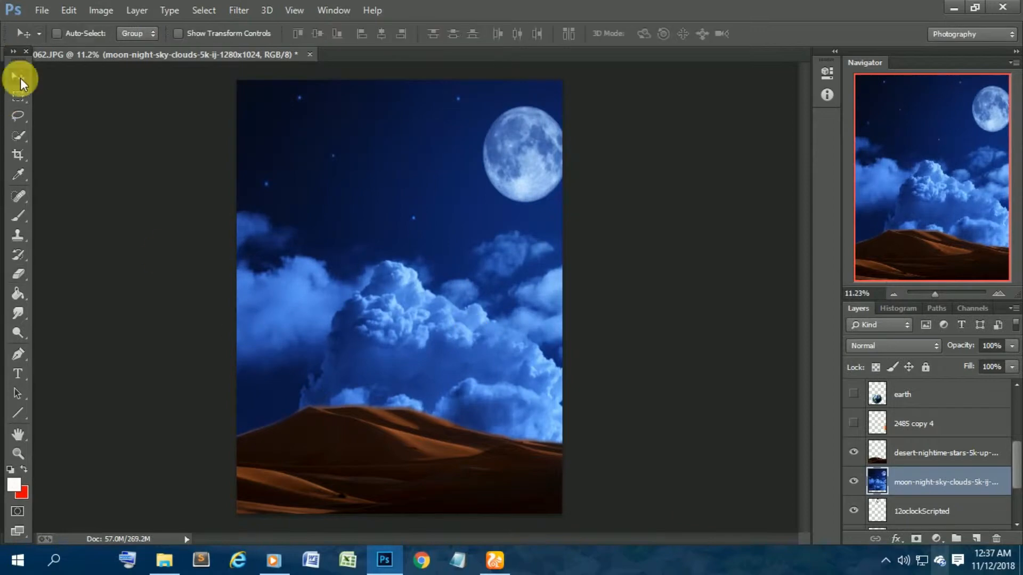
pyautogui.moveTo(551, 294); pyautogui.dragTo(593, 305)
# Show the cloud, held lantern, boy, earth, large lantern and clock layers again.
pyautogui.scroll(5, 856, 507)
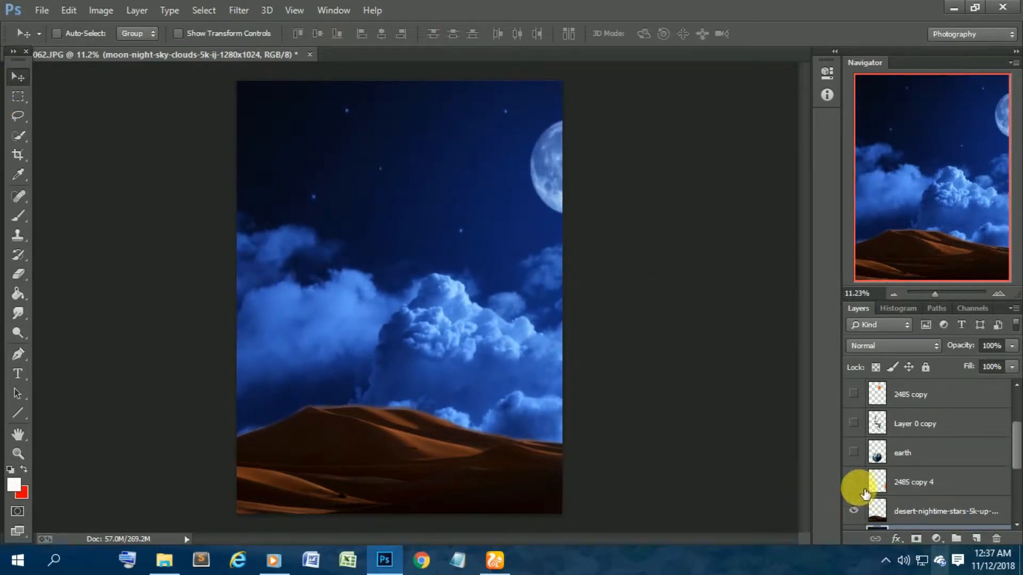
pyautogui.click(853, 424)
pyautogui.click(854, 452)
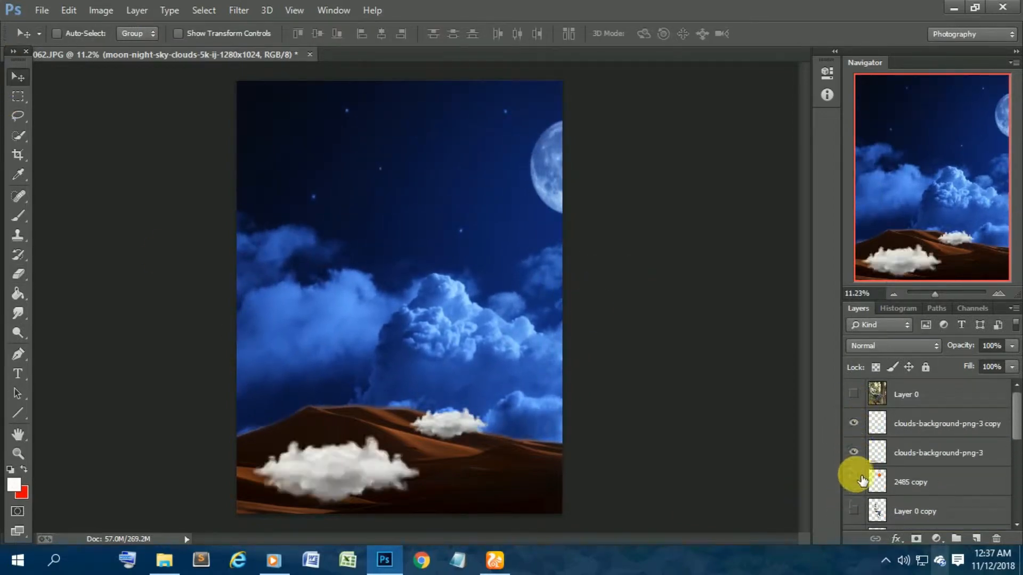
pyautogui.scroll(-1, 858, 482)
pyautogui.click(855, 454)
pyautogui.click(853, 482)
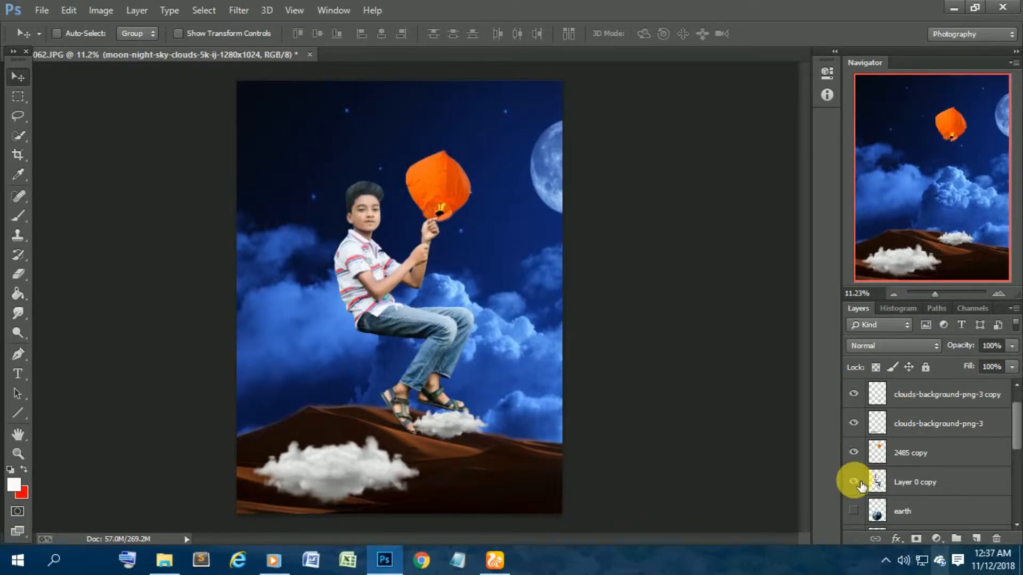
pyautogui.scroll(-3, 858, 483)
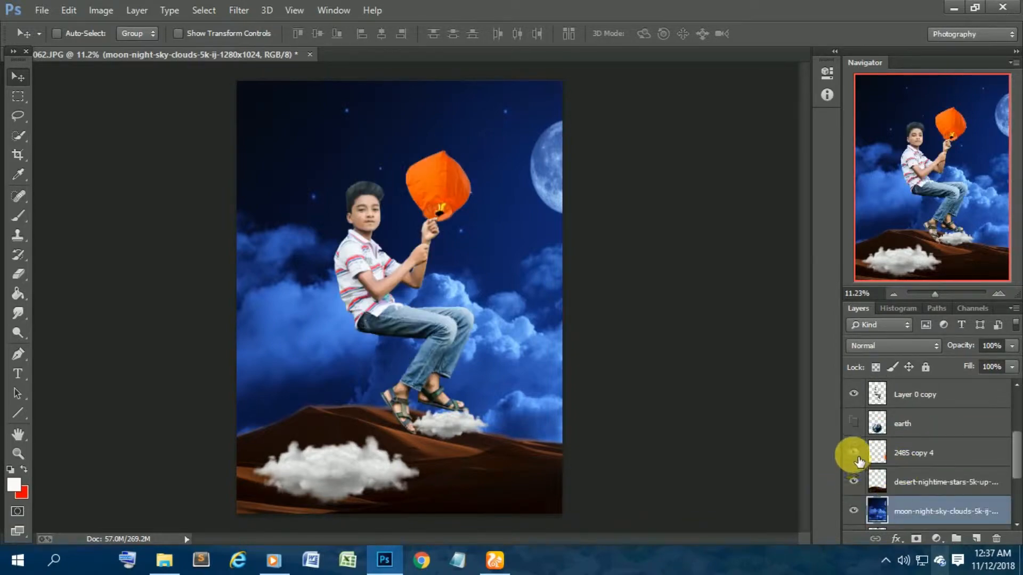
pyautogui.click(853, 453)
pyautogui.click(853, 423)
pyautogui.scroll(-3, 855, 424)
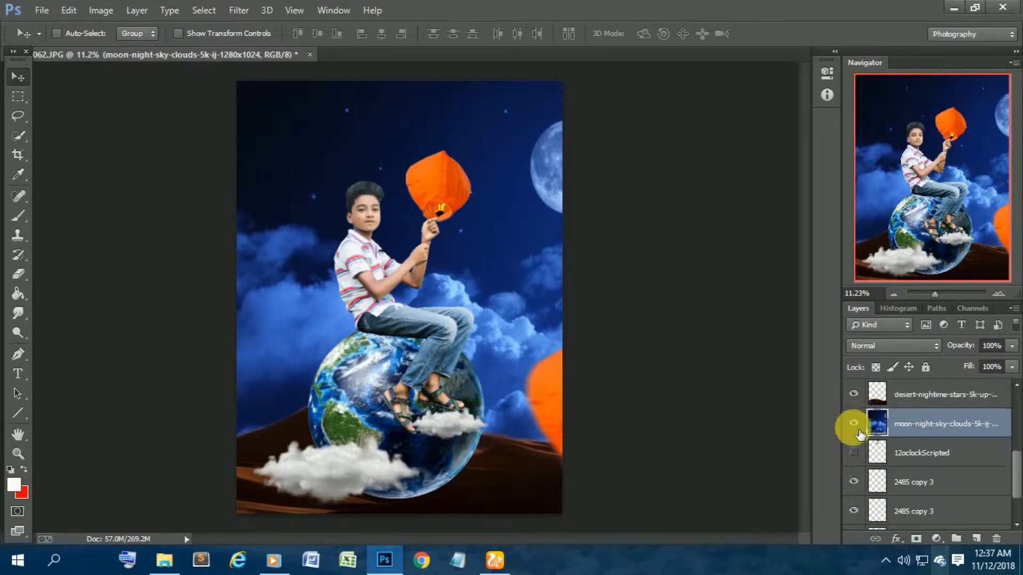
pyautogui.click(854, 453)
pyautogui.scroll(-1, 854, 456)
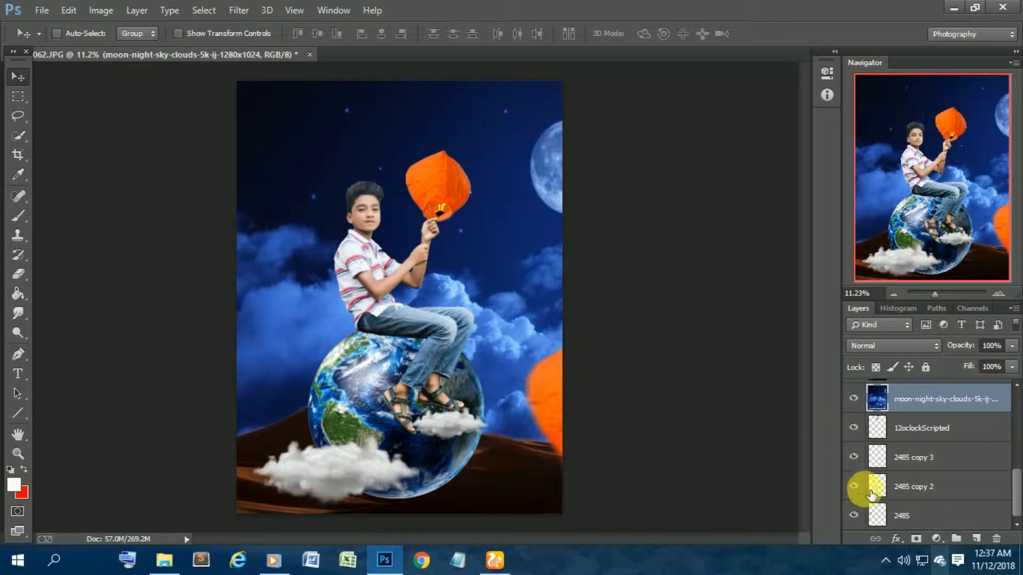
# Reorder the layers so the clock and lanterns 2485 copy 3 and 2485 copy 2 lie above the moon-night-sky-clouds layer.
pyautogui.scroll(1, 874, 480)
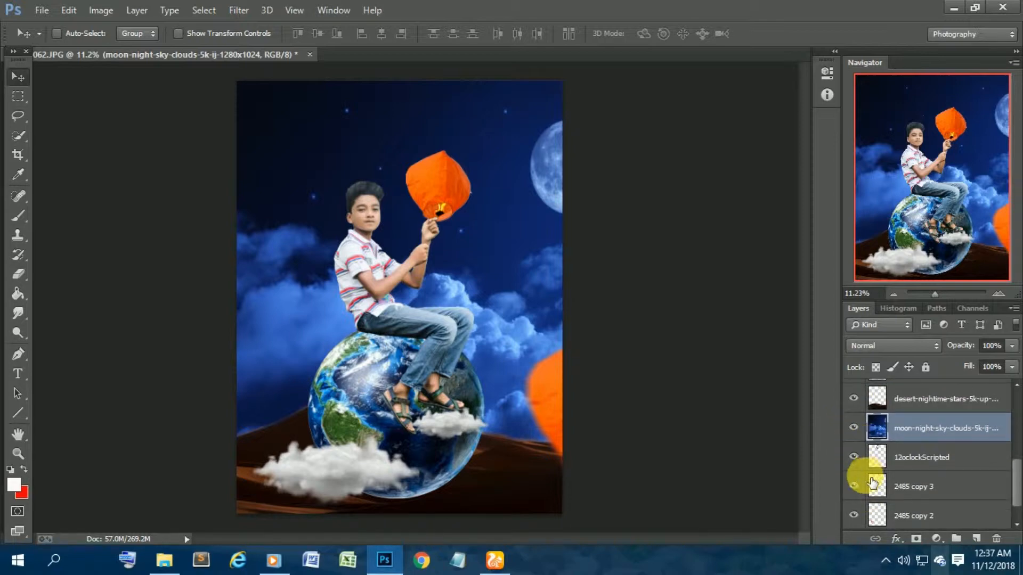
pyautogui.scroll(5, 879, 480)
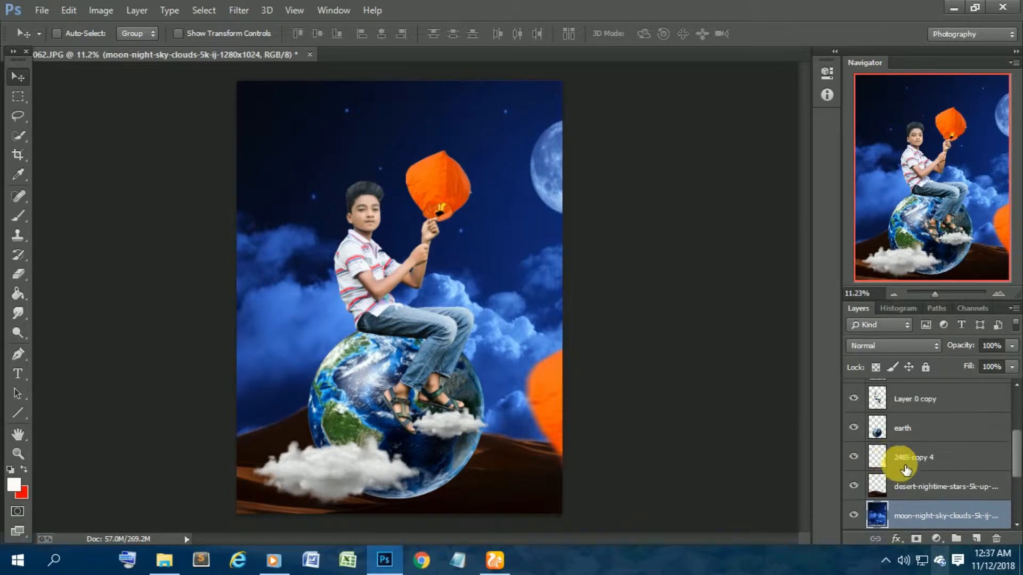
pyautogui.scroll(-5, 917, 480)
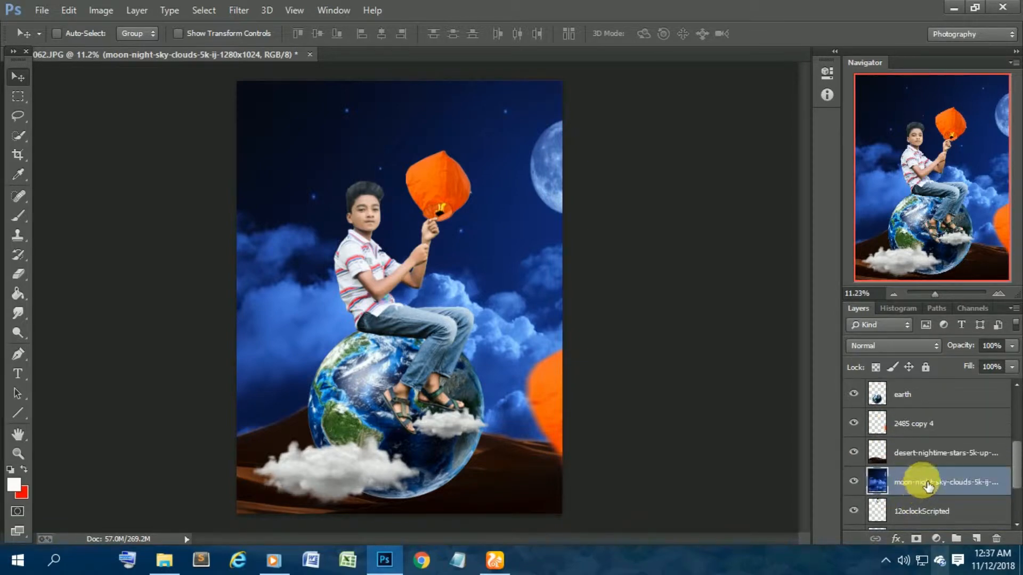
pyautogui.moveTo(927, 481); pyautogui.dragTo(931, 455)
pyautogui.scroll(-1, 935, 496)
pyautogui.scroll(-1, 900, 472)
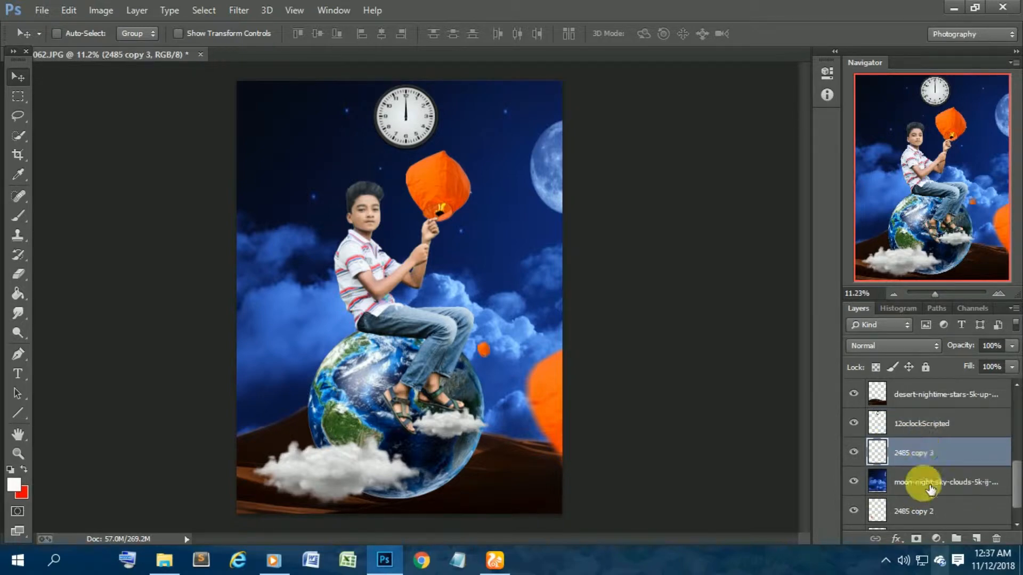
pyautogui.scroll(-1, 943, 488)
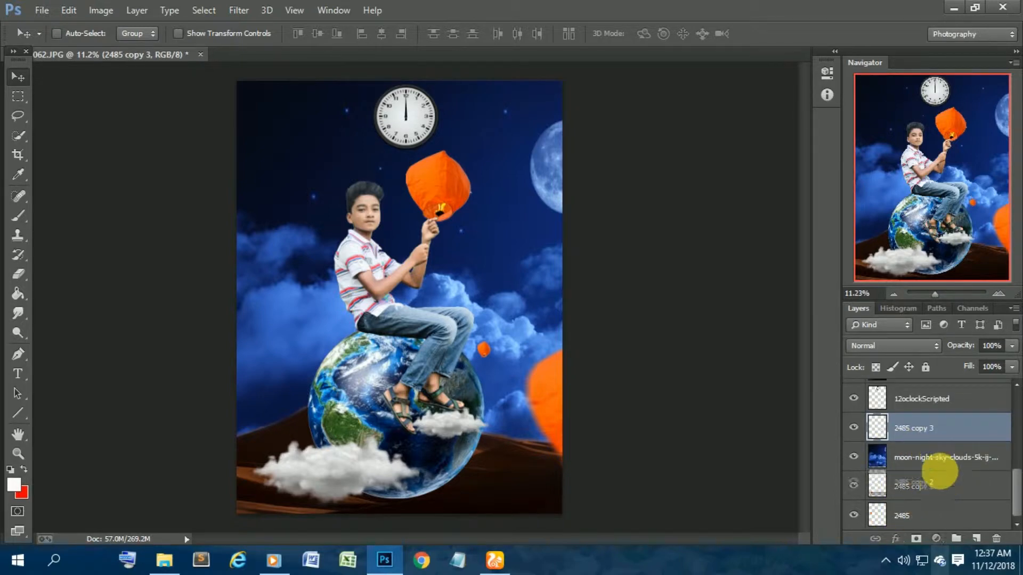
pyautogui.moveTo(954, 455); pyautogui.dragTo(953, 453)
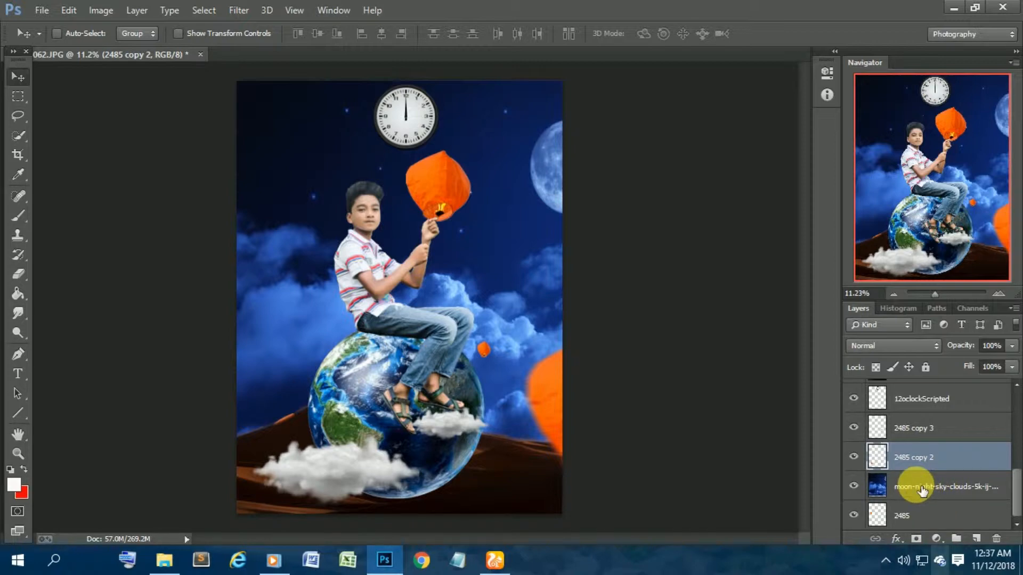
# Move the 2485 copy 2 lantern layer above the desert-nightime-stars layer, directly below 2485 copy 4.
pyautogui.scroll(1, 927, 461)
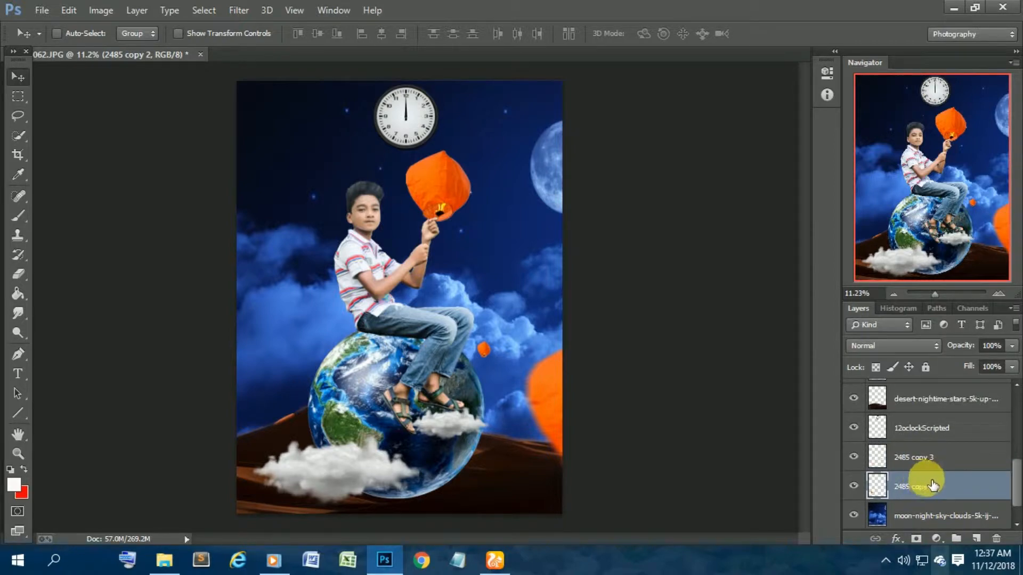
pyautogui.moveTo(932, 485); pyautogui.dragTo(953, 395)
pyautogui.scroll(-1, 912, 505)
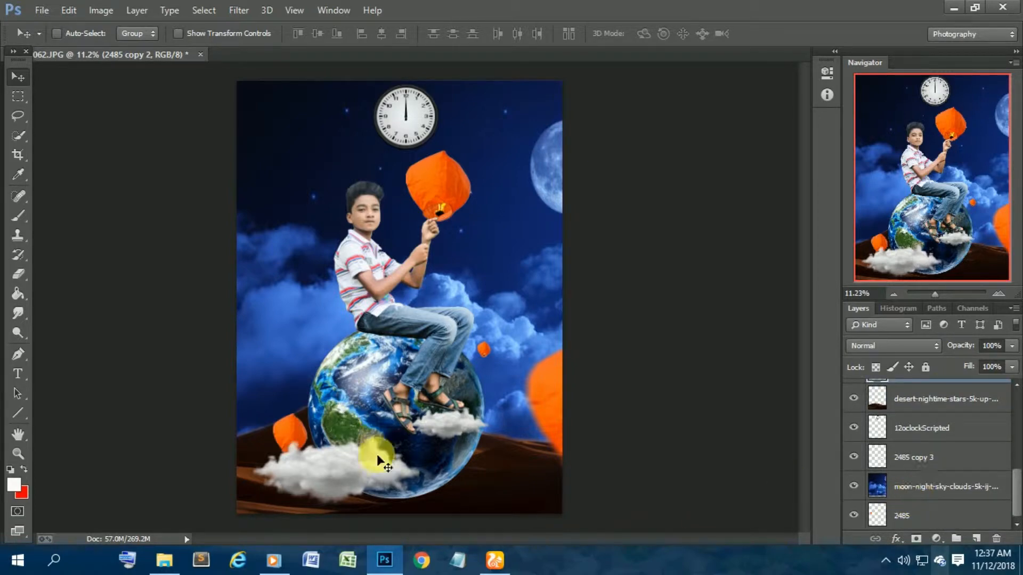
pyautogui.scroll(2, 929, 426)
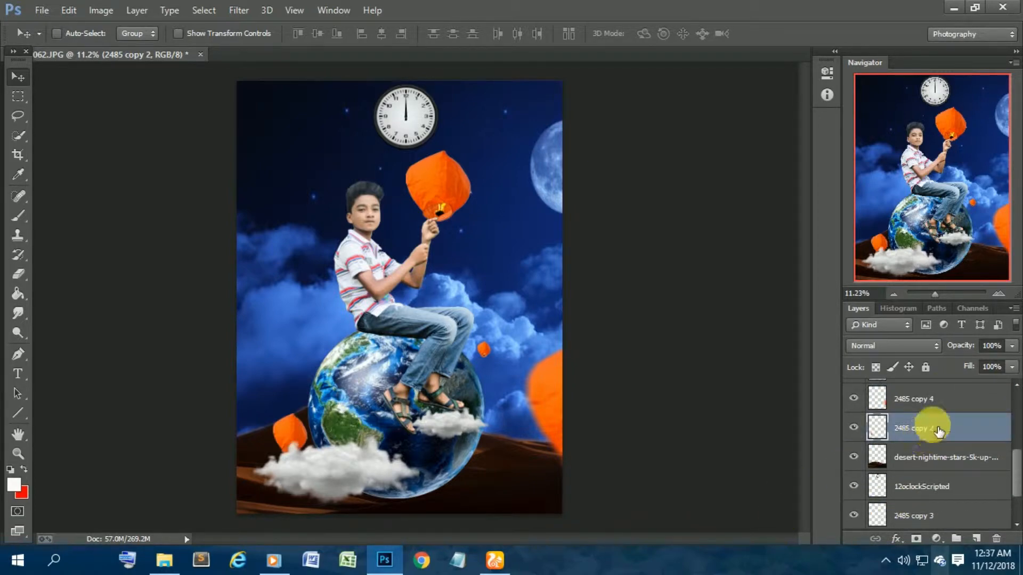
# Shrink the 2485 copy 2 lantern and tuck it partly behind the globe's left edge, above the dune.
pyautogui.click(930, 400)
pyautogui.click(938, 434)
pyautogui.hotkey('ctrl', 't')
pyautogui.moveTo(273, 413); pyautogui.dragTo(260, 399)
pyautogui.moveTo(286, 413); pyautogui.dragTo(304, 407)
pyautogui.click(676, 33)
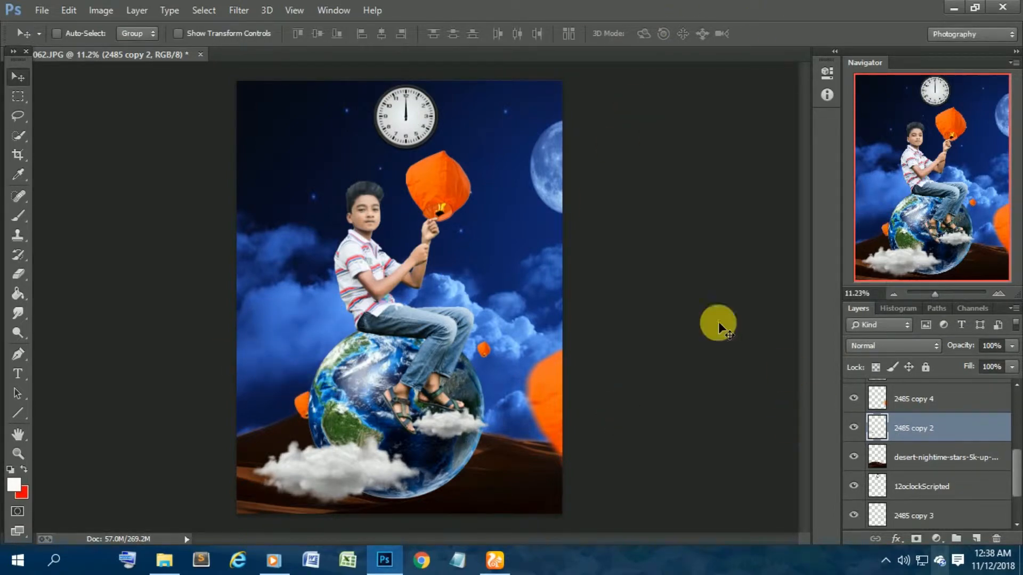
# Duplicate the large 2485 copy 4 lantern and place the duplicate partly outside the canvas's left edge, beside the boy's head.
pyautogui.click(961, 397)
pyautogui.hotkey('ctrl', 't')
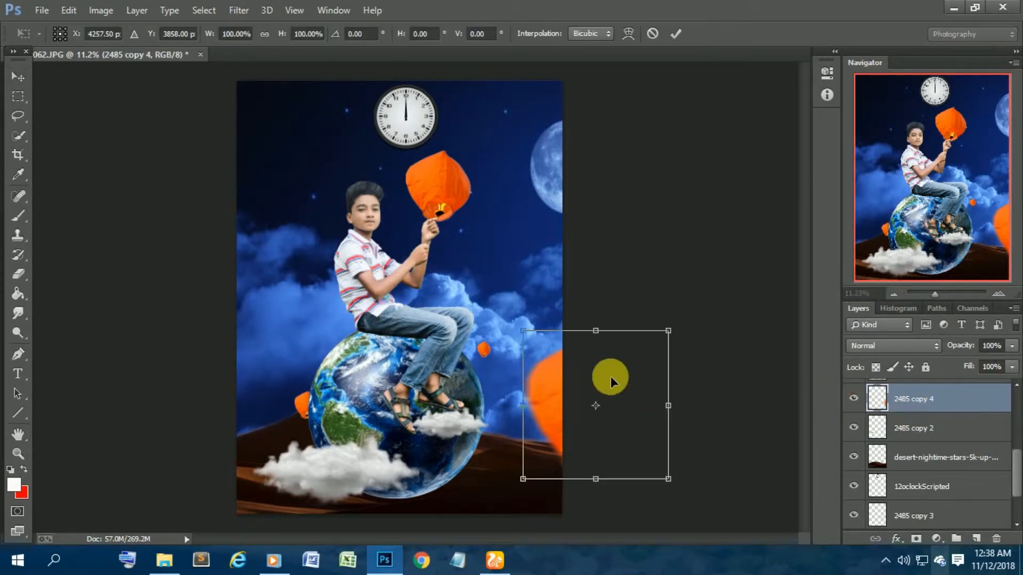
pyautogui.click(675, 33)
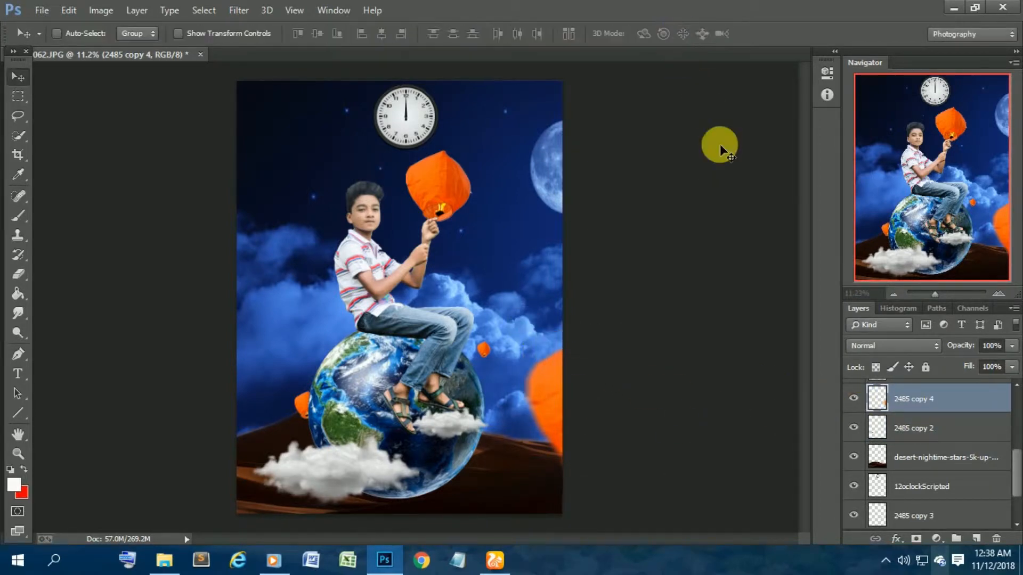
pyautogui.hotkey('ctrl', 'j')
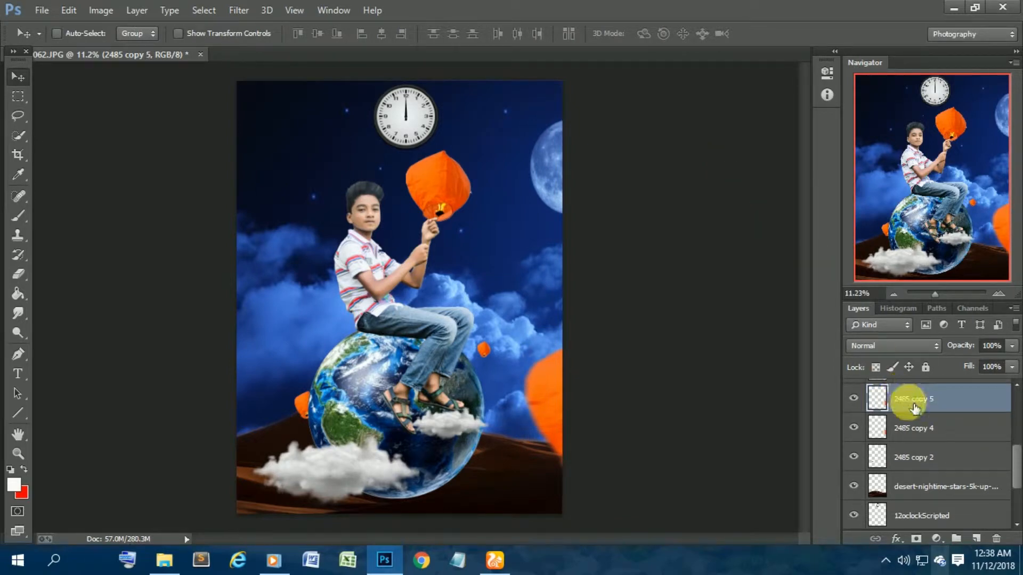
pyautogui.moveTo(534, 398); pyautogui.dragTo(139, 207)
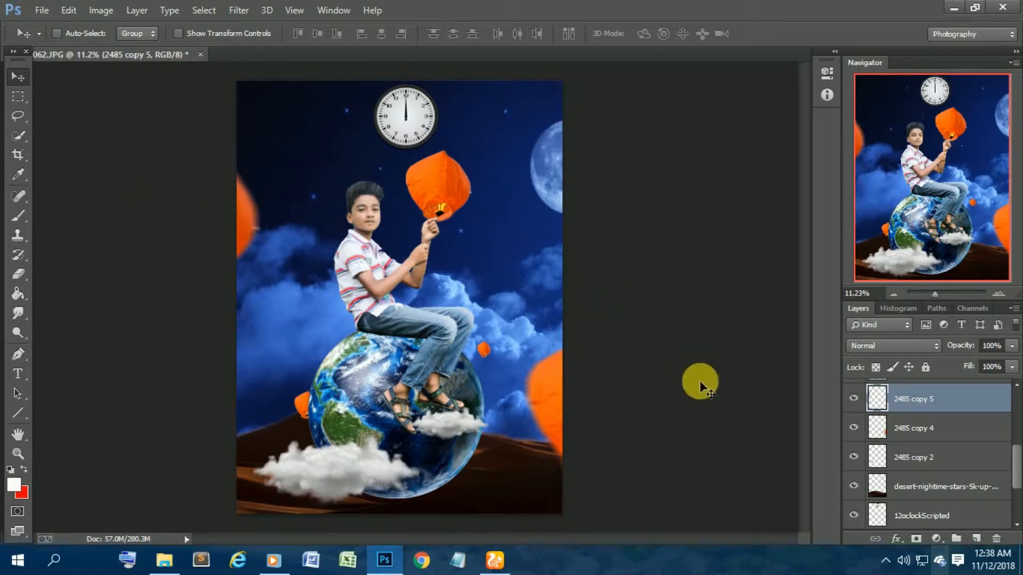
# Duplicate the left-edge lantern, shrink the duplicate to a small lantern and place it in the sky just behind the boy's back.
pyautogui.hotkey('ctrl', 'j')
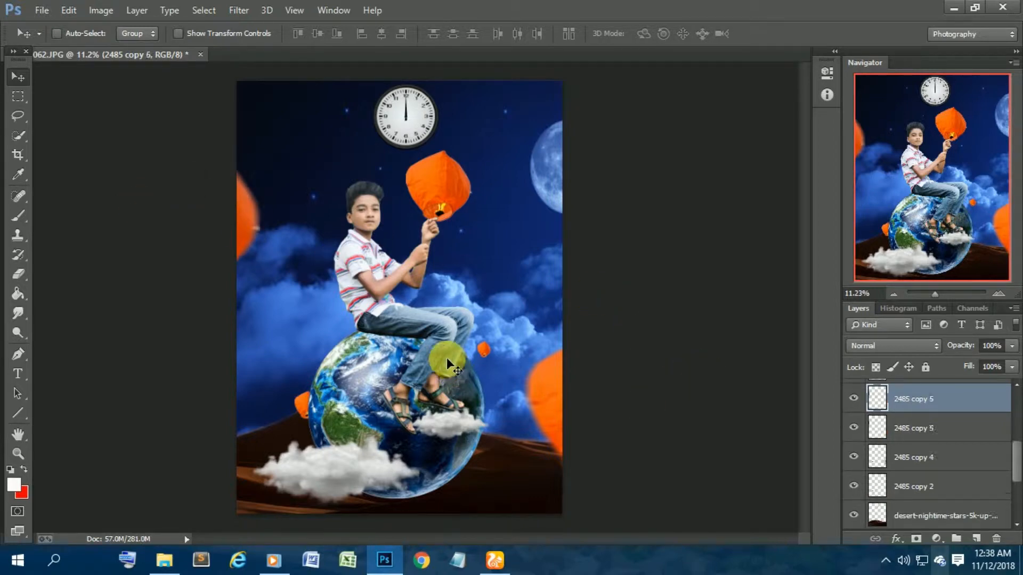
pyautogui.moveTo(269, 267); pyautogui.dragTo(363, 315)
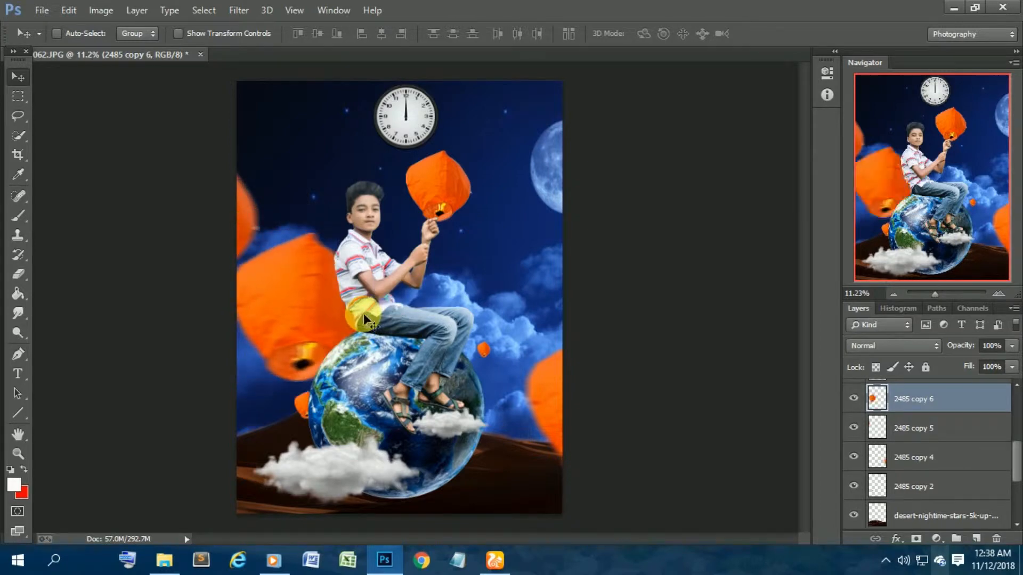
pyautogui.hotkey('ctrl', 't')
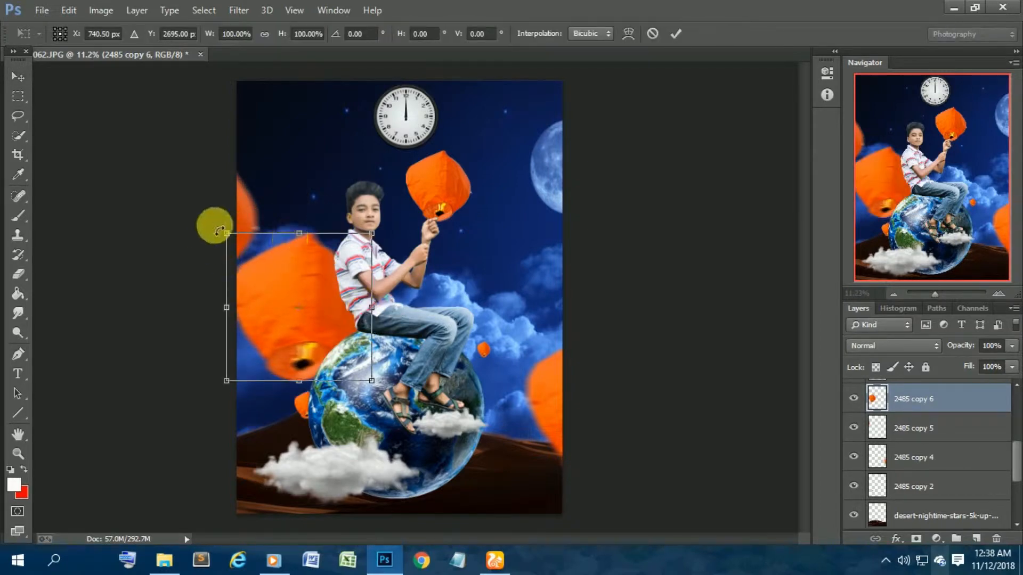
pyautogui.moveTo(226, 232); pyautogui.dragTo(319, 320)
pyautogui.moveTo(346, 349); pyautogui.dragTo(325, 232)
pyautogui.click(675, 34)
pyautogui.hotkey('ctrl', 't')
pyautogui.moveTo(336, 238); pyautogui.dragTo(342, 243)
pyautogui.press('Return')
# Open the boy's Layer 0 copy in the Camera Raw filter and set temperature to -10 and contrast to +40.
pyautogui.scroll(-1, 964, 405)
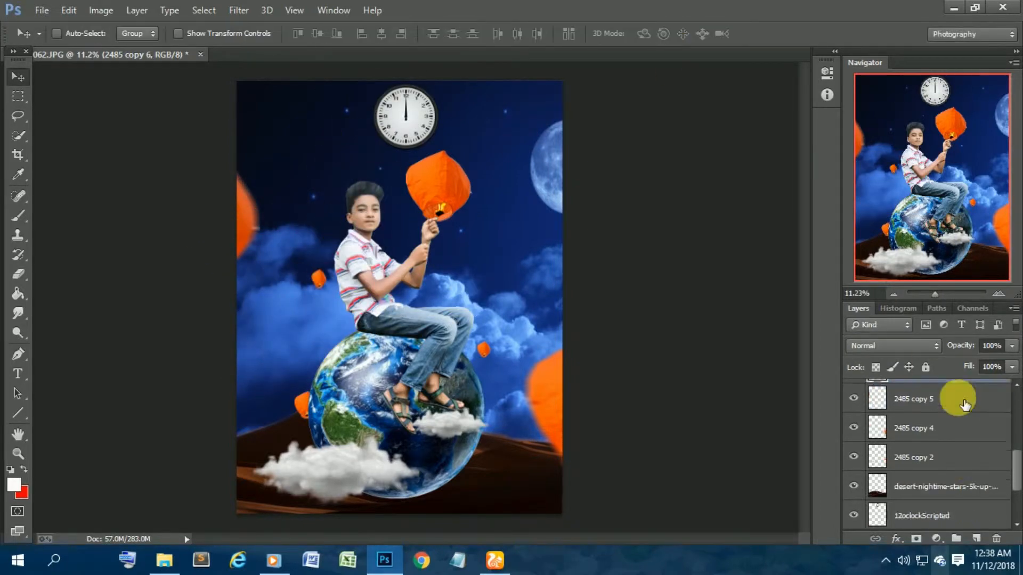
pyautogui.scroll(6, 957, 442)
pyautogui.click(945, 509)
pyautogui.click(240, 11)
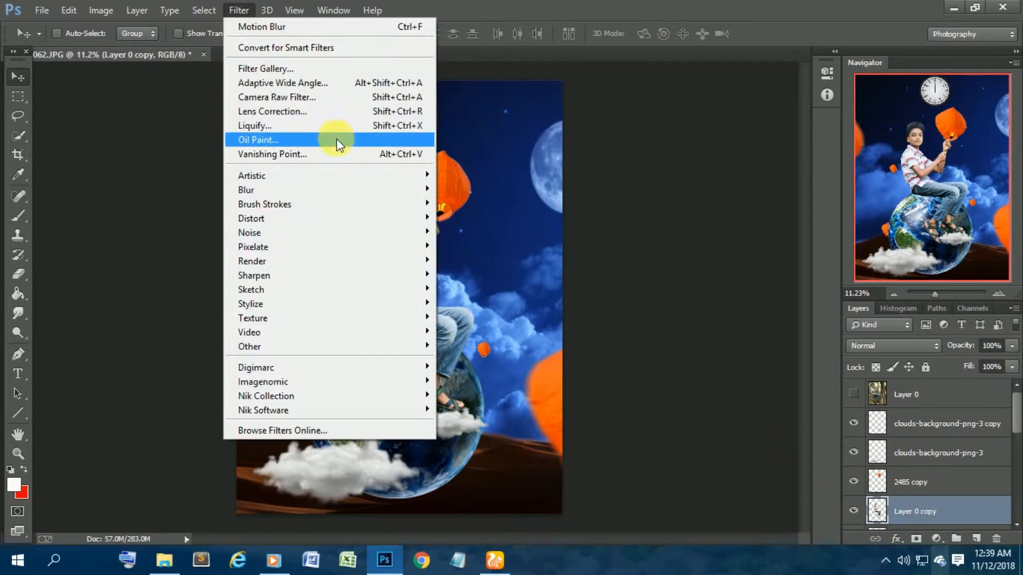
pyautogui.click(341, 99)
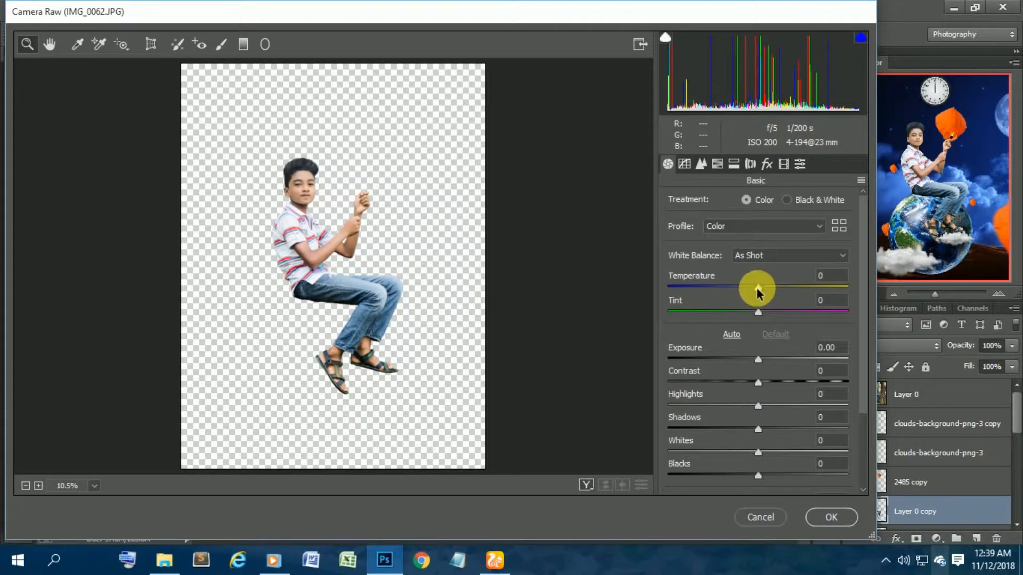
pyautogui.moveTo(758, 288); pyautogui.dragTo(747, 288)
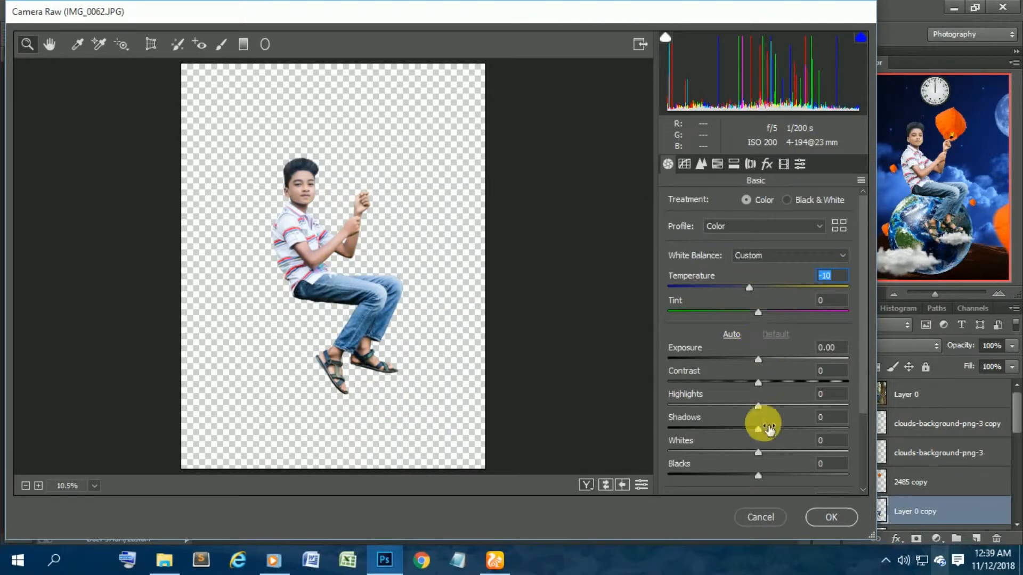
pyautogui.scroll(-2, 765, 421)
pyautogui.moveTo(760, 347); pyautogui.dragTo(796, 349)
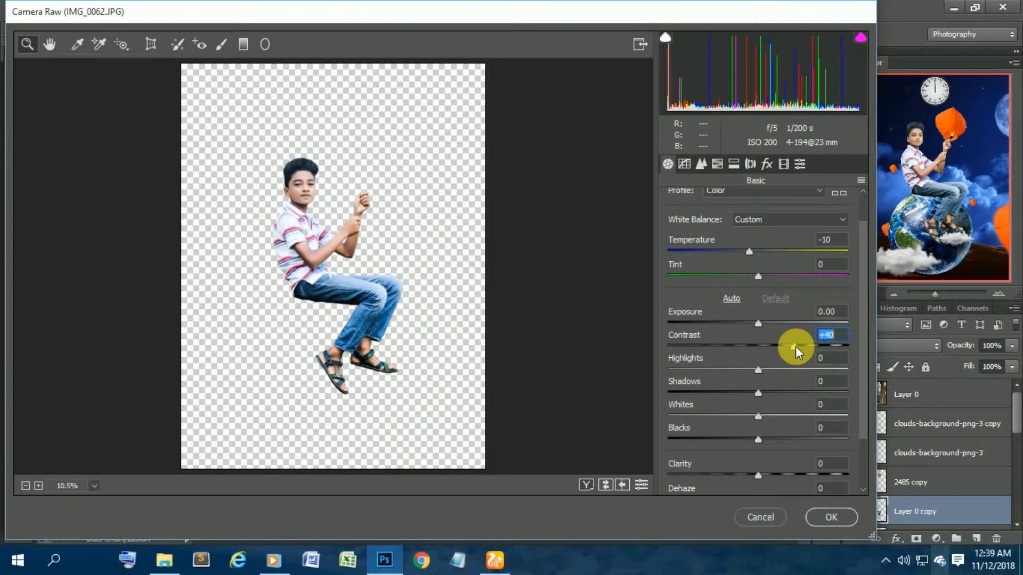
# Lower the luminance of the oranges to -12 in the HSL adjustments.
pyautogui.click(718, 164)
pyautogui.click(774, 199)
pyautogui.moveTo(763, 275)
pyautogui.mouseDown()
pyautogui.moveTo(732, 275)
pyautogui.moveTo(754, 276)
pyautogui.mouseUp()
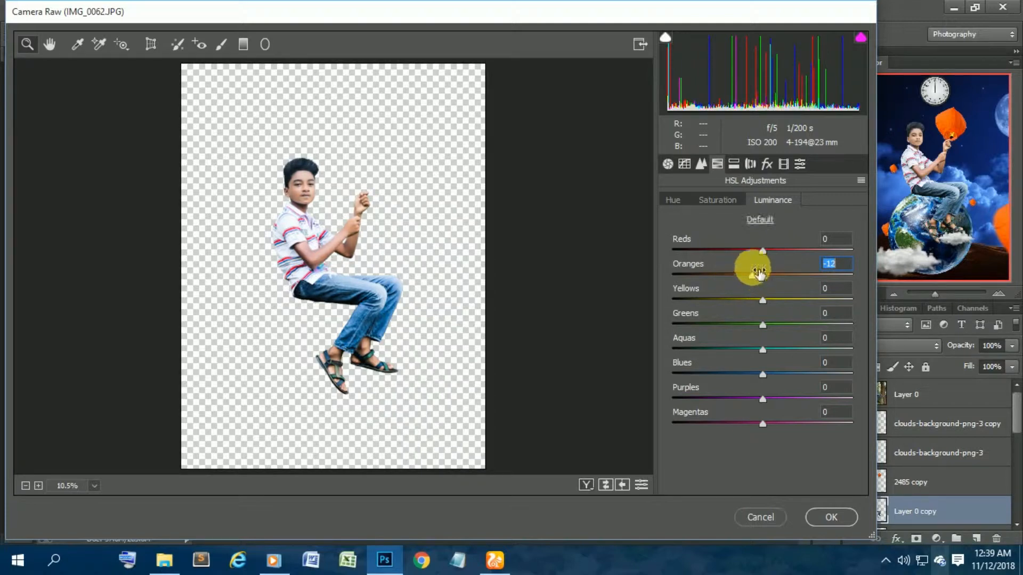
# Set highlights to -33 and clarity to +26 in the basic adjustments and apply the Camera Raw filter.
pyautogui.click(669, 164)
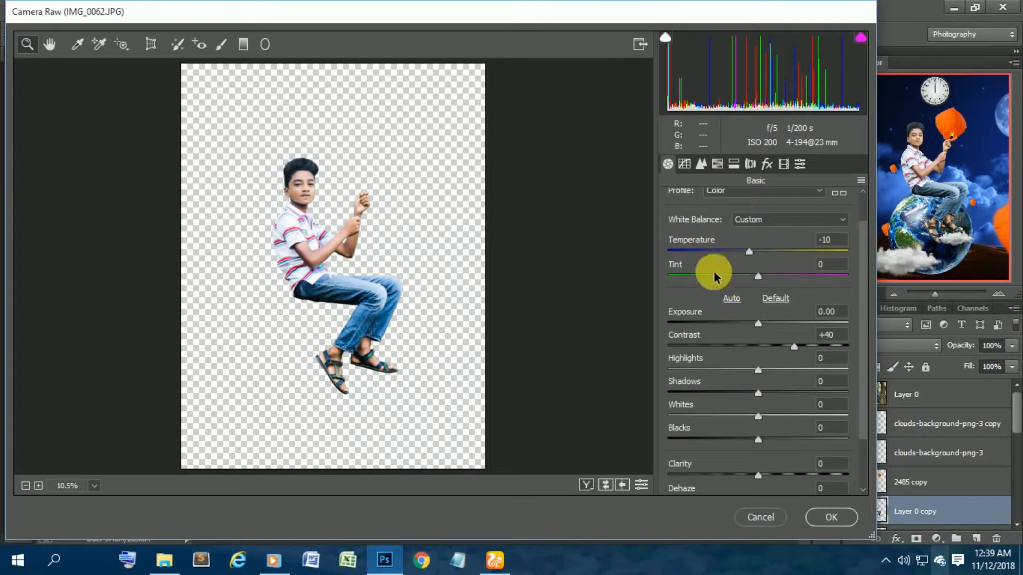
pyautogui.moveTo(758, 370); pyautogui.dragTo(729, 378)
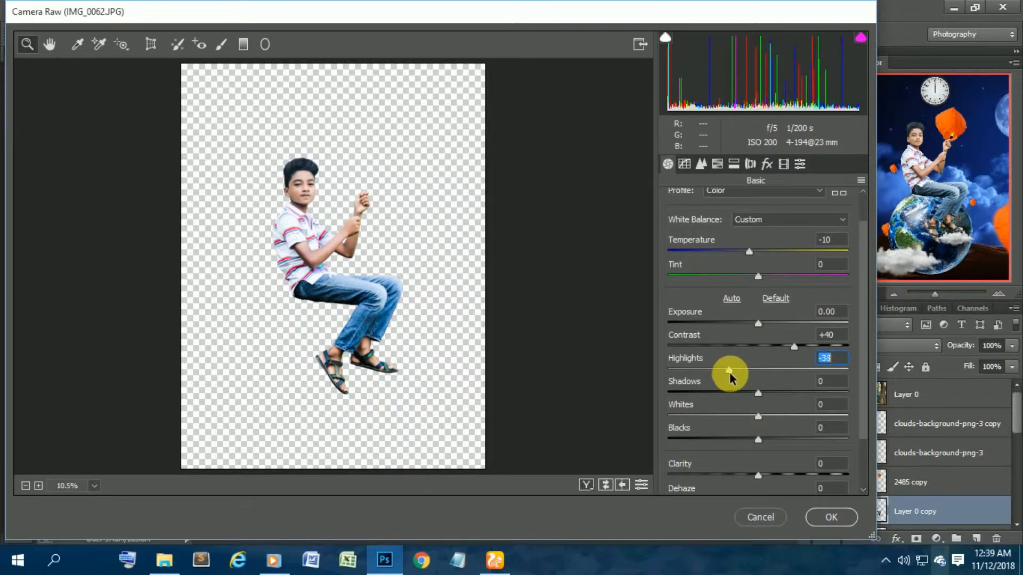
pyautogui.scroll(-3, 792, 399)
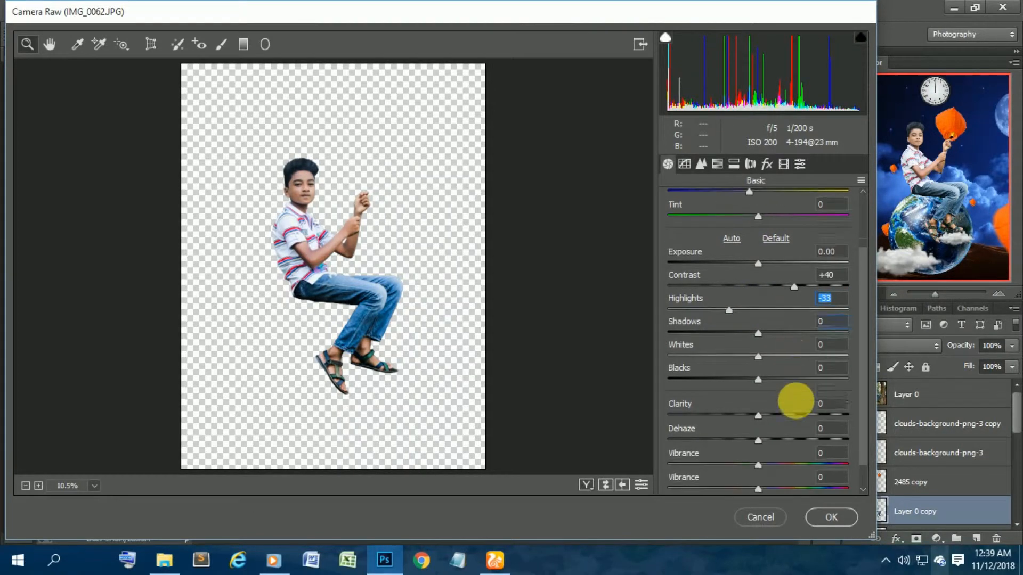
pyautogui.moveTo(758, 416); pyautogui.dragTo(781, 421)
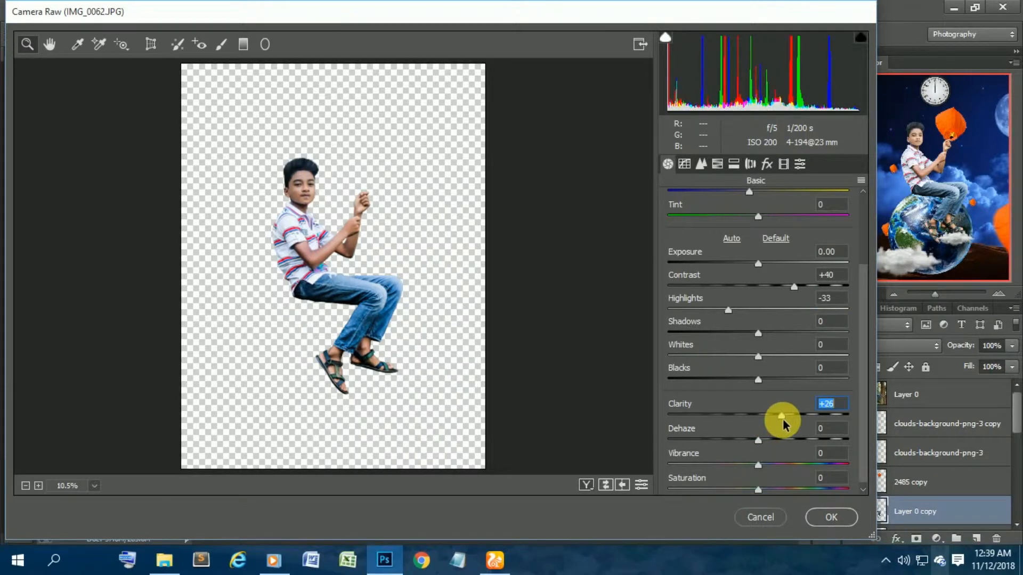
pyautogui.click(824, 512)
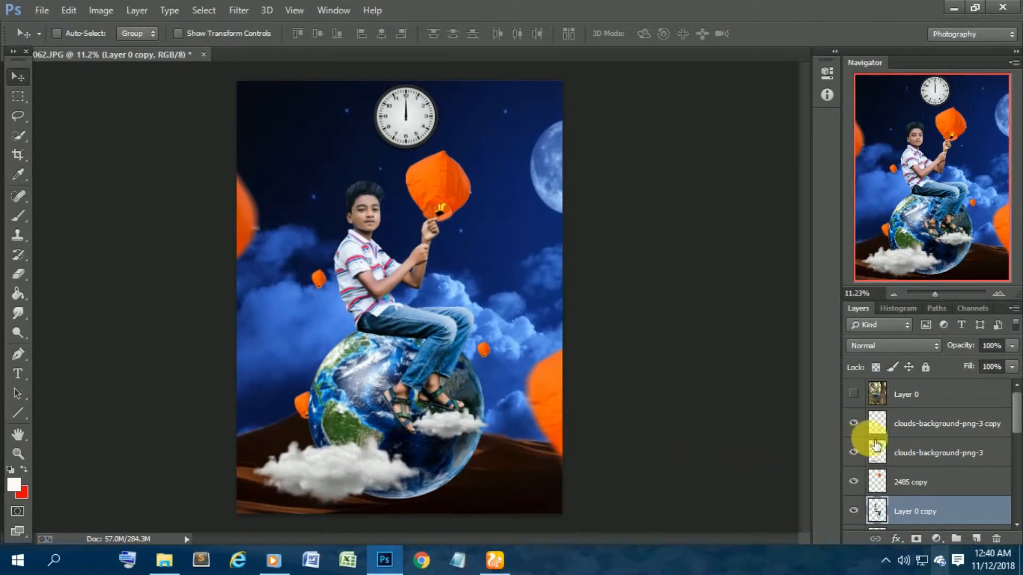
# Examine which lantern the 2485 copy layer holds by hiding and showing it.
pyautogui.scroll(-1, 903, 508)
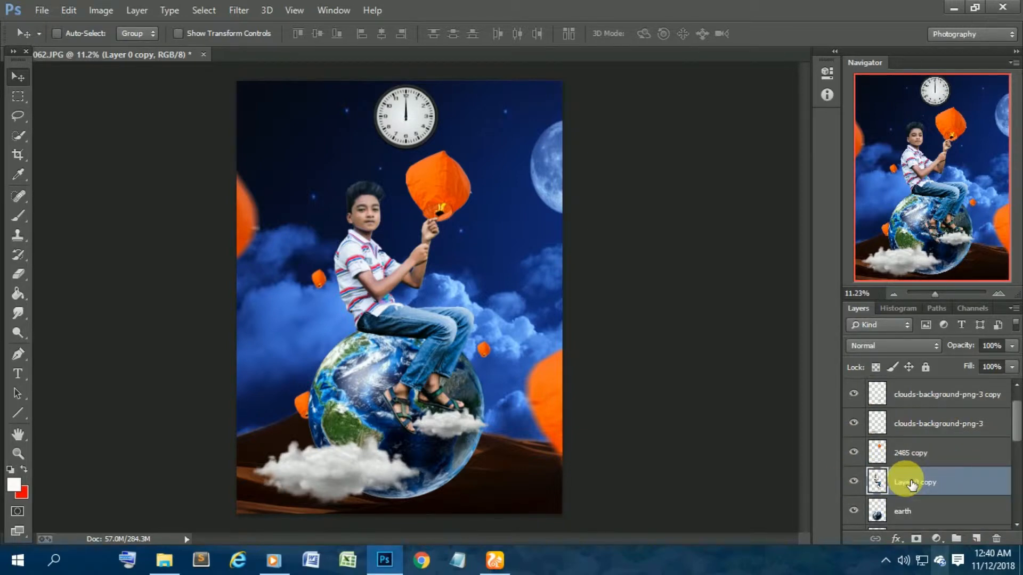
pyautogui.click(941, 449)
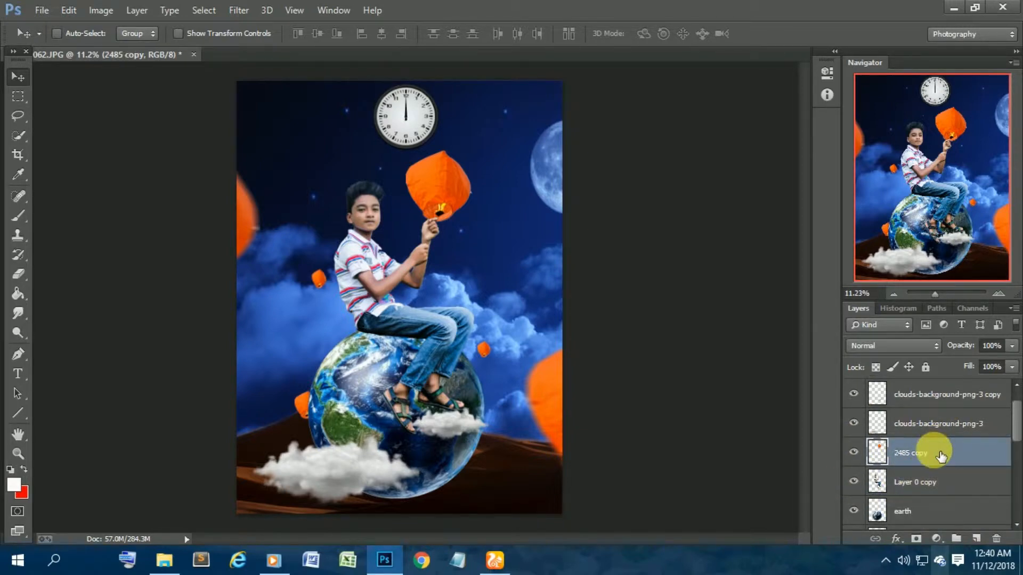
pyautogui.click(854, 452)
pyautogui.click(853, 452)
pyautogui.scroll(1, 930, 453)
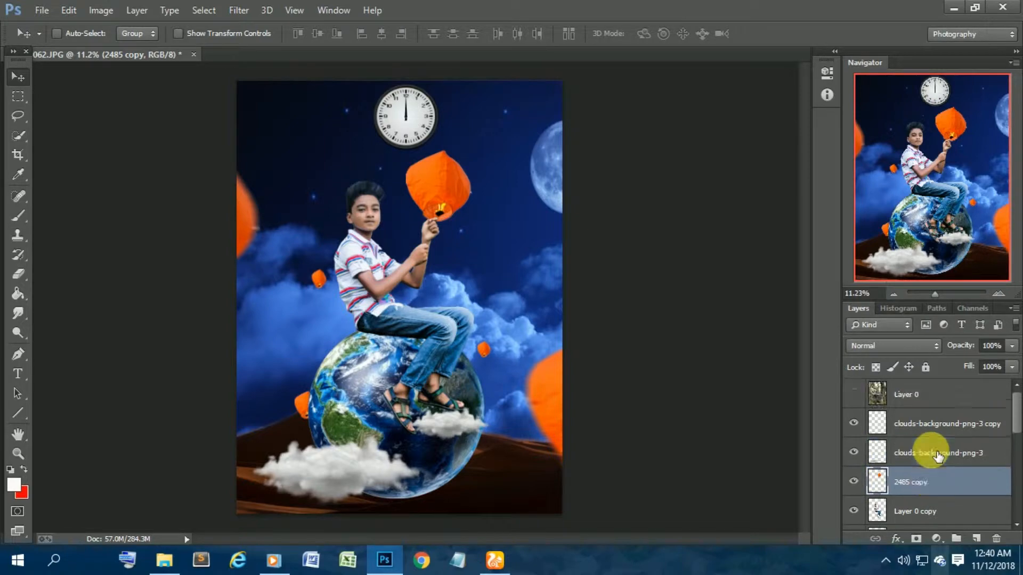
pyautogui.scroll(-4, 929, 469)
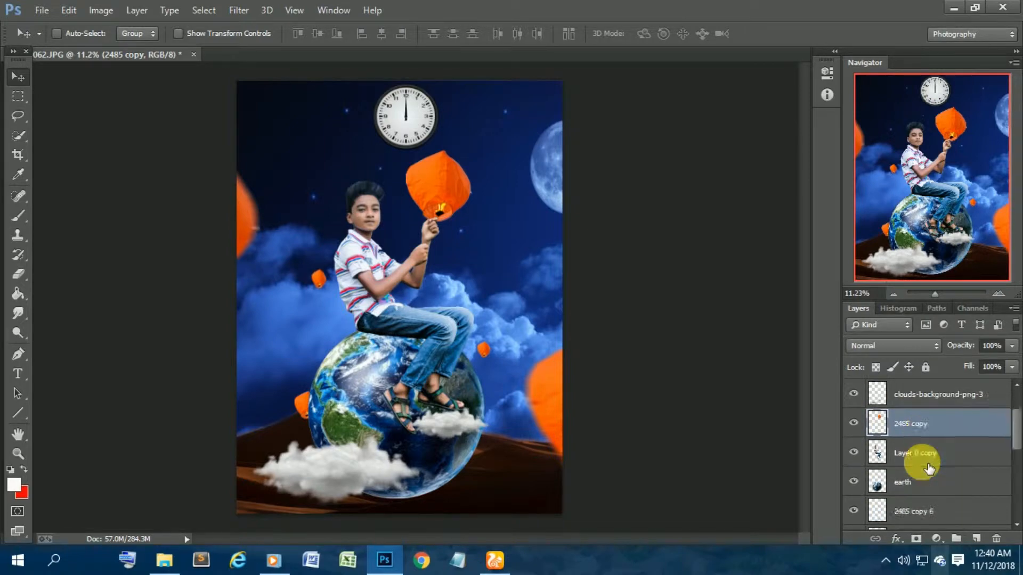
# Merge the lantern layers 2485 copy, 2485 copy 6, 2485 copy 5, 2485 copy 4 and 2485 copy 2 into one layer.
pyautogui.click(914, 483)
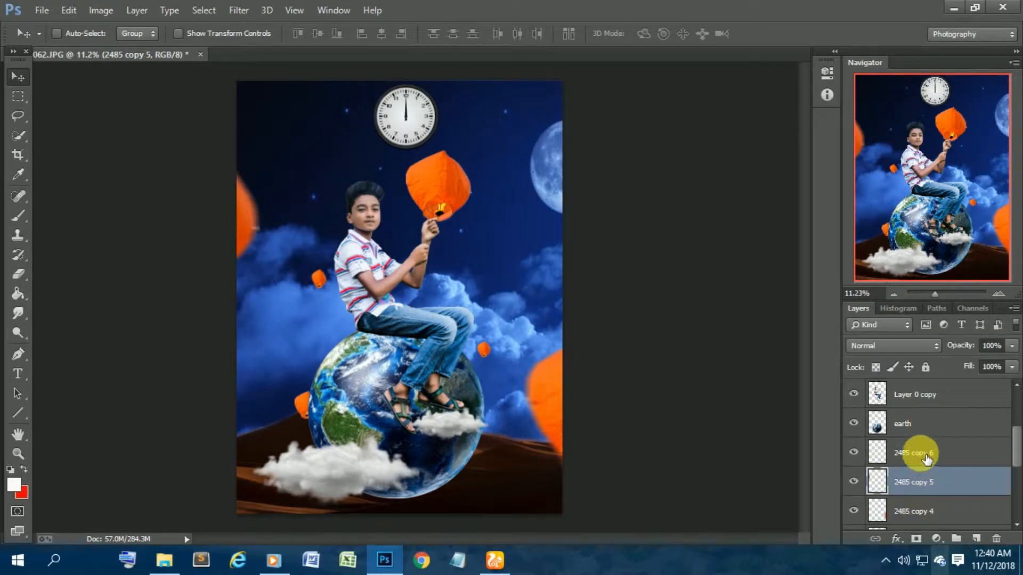
pyautogui.keyDown('ctrl'); pyautogui.click(927, 459); pyautogui.keyUp('ctrl')
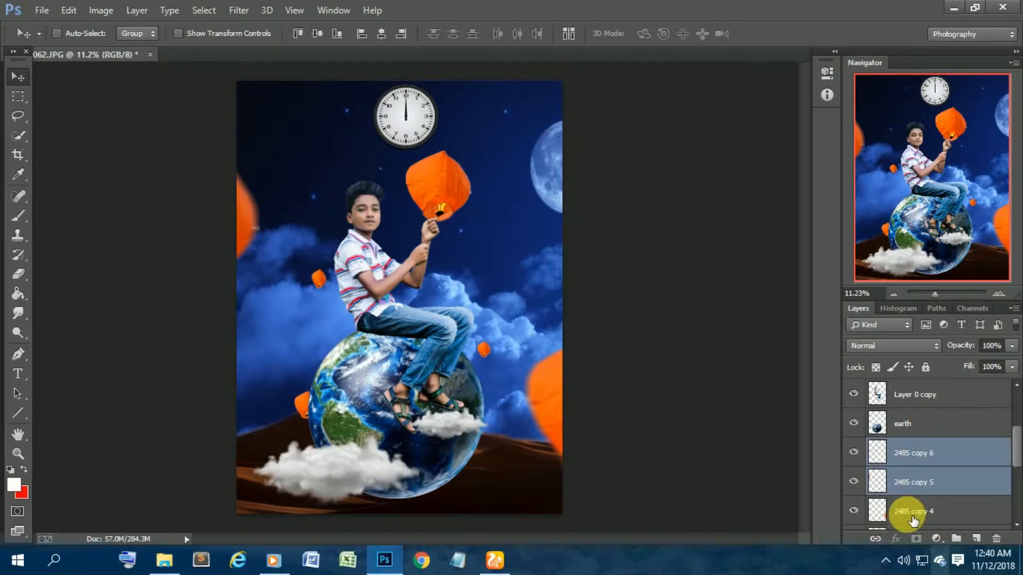
pyautogui.keyDown('ctrl'); pyautogui.click(907, 512); pyautogui.keyUp('ctrl')
pyautogui.scroll(2, 912, 480)
pyautogui.keyDown('ctrl'); pyautogui.click(937, 427); pyautogui.keyUp('ctrl')
pyautogui.scroll(-4, 927, 452)
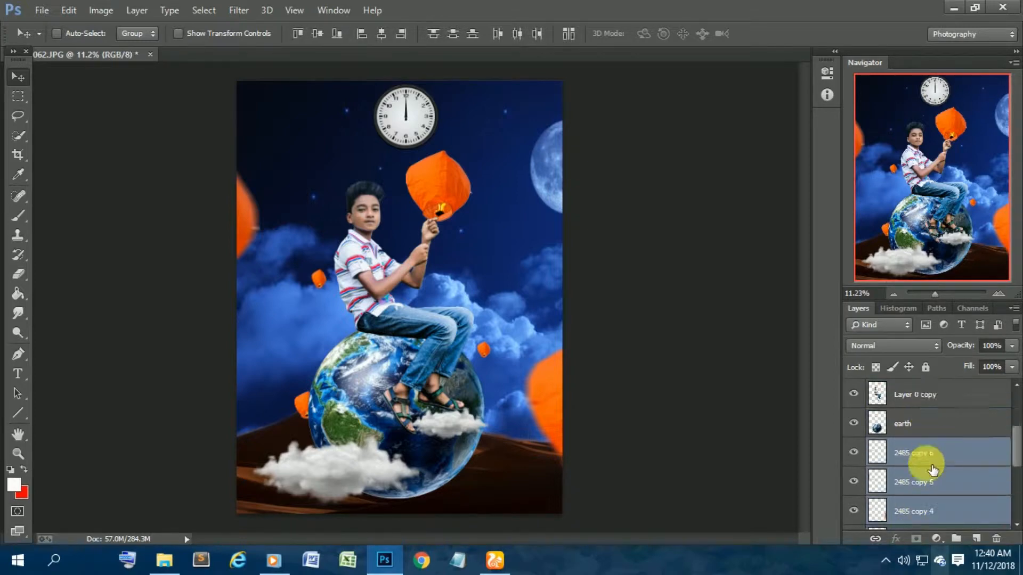
pyautogui.keyDown('ctrl'); pyautogui.click(935, 482); pyautogui.keyUp('ctrl')
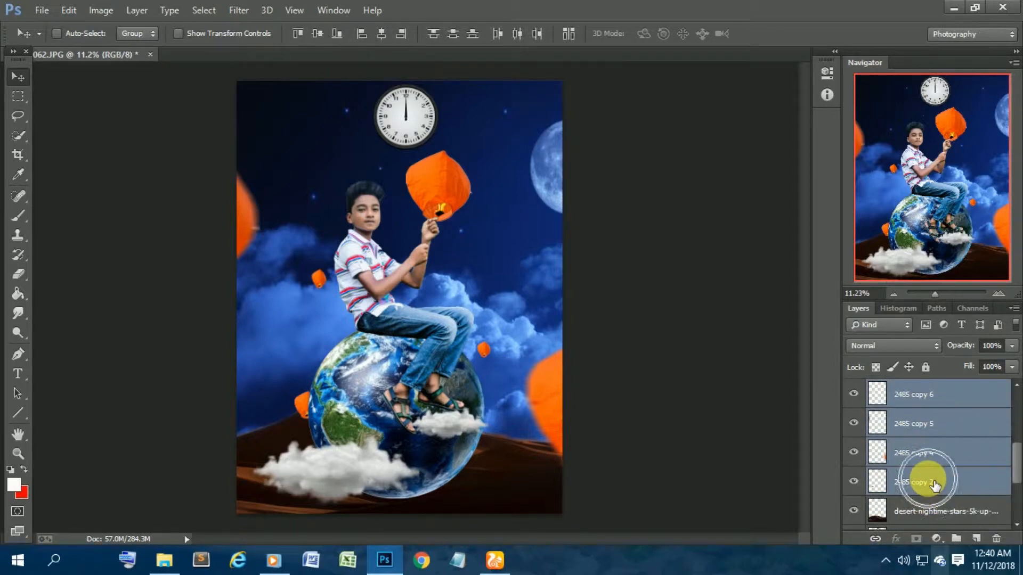
pyautogui.hotkey('ctrl', 'e')
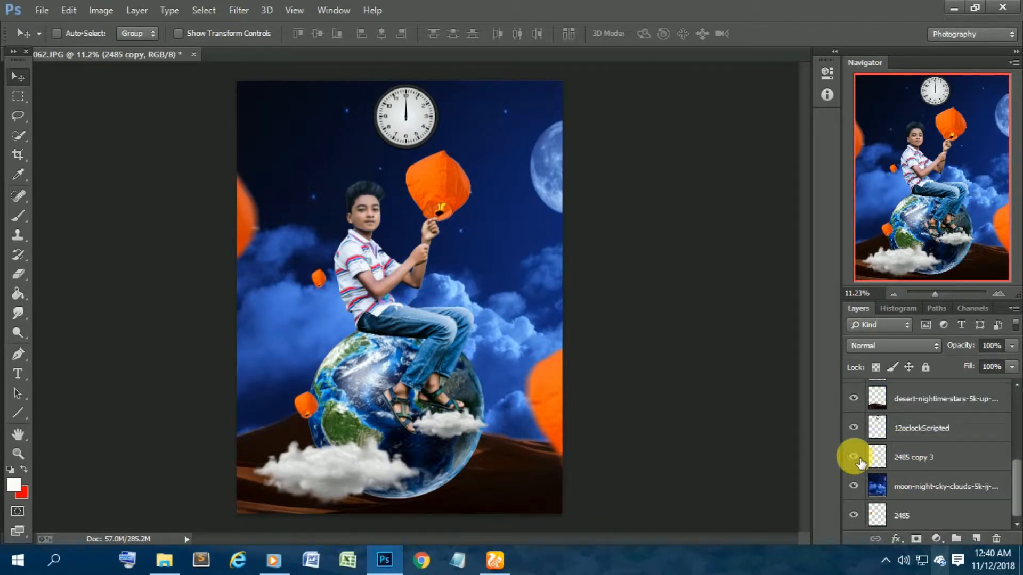
# Move the 2485 layer above the moon-night-sky-clouds layer and place its lantern at the canvas's top edge beside the clock.
pyautogui.click(854, 428)
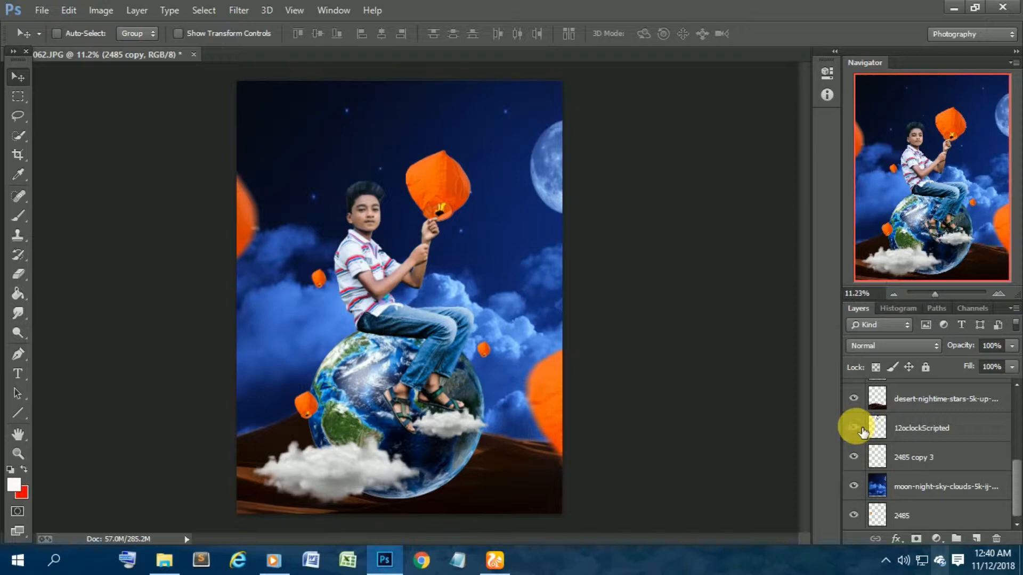
pyautogui.click(858, 428)
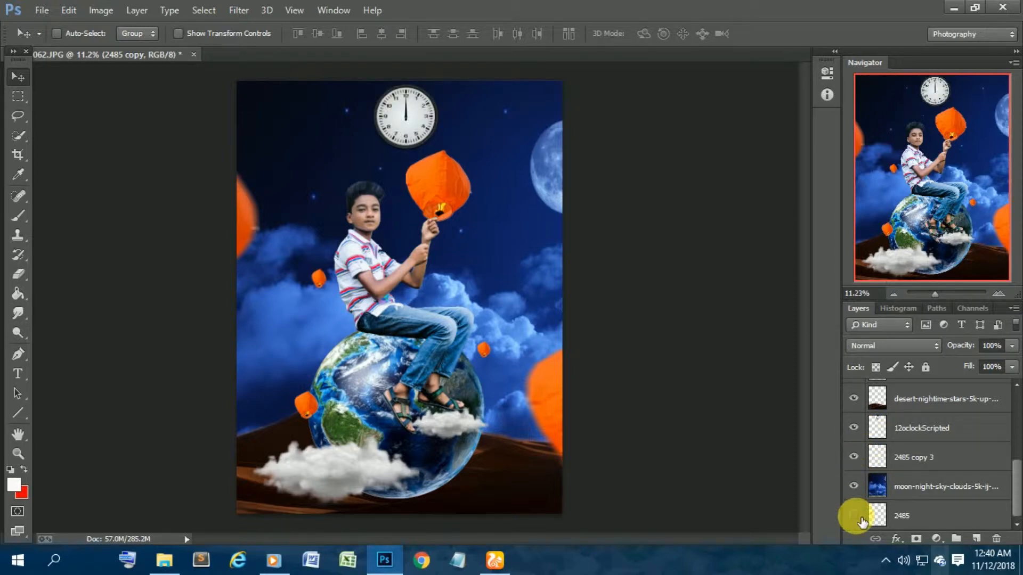
pyautogui.moveTo(862, 521); pyautogui.dragTo(900, 483)
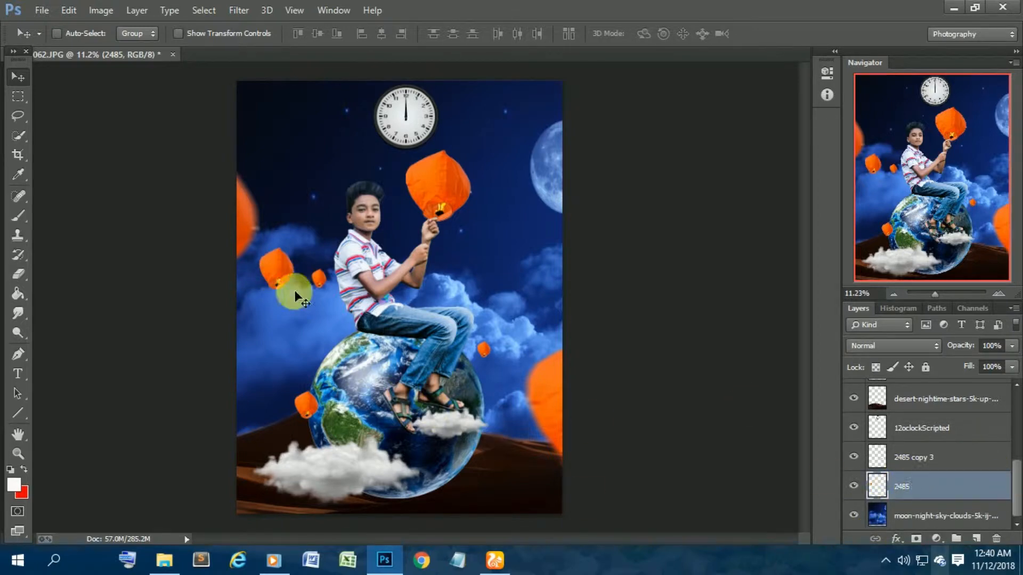
pyautogui.moveTo(337, 285); pyautogui.dragTo(362, 72)
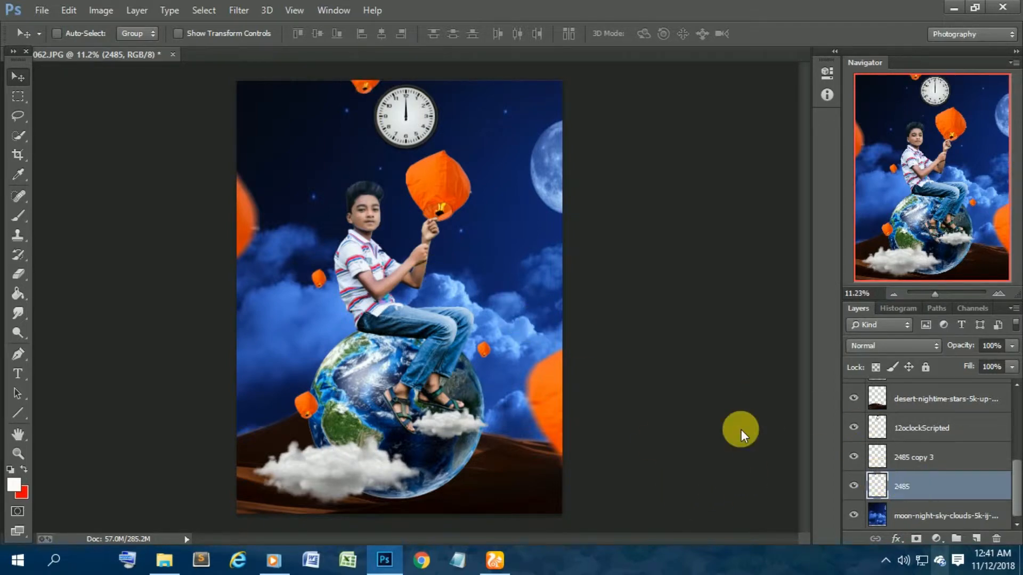
# Delete the 2485 lantern layer.
pyautogui.rightClick(906, 486)
pyautogui.click(770, 83)
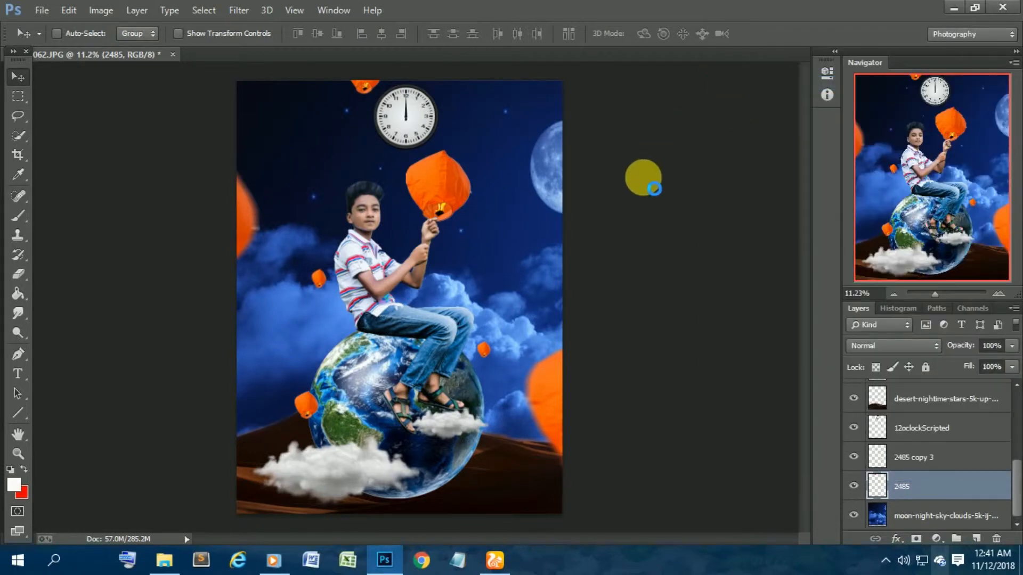
pyautogui.click(493, 222)
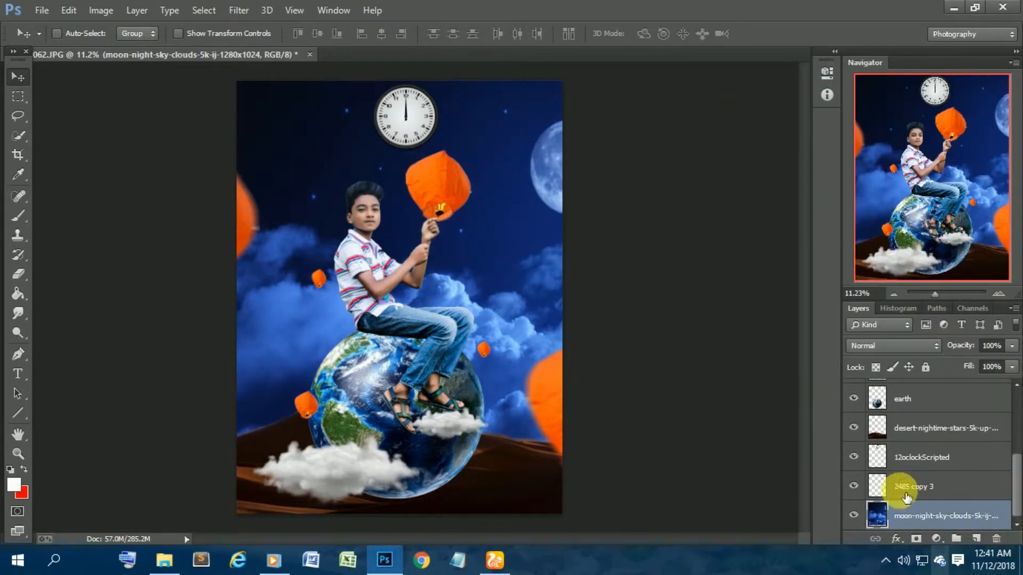
# Check the contents of the 2485 copy 3 and 12oclockScripted layers by toggling their visibility.
pyautogui.click(860, 494)
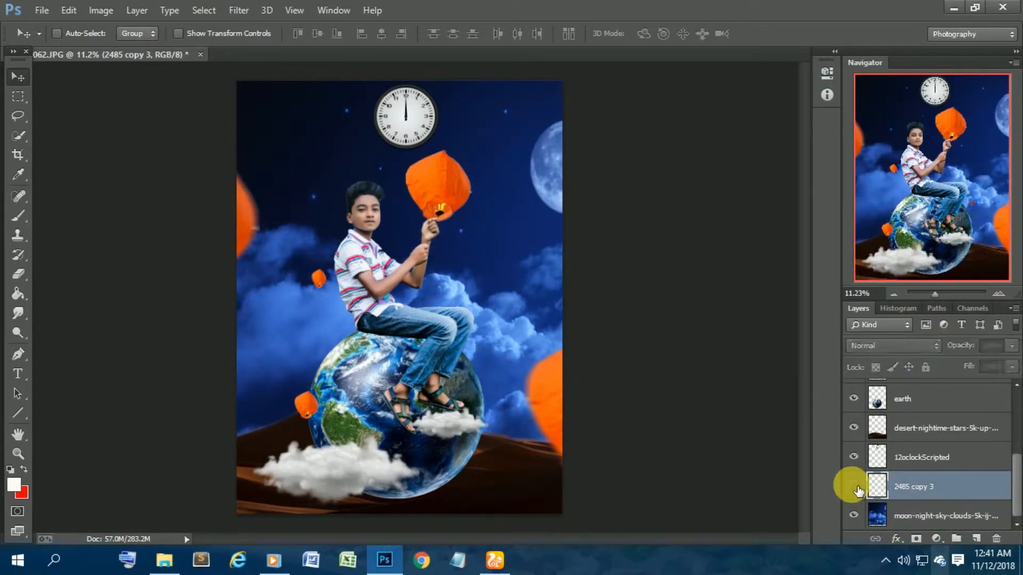
pyautogui.click(853, 457)
pyautogui.click(853, 457)
pyautogui.scroll(2, 900, 448)
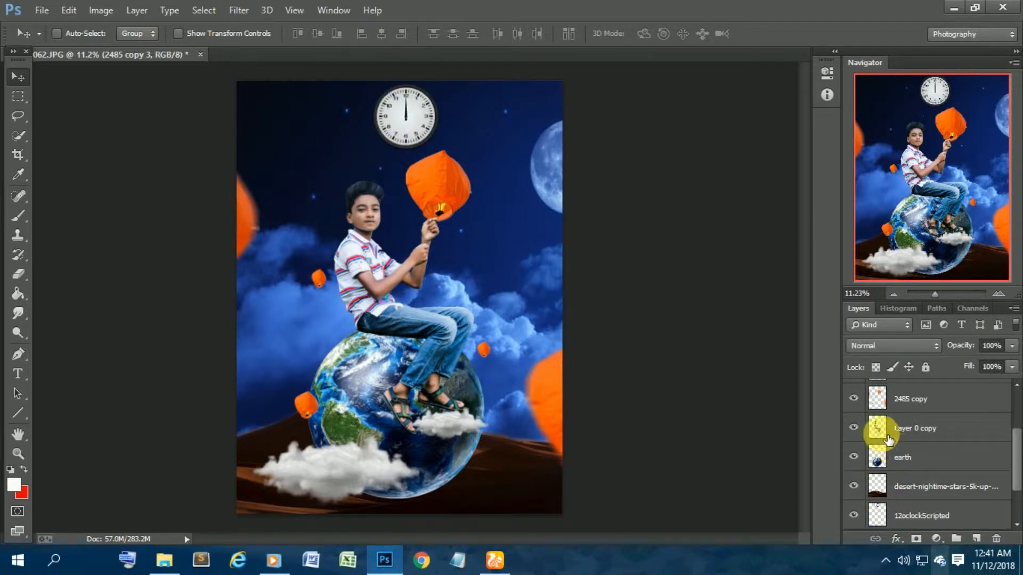
# Check the contents of the 2485 copy and 12oclockScripted layers by toggling their visibility.
pyautogui.click(854, 399)
pyautogui.click(854, 398)
pyautogui.scroll(-2, 932, 466)
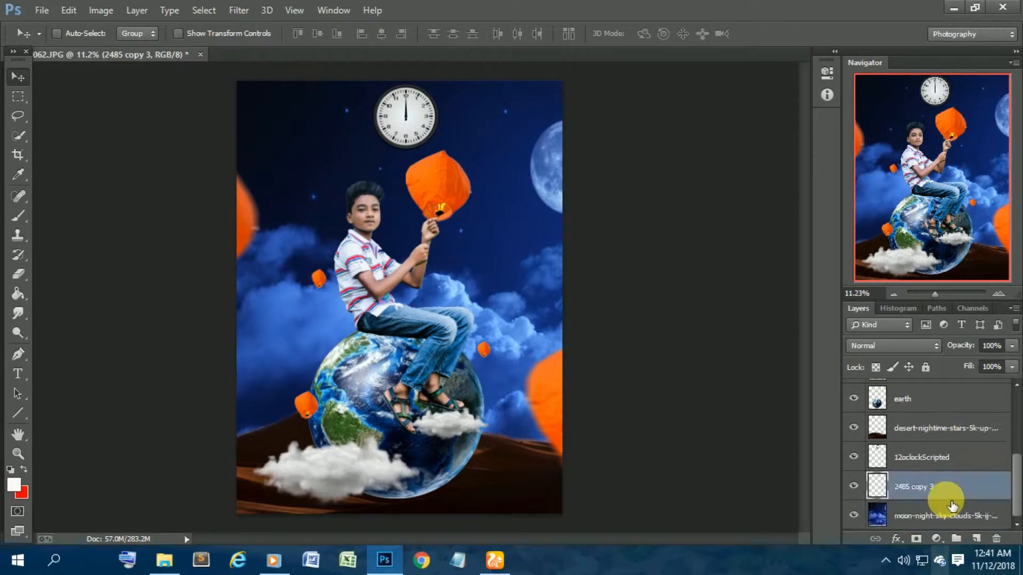
pyautogui.click(905, 460)
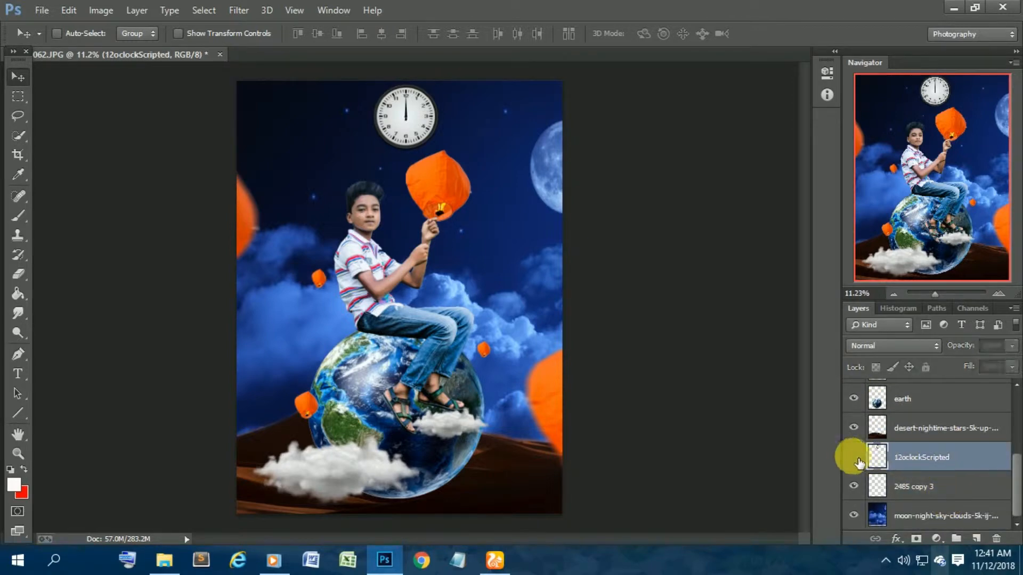
pyautogui.click(854, 456)
pyautogui.click(854, 457)
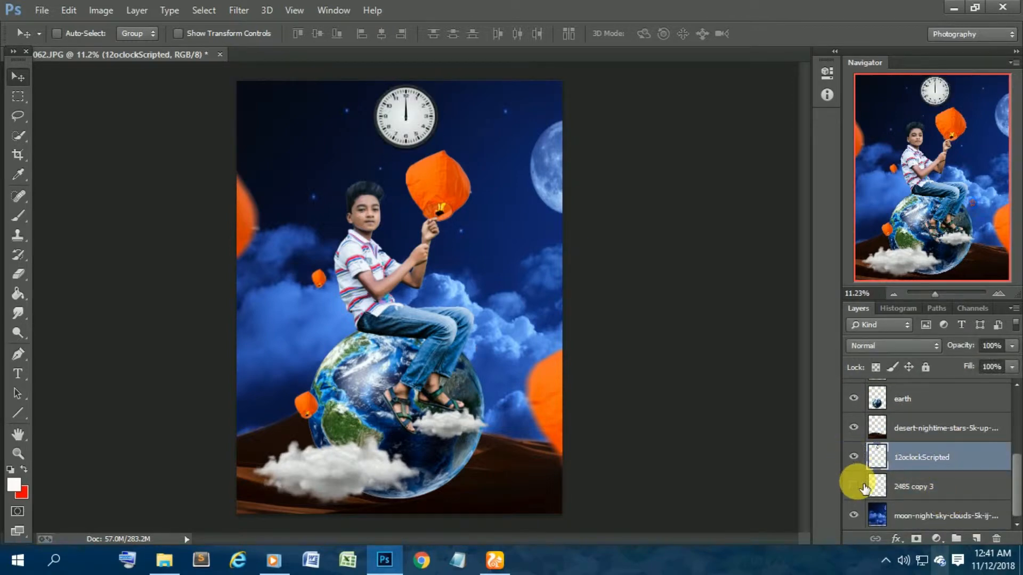
# Delete the 2485 copy 3 layer.
pyautogui.click(863, 486)
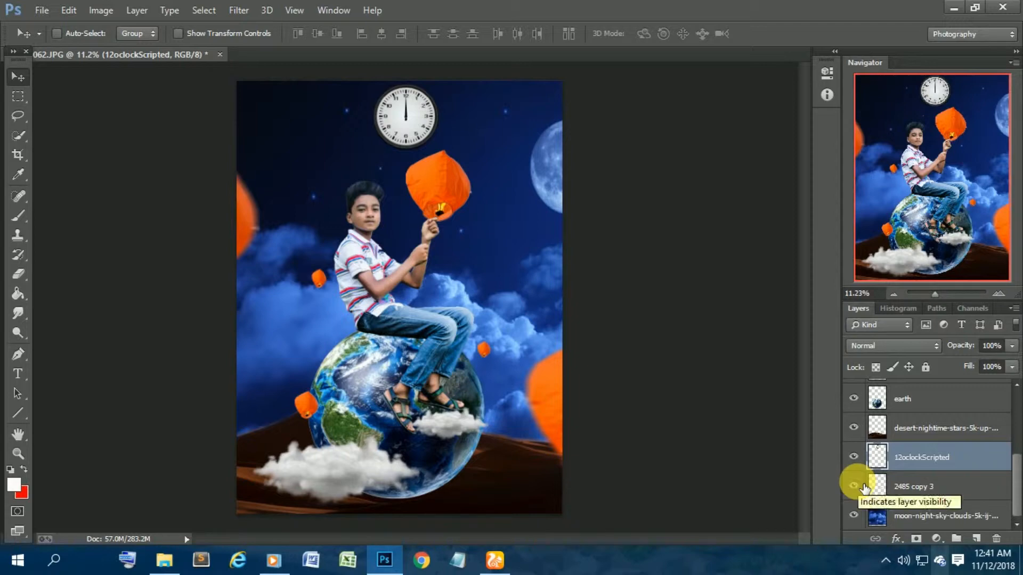
pyautogui.rightClick(927, 485)
pyautogui.click(779, 84)
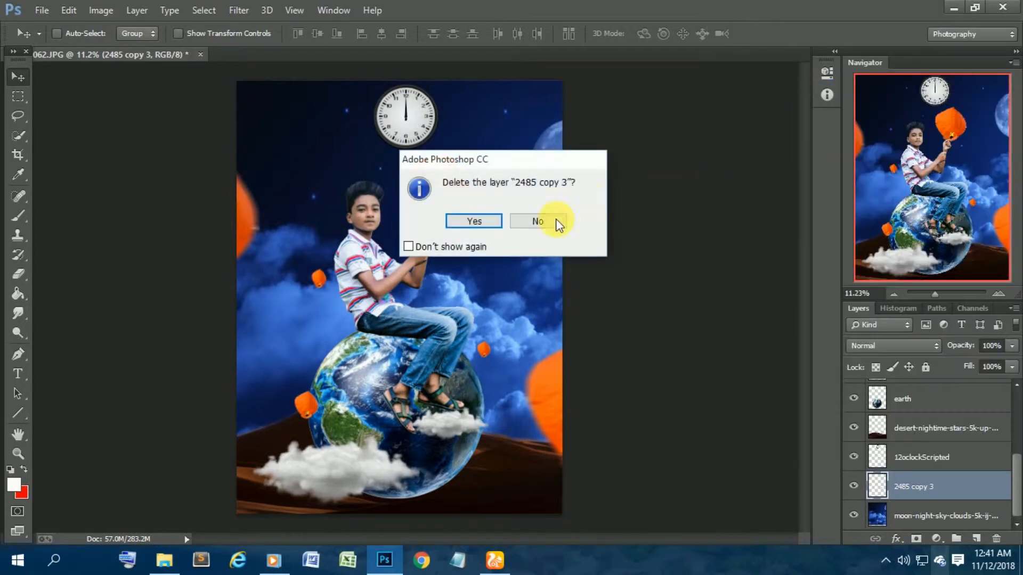
pyautogui.click(494, 229)
# Try shifting the merged lanterns on the 2485 copy layer slightly up and to the left.
pyautogui.scroll(5, 906, 453)
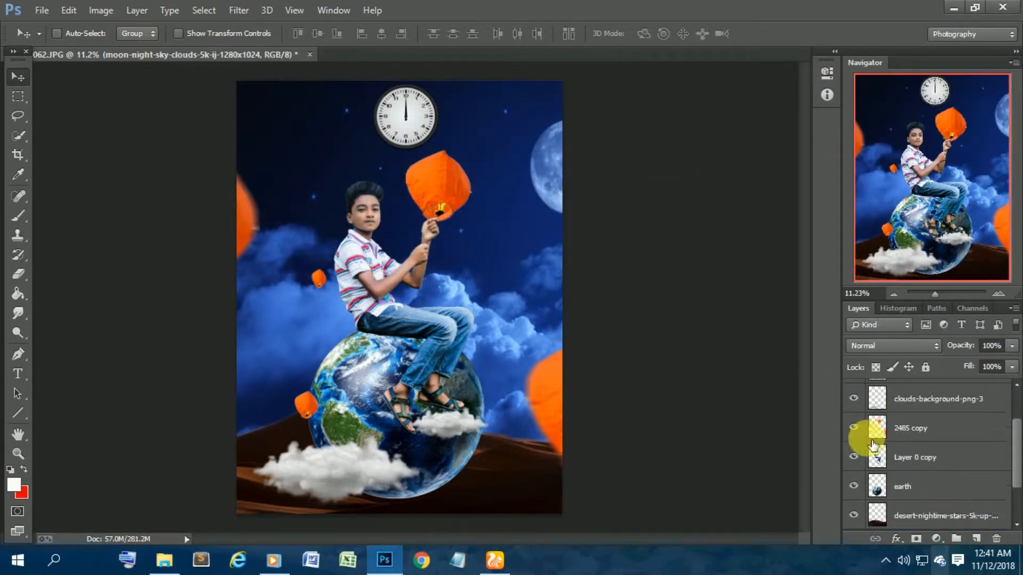
pyautogui.click(908, 482)
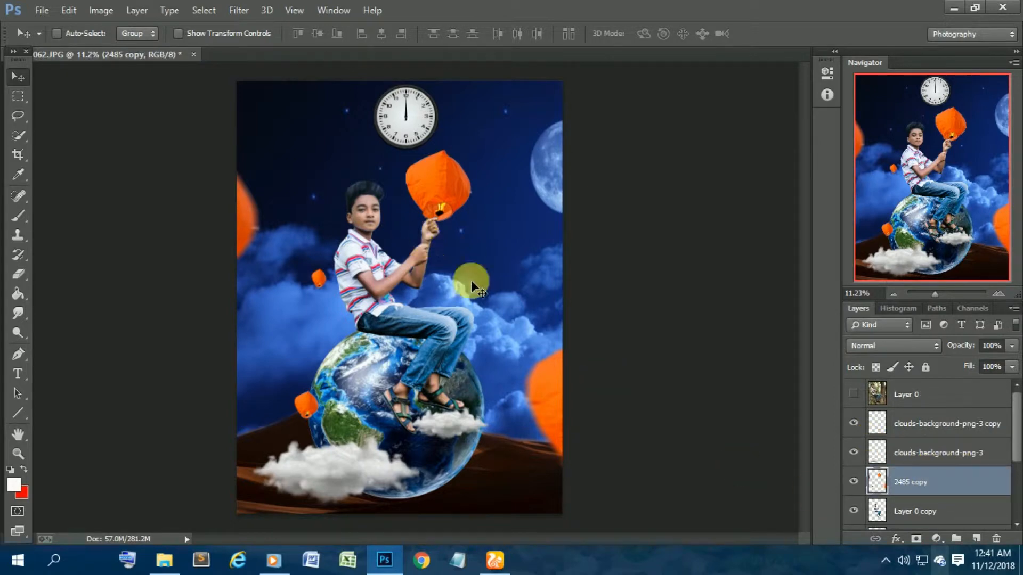
pyautogui.moveTo(471, 281)
pyautogui.mouseDown()
pyautogui.moveTo(513, 268)
pyautogui.moveTo(510, 253)
pyautogui.moveTo(466, 274)
pyautogui.moveTo(471, 282)
pyautogui.mouseUp()
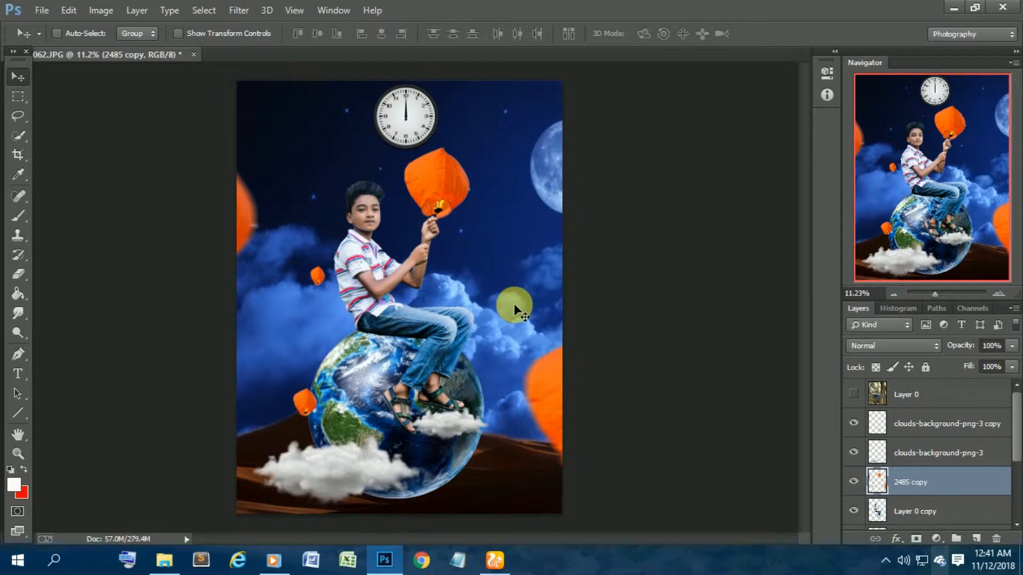
pyautogui.keyDown('ctrl'); pyautogui.click(513, 305); pyautogui.keyUp('ctrl')
# Try reapplying the last Camera Raw Filter settings to the moon-night-sky-clouds background layer.
pyautogui.scroll(3, 927, 453)
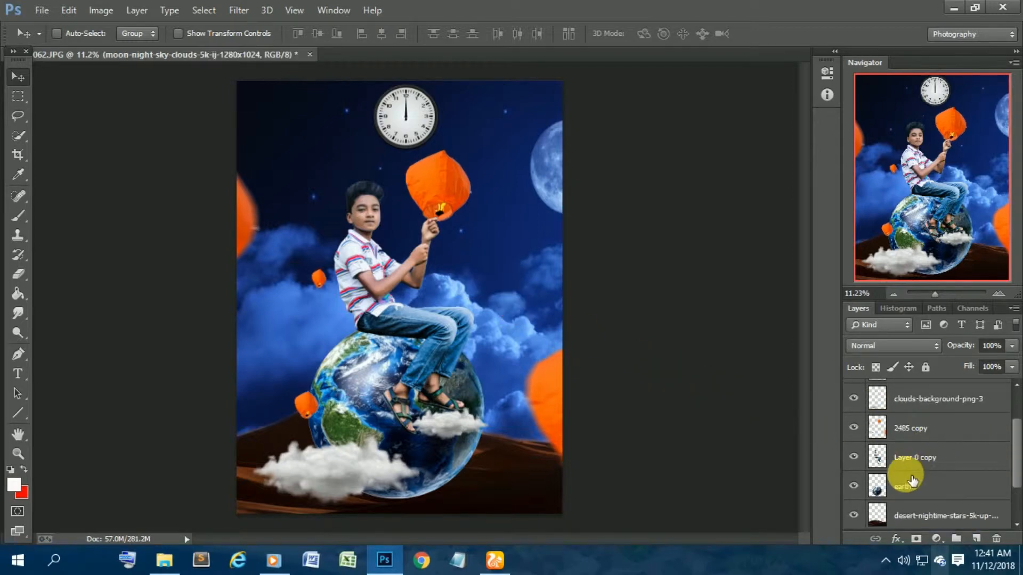
pyautogui.scroll(2, 914, 472)
pyautogui.scroll(-1, 915, 469)
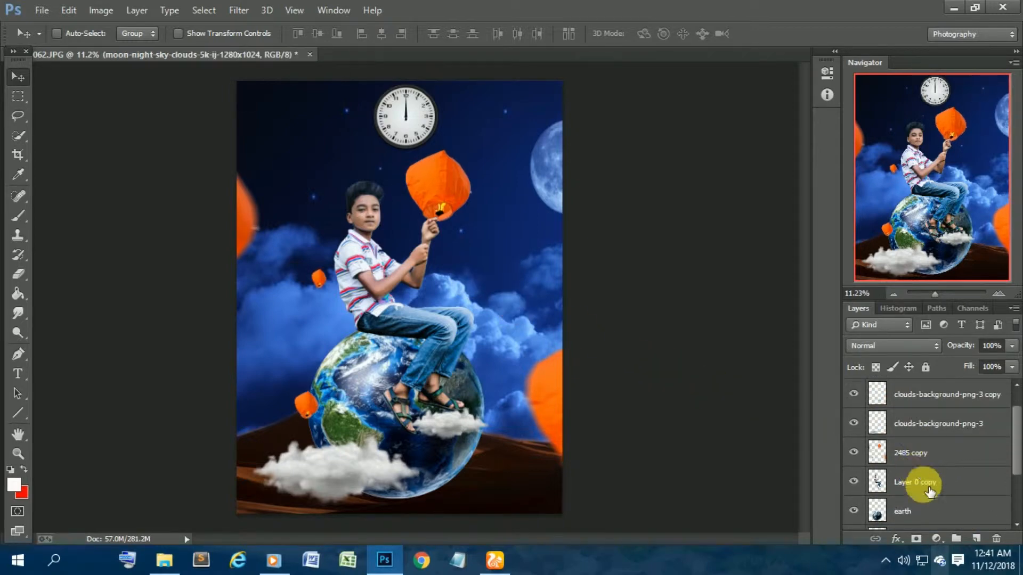
pyautogui.scroll(-1, 930, 491)
pyautogui.scroll(-2, 916, 464)
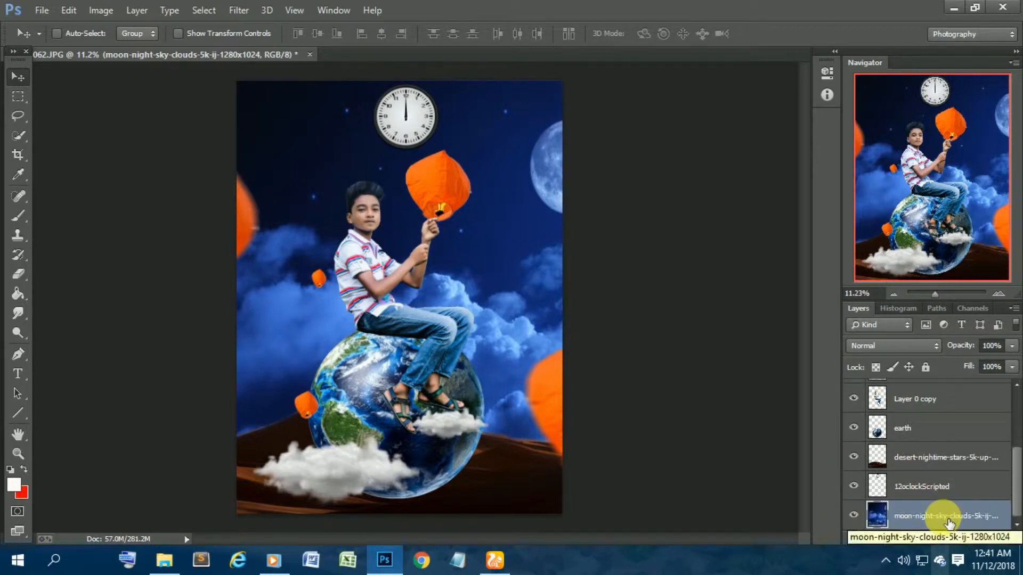
pyautogui.click(239, 13)
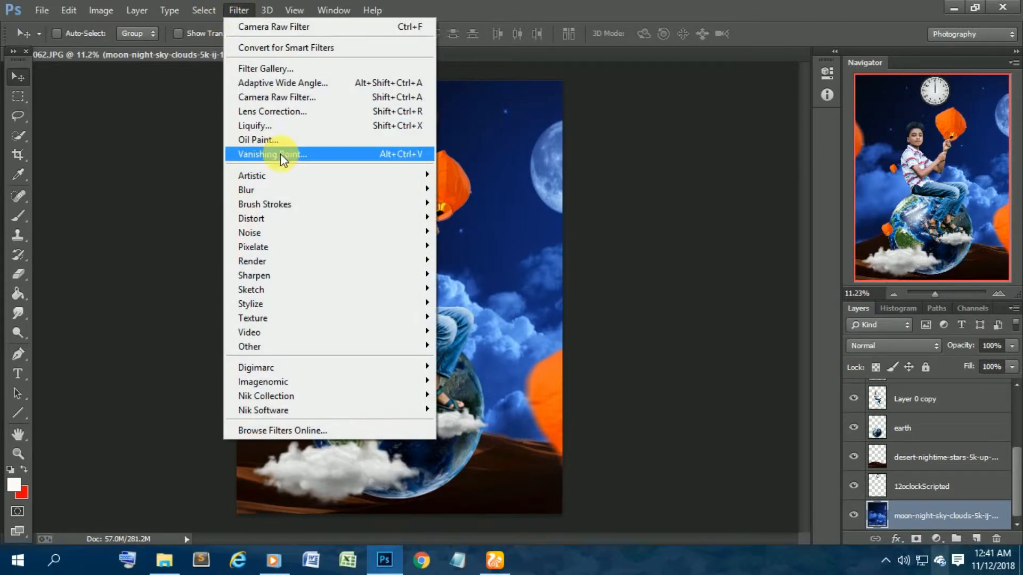
pyautogui.click(316, 27)
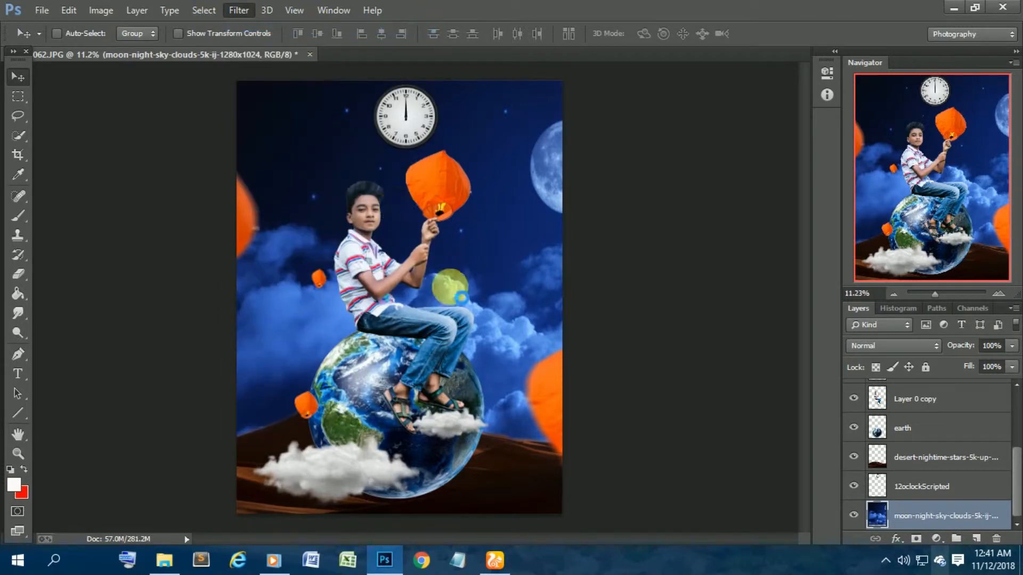
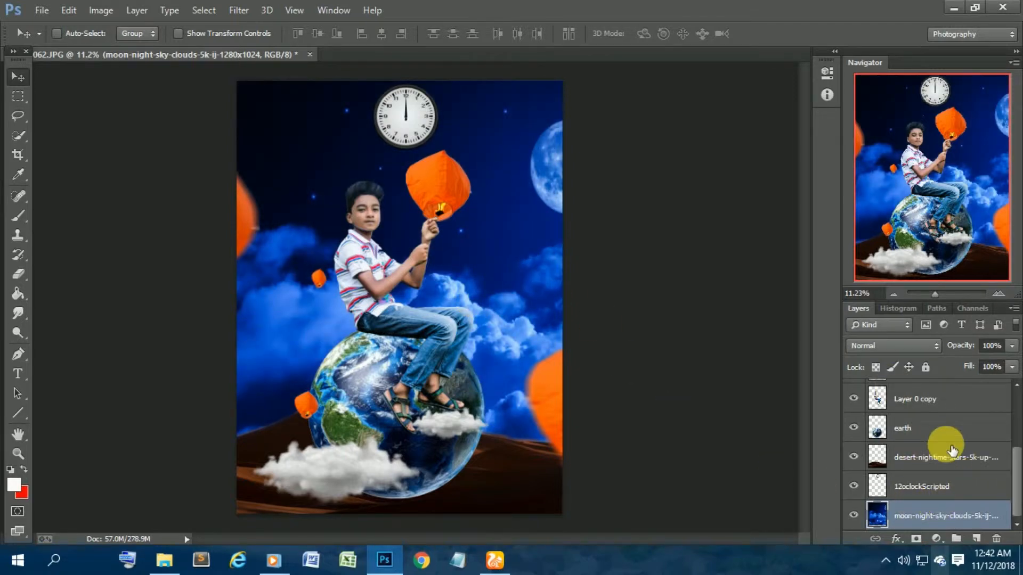
pyautogui.scroll(4, 952, 450)
pyautogui.scroll(-3, 933, 462)
pyautogui.scroll(-1, 931, 461)
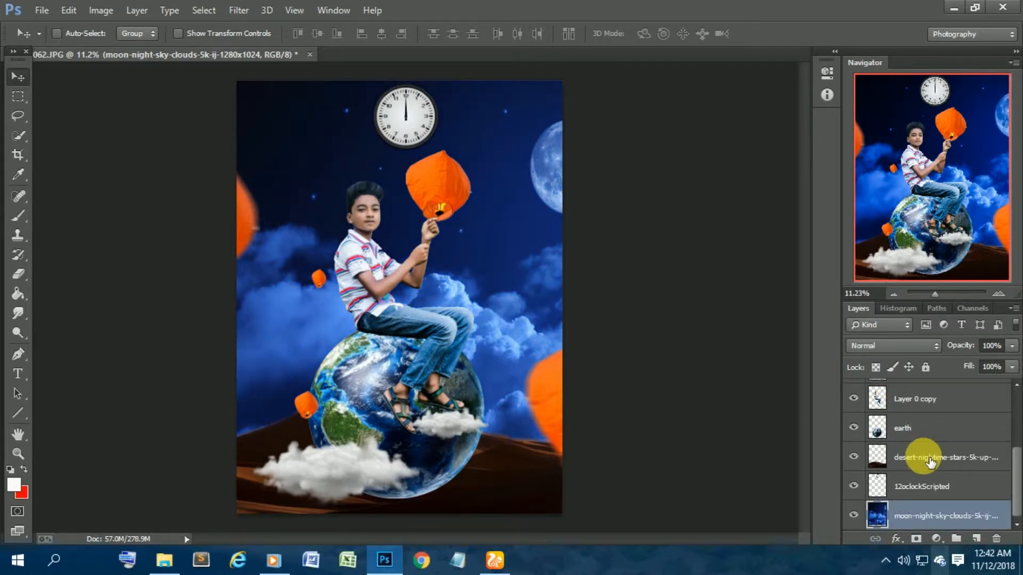
# Try reapplying the last Camera Raw Filter settings to the lanterns on the 2485 copy layer.
pyautogui.scroll(4, 912, 493)
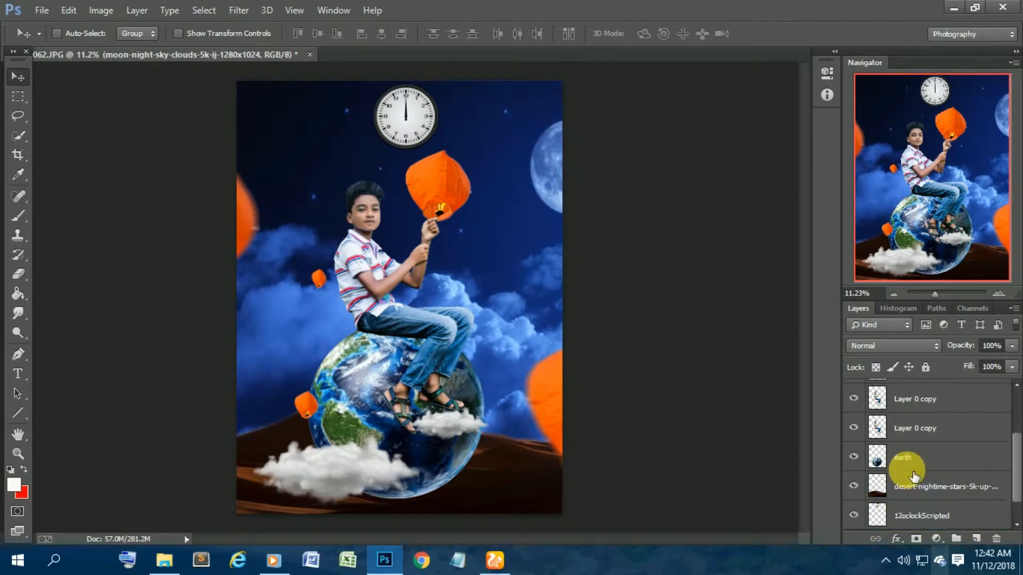
pyautogui.click(926, 492)
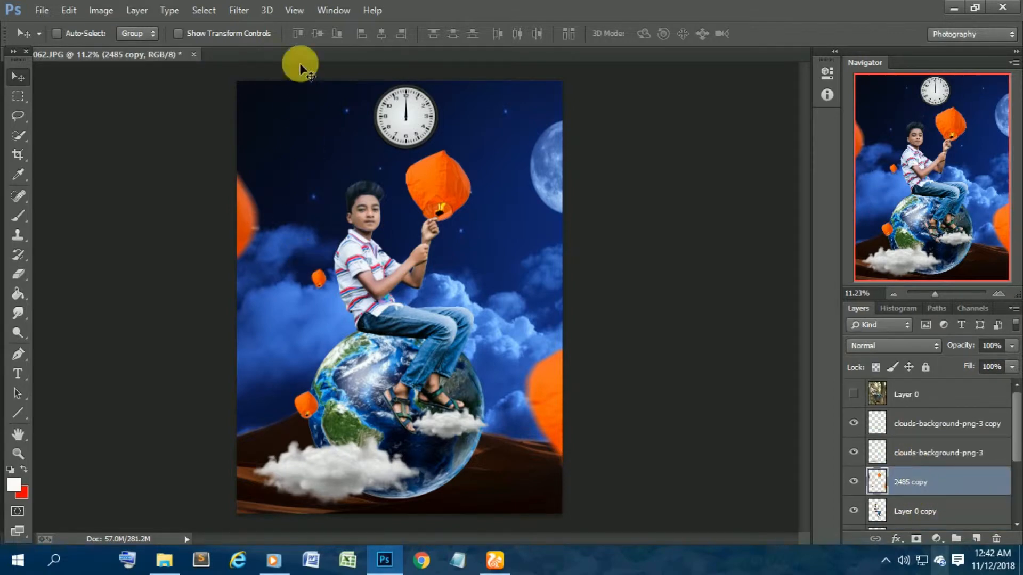
pyautogui.click(239, 11)
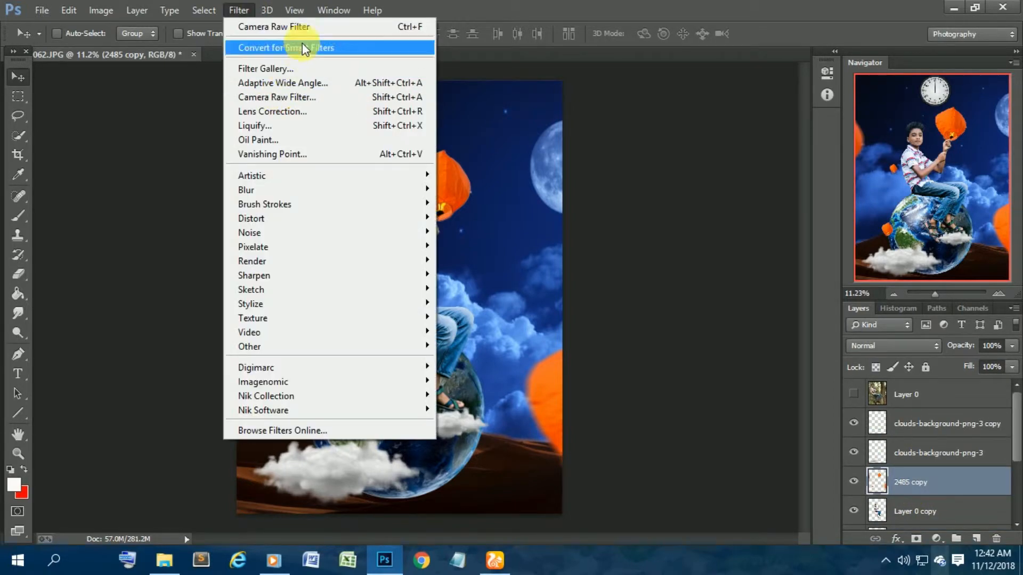
pyautogui.click(308, 25)
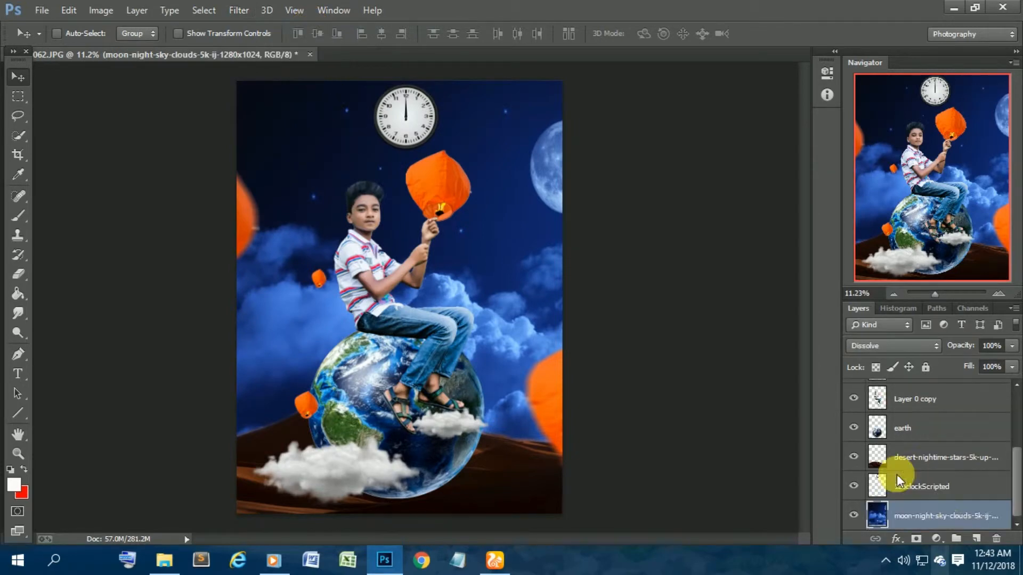
# Set the blend mode of the moon-night-sky-clouds layer to Darken.
pyautogui.hotkey('shift', '+')
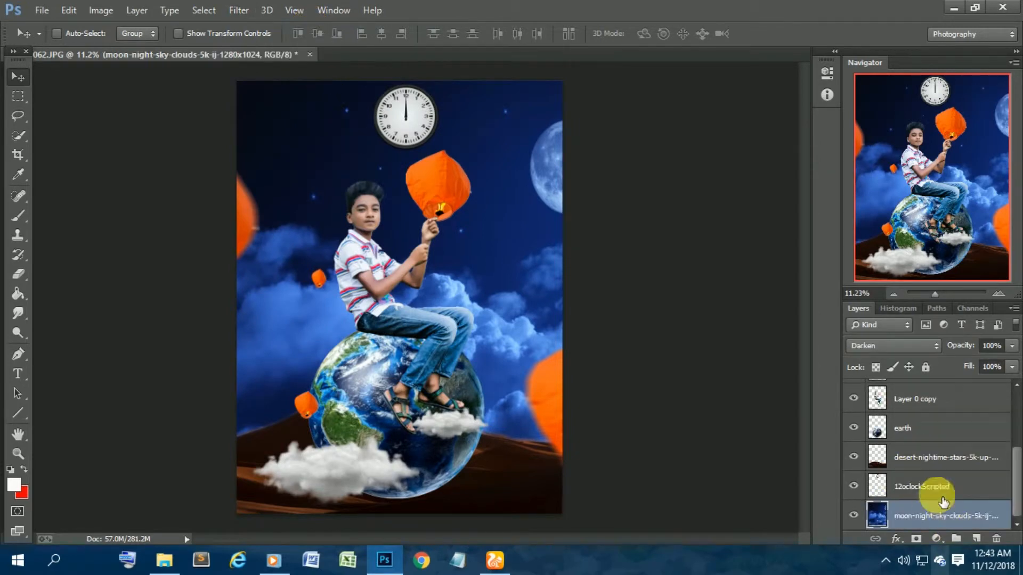
pyautogui.scroll(2, 918, 484)
pyautogui.scroll(-2, 925, 486)
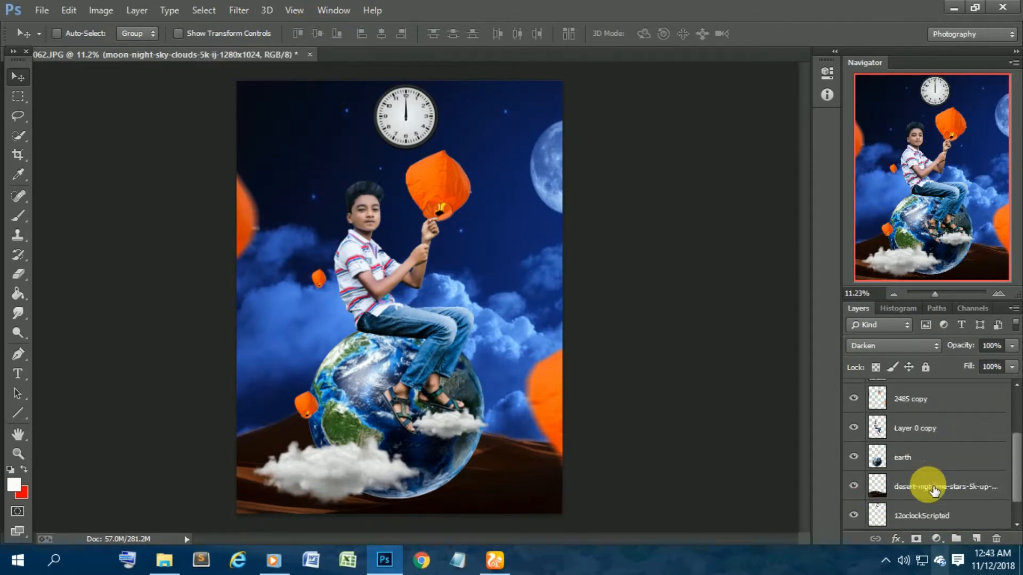
# Check what the 12oclockScripted and clouds-background-png-3 layers contain by hiding and showing each one.
pyautogui.click(858, 485)
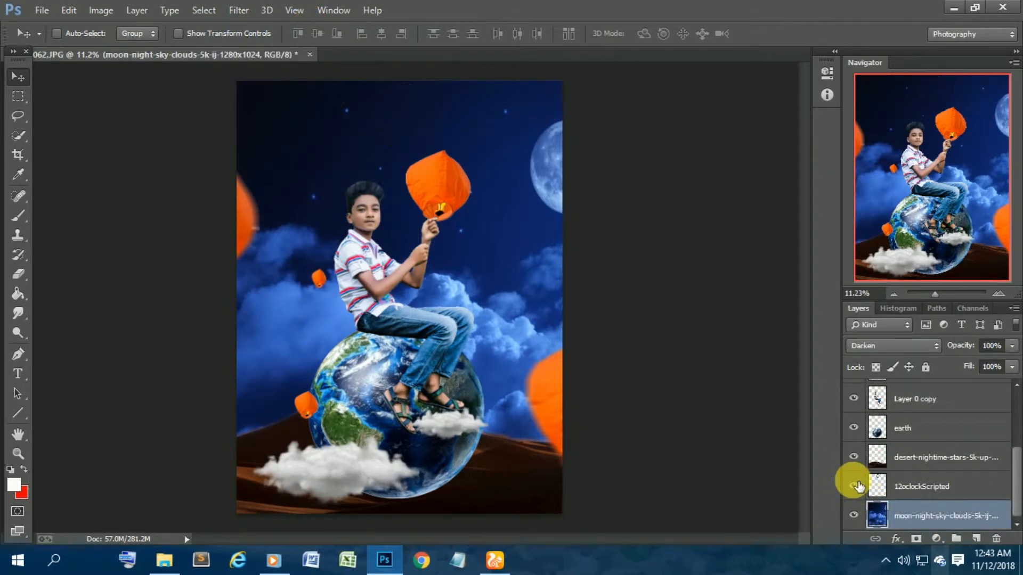
pyautogui.click(858, 485)
pyautogui.scroll(4, 903, 480)
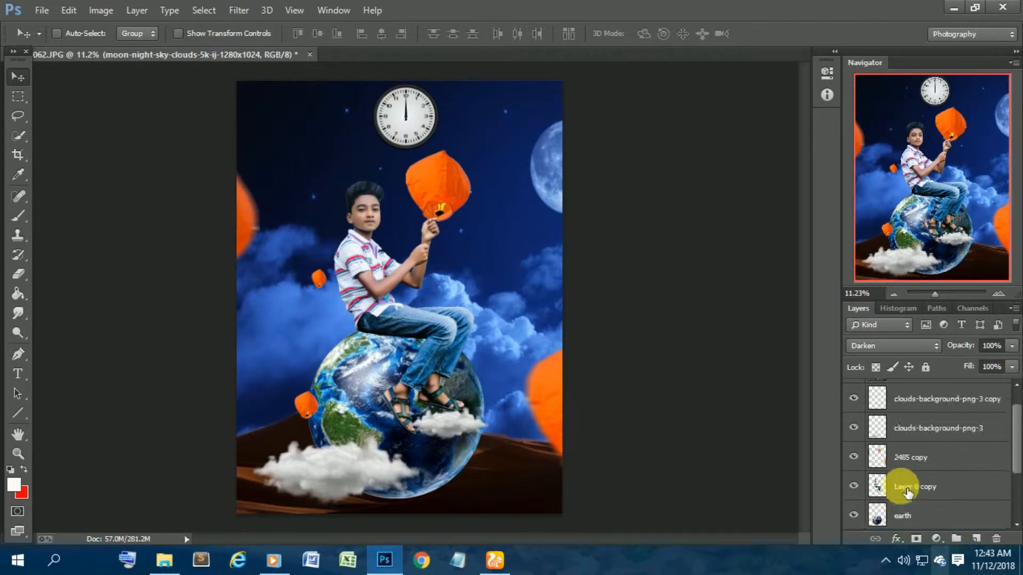
pyautogui.click(854, 452)
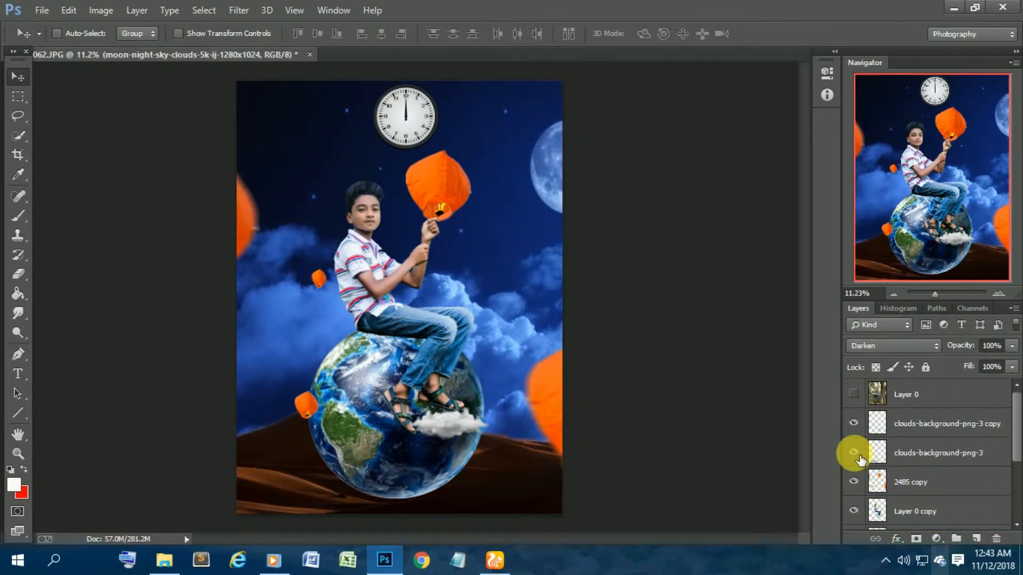
pyautogui.click(854, 453)
# Duplicate the moon-night-sky-clouds layer and select the 12oclockScripted layer.
pyautogui.hotkey('ctrl', 'j')
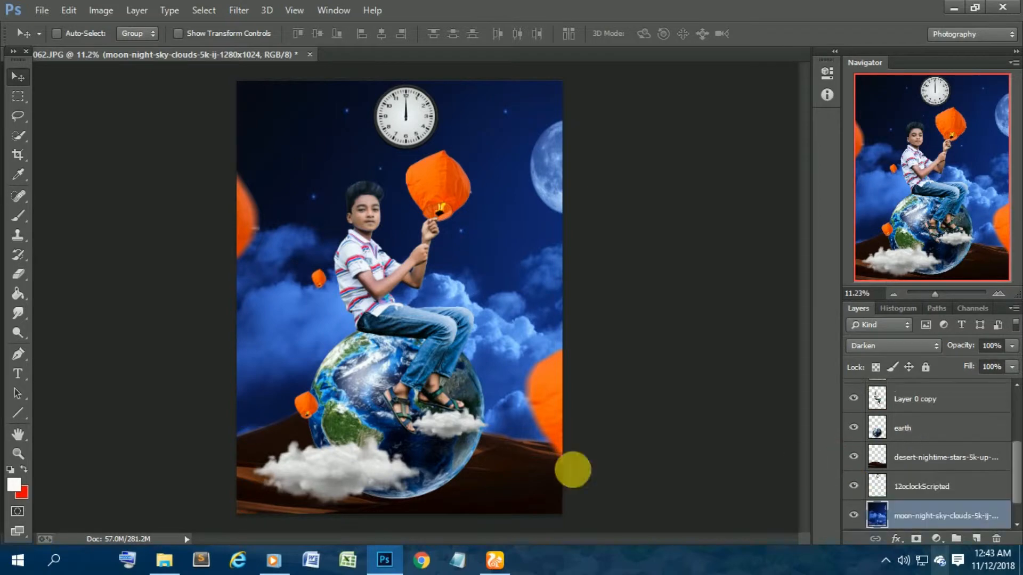
pyautogui.moveTo(380, 245); pyautogui.dragTo(341, 421)
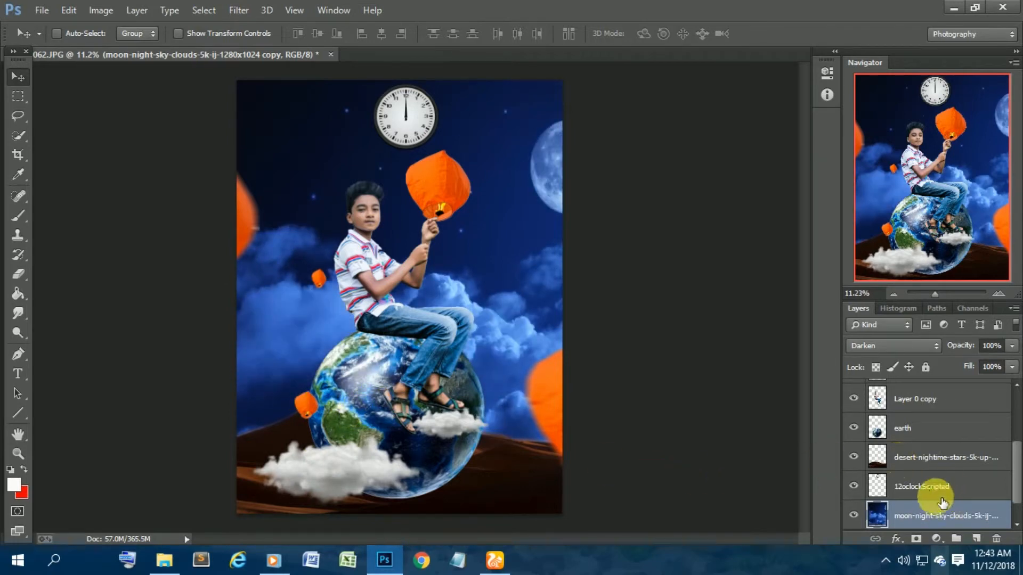
pyautogui.click(920, 484)
pyautogui.scroll(-1, 914, 482)
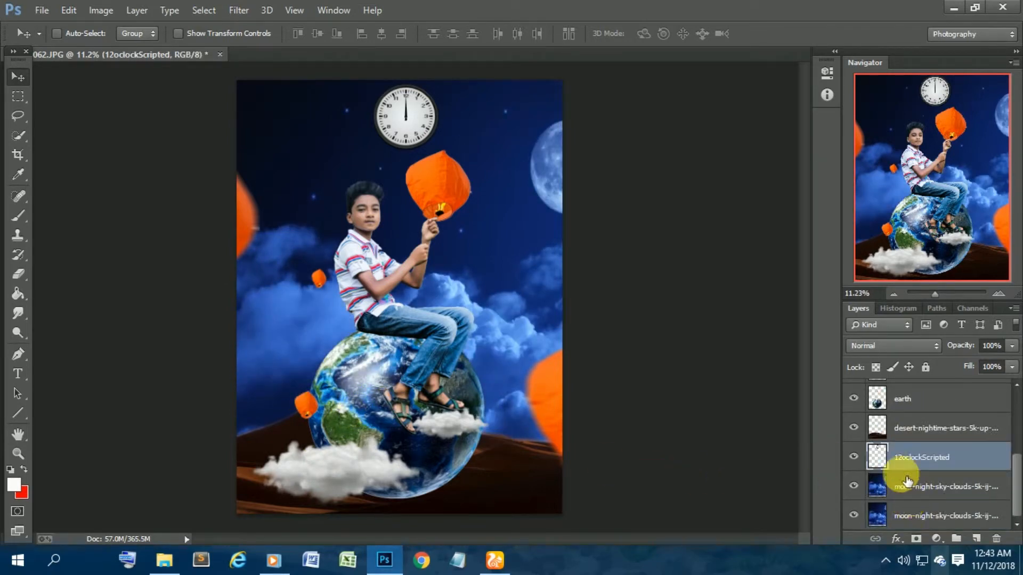
# Duplicate the clouds-background-png-3 layer and place the copied cloud above the boy's head, overlapping the clock's lower edge.
pyautogui.scroll(2, 908, 477)
pyautogui.scroll(3, 906, 473)
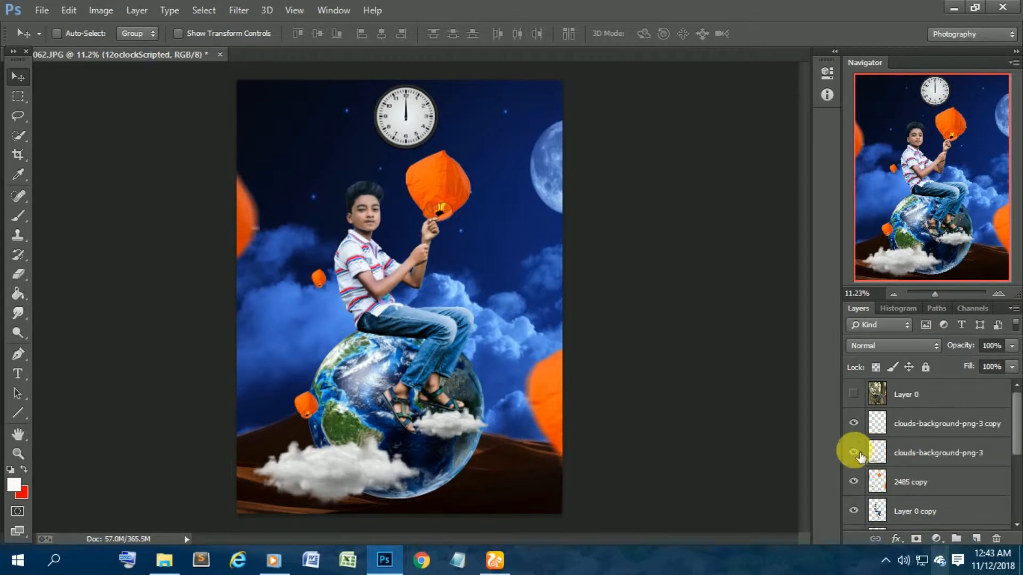
pyautogui.click(853, 452)
pyautogui.click(854, 452)
pyautogui.click(909, 456)
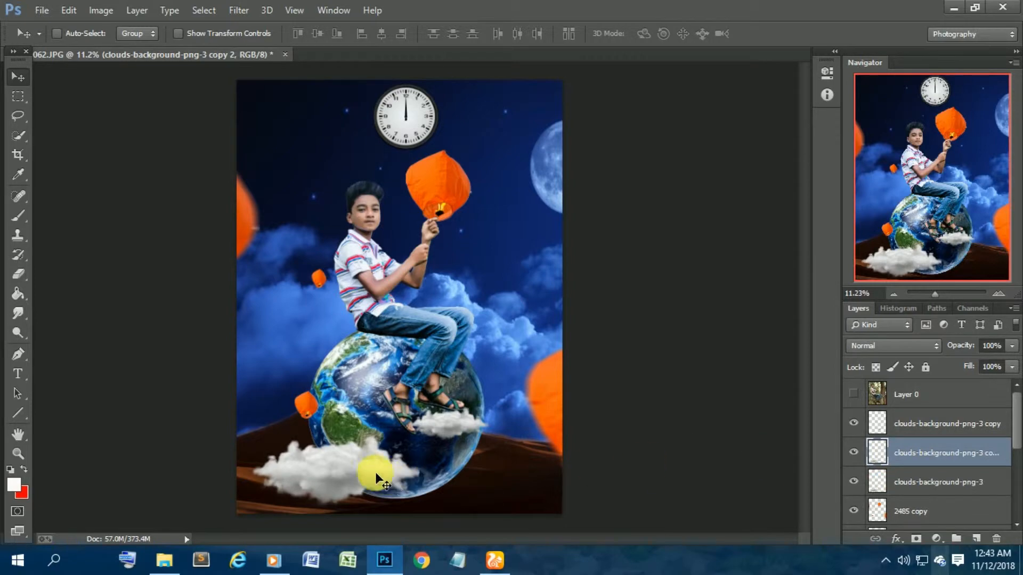
pyautogui.moveTo(365, 473); pyautogui.dragTo(366, 160)
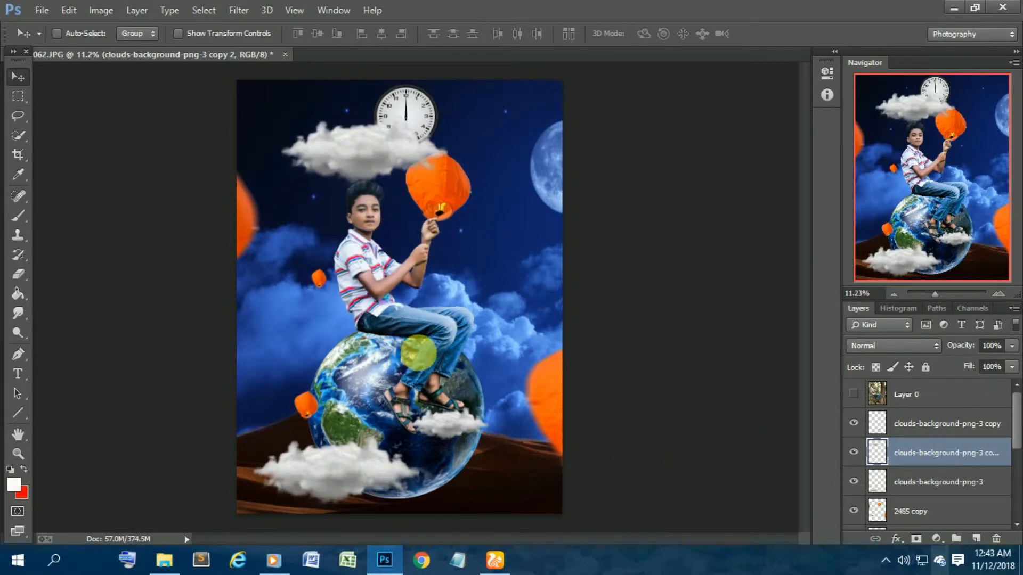
# Examine the boy, the lantern in his hand and the cloud over the clock at close range.
pyautogui.scroll(4, 416, 308)
pyautogui.scroll(5, 415, 303)
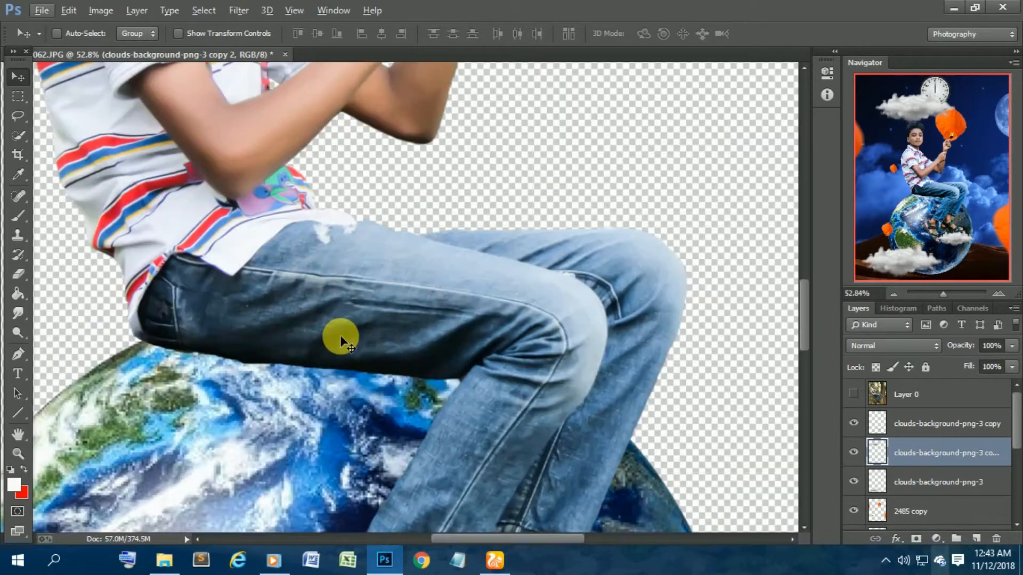
pyautogui.scroll(2, 305, 239)
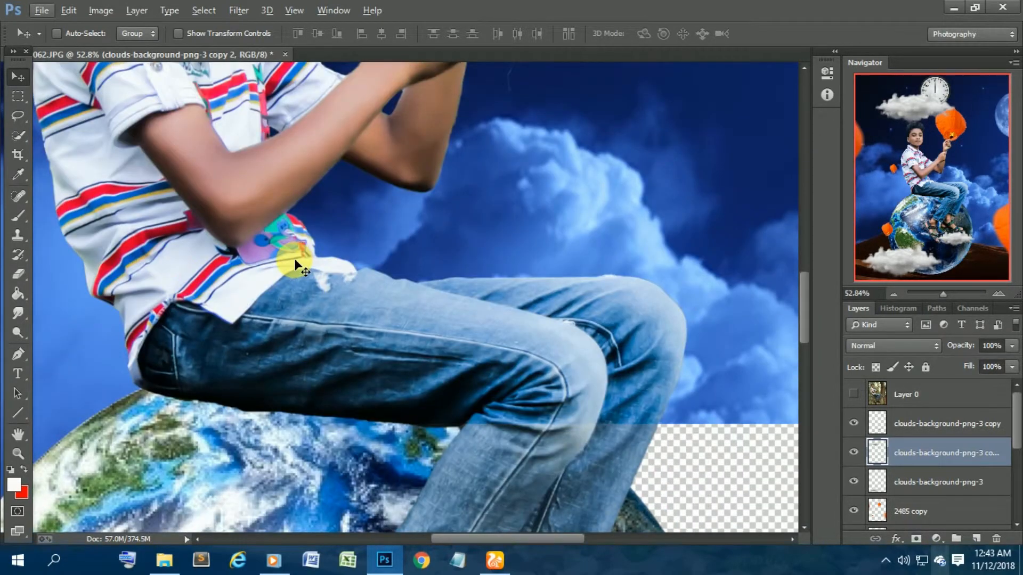
pyautogui.scroll(-4, 264, 267)
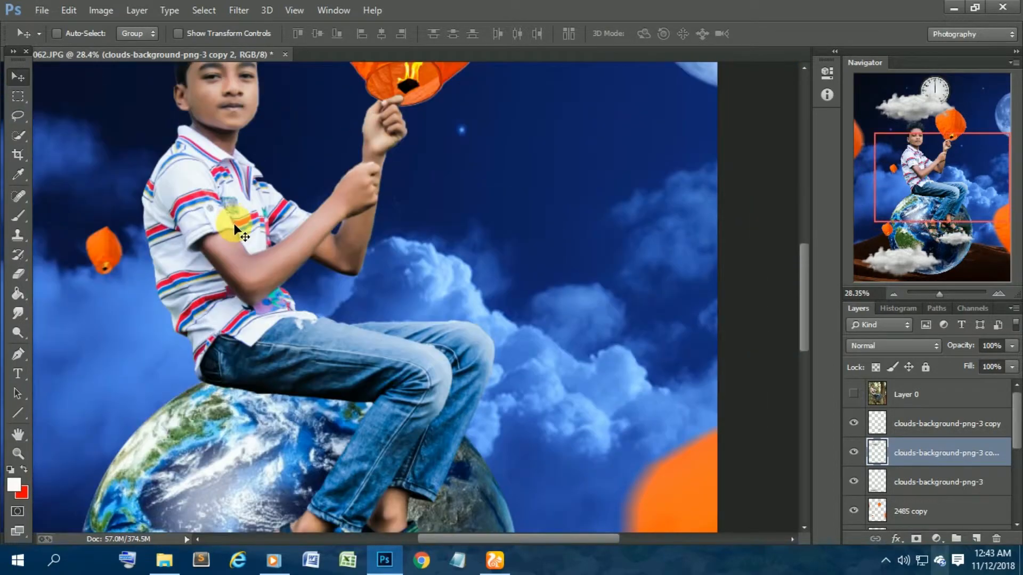
pyautogui.scroll(1, 234, 223)
pyautogui.scroll(3, 238, 219)
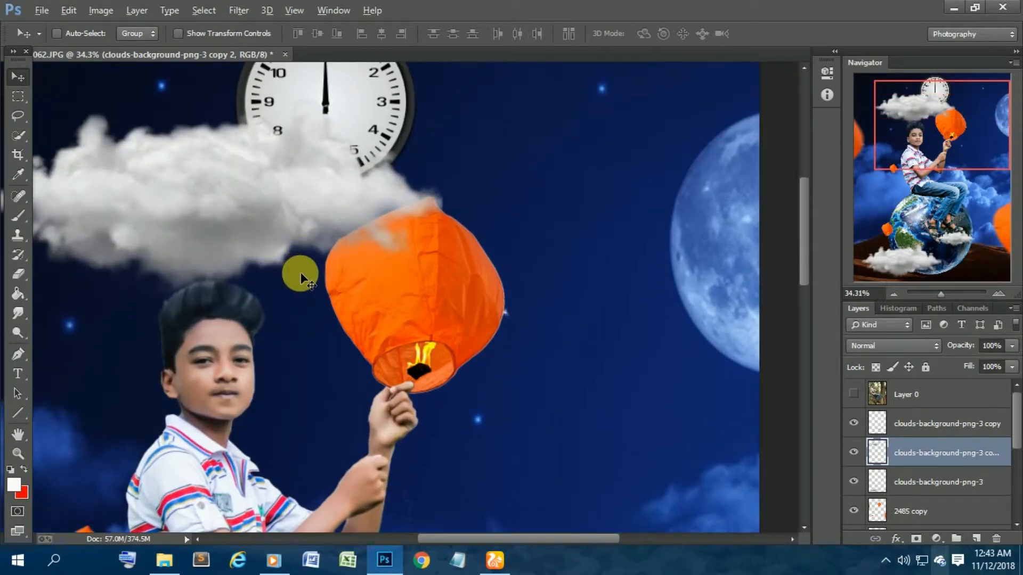
pyautogui.scroll(1, 242, 220)
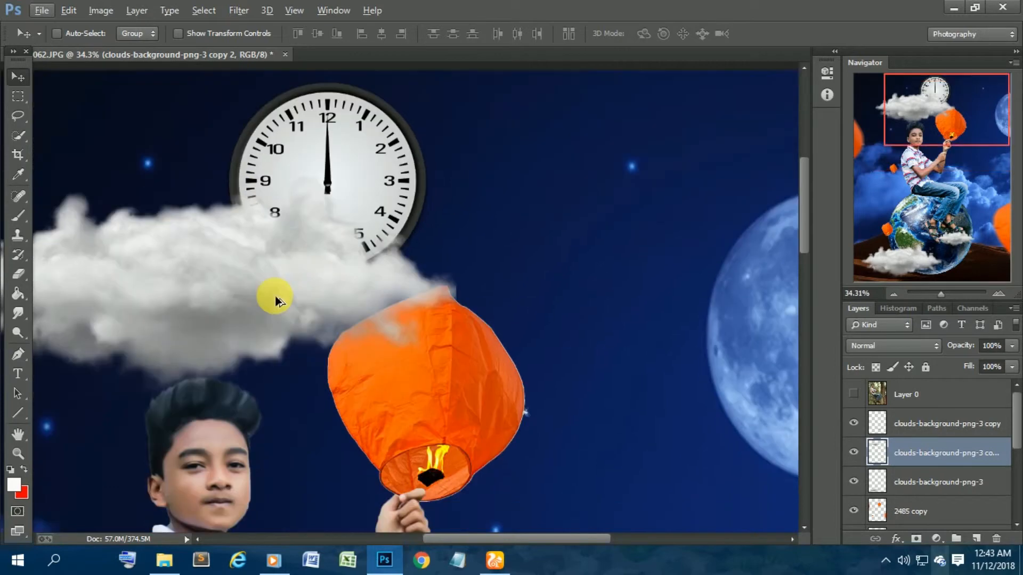
# Scale the copied cloud above the boy's head down to about 67% and move it across the clock's lower edge.
pyautogui.scroll(-3, 276, 299)
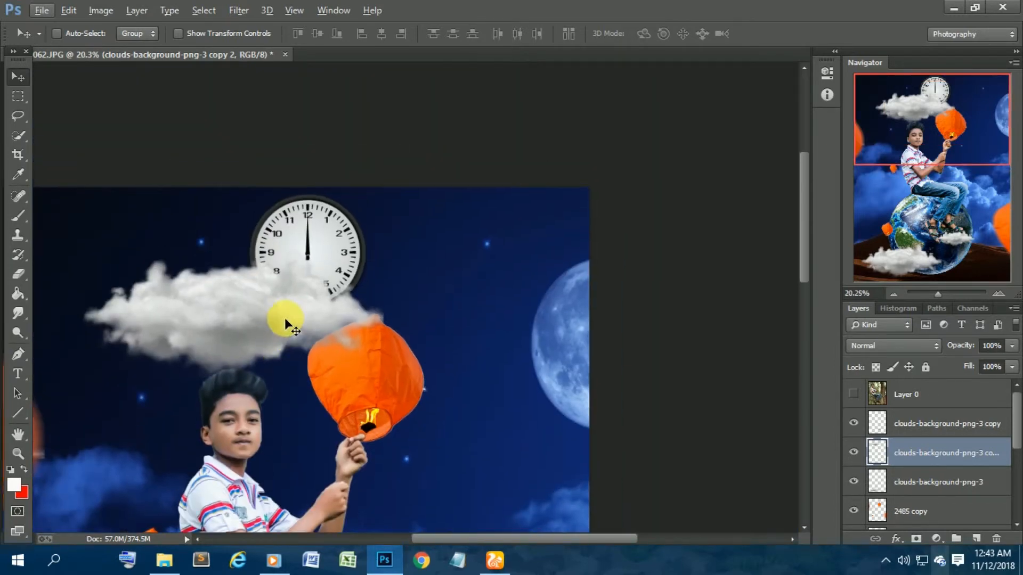
pyautogui.scroll(-1, 286, 322)
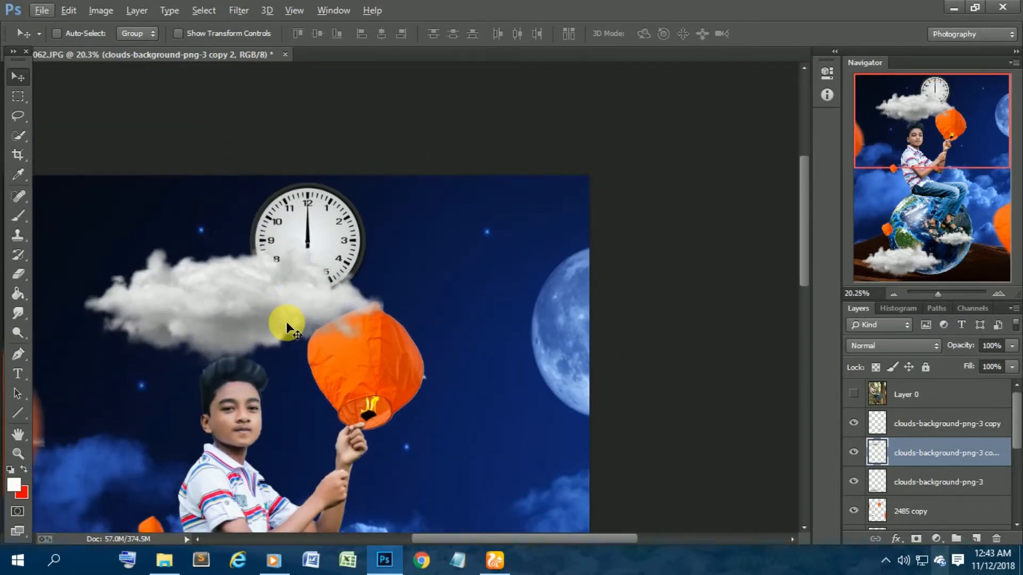
pyautogui.hotkey('ctrl', 't')
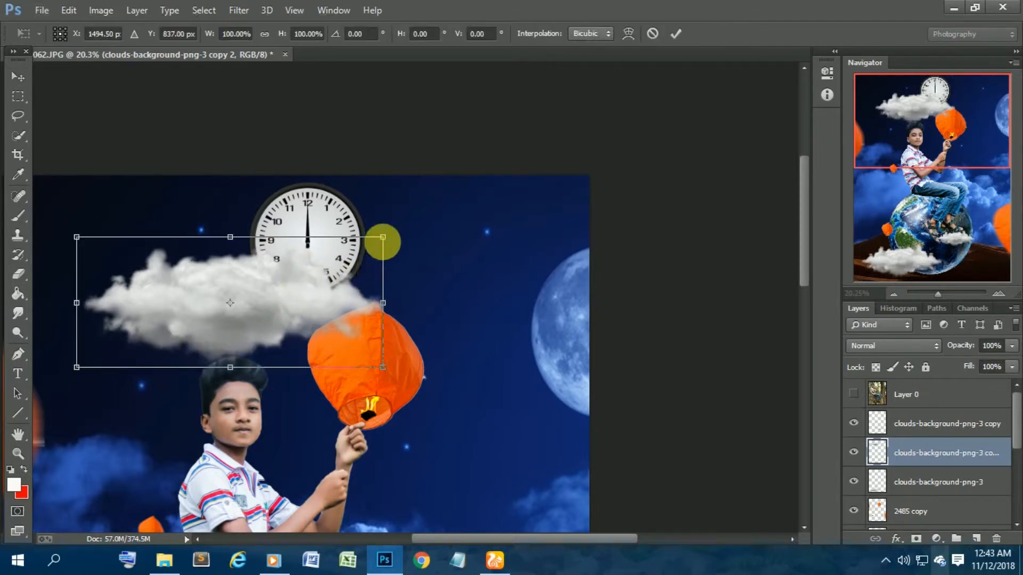
pyautogui.moveTo(392, 241); pyautogui.dragTo(275, 264)
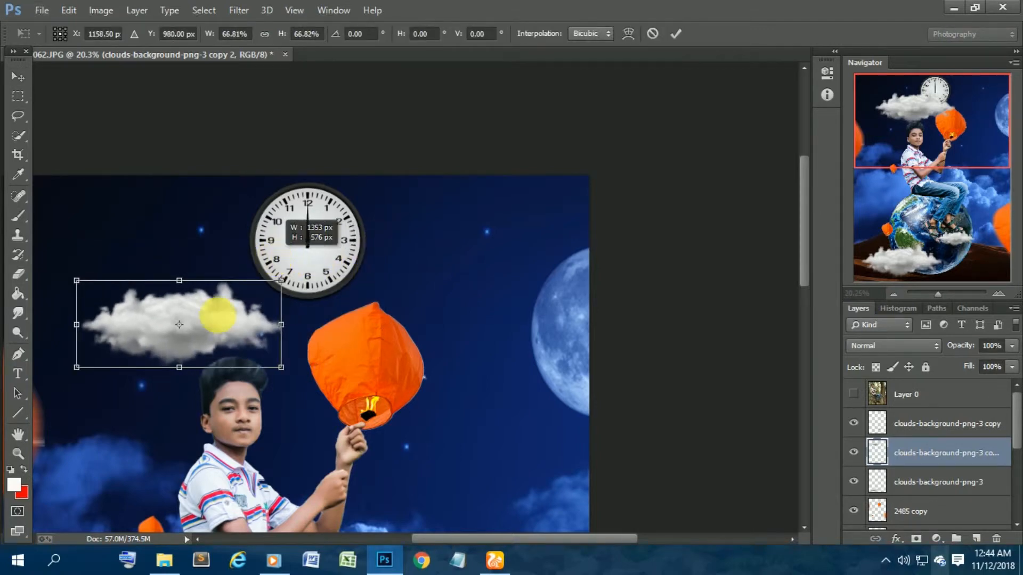
pyautogui.moveTo(232, 314); pyautogui.dragTo(273, 293)
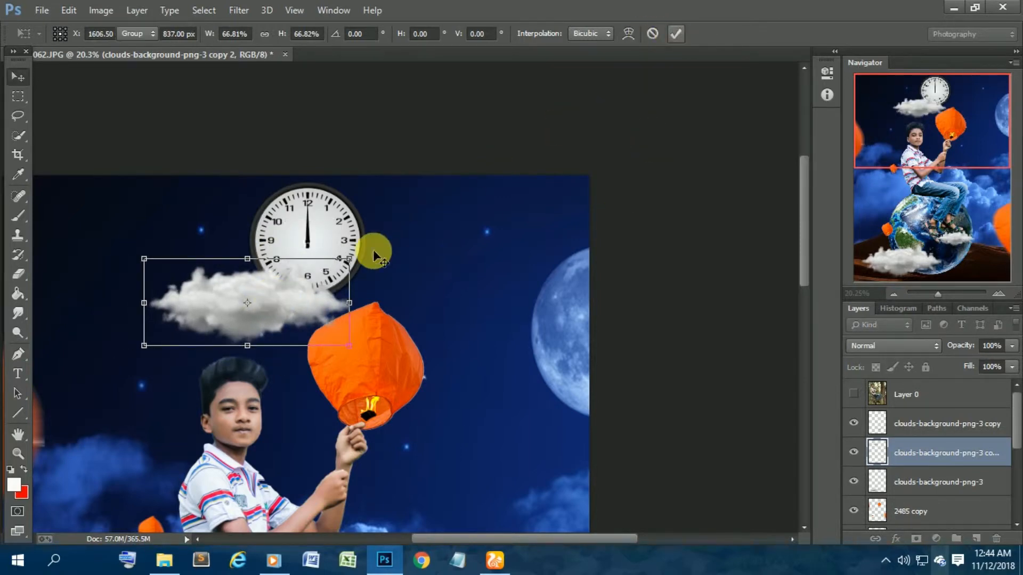
pyautogui.doubleClick(302, 316)
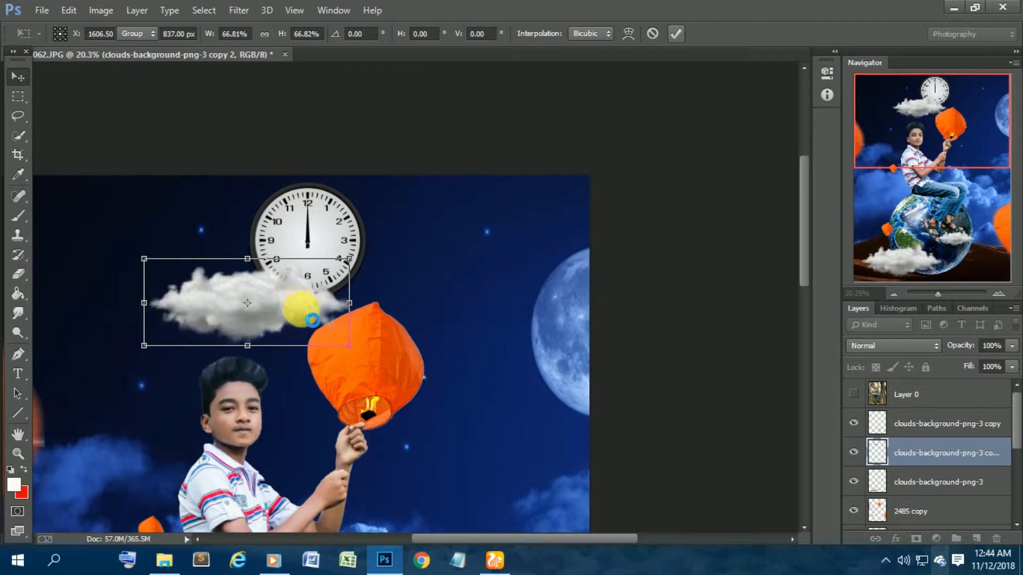
# Examine the whole composite and compare it with the original photo by showing and hiding Layer 0.
pyautogui.scroll(-5, 462, 415)
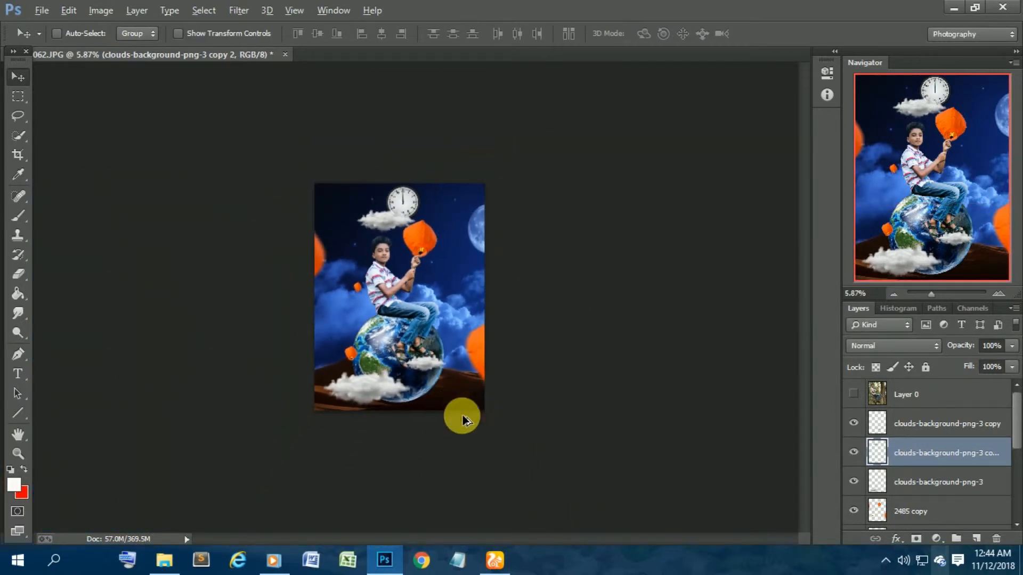
pyautogui.scroll(1, 450, 406)
pyautogui.scroll(-1, 449, 406)
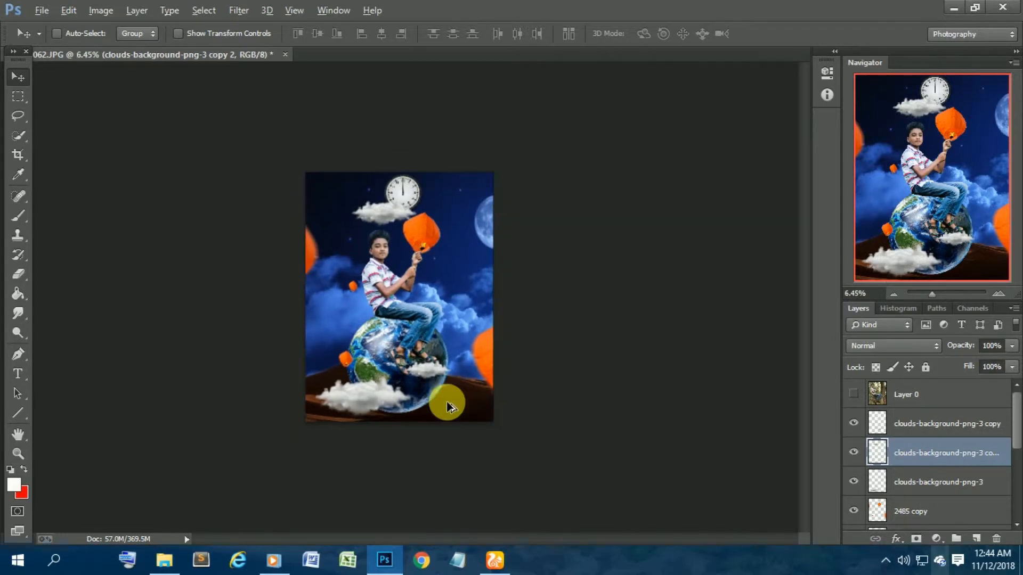
pyautogui.scroll(6, 439, 407)
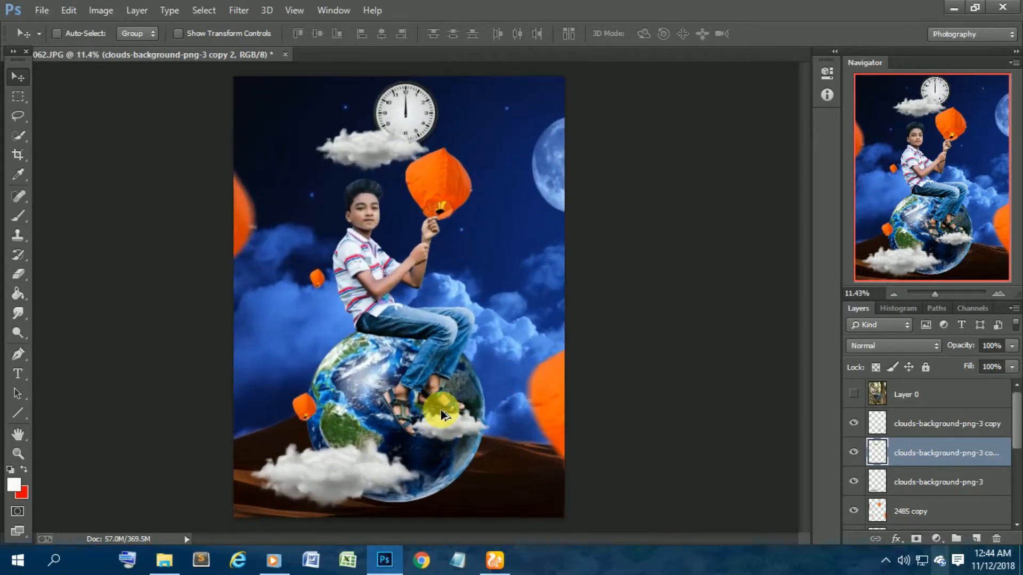
pyautogui.click(856, 395)
pyautogui.click(857, 396)
pyautogui.click(854, 394)
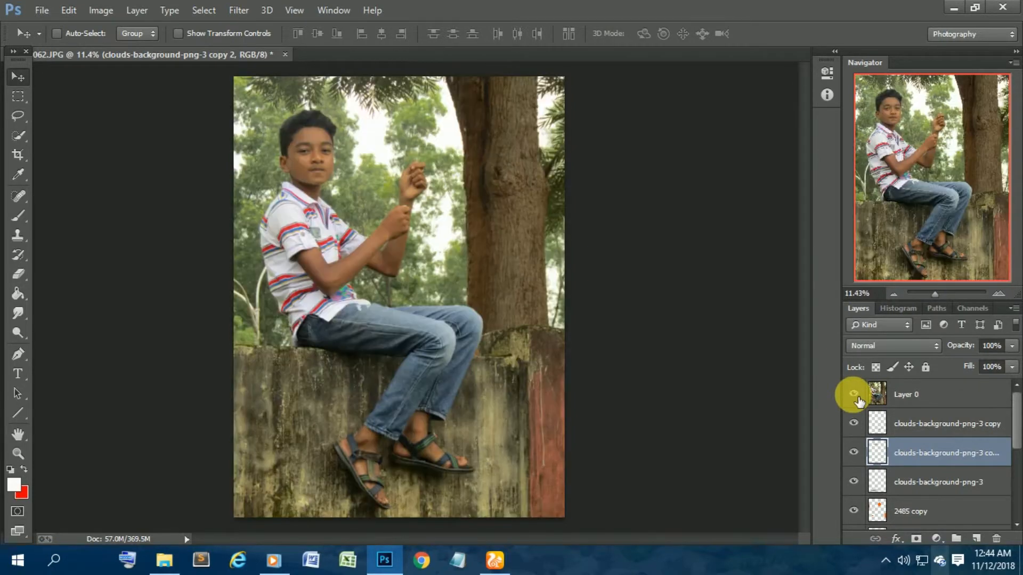
pyautogui.click(854, 394)
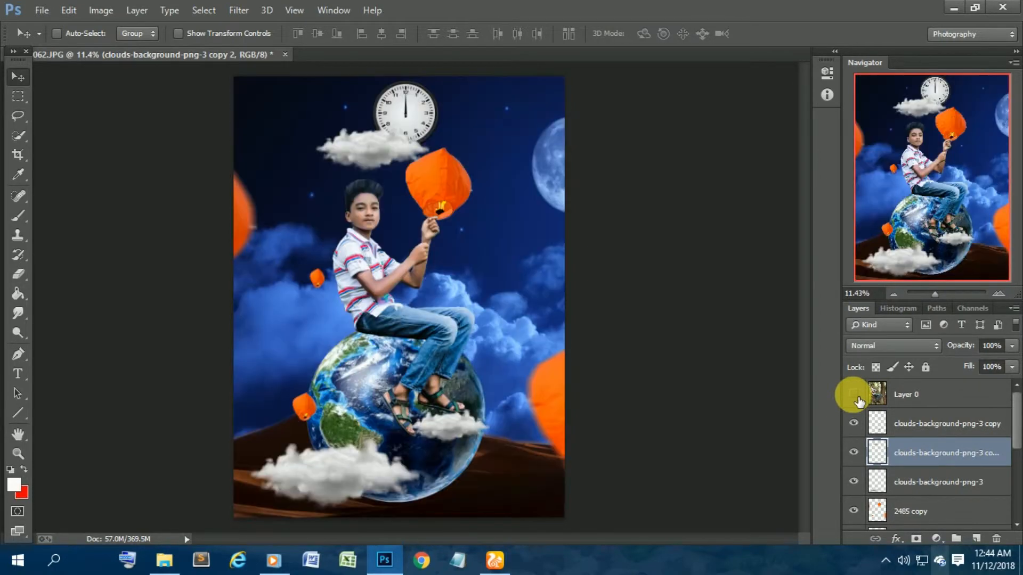
pyautogui.keyDown('ctrl'); pyautogui.click(924, 431); pyautogui.keyUp('ctrl')
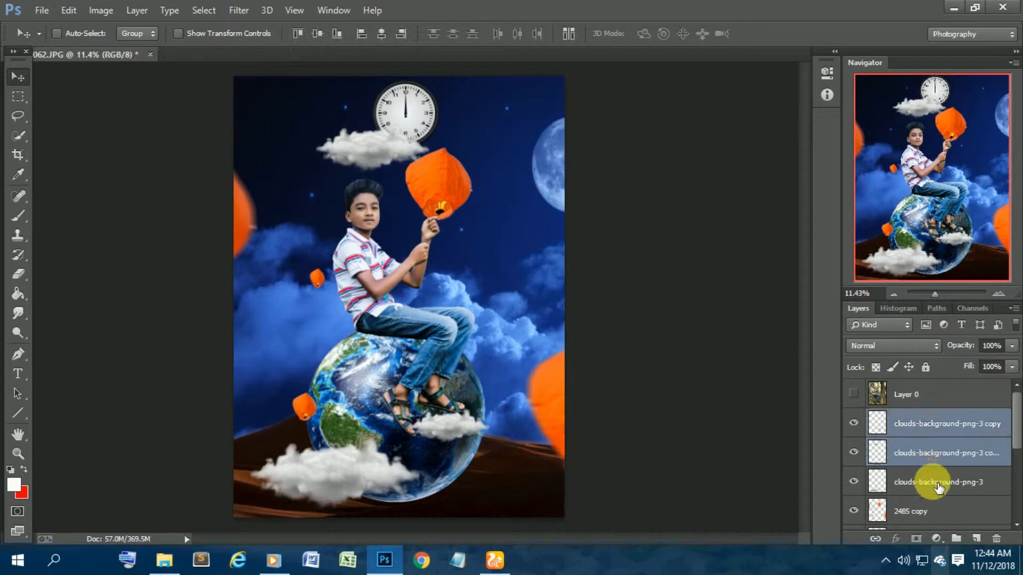
pyautogui.keyDown('ctrl'); pyautogui.click(933, 483); pyautogui.keyUp('ctrl')
pyautogui.keyDown('ctrl'); pyautogui.click(929, 512); pyautogui.keyUp('ctrl')
pyautogui.scroll(-3, 932, 496)
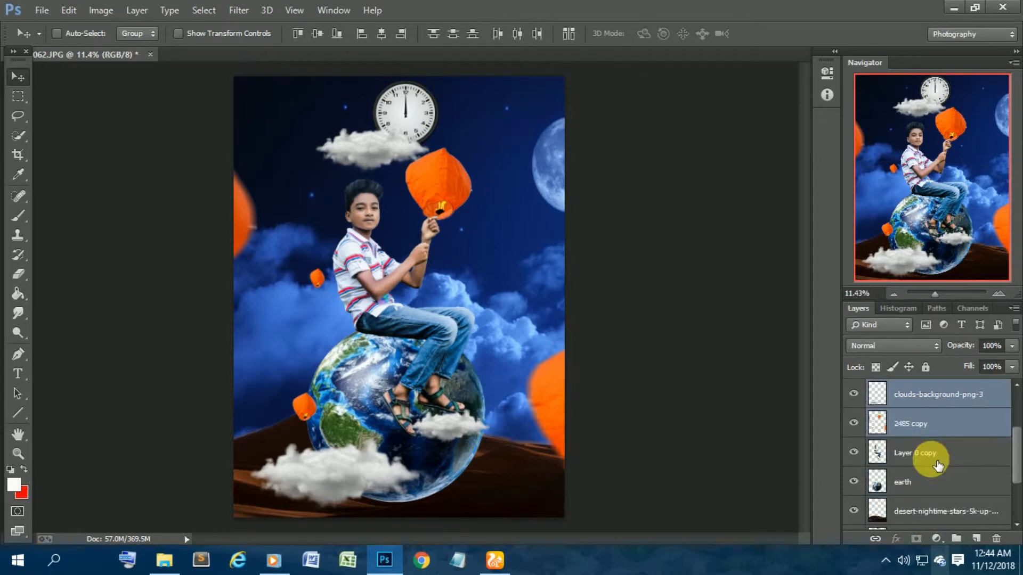
pyautogui.click(938, 466)
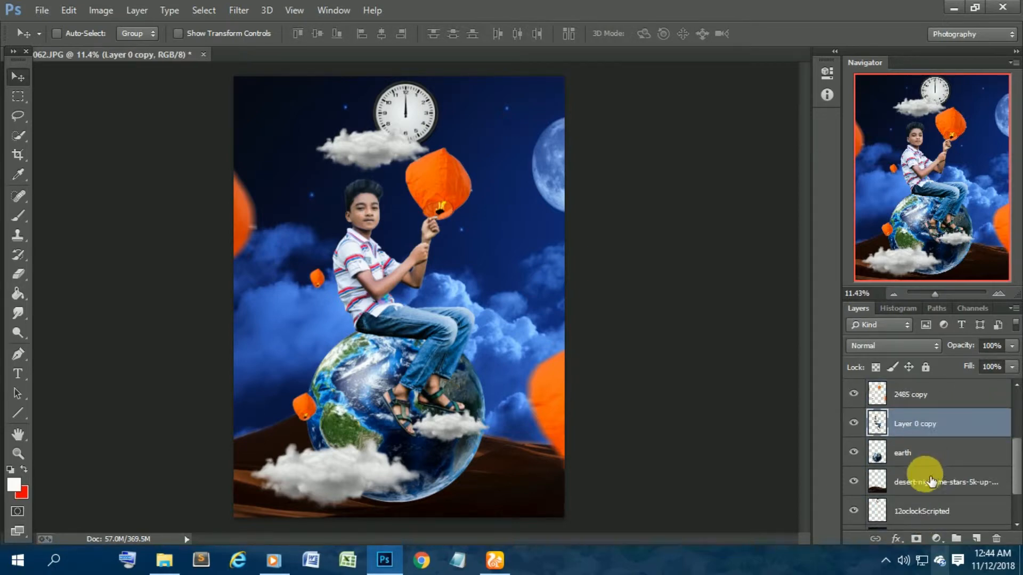
# Check the two moon-night-sky-clouds layers at the bottom of the stack and delete the duplicate one.
pyautogui.scroll(-3, 916, 495)
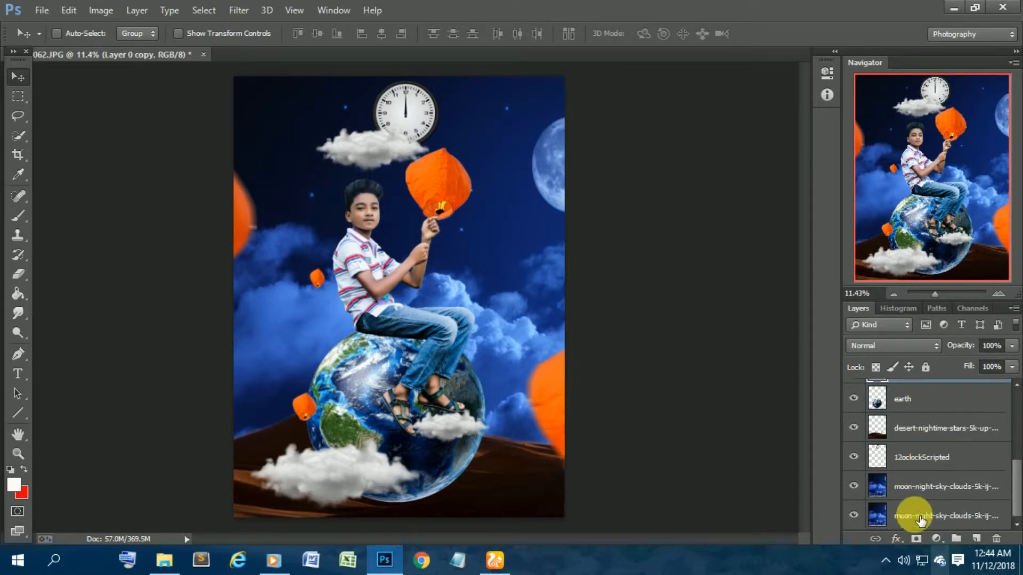
pyautogui.click(855, 516)
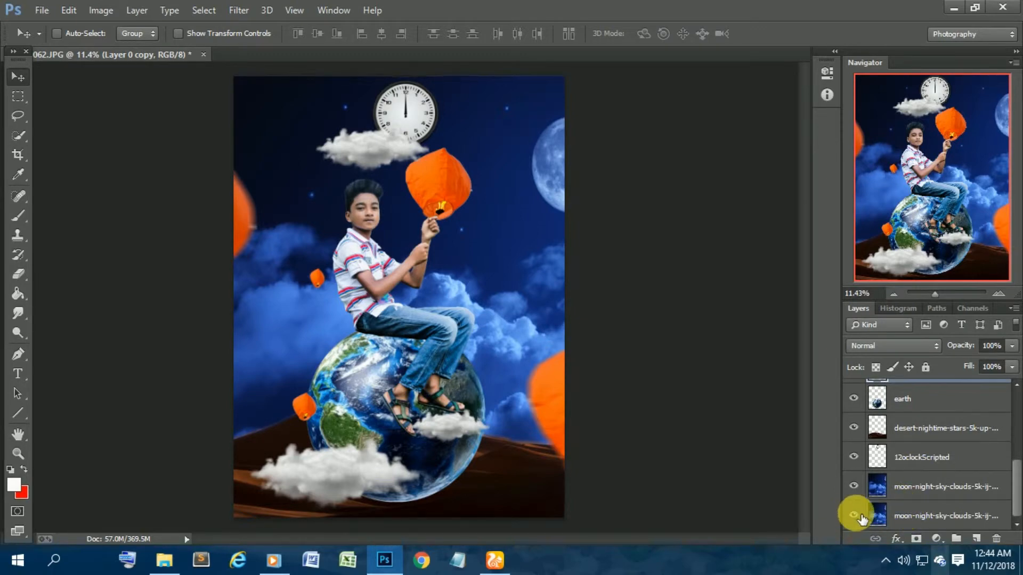
pyautogui.click(858, 489)
pyautogui.click(859, 489)
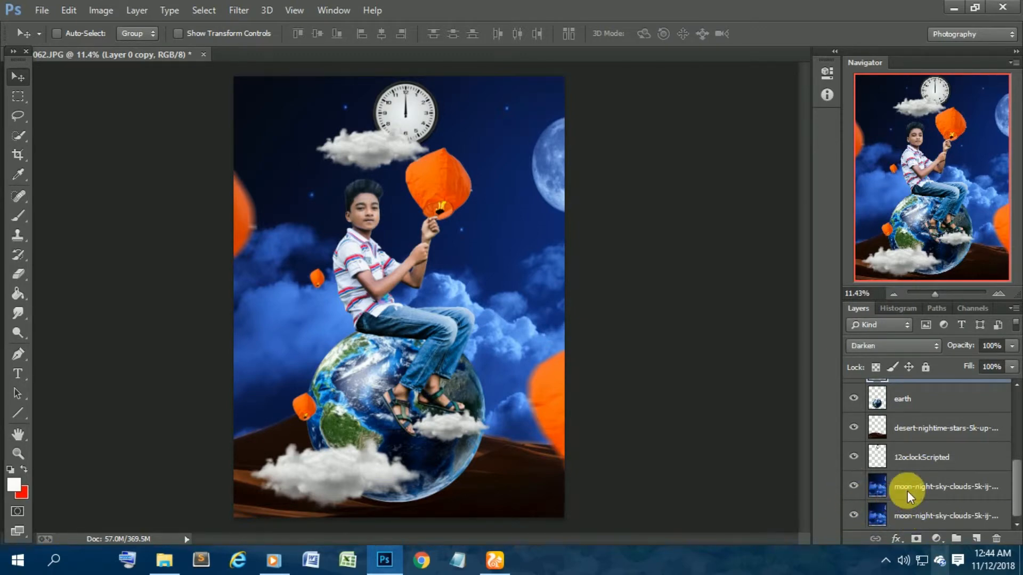
pyautogui.rightClick(907, 491)
pyautogui.click(779, 93)
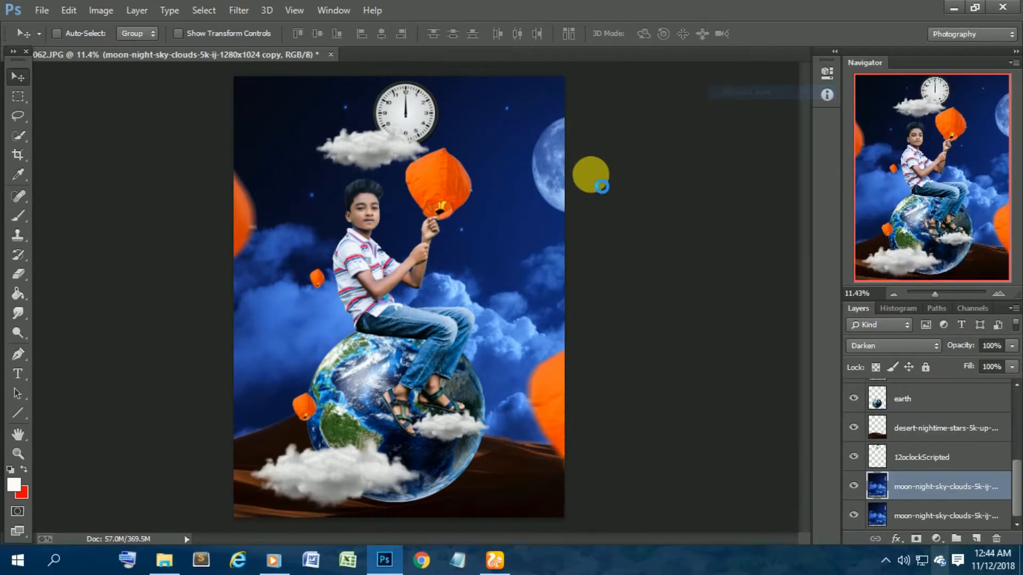
pyautogui.click(488, 220)
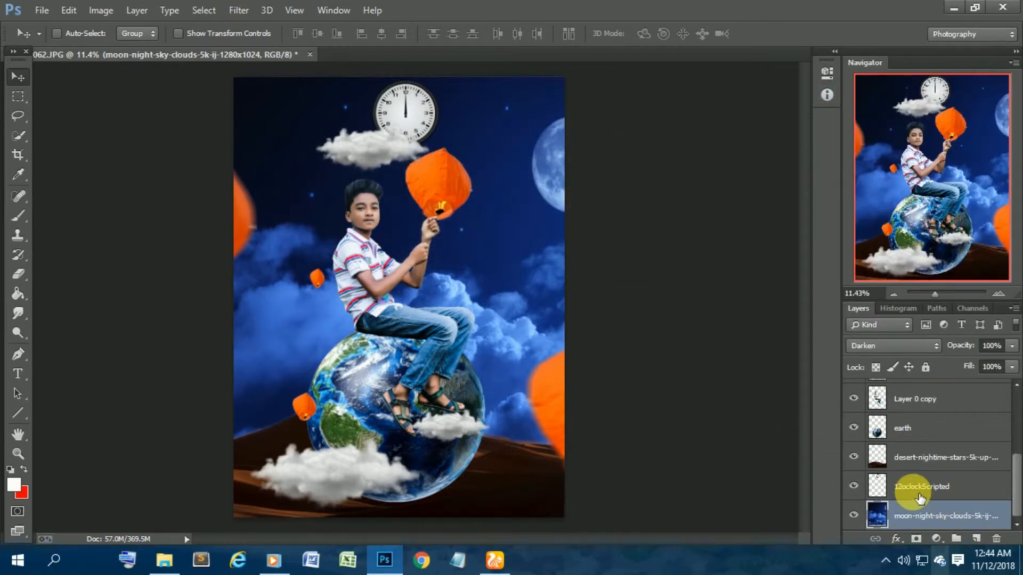
# Merge all visible layers, from the moon-night-sky-clouds background up to clouds-background-png-3 copy, leaving out the hidden Layer 0.
pyautogui.keyDown('shift'); pyautogui.click(913, 487); pyautogui.keyUp('shift')
pyautogui.keyDown('shift'); pyautogui.click(930, 455); pyautogui.keyUp('shift')
pyautogui.keyDown('shift'); pyautogui.click(930, 400); pyautogui.keyUp('shift')
pyautogui.scroll(2, 936, 426)
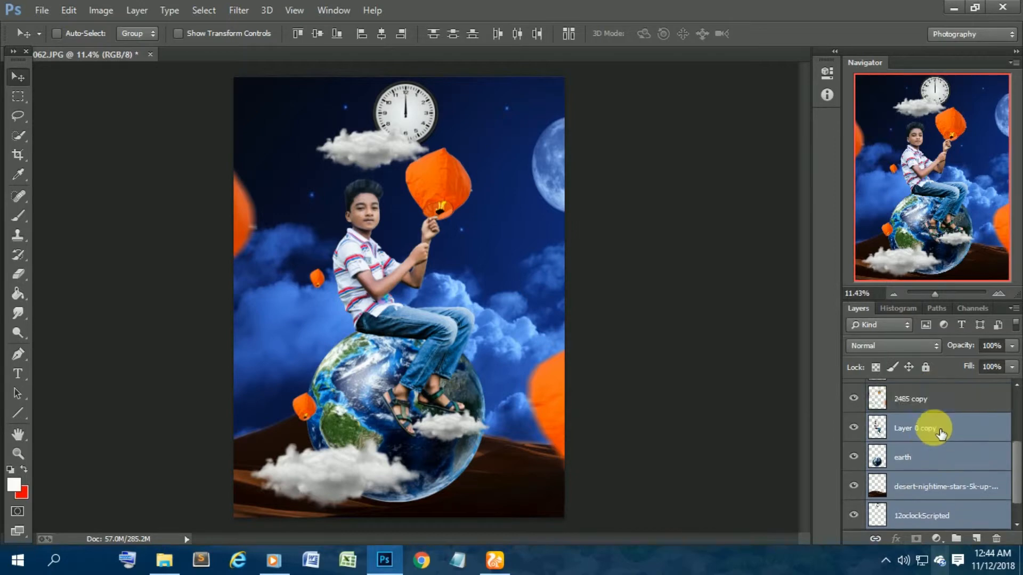
pyautogui.keyDown('shift'); pyautogui.click(913, 427); pyautogui.keyUp('shift')
pyautogui.keyDown('shift'); pyautogui.click(936, 399); pyautogui.keyUp('shift')
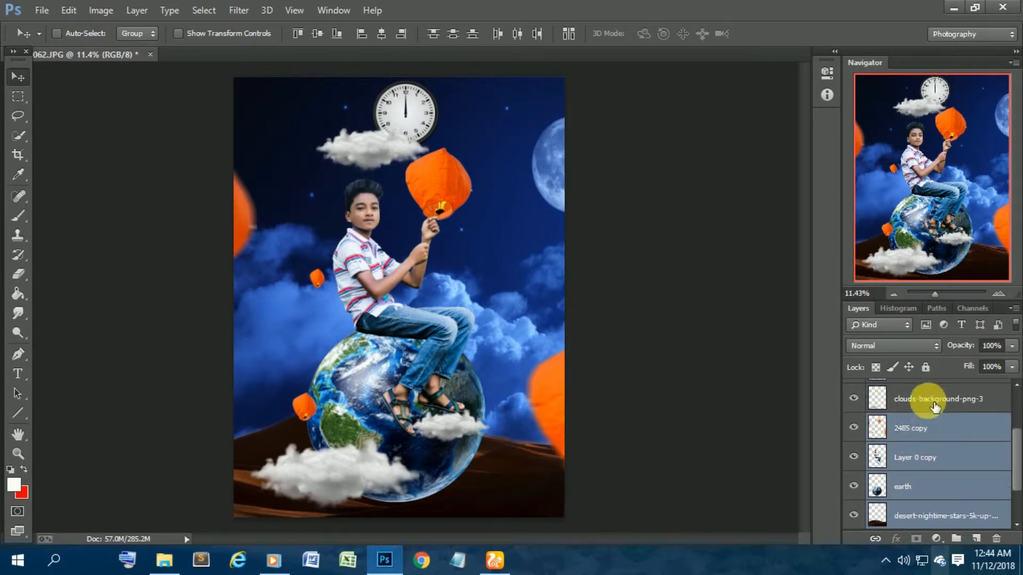
pyautogui.scroll(2, 933, 435)
pyautogui.keyDown('shift'); pyautogui.click(931, 432); pyautogui.keyUp('shift')
pyautogui.keyDown('shift'); pyautogui.click(935, 401); pyautogui.keyUp('shift')
pyautogui.scroll(2, 935, 405)
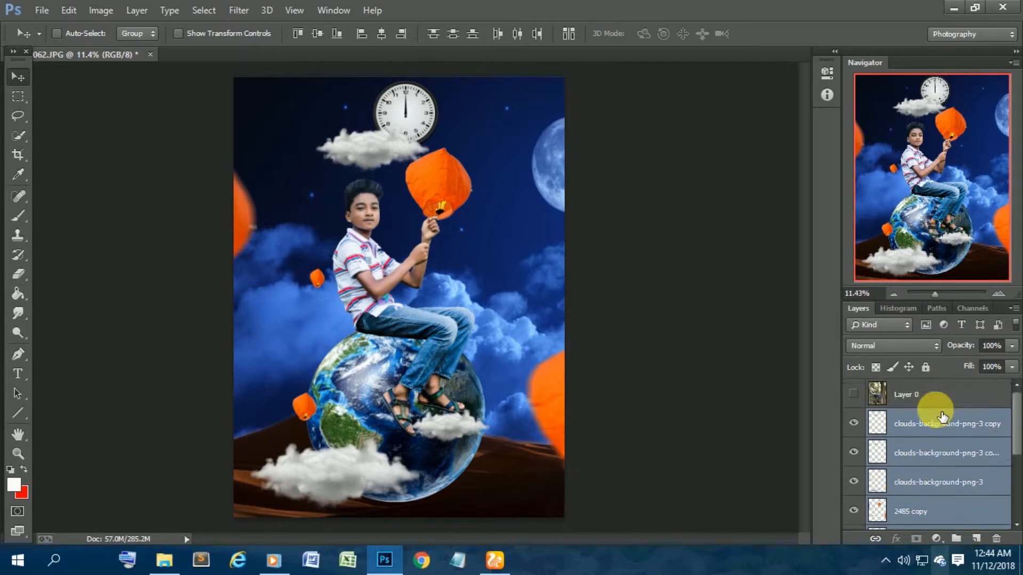
pyautogui.hotkey('ctrl', 'e')
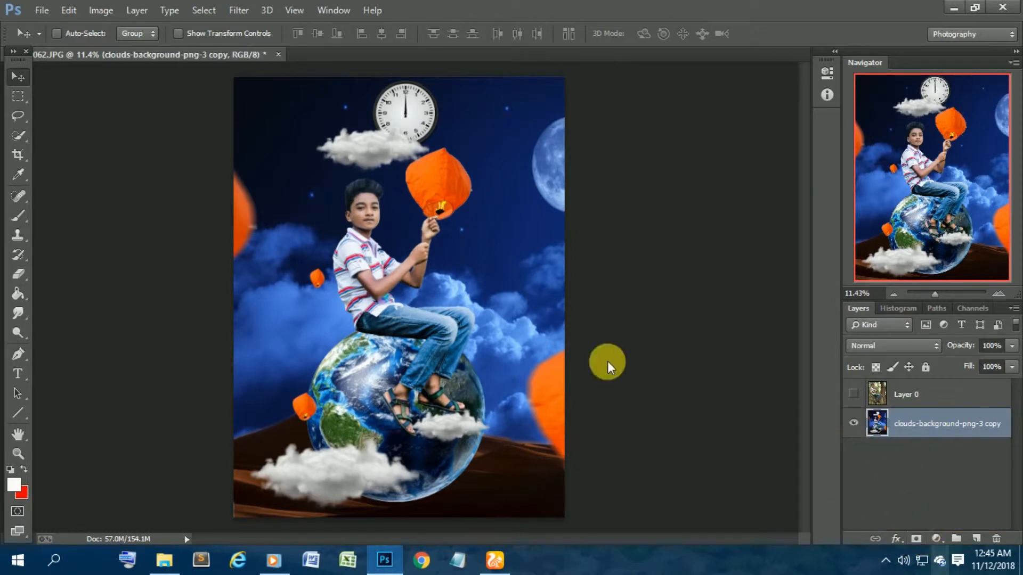
# Start a Camera Raw Filter on the merged layer with Temperature -3, Exposure -0.50, Contrast -6, Highlights -4, Shadows +13 and Whites -10.
pyautogui.click(238, 11)
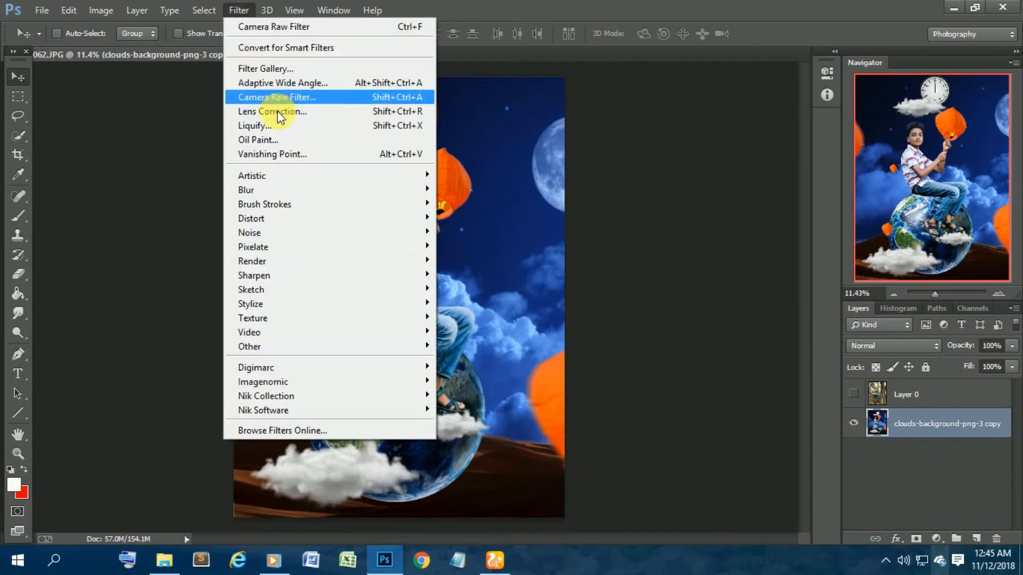
pyautogui.click(328, 98)
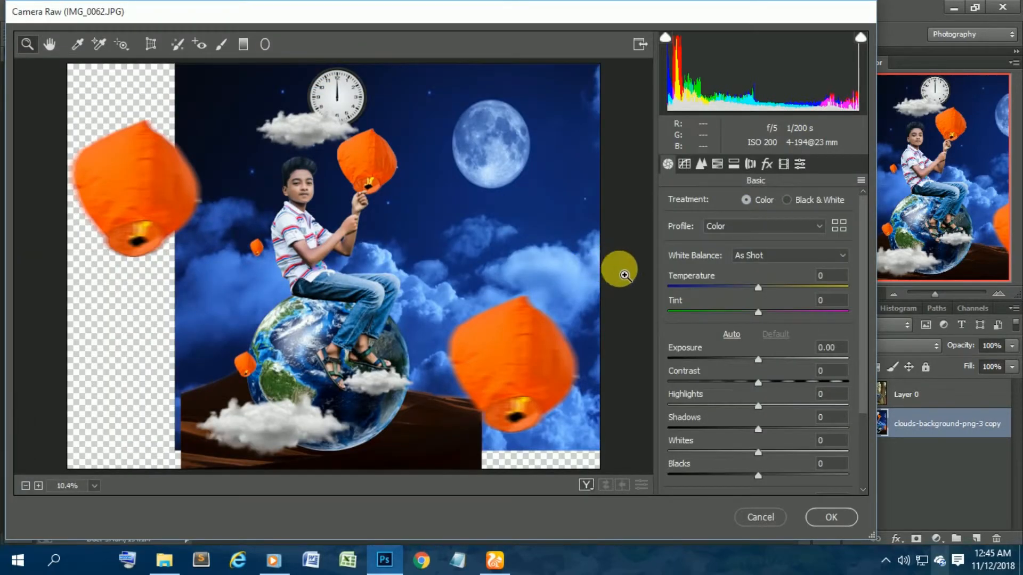
pyautogui.moveTo(760, 289)
pyautogui.mouseDown()
pyautogui.moveTo(748, 286)
pyautogui.moveTo(773, 286)
pyautogui.moveTo(756, 286)
pyautogui.mouseUp()
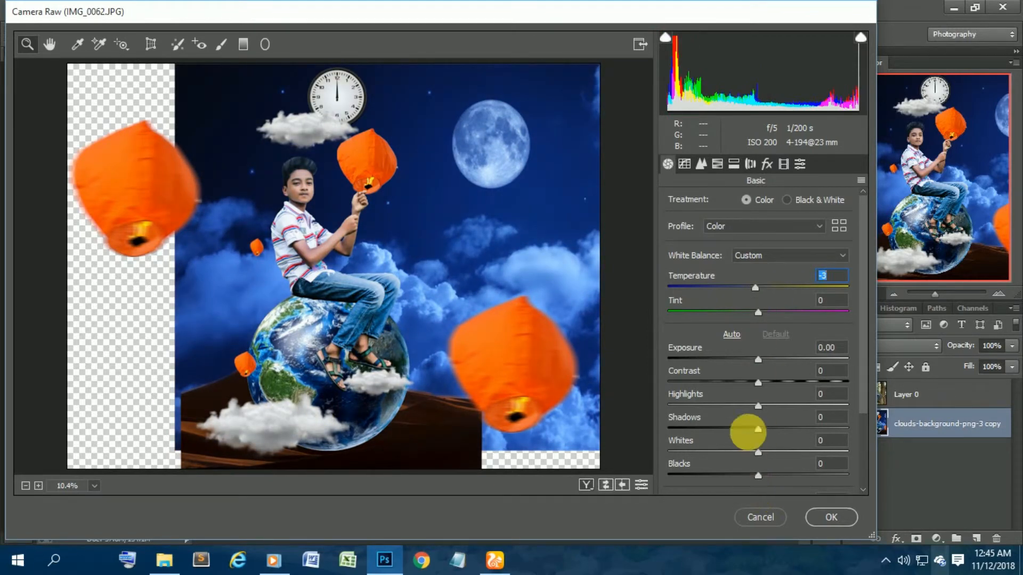
pyautogui.moveTo(761, 364); pyautogui.dragTo(769, 388)
pyautogui.scroll(-1, 761, 406)
pyautogui.scroll(-1, 732, 384)
pyautogui.click(772, 388)
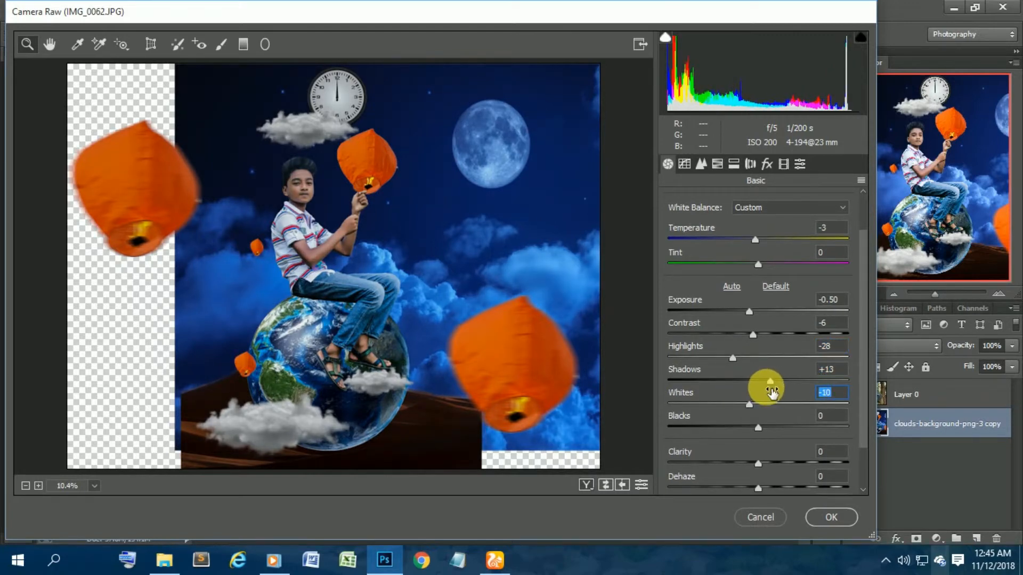
pyautogui.moveTo(735, 358); pyautogui.dragTo(758, 365)
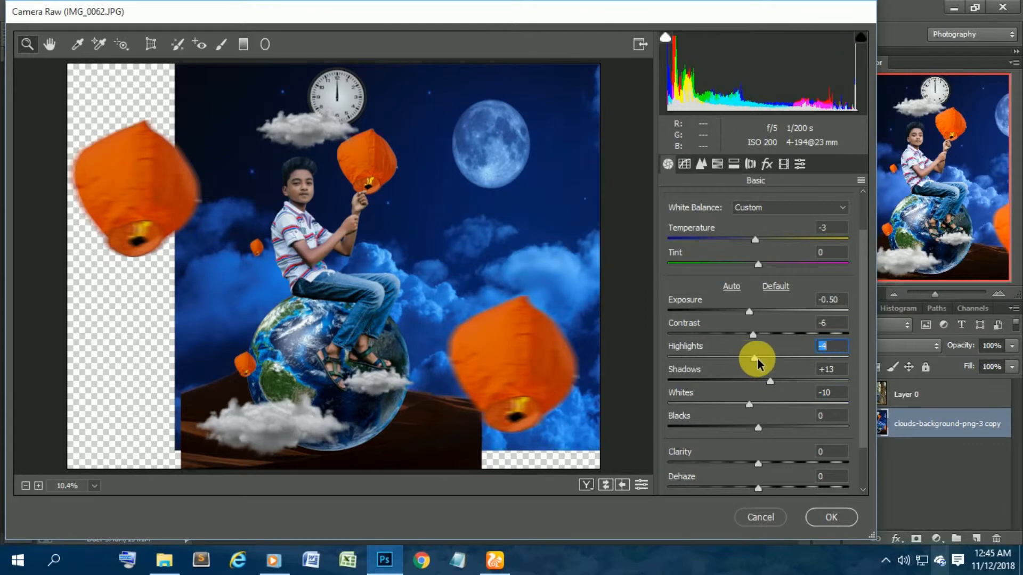
# Set Clarity to +24, Vibrance to +14 and Saturation to -11 in the Camera Raw basic adjustments.
pyautogui.scroll(-2, 788, 402)
pyautogui.moveTo(770, 425); pyautogui.dragTo(782, 426)
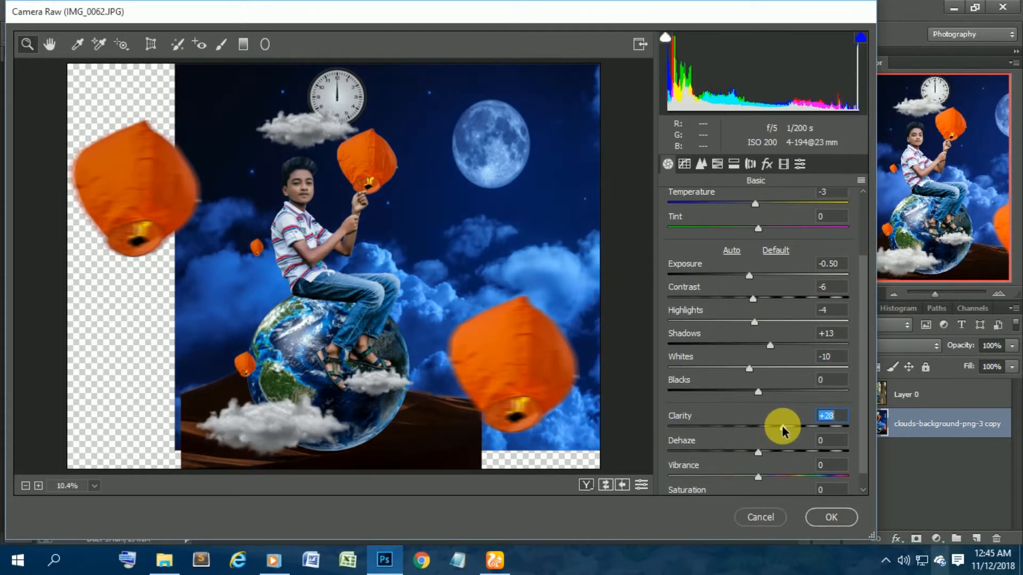
pyautogui.scroll(-1, 773, 440)
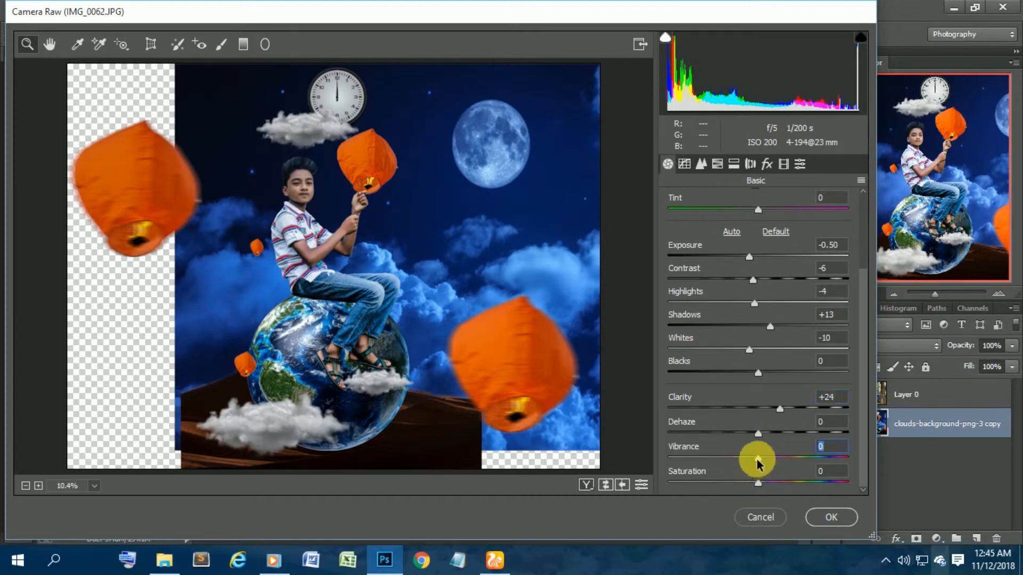
pyautogui.moveTo(756, 458); pyautogui.dragTo(731, 484)
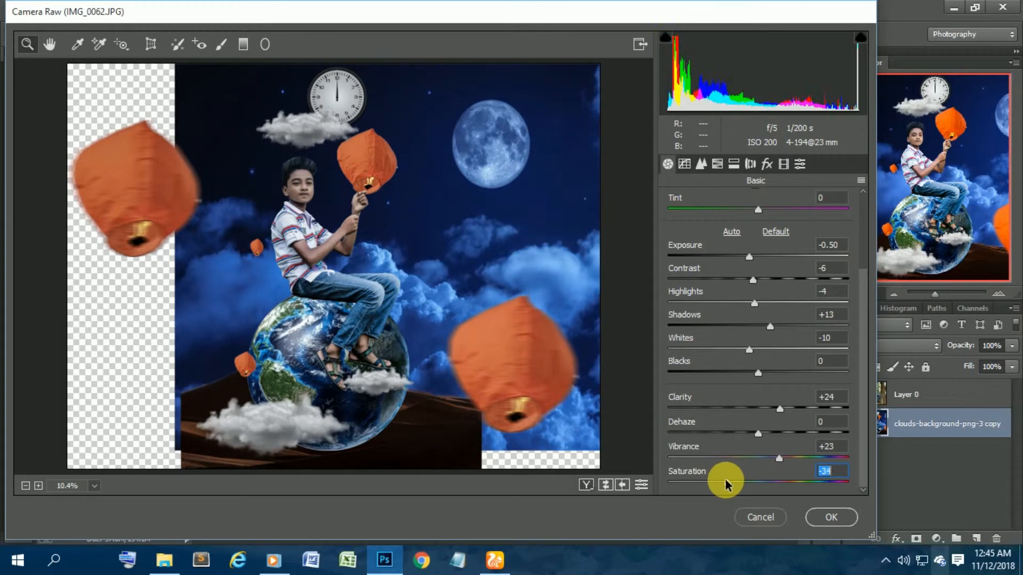
pyautogui.moveTo(726, 484); pyautogui.dragTo(774, 470)
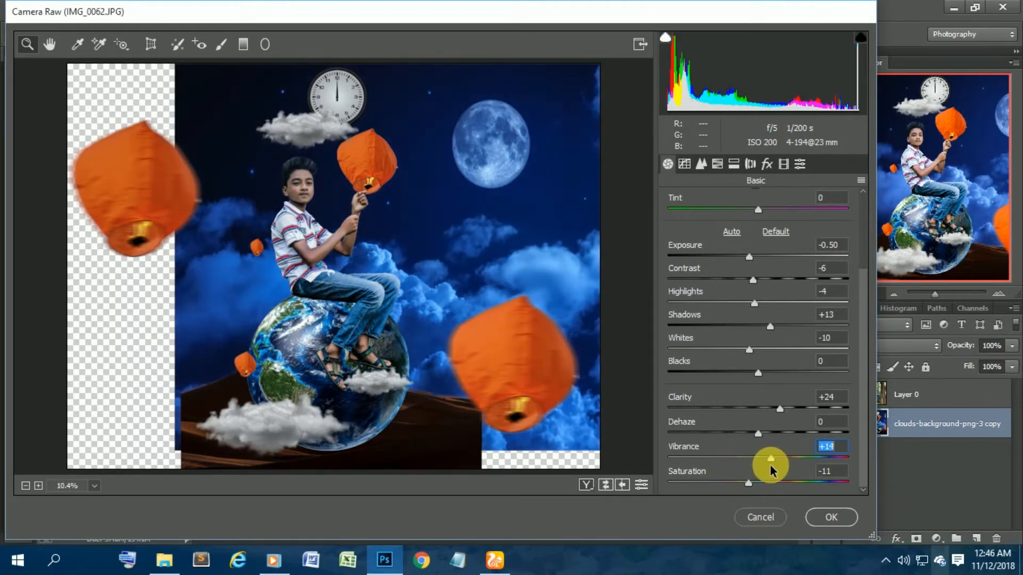
# Set the noise reduction Luminance to 44 and Luminance Detail to 58, and bring up the HSL adjustments.
pyautogui.click(701, 163)
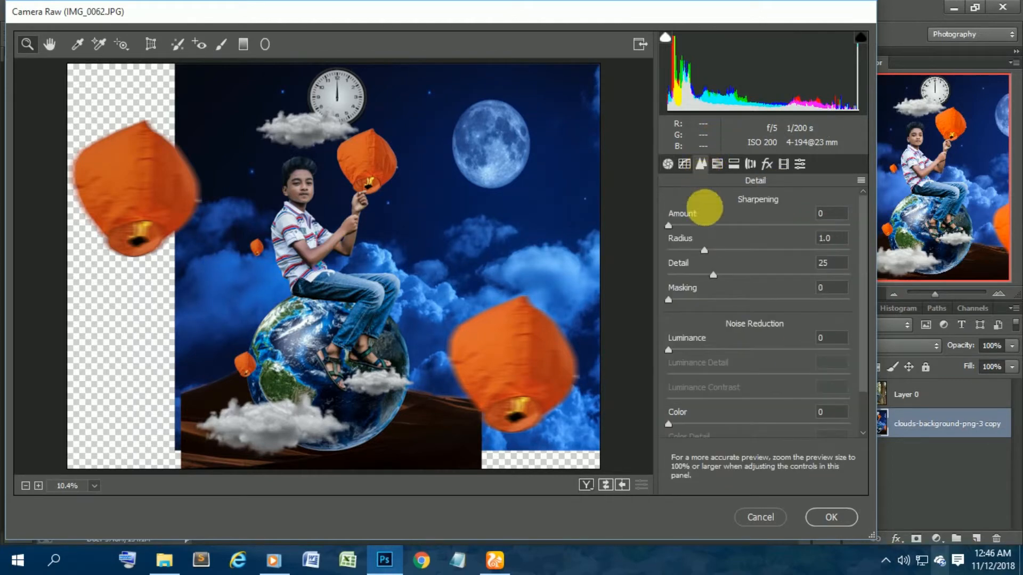
pyautogui.moveTo(733, 343); pyautogui.dragTo(772, 375)
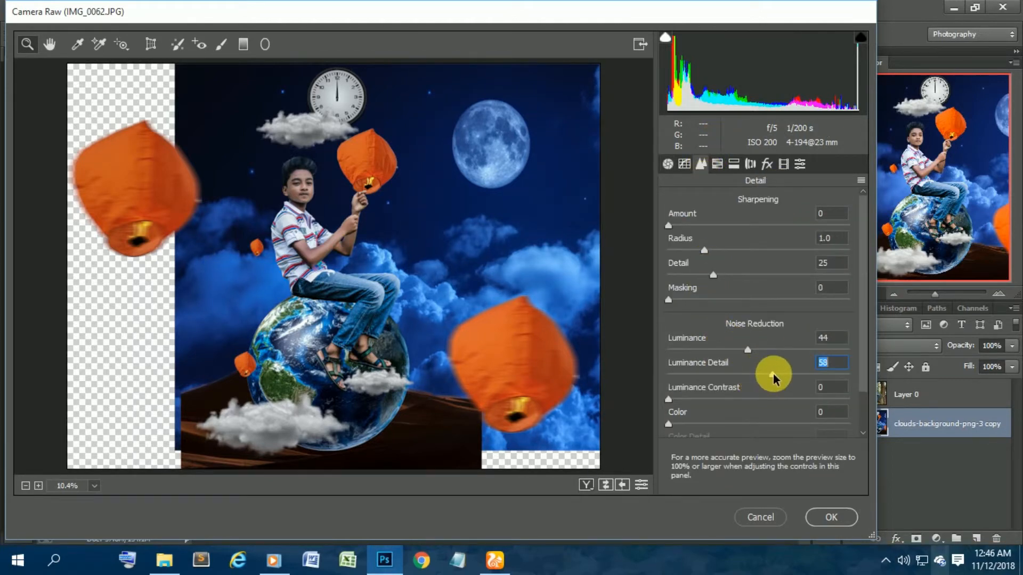
pyautogui.click(721, 168)
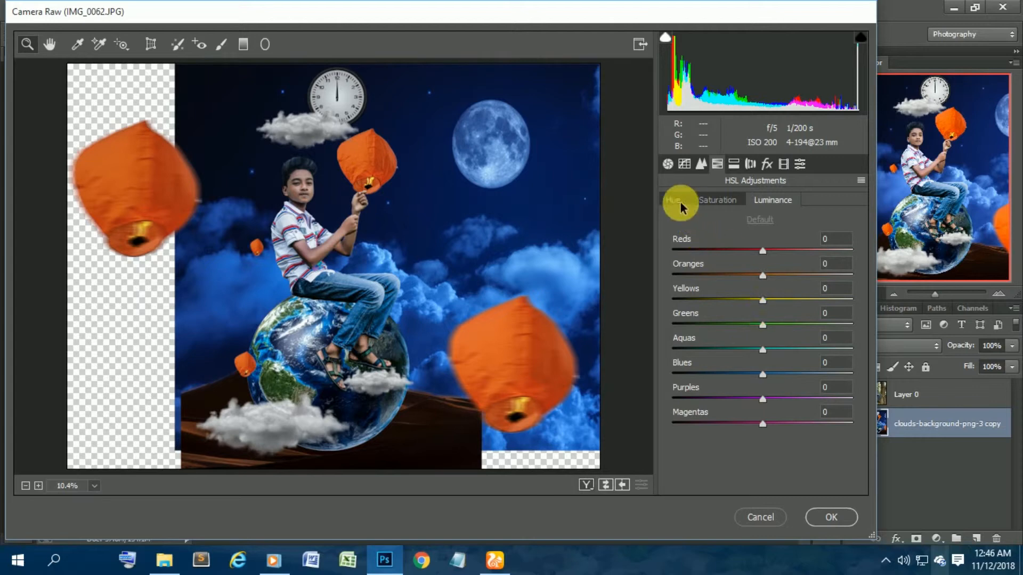
# Set the HSL Saturation of Oranges to -14, and the HSL Luminance of Oranges to +17 and Blues to +28.
pyautogui.click(717, 200)
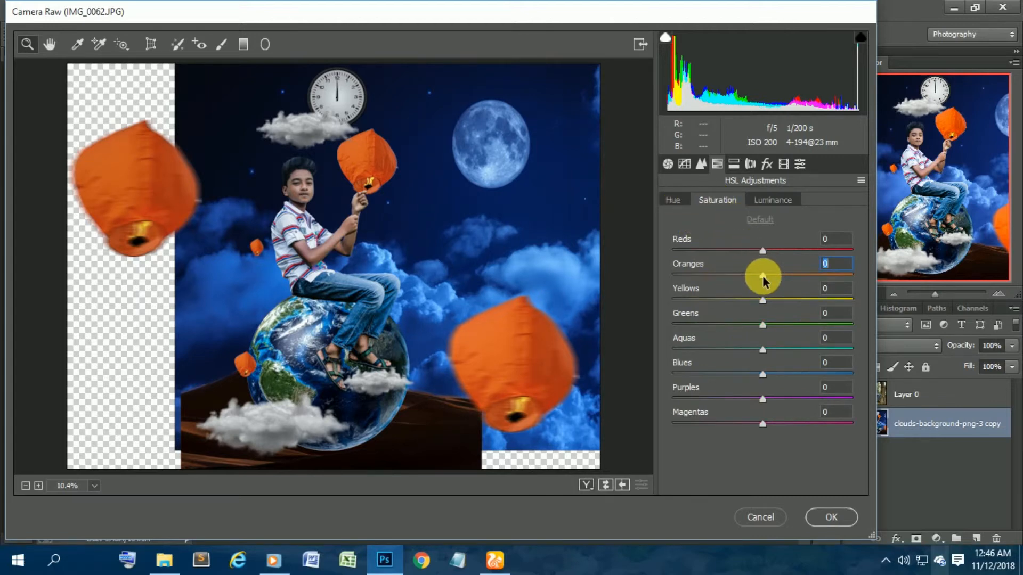
pyautogui.moveTo(763, 278); pyautogui.dragTo(744, 276)
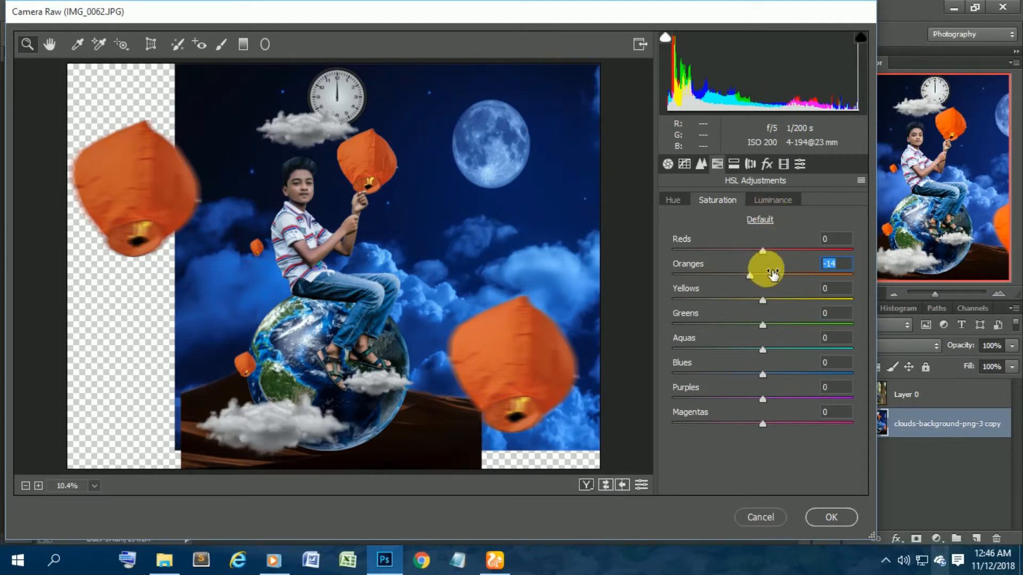
pyautogui.click(774, 206)
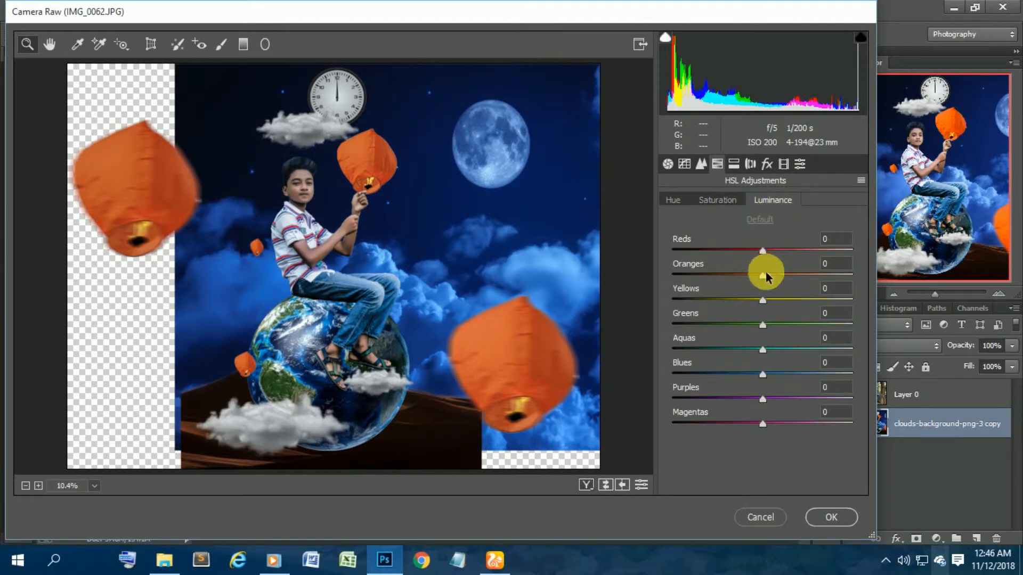
pyautogui.moveTo(766, 276)
pyautogui.mouseDown()
pyautogui.moveTo(795, 280)
pyautogui.moveTo(746, 274)
pyautogui.moveTo(775, 277)
pyautogui.mouseUp()
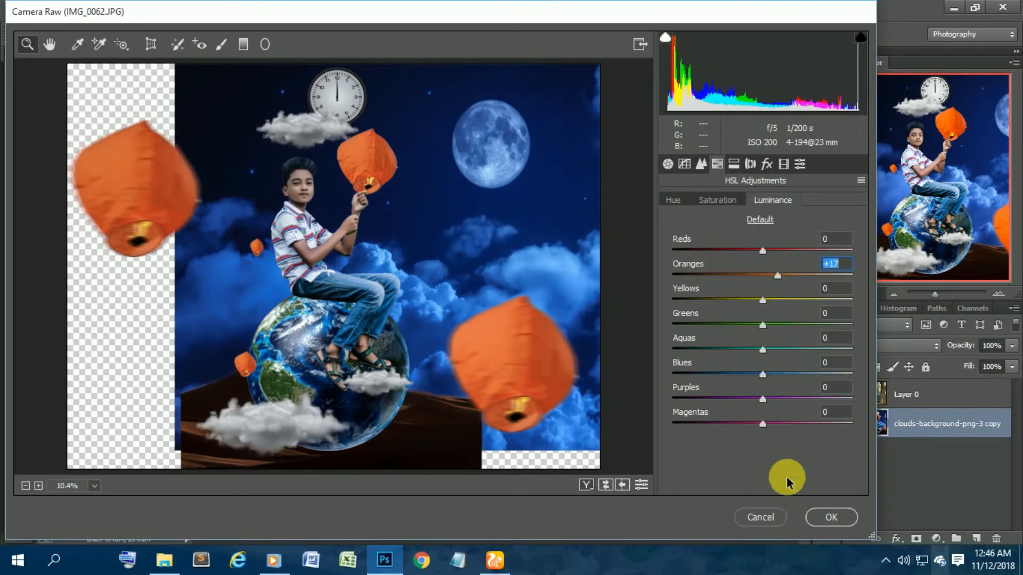
pyautogui.moveTo(763, 379); pyautogui.dragTo(789, 378)
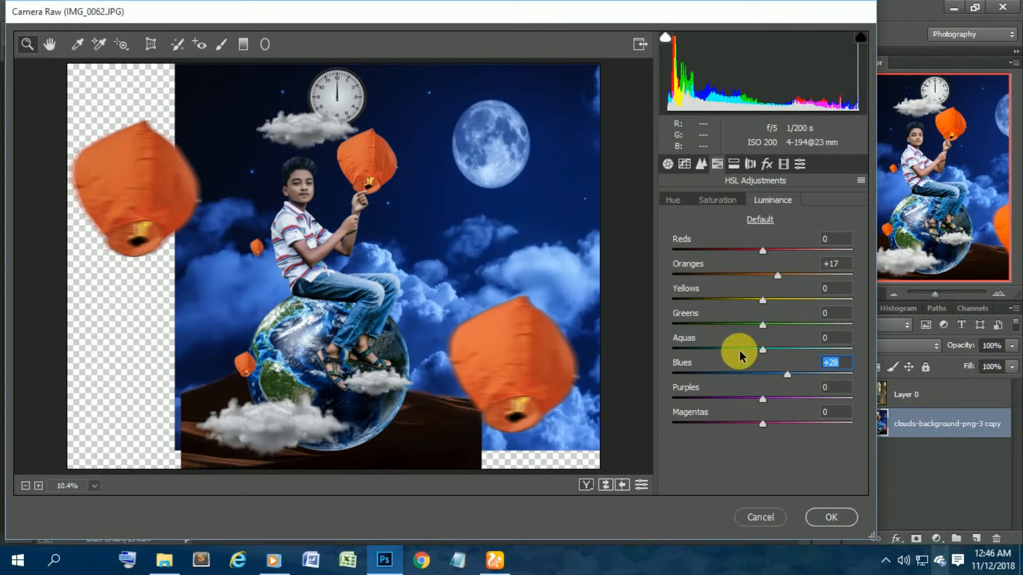
# Set the HSL Hue of Blues to -15 and apply the Camera Raw adjustments to the merged layer.
pyautogui.click(685, 205)
pyautogui.moveTo(765, 373); pyautogui.dragTo(745, 378)
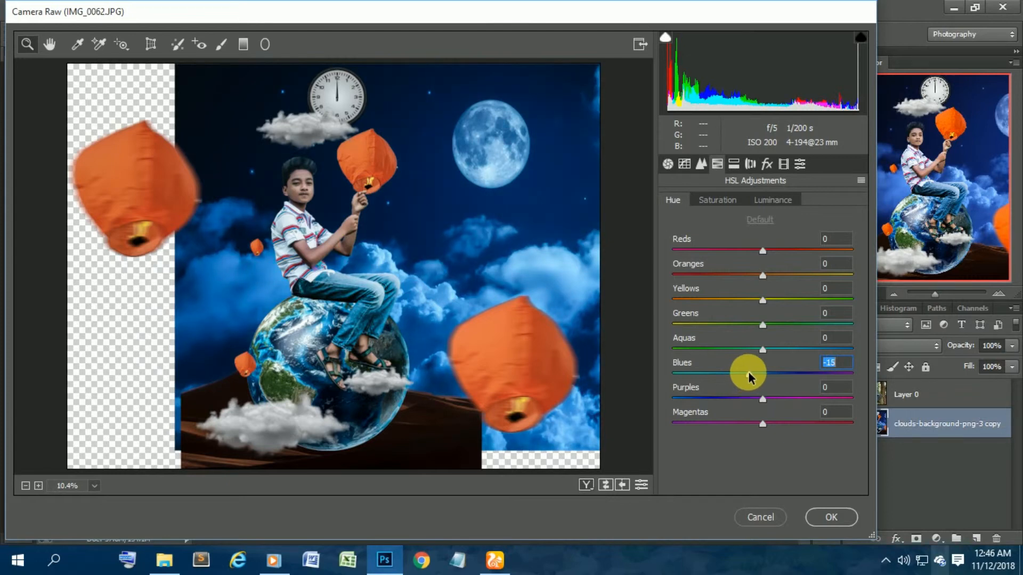
pyautogui.click(817, 517)
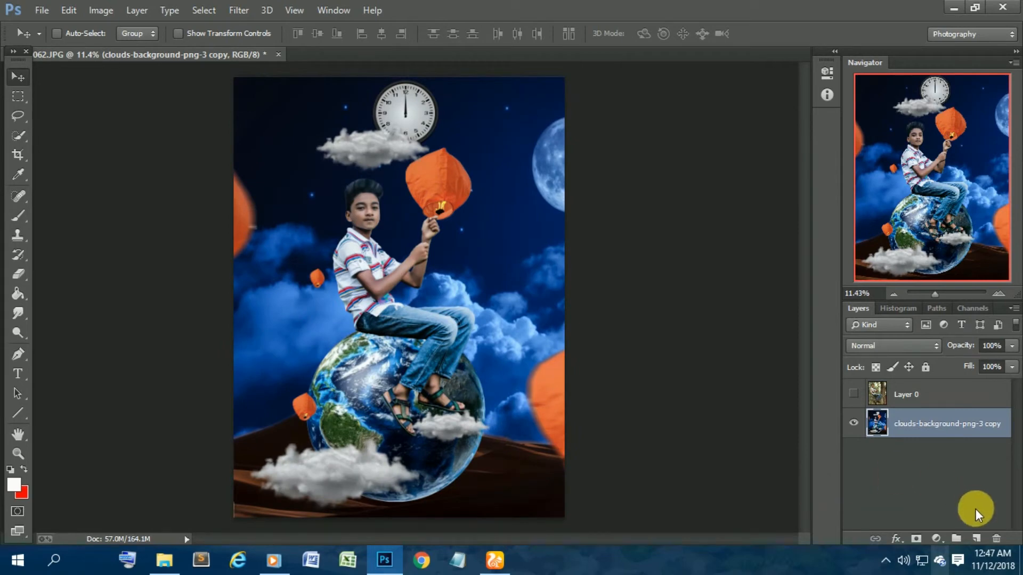
# Add a Color Lookup adjustment layer, try the 2Strip.look 3D LUT, switch to one that mutes the blues, and compare the image without it.
pyautogui.click(939, 534)
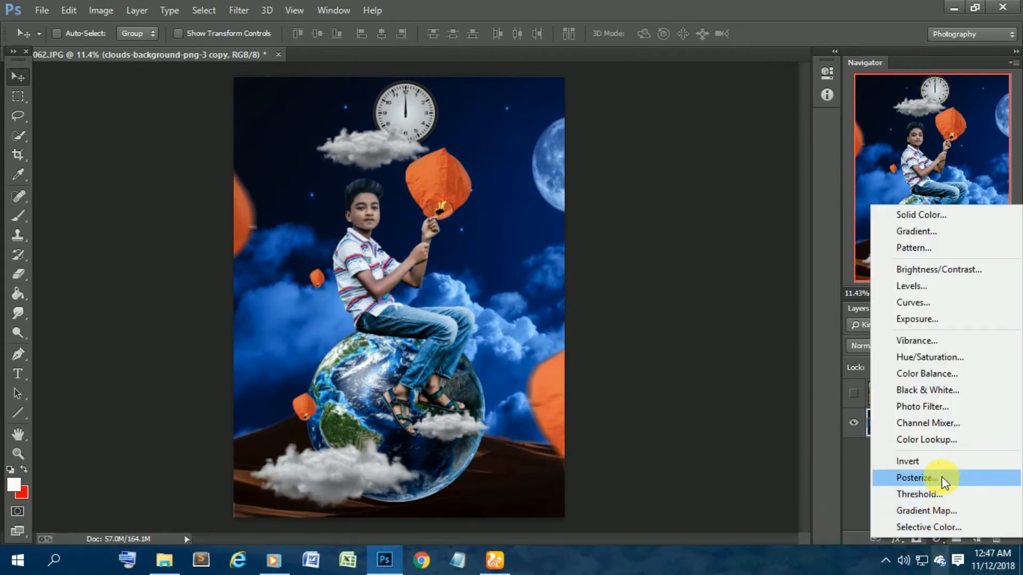
pyautogui.click(959, 435)
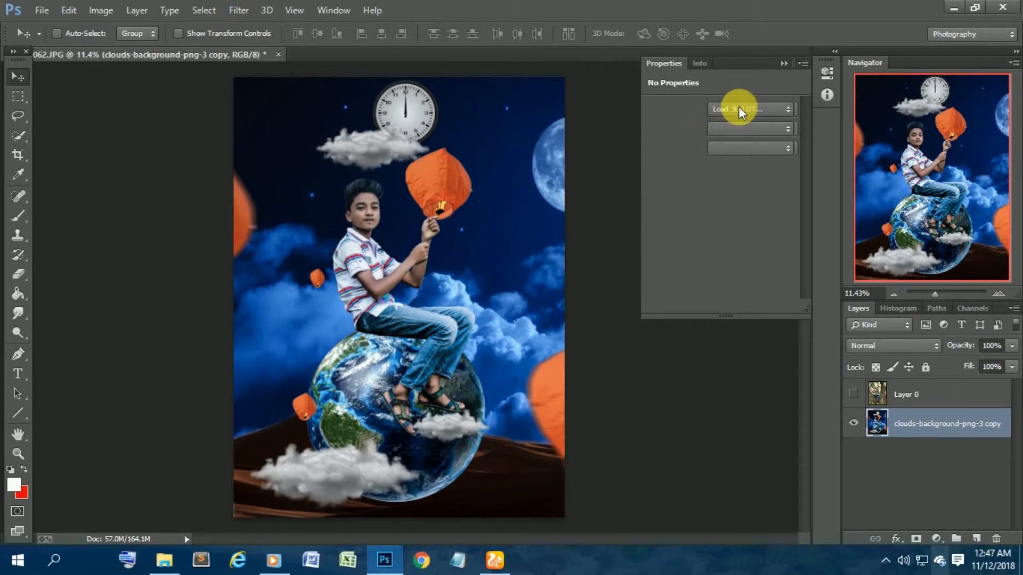
pyautogui.click(742, 108)
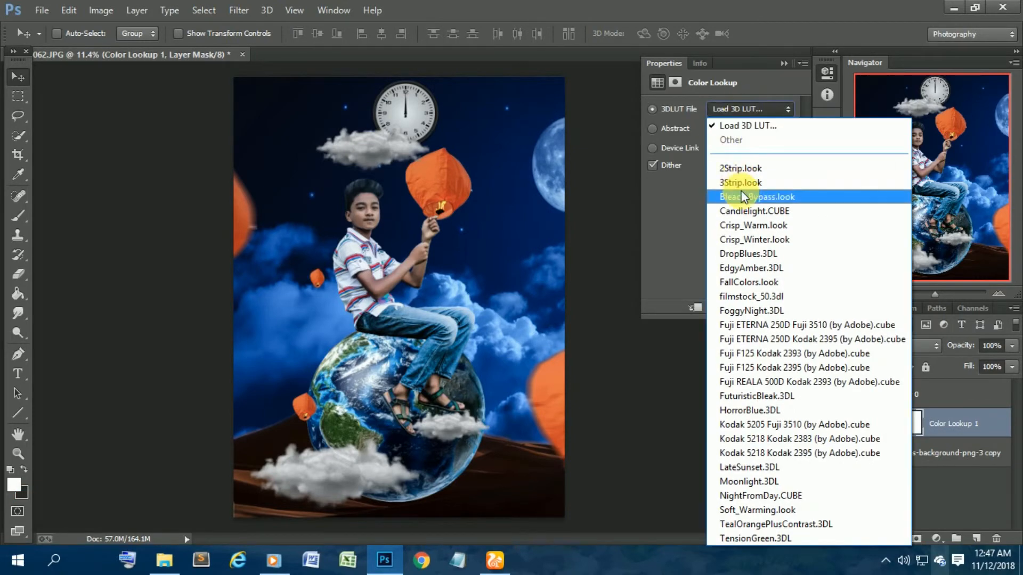
pyautogui.click(742, 168)
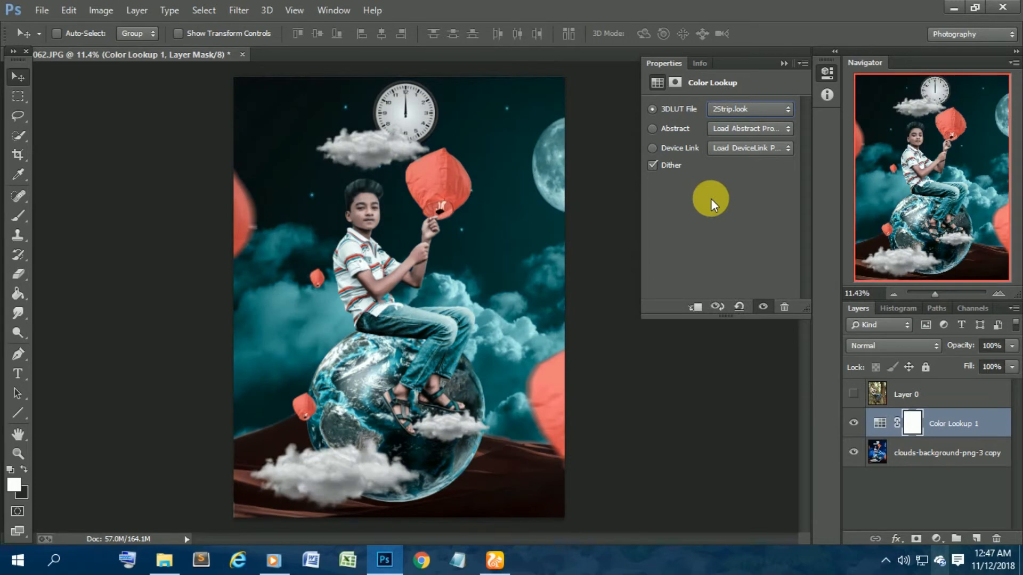
pyautogui.scroll(-7, 710, 200)
pyautogui.scroll(1, 711, 199)
pyautogui.click(783, 63)
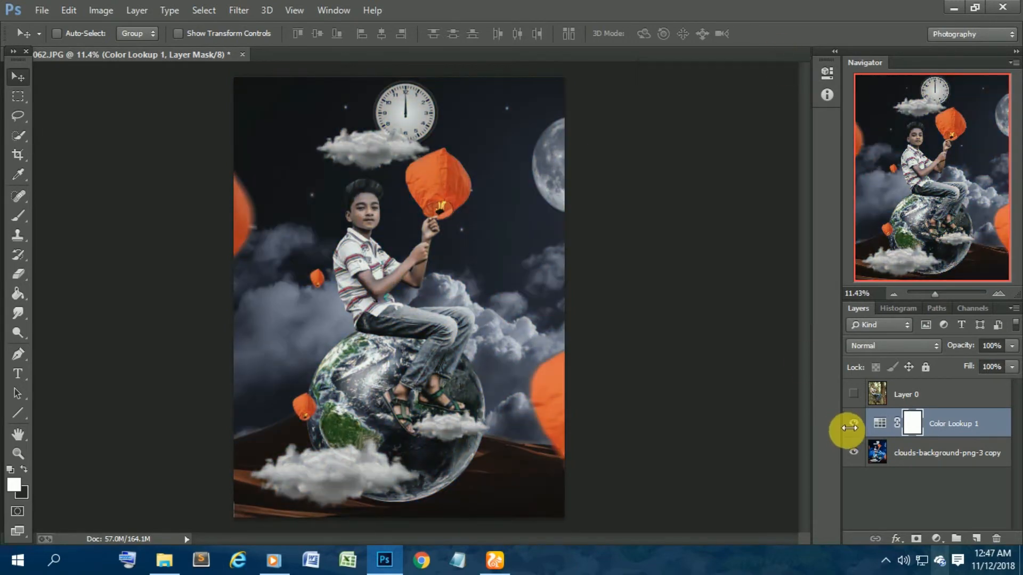
pyautogui.click(853, 425)
pyautogui.click(853, 425)
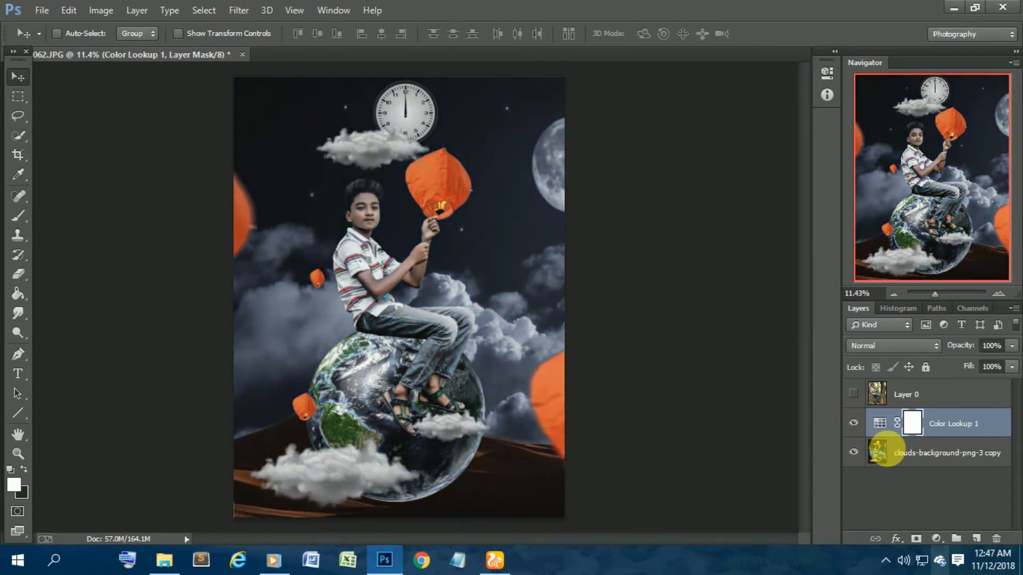
# Merge the Color Lookup 1 layer with clouds-background-png-3 copy and compare the result with the original photo in Layer 0.
pyautogui.keyDown('shift'); pyautogui.click(895, 453); pyautogui.keyUp('shift')
pyautogui.rightClick(901, 452)
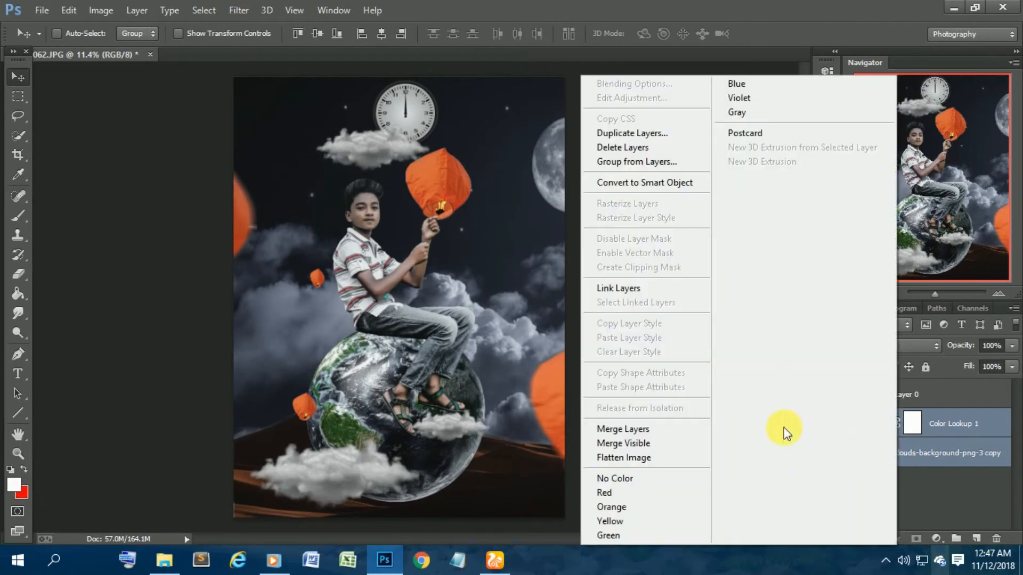
pyautogui.click(683, 429)
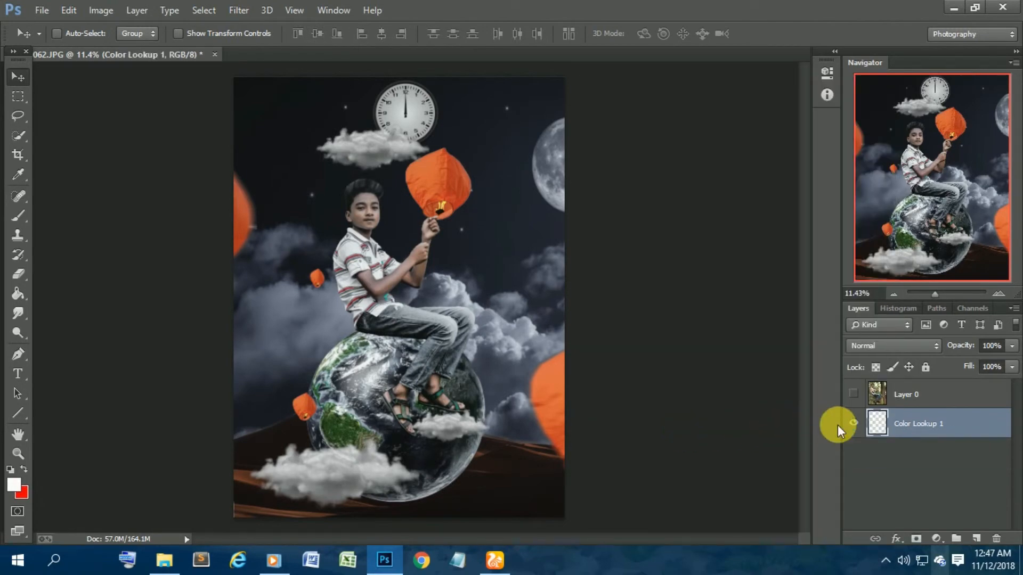
pyautogui.click(854, 394)
pyautogui.click(854, 394)
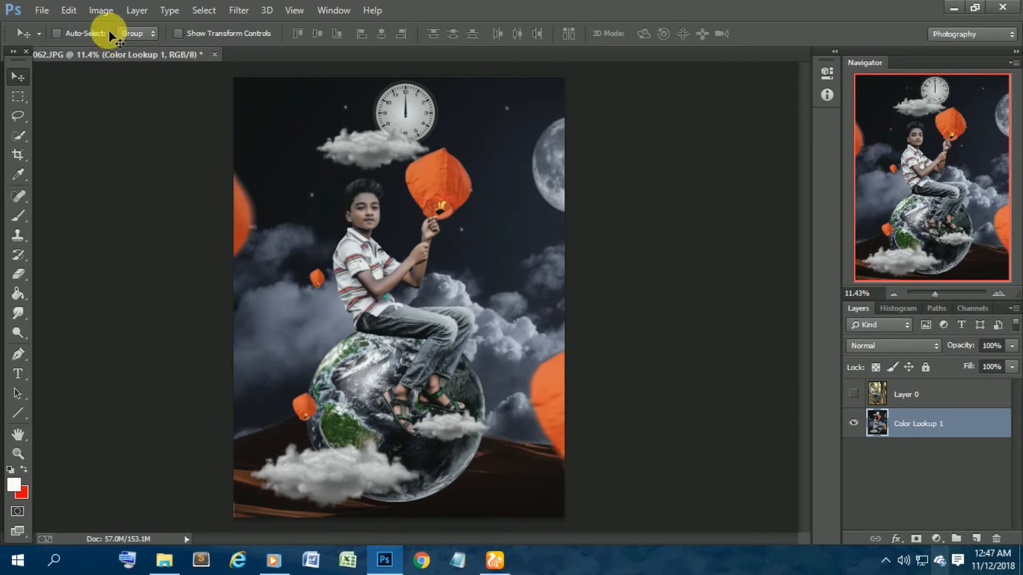
# Discard the empty text layer started over the globe, and undo the layer merge and the Color Lookup's 3D LUT choice.
pyautogui.click(17, 377)
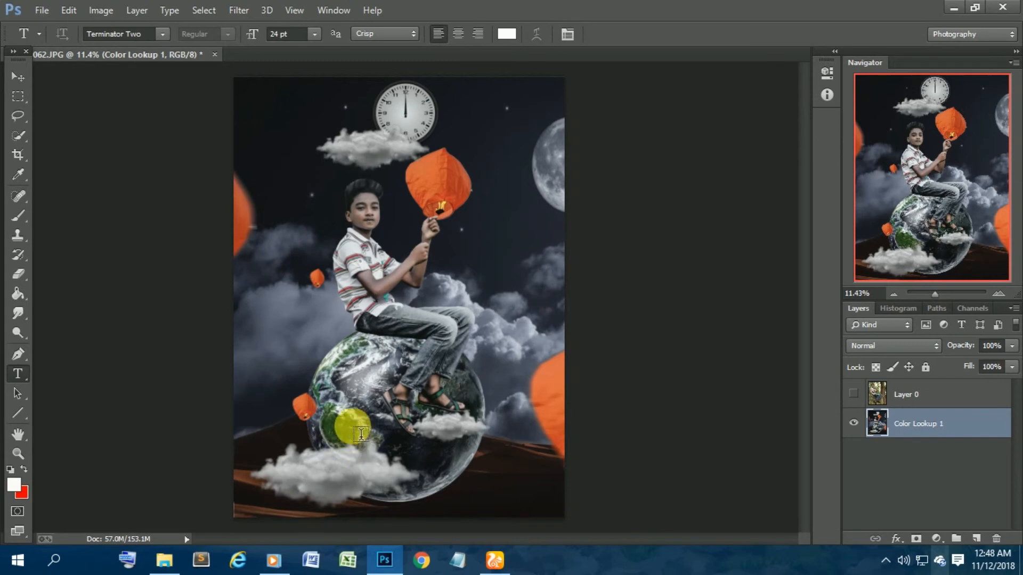
pyautogui.click(355, 431)
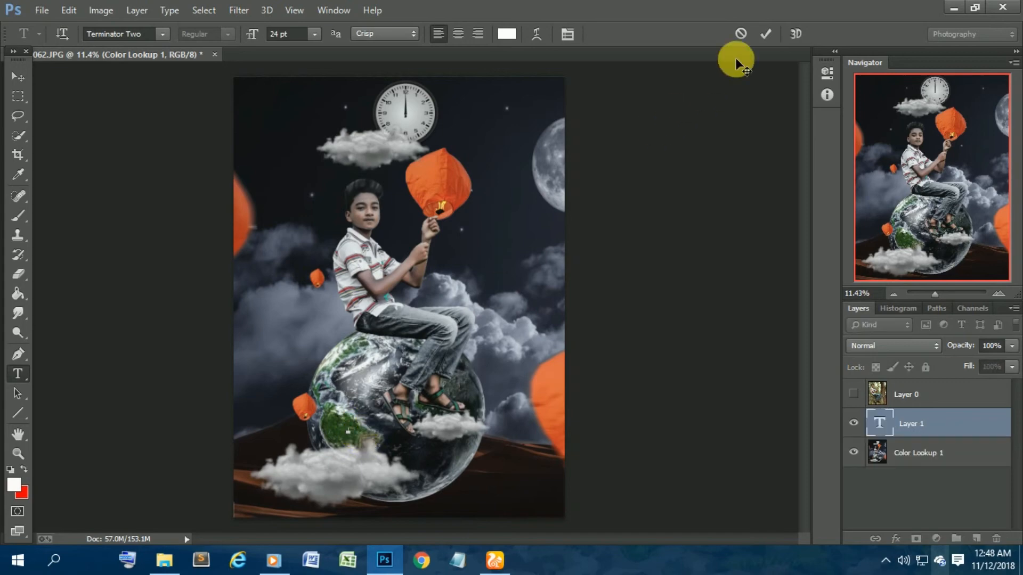
pyautogui.click(883, 443)
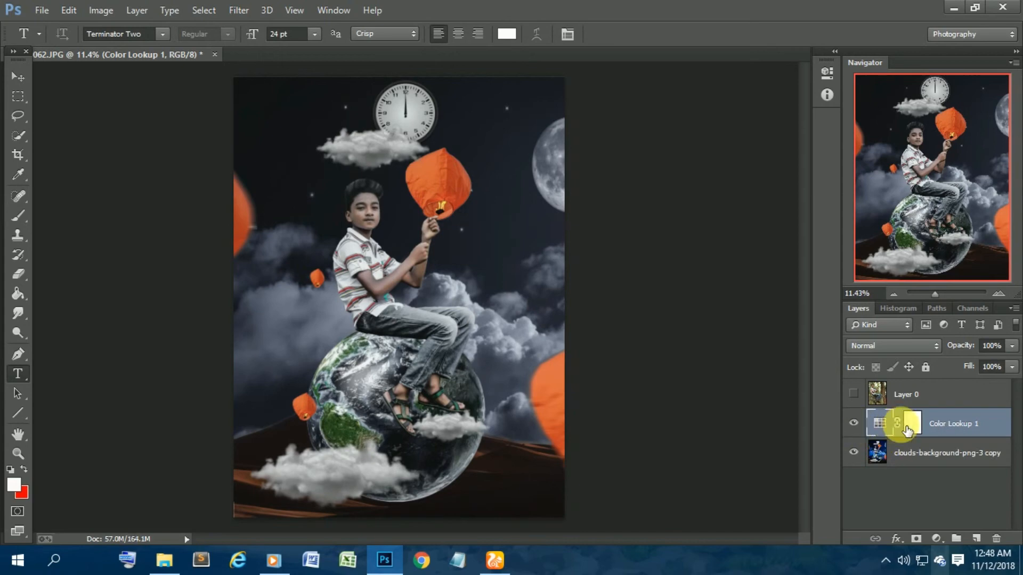
pyautogui.hotkey('ctrl', 'z')
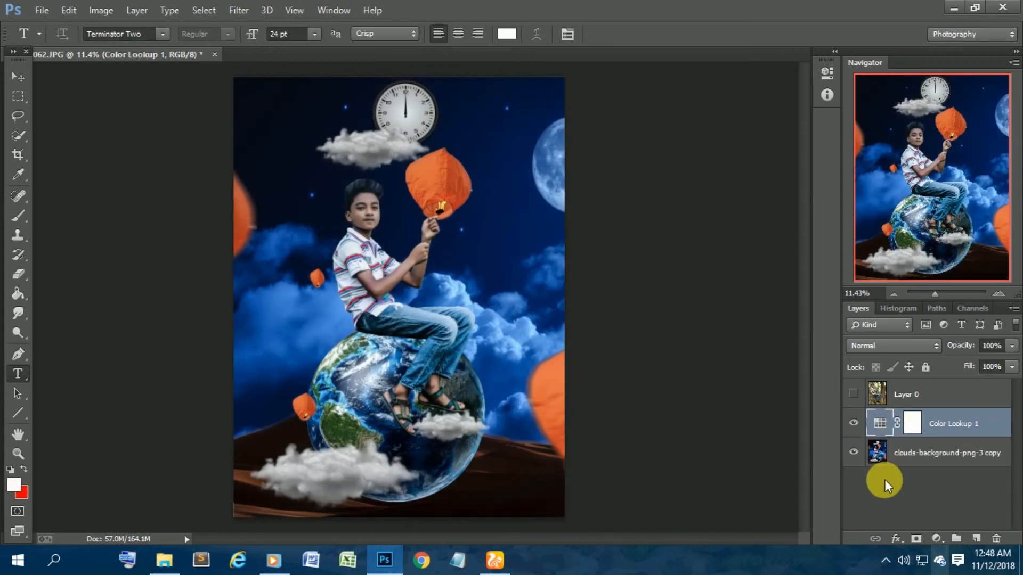
# Add another Color Lookup adjustment layer above Color Lookup 1 and choose the Bleach Bypass.look 3D LUT.
pyautogui.click(935, 542)
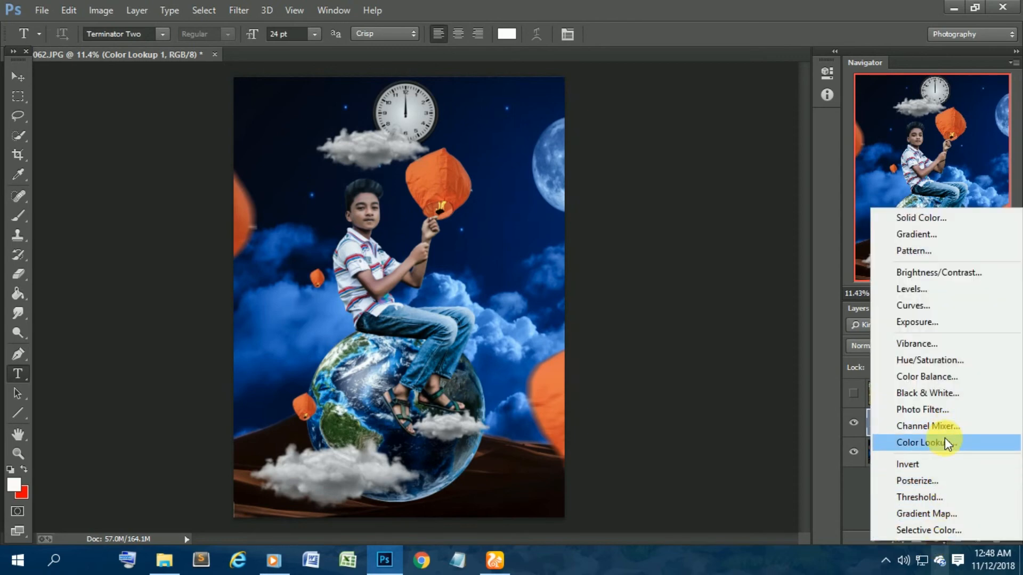
pyautogui.click(944, 443)
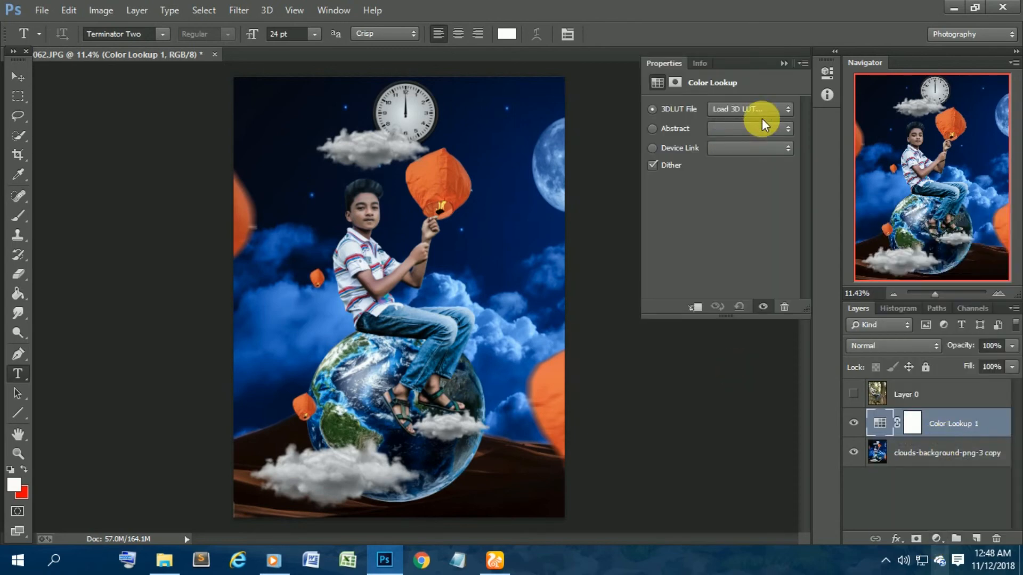
pyautogui.click(766, 113)
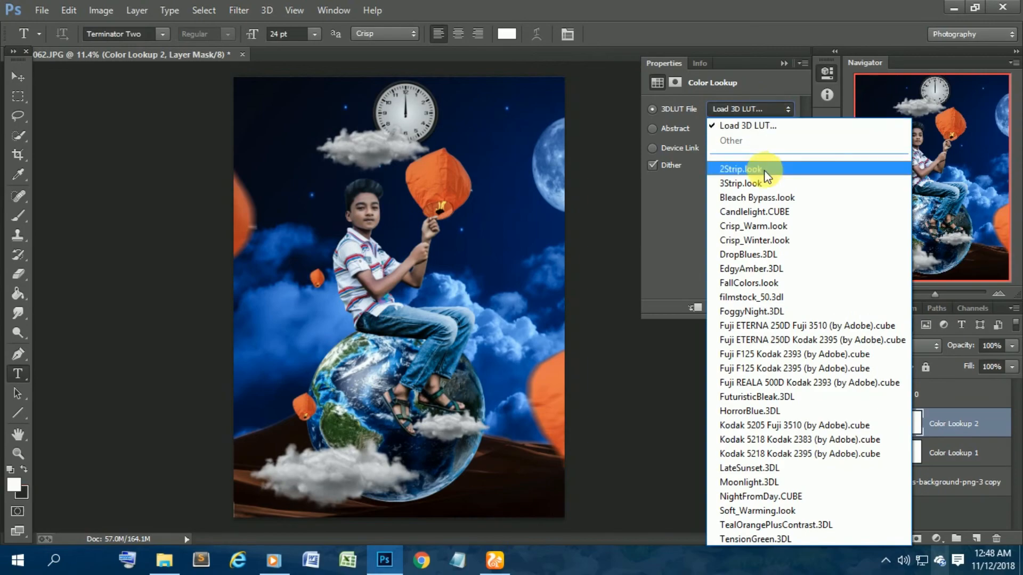
pyautogui.click(772, 197)
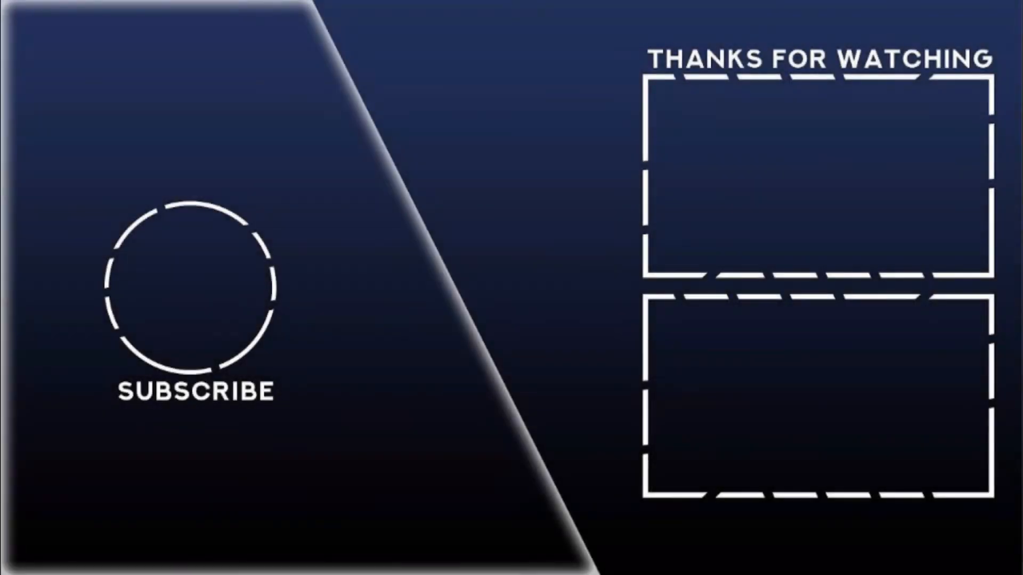